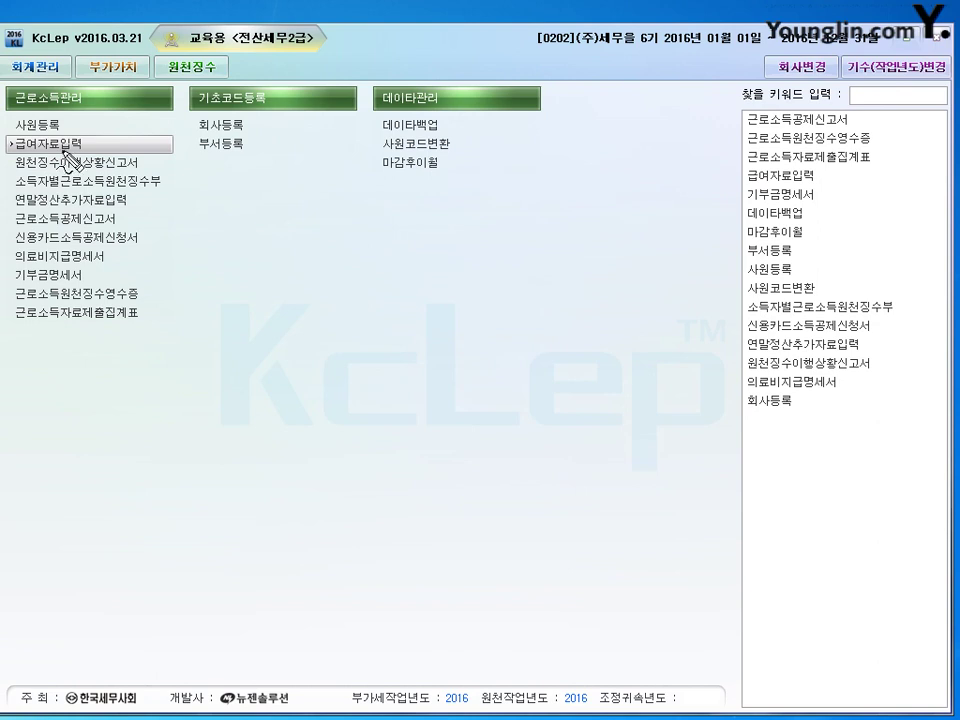
Step: Open 급여자료입력 and bring up 수당공제등록, showing allowances 1001–1006 and deductions 5001–5005
click(63, 145)
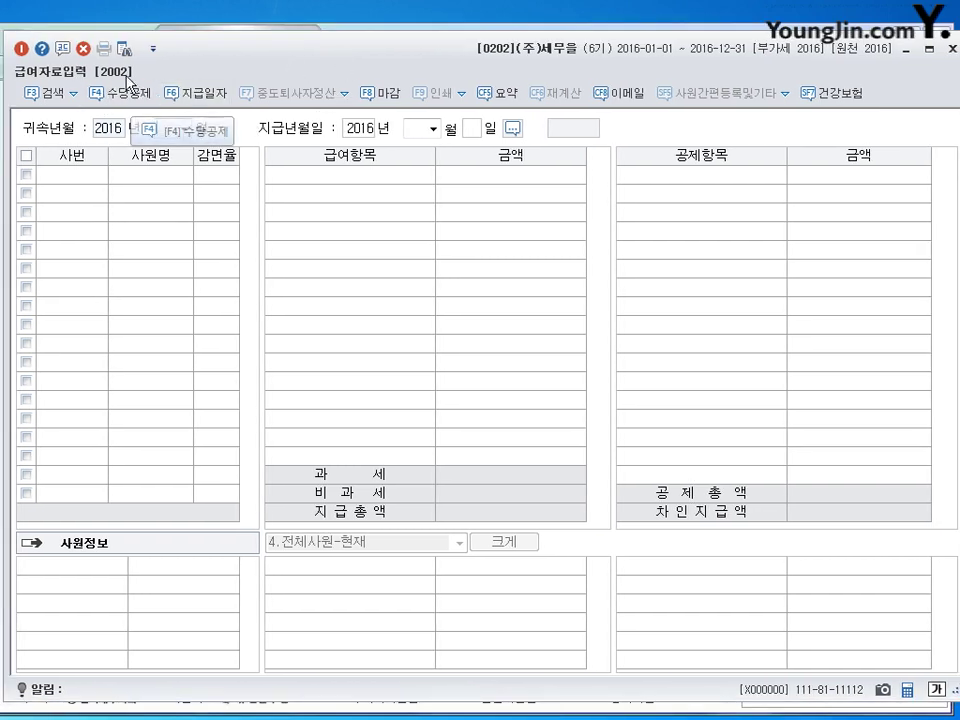
click(130, 96)
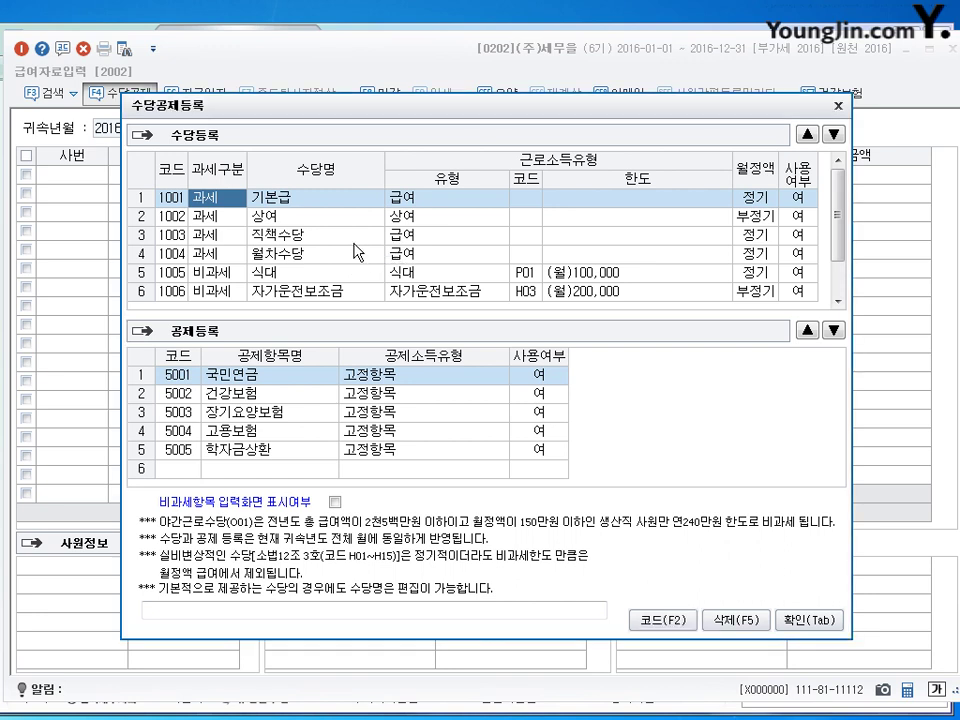
scroll(843, 272, down, 1)
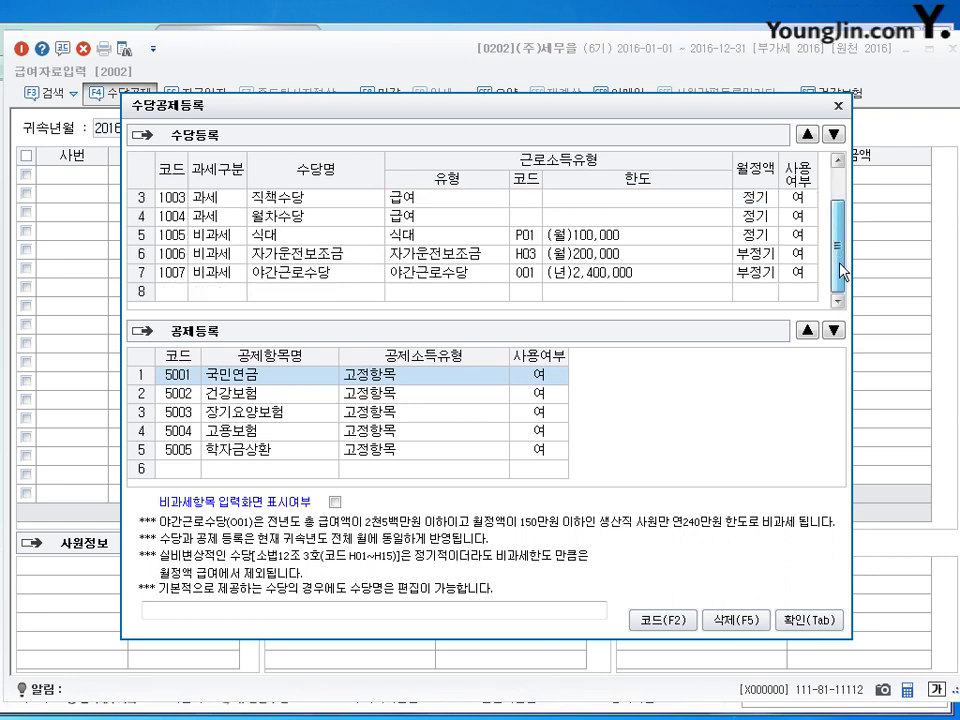
drag(843, 266, 848, 163)
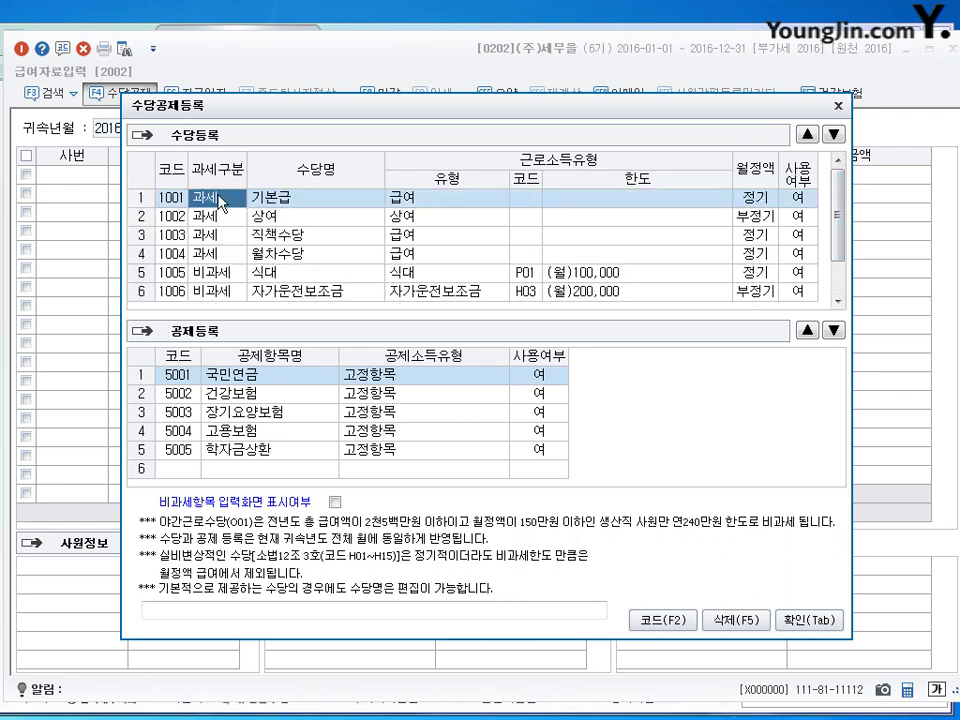
click(207, 216)
click(207, 235)
click(207, 254)
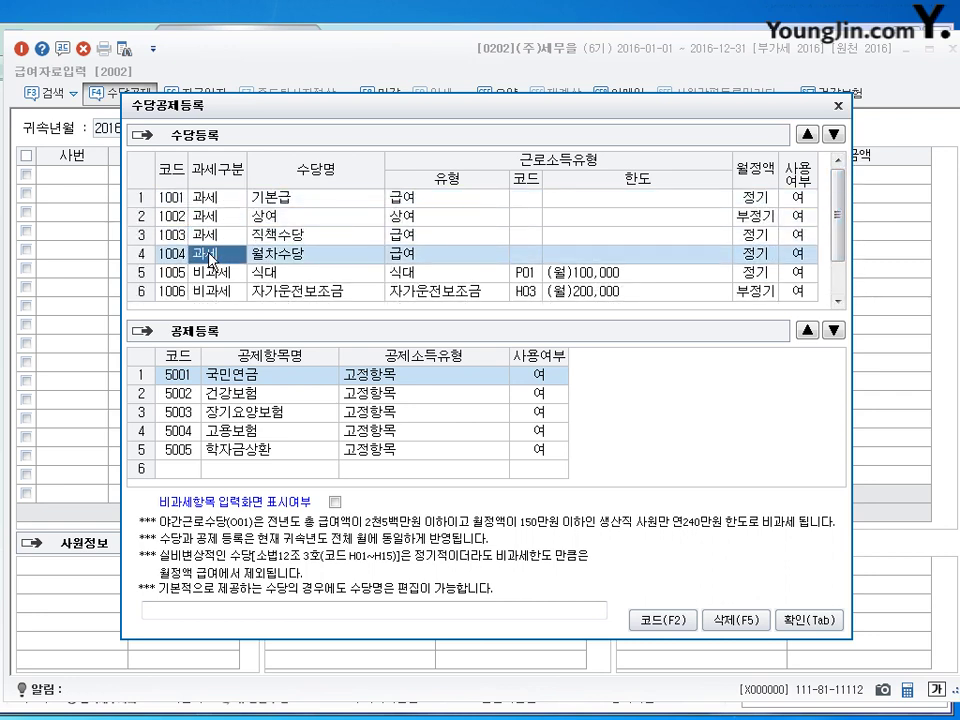
click(207, 266)
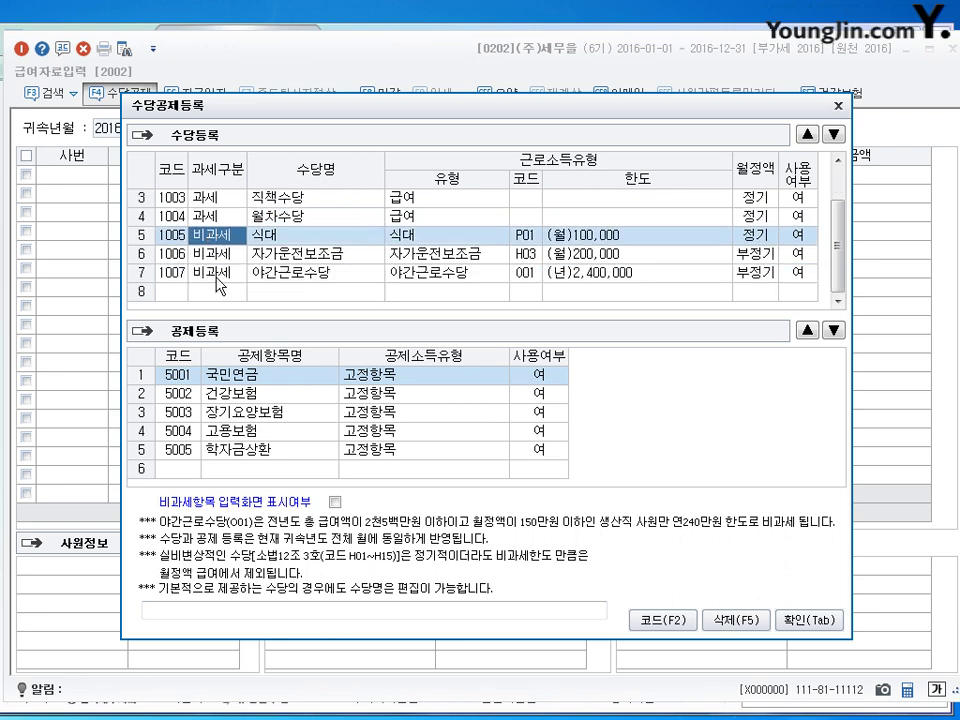
click(207, 256)
scroll(215, 278, up, 2)
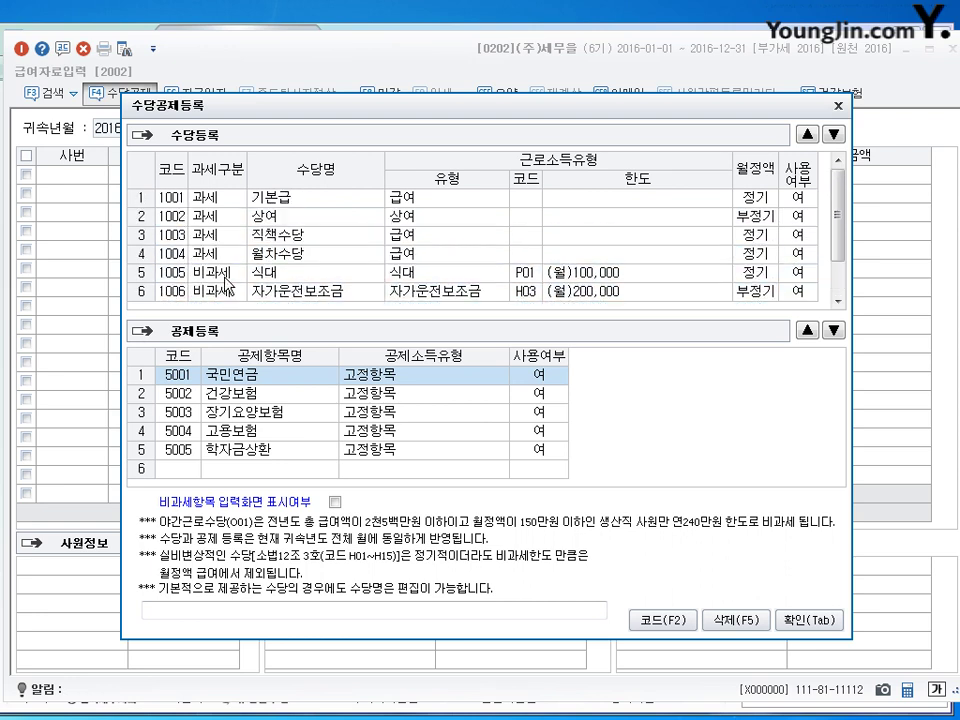
click(207, 198)
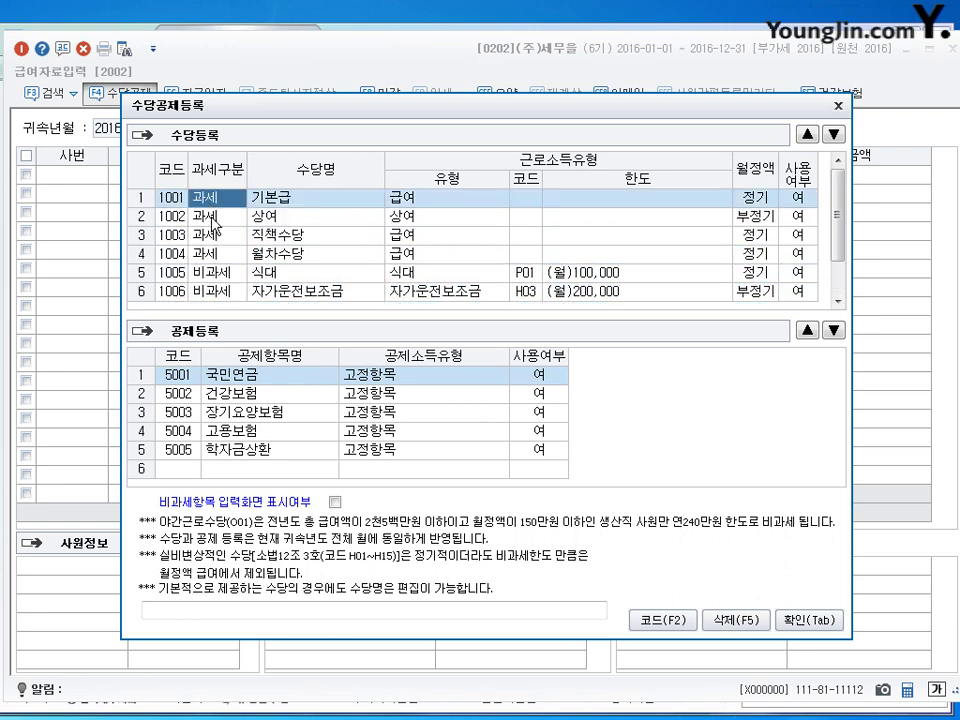
click(210, 216)
click(218, 237)
click(219, 255)
scroll(219, 257, down, 2)
scroll(219, 257, up, 2)
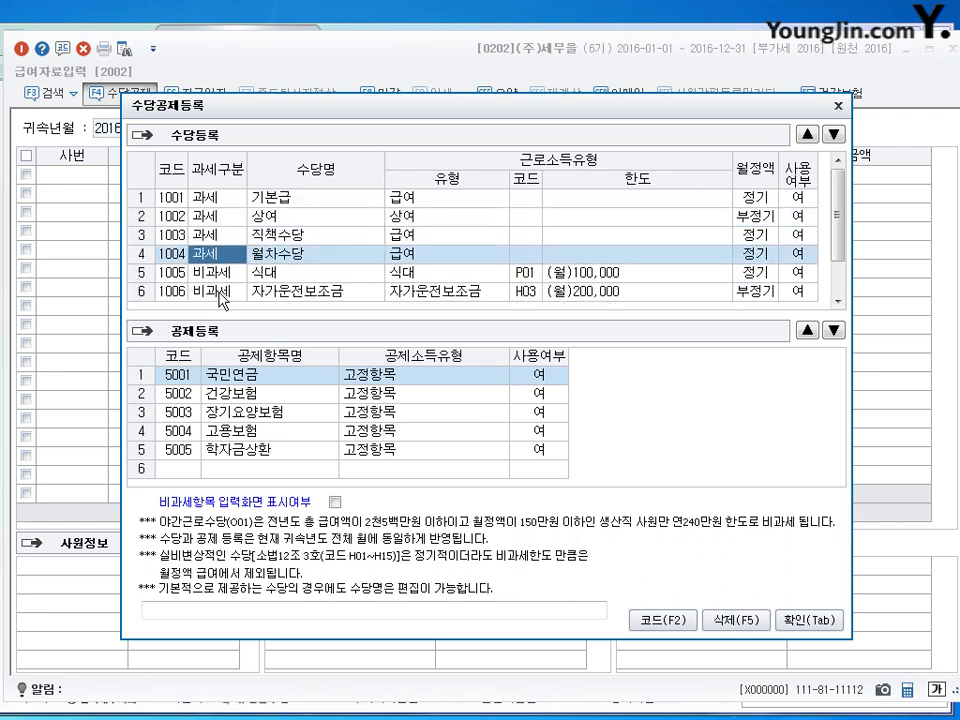
click(218, 278)
click(218, 292)
scroll(218, 292, down, 2)
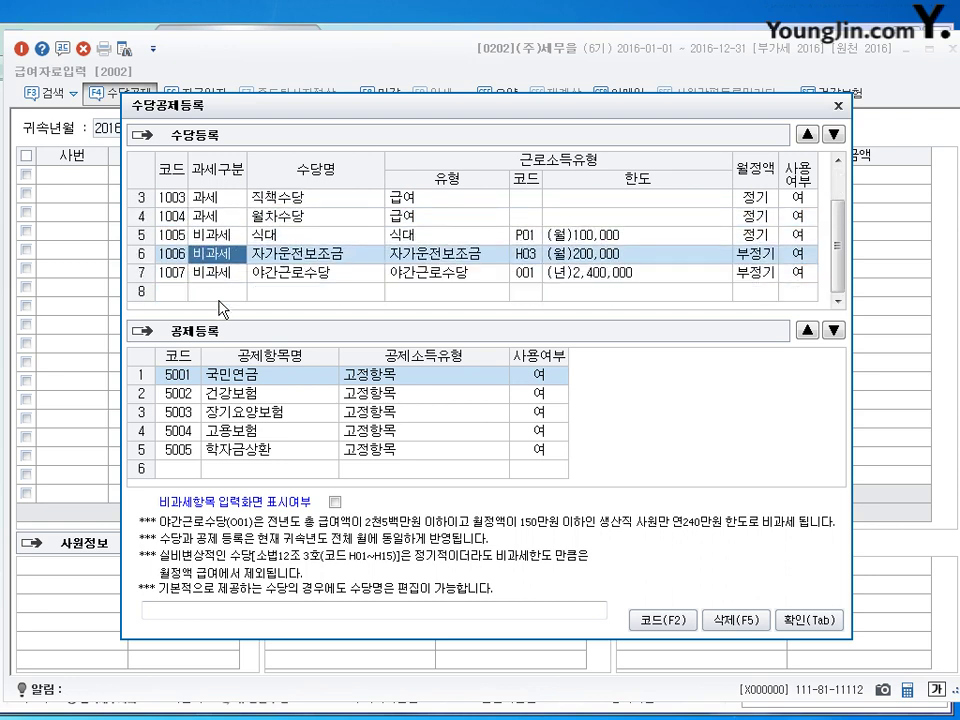
click(217, 238)
scroll(217, 240, up, 2)
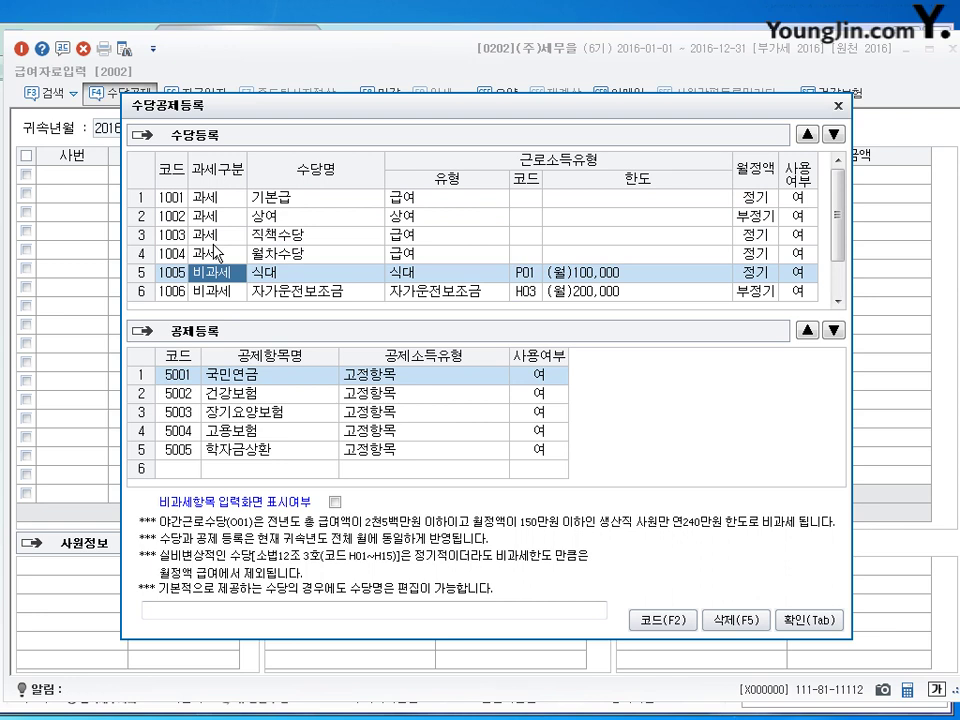
scroll(218, 253, down, 2)
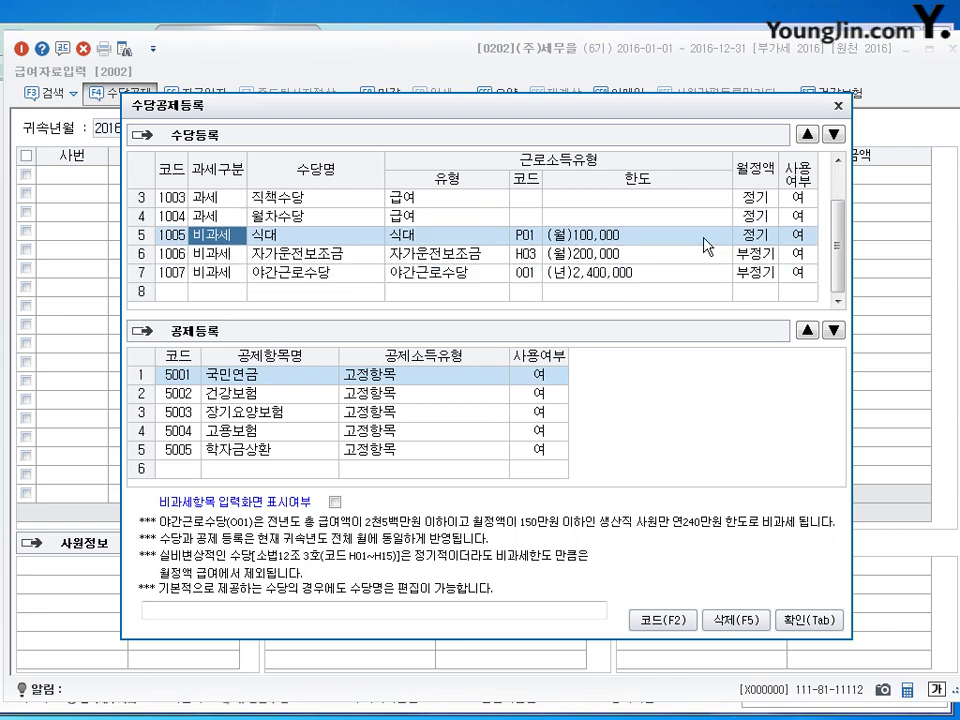
click(757, 238)
click(580, 274)
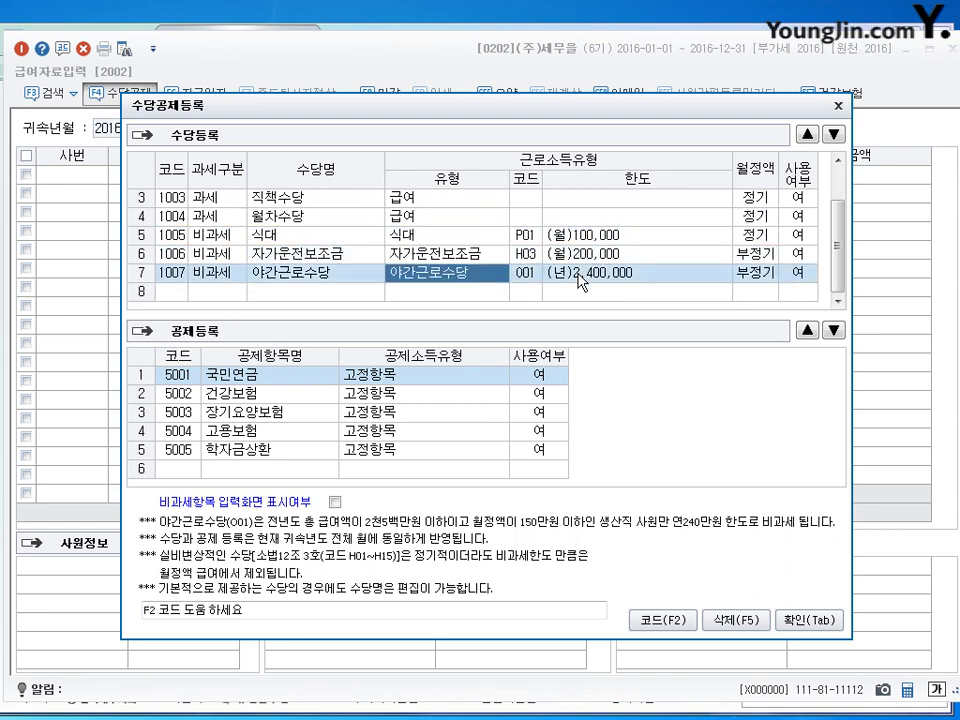
click(575, 239)
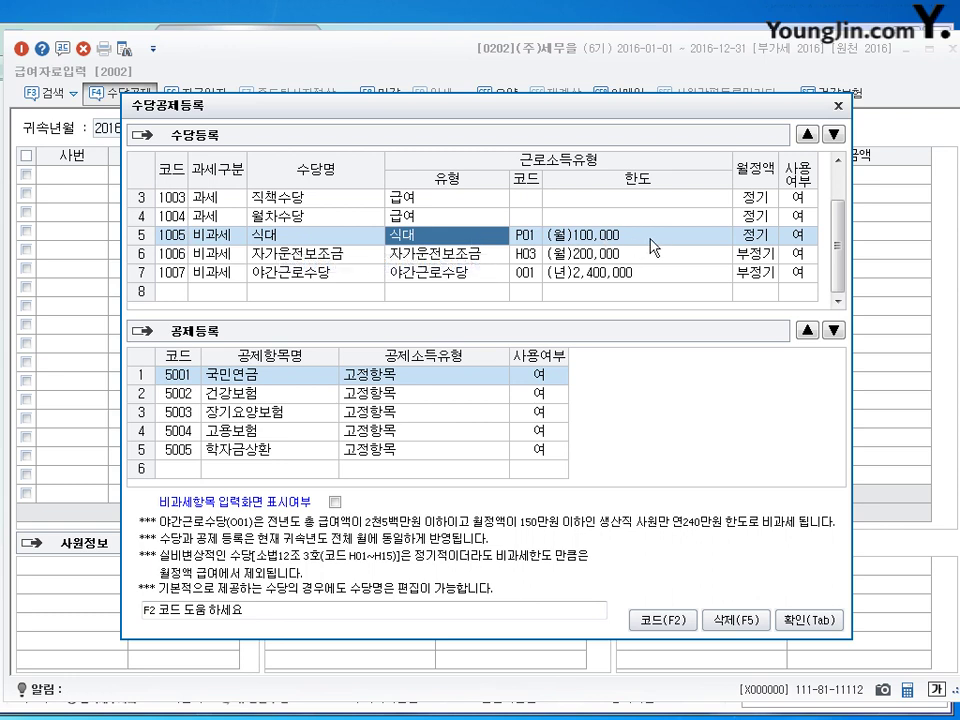
key(Return)
click(440, 235)
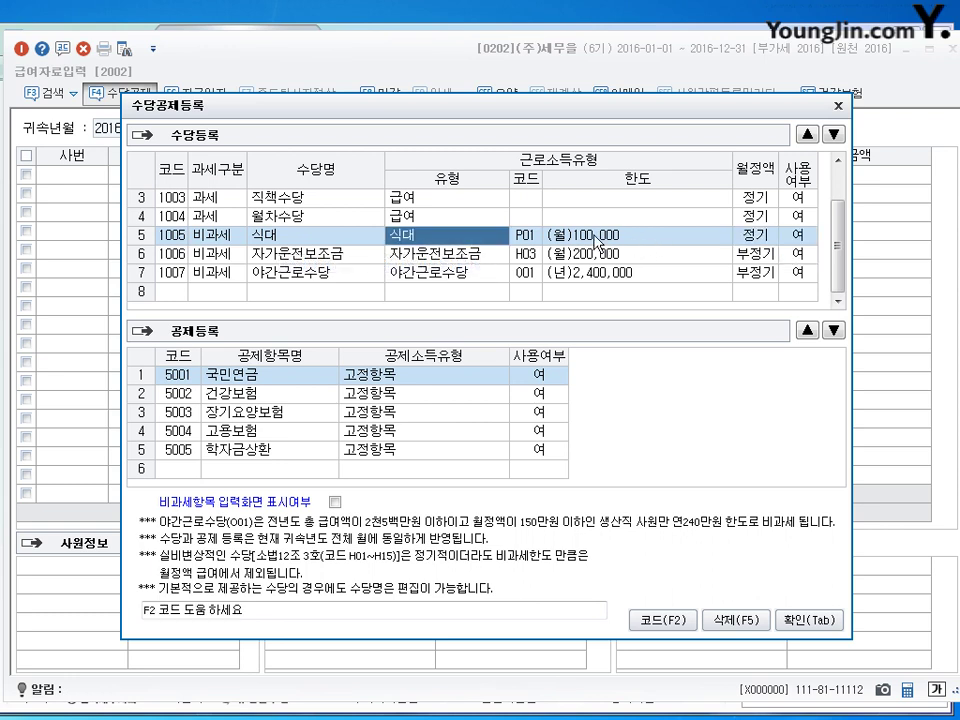
click(283, 256)
key(Return)
key(Return)
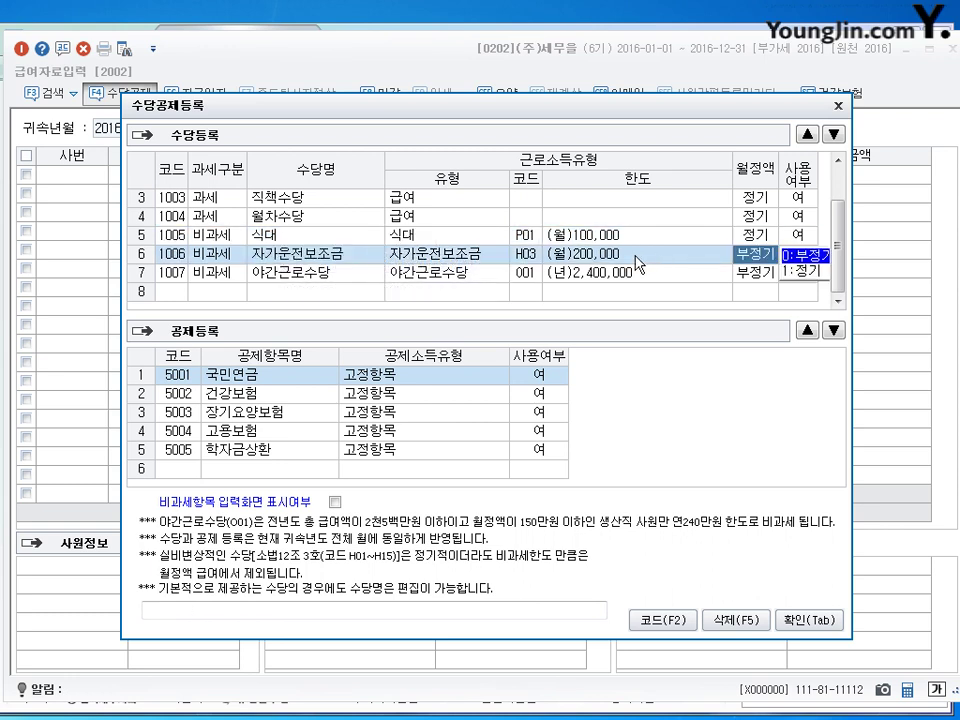
click(282, 284)
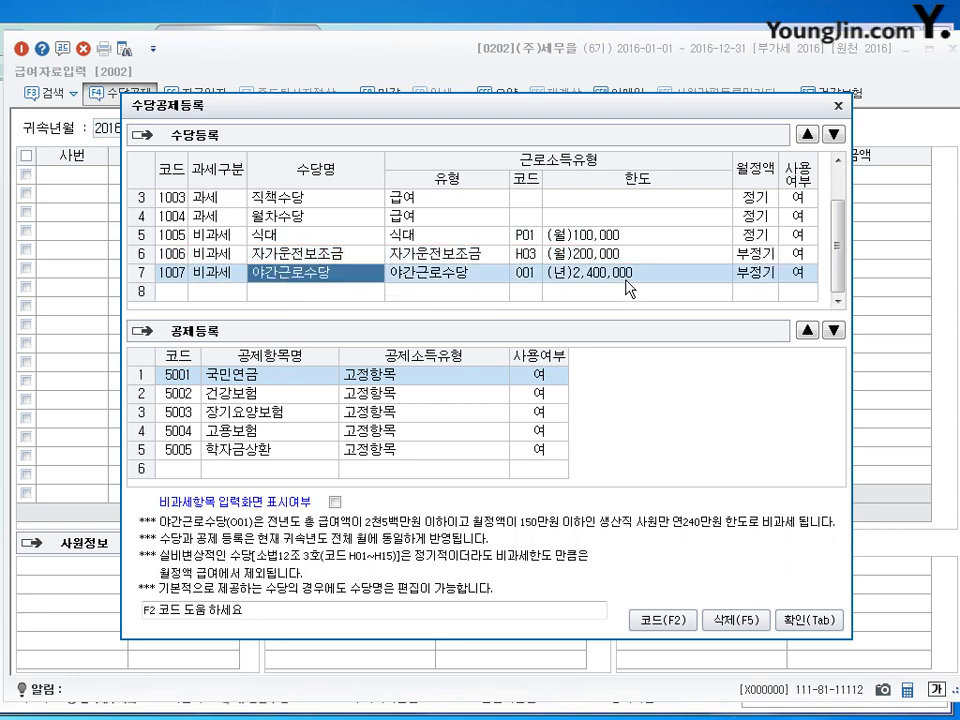
key(Return)
key(Return)
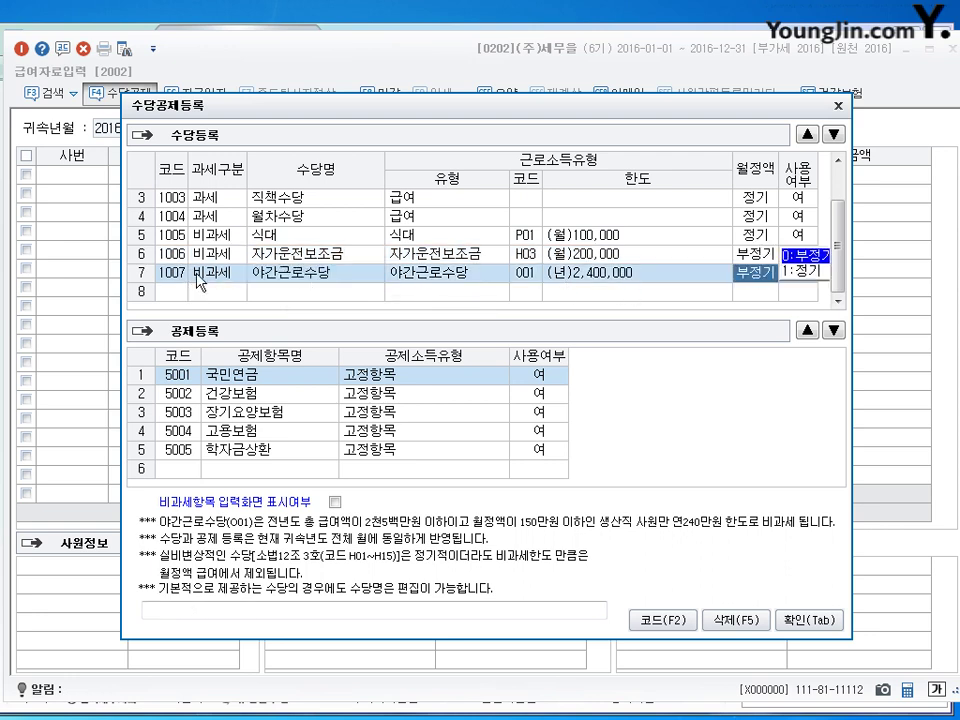
click(226, 261)
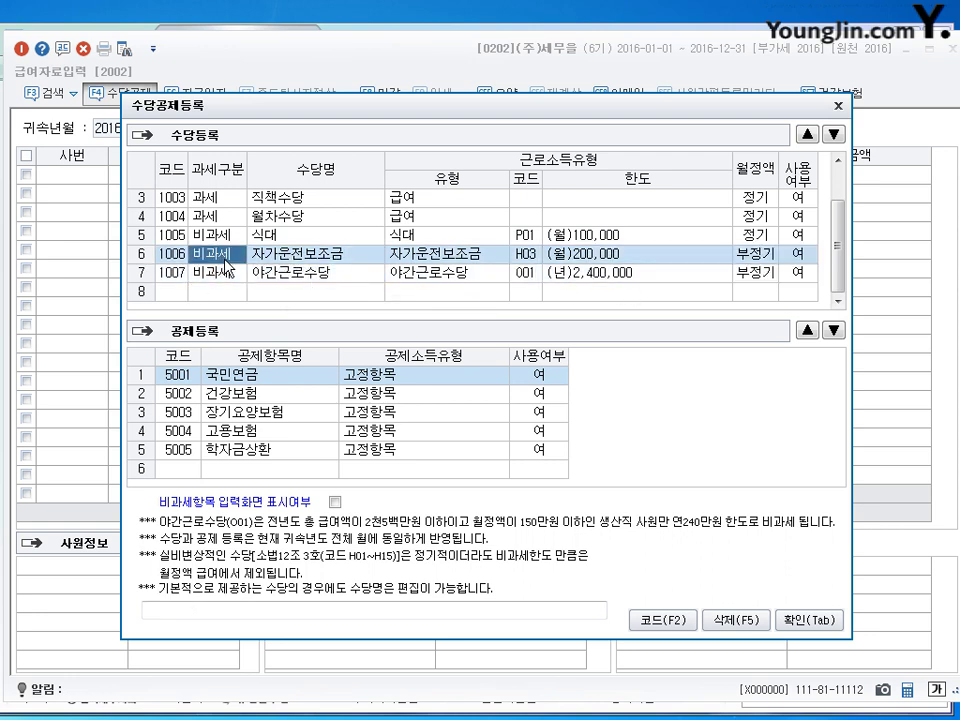
key(Up)
key(Down)
key(Down)
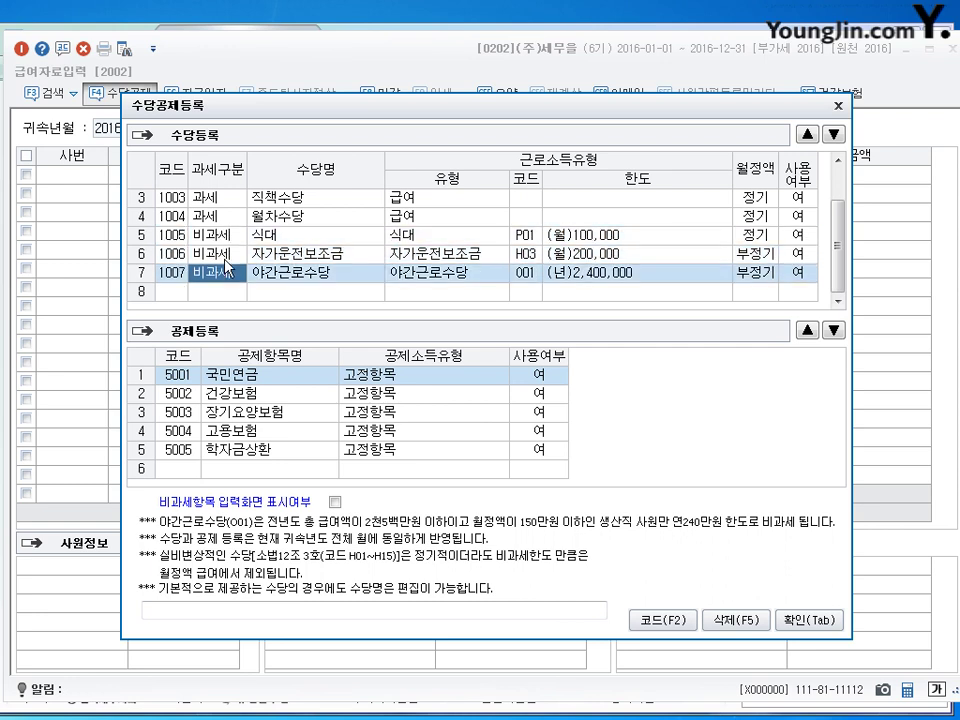
key(Up)
key(Up)
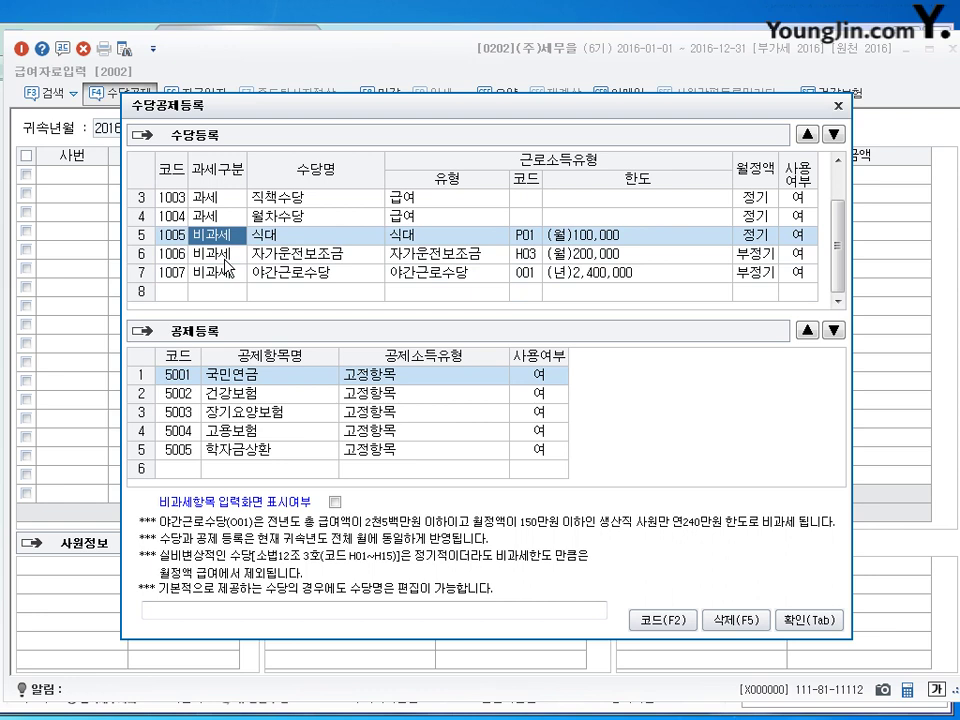
key(Down)
key(Down)
key(Down)
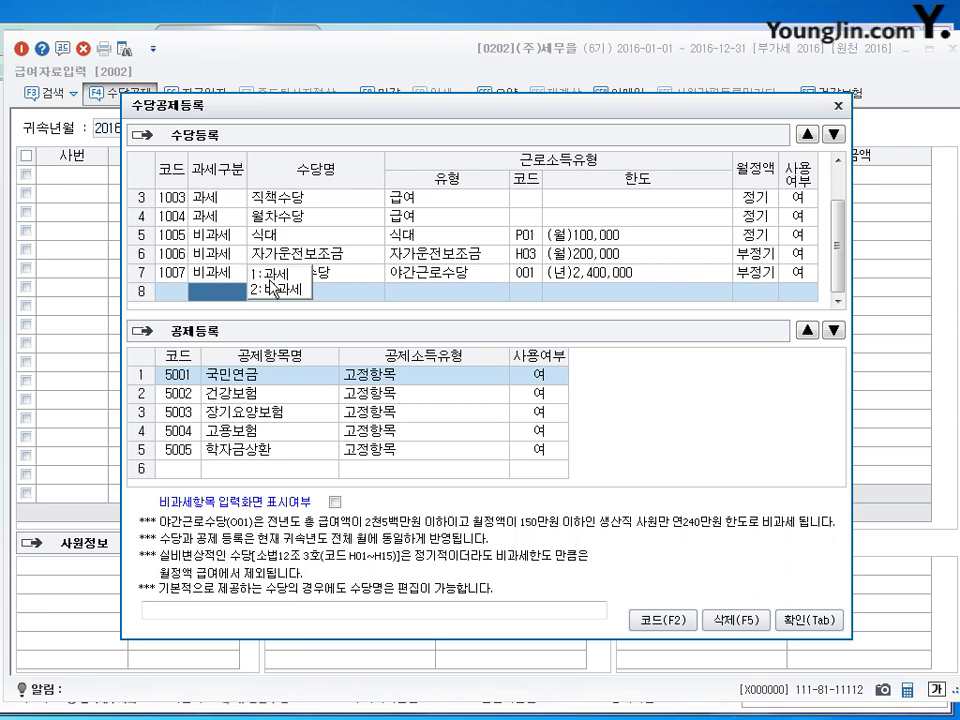
key(Up)
key(Up)
key(Up)
key(Up)
scroll(363, 299, up, 1)
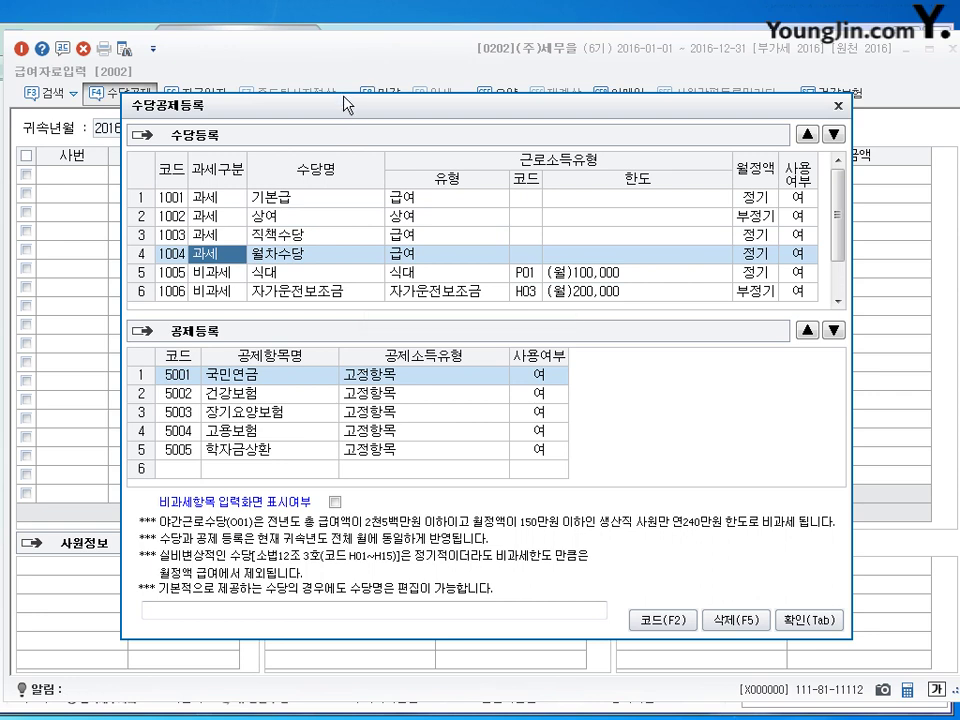
drag(344, 104, 344, 286)
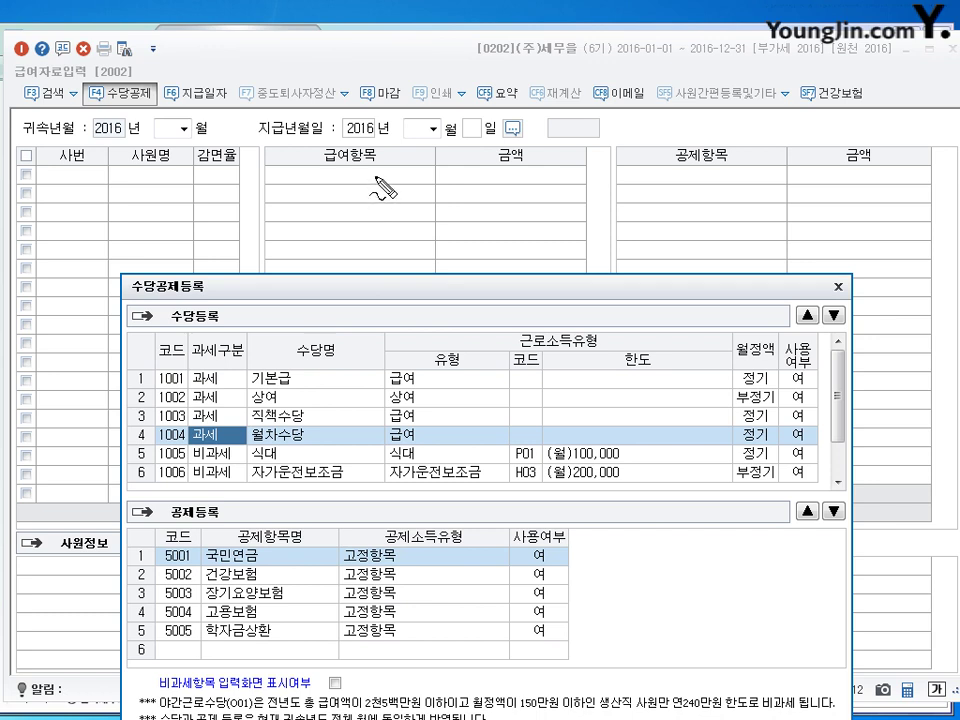
drag(365, 152, 377, 190)
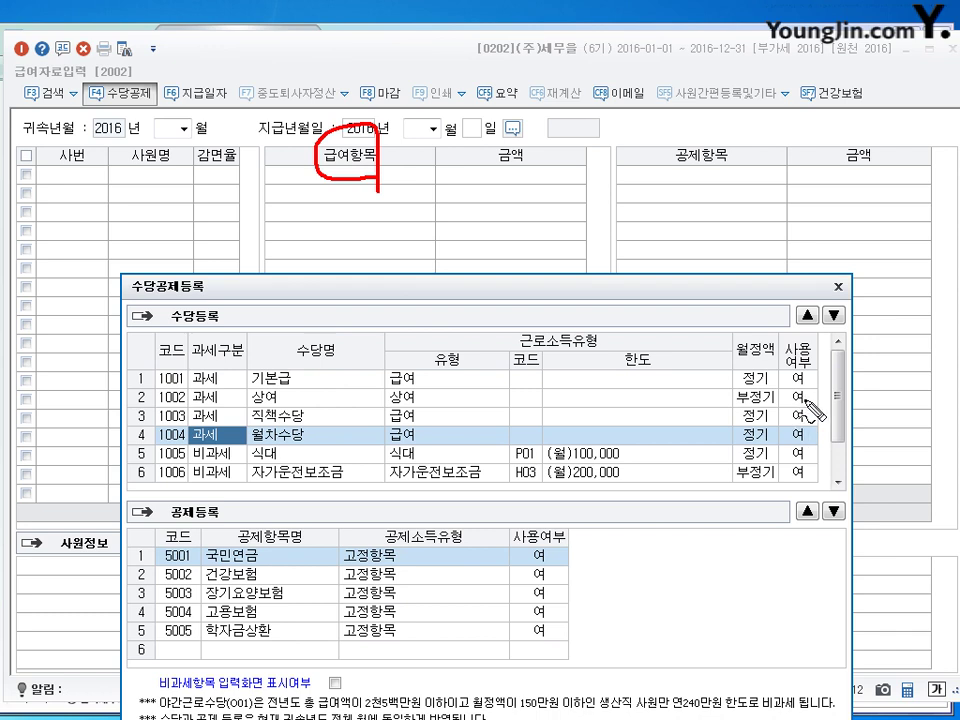
key(Escape)
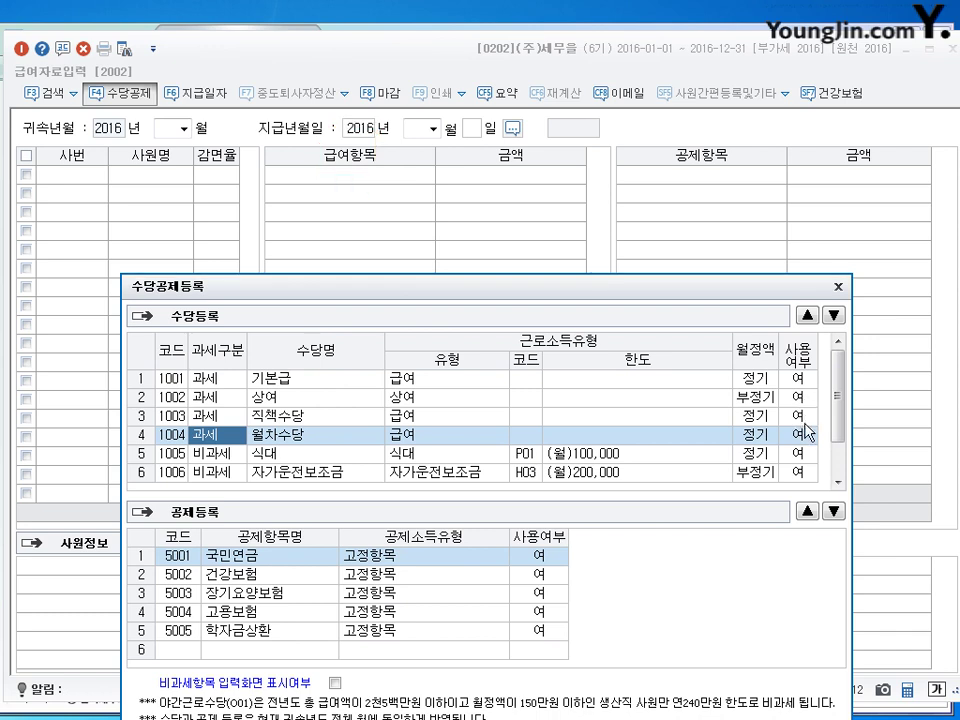
click(797, 415)
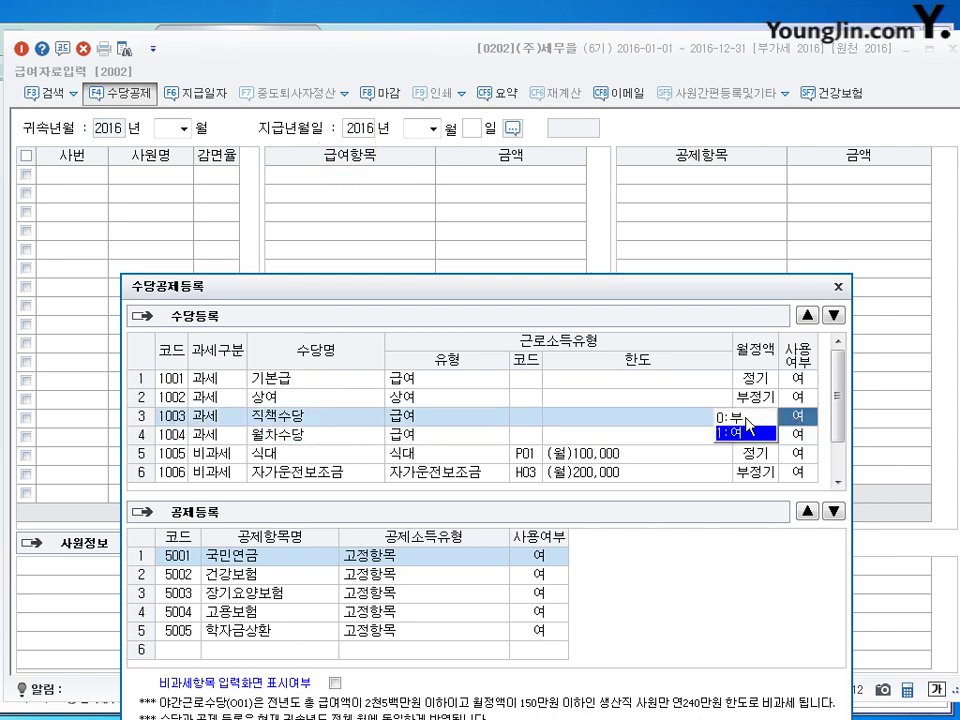
drag(655, 285, 655, 93)
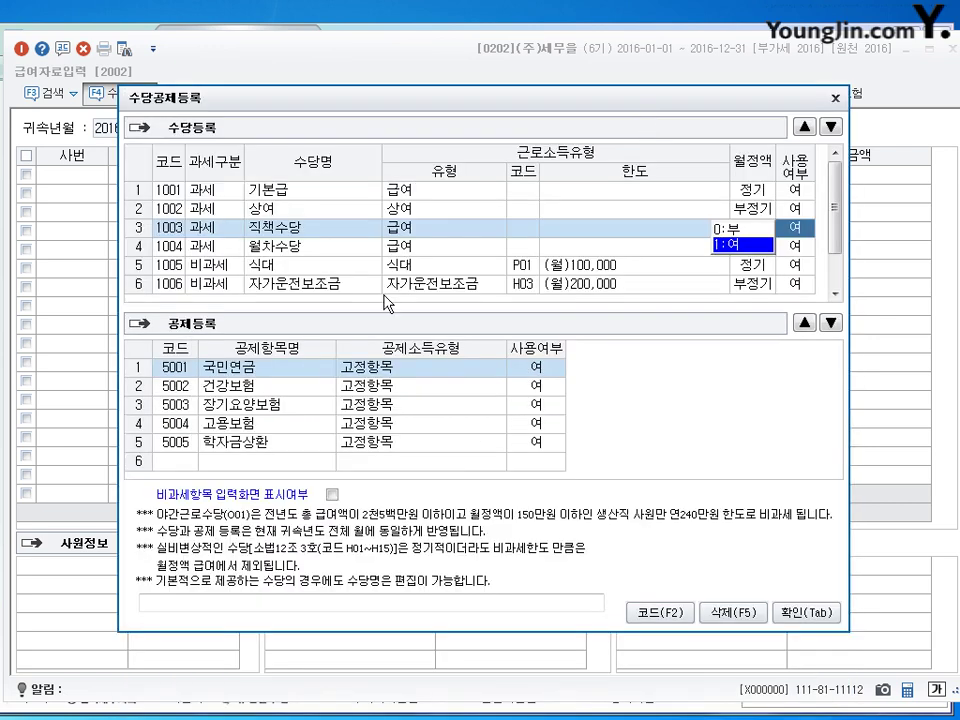
scroll(230, 240, down, 2)
click(214, 284)
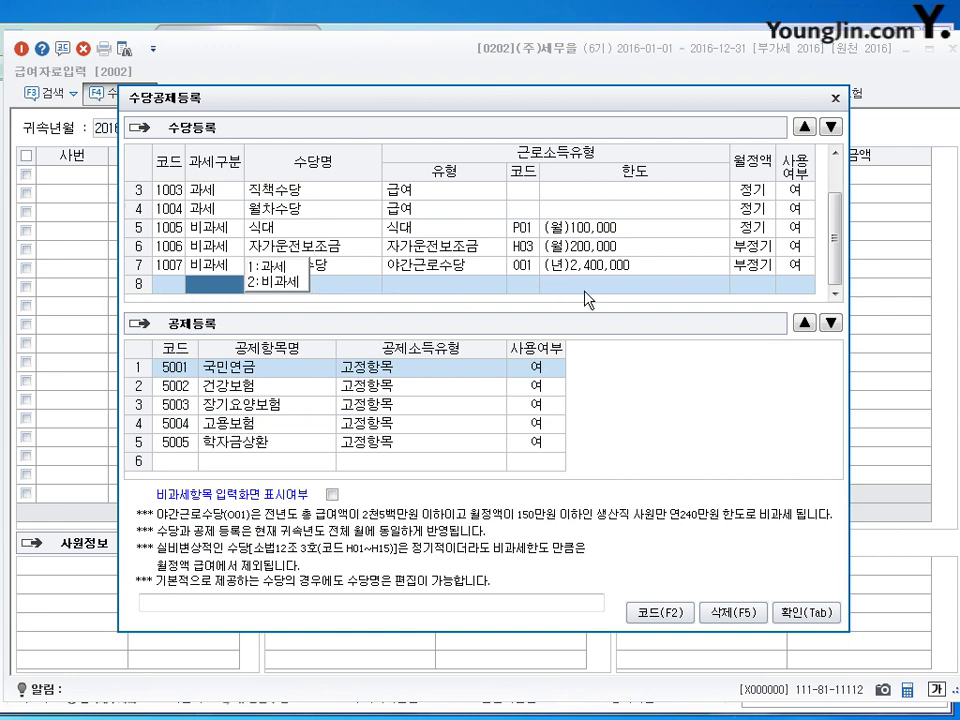
click(635, 266)
click(748, 251)
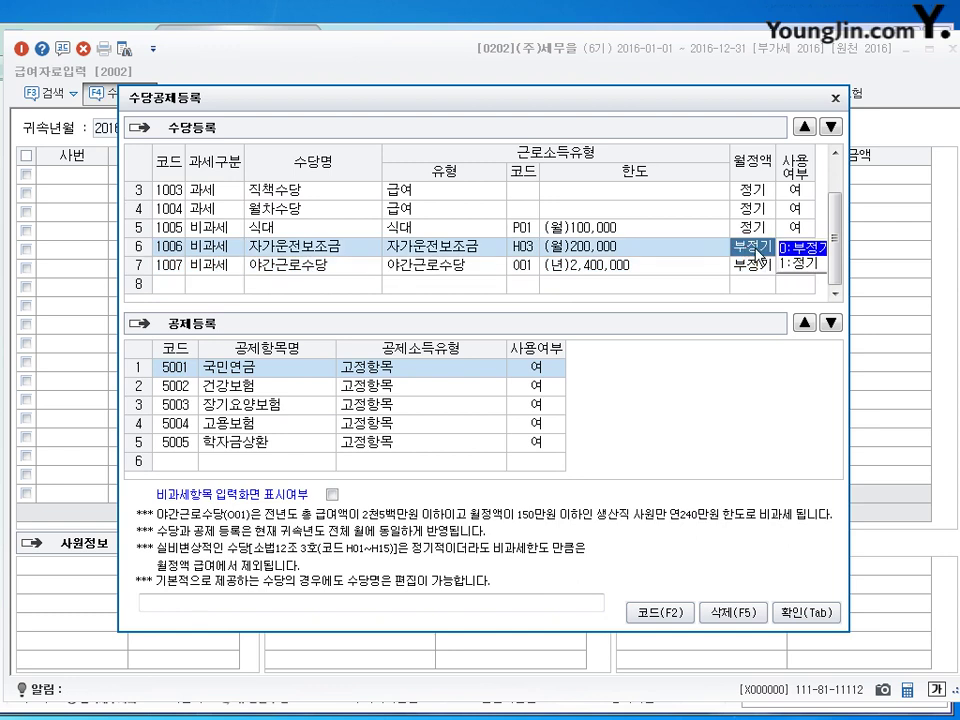
key(Up)
key(Up)
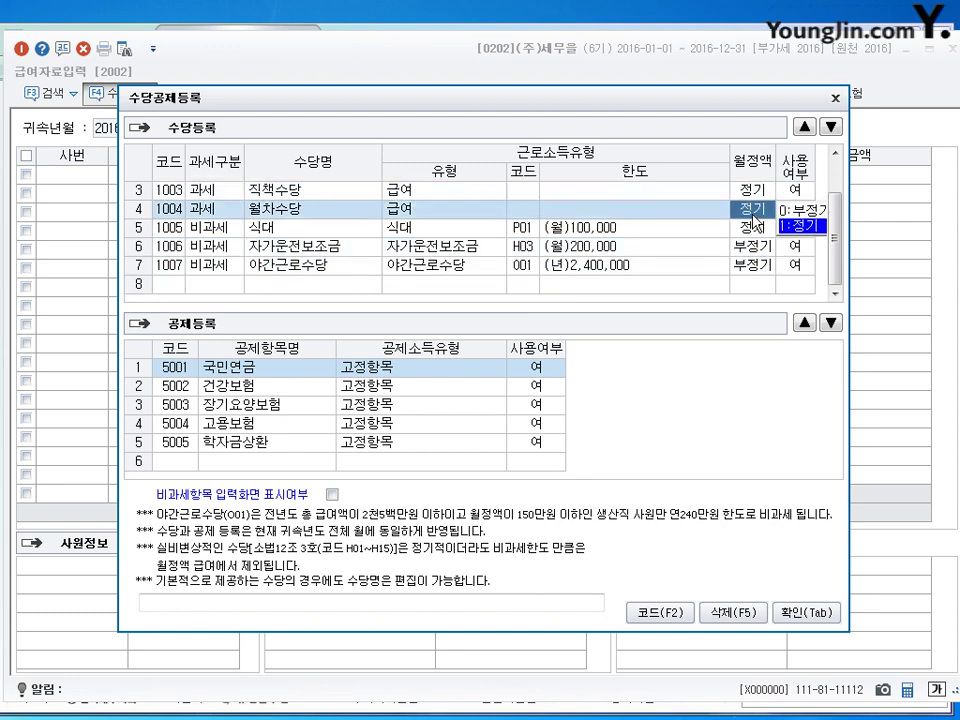
key(Down)
key(Up)
key(Up)
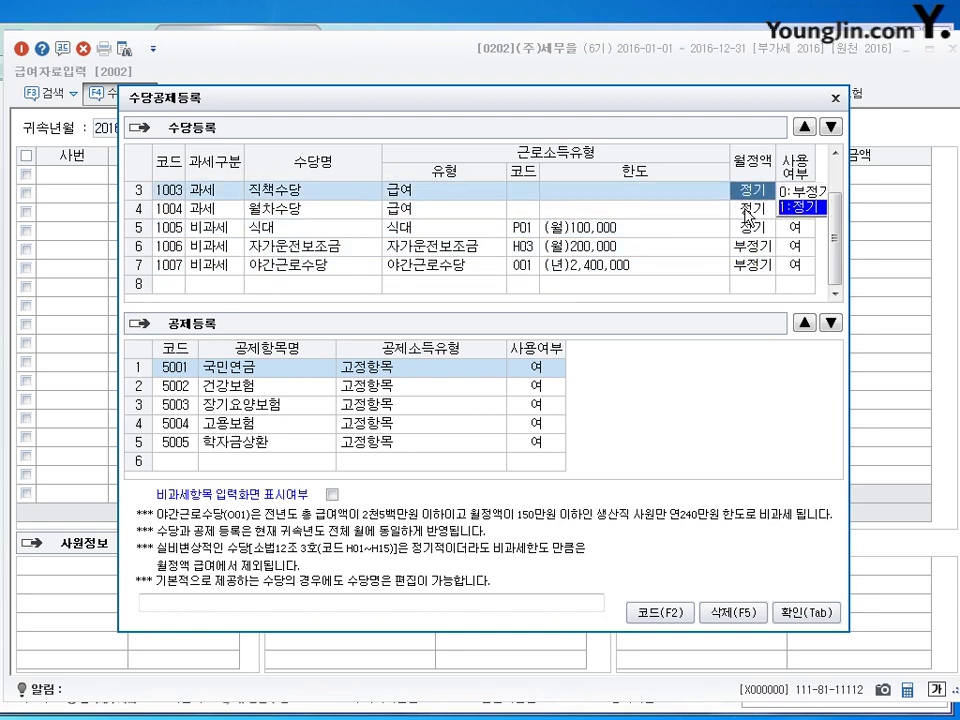
key(Down)
key(Down)
key(Up)
key(Up)
key(Down)
key(Down)
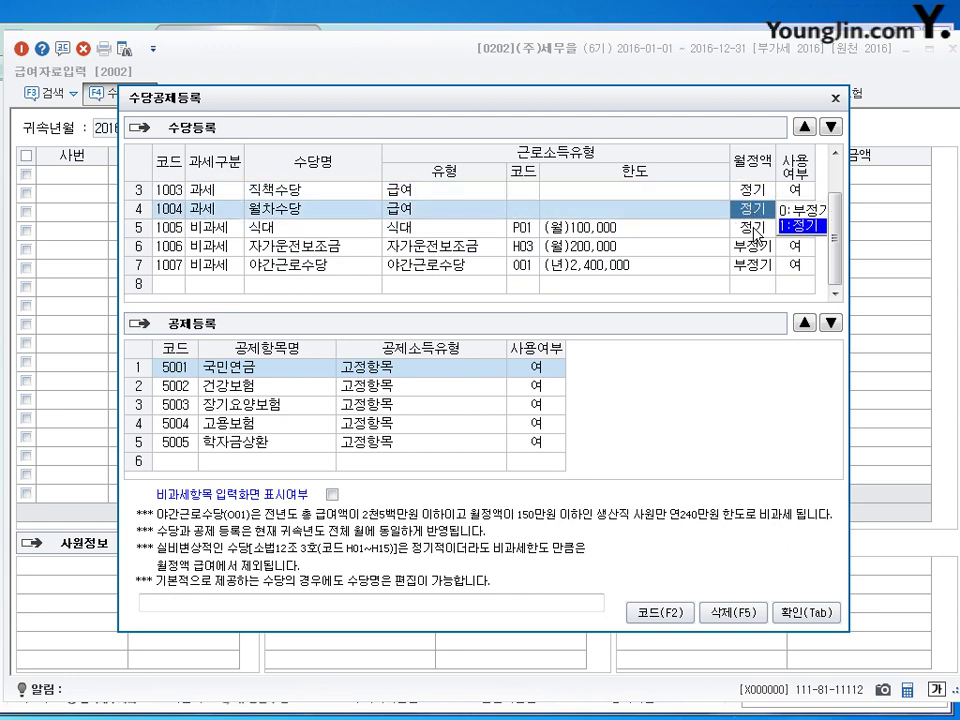
key(Up)
key(Up)
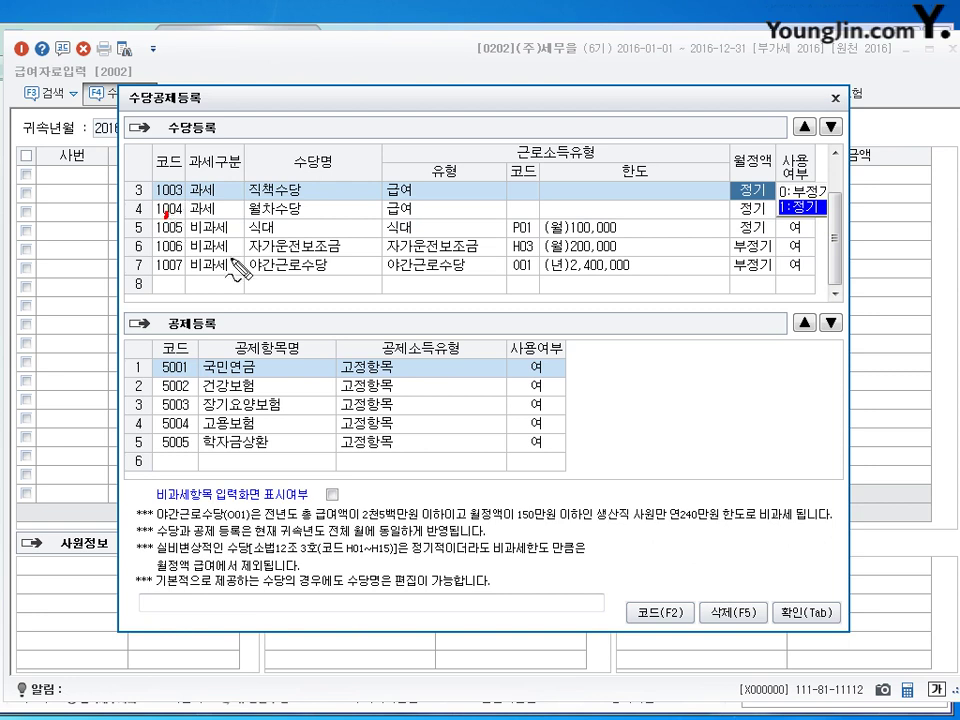
drag(200, 318, 207, 295)
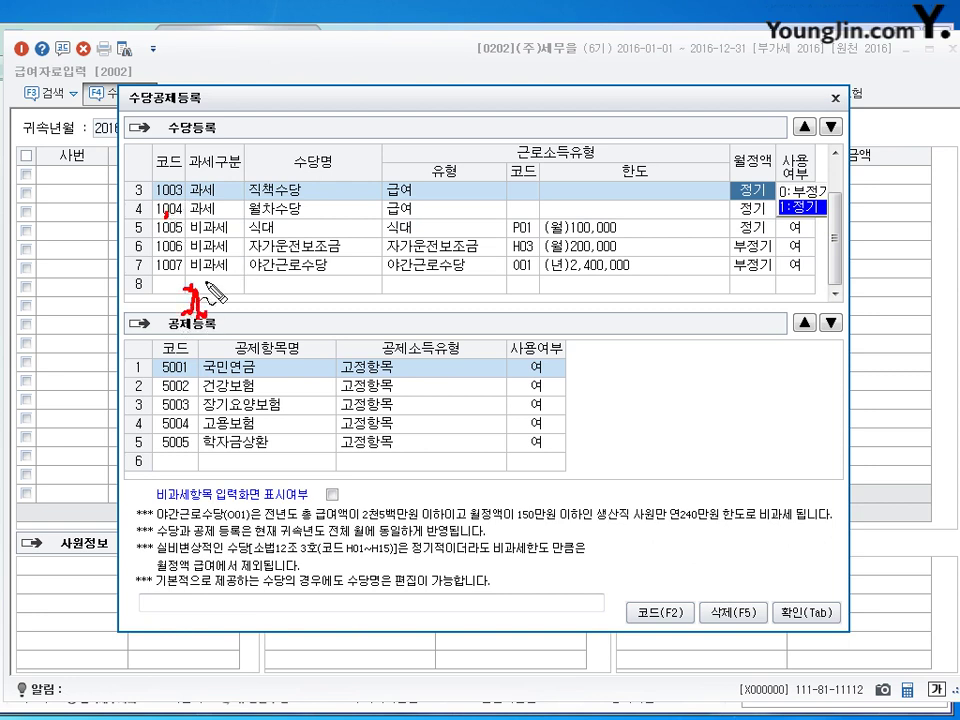
key(Escape)
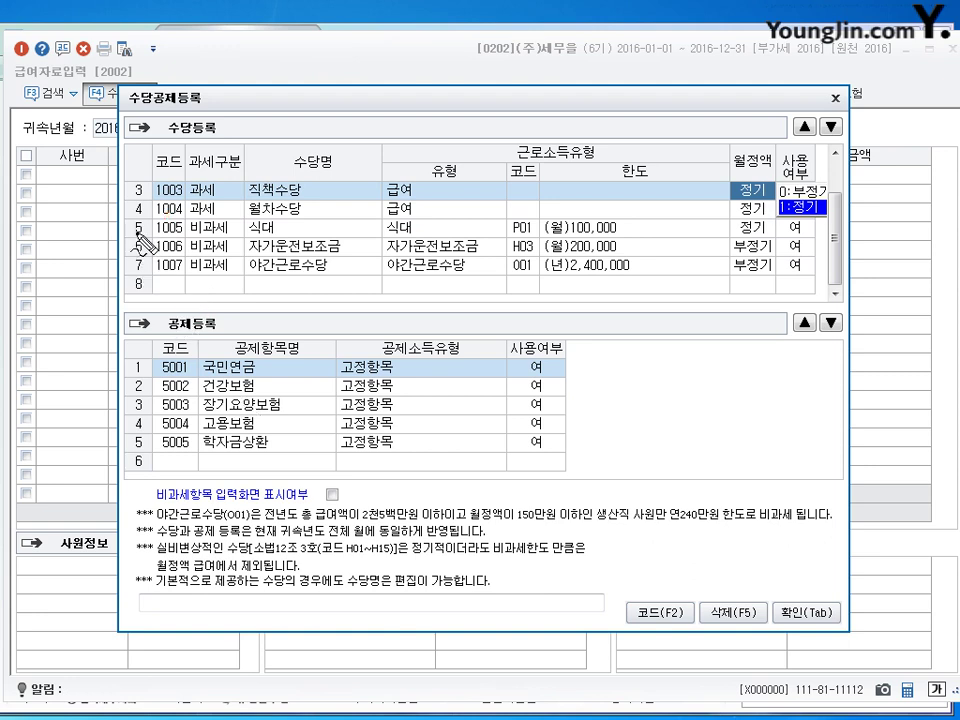
mouse_move(133, 242)
mouse_down()
mouse_move(159, 261)
mouse_move(184, 248)
mouse_up()
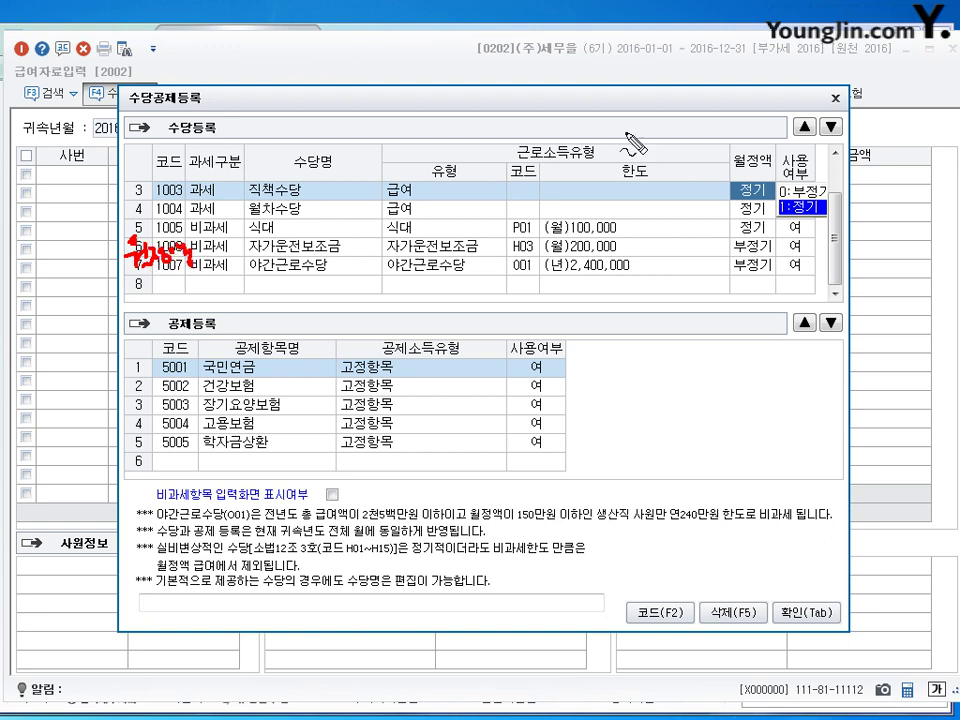
click(757, 171)
drag(760, 170, 758, 182)
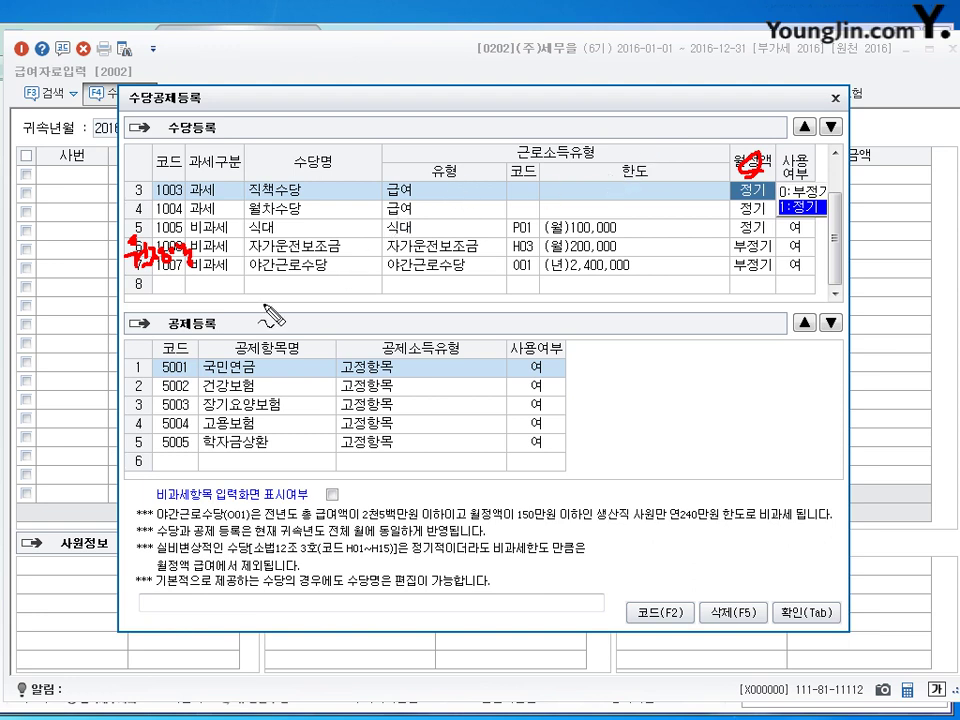
mouse_move(203, 262)
mouse_down()
mouse_move(226, 240)
mouse_move(228, 258)
mouse_up()
mouse_move(102, 262)
mouse_down()
mouse_move(110, 254)
mouse_move(116, 266)
mouse_up()
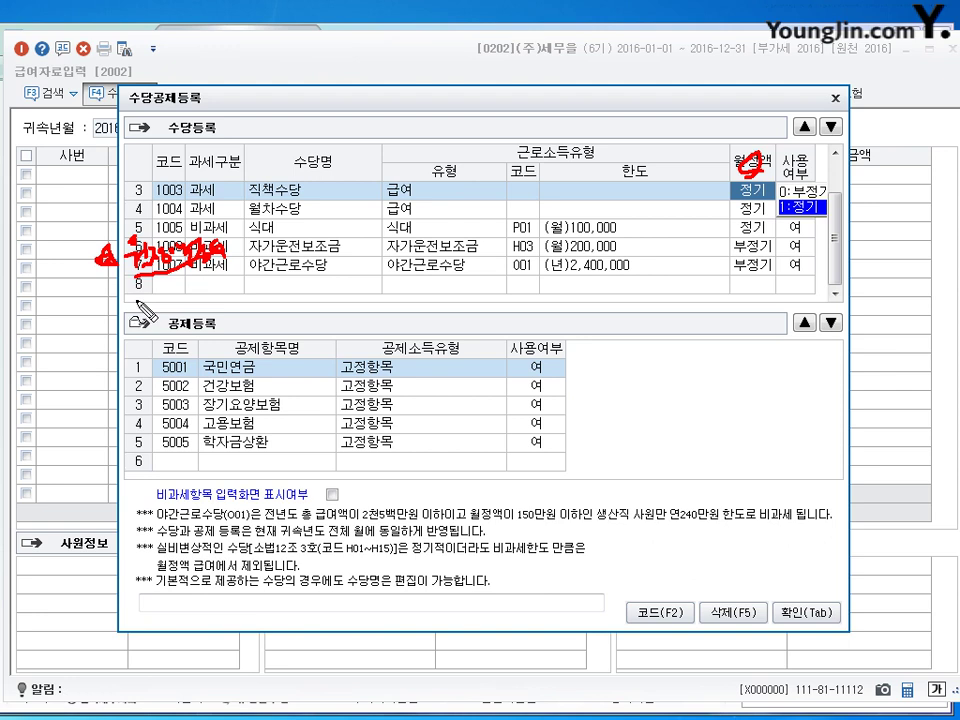
drag(128, 298, 275, 300)
mouse_move(262, 290)
mouse_down()
mouse_move(275, 272)
mouse_move(330, 257)
mouse_move(358, 268)
mouse_move(392, 252)
mouse_move(418, 218)
mouse_move(432, 240)
mouse_move(465, 212)
mouse_up()
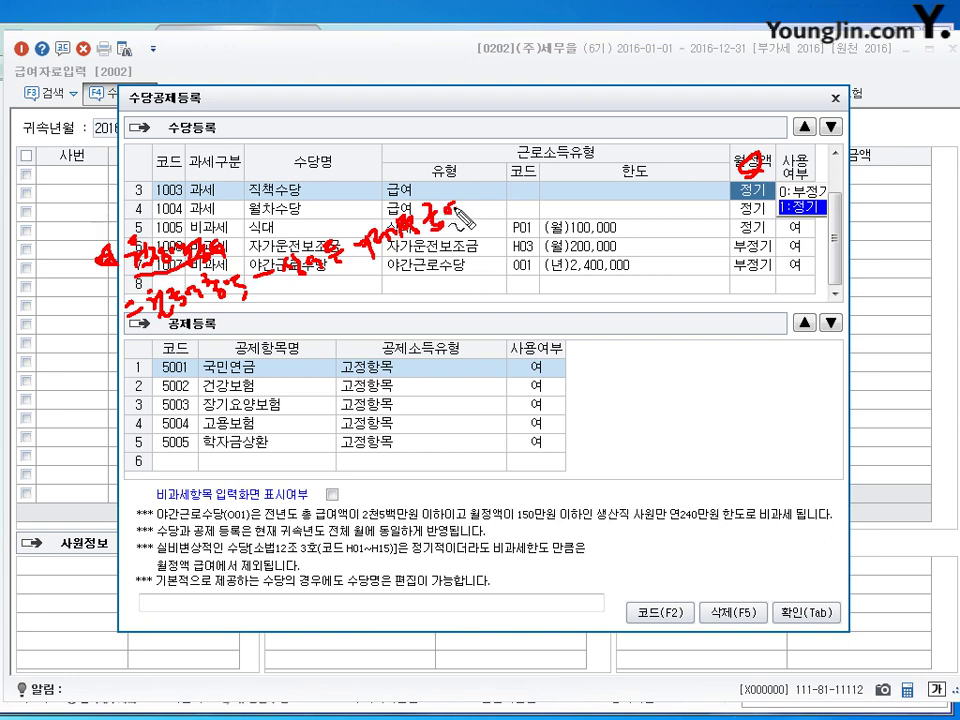
mouse_move(265, 322)
mouse_down()
mouse_move(345, 303)
mouse_move(393, 277)
mouse_move(424, 286)
mouse_move(419, 292)
mouse_move(476, 256)
mouse_up()
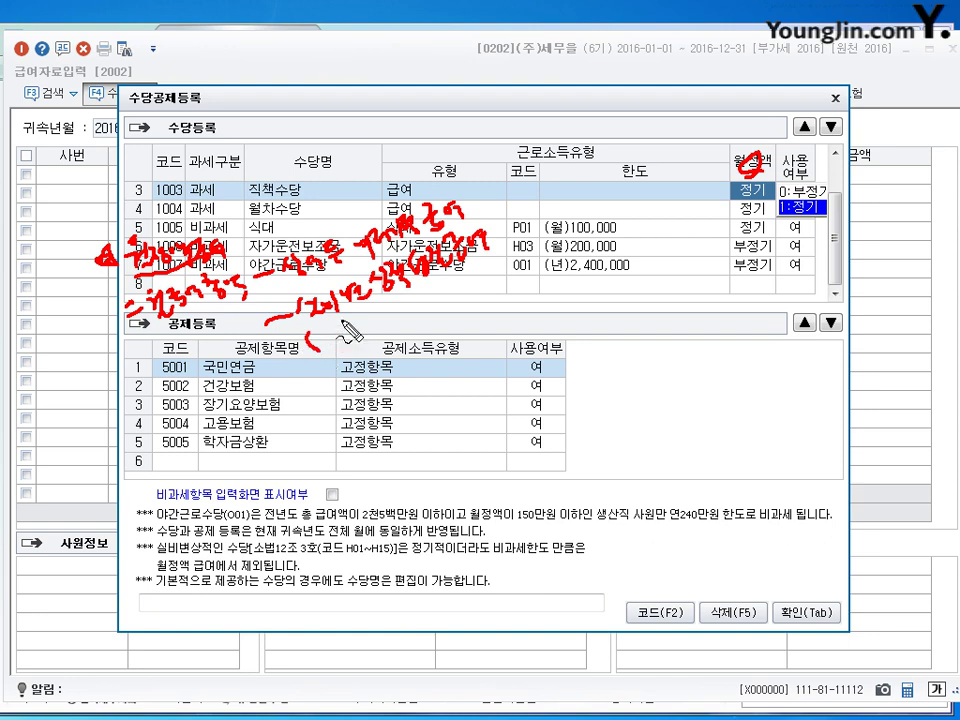
mouse_move(312, 336)
mouse_down()
mouse_move(309, 350)
mouse_move(348, 352)
mouse_move(367, 322)
mouse_move(371, 344)
mouse_move(410, 316)
mouse_move(430, 322)
mouse_move(340, 362)
mouse_up()
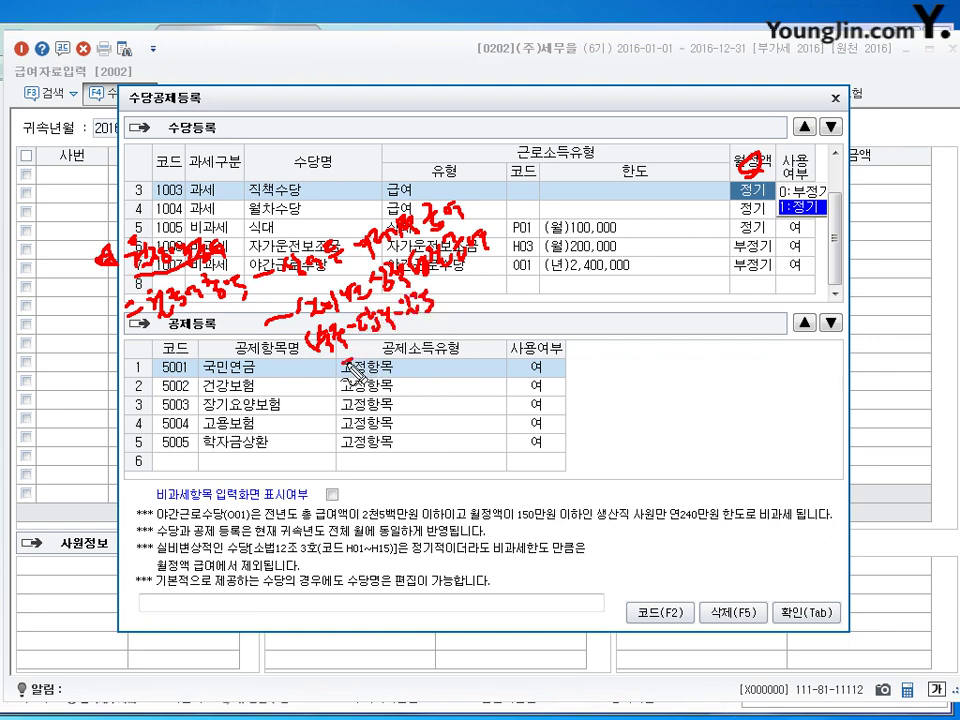
mouse_move(447, 312)
mouse_down()
mouse_move(444, 320)
mouse_move(493, 296)
mouse_move(505, 306)
mouse_move(505, 283)
mouse_move(538, 270)
mouse_move(556, 240)
mouse_up()
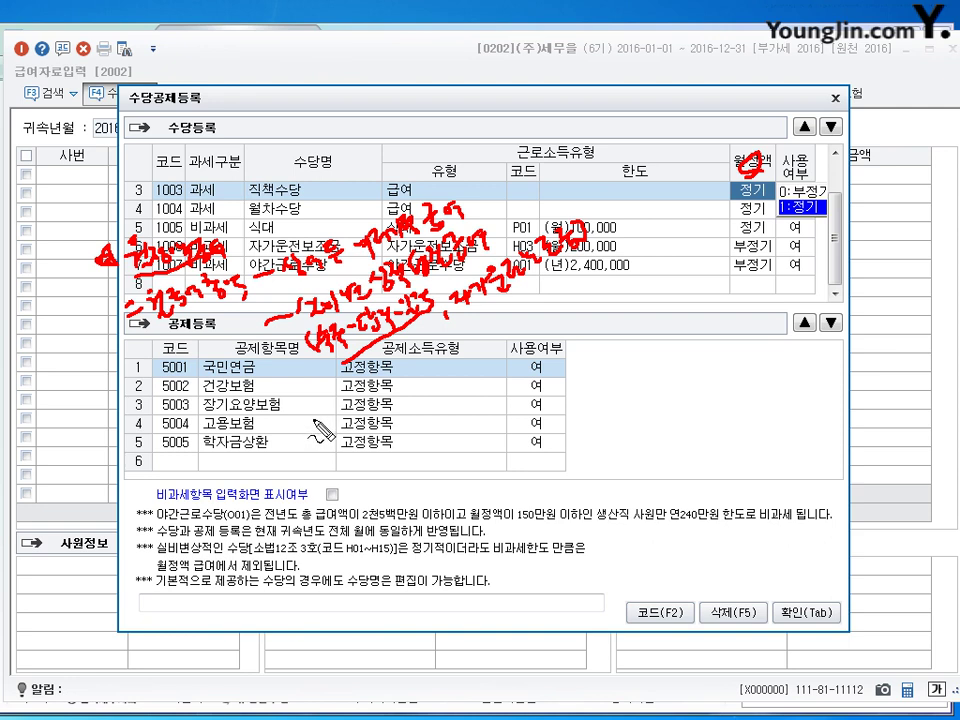
mouse_move(311, 403)
mouse_down()
mouse_move(405, 369)
mouse_move(452, 374)
mouse_move(462, 352)
mouse_move(507, 335)
mouse_move(517, 312)
mouse_up()
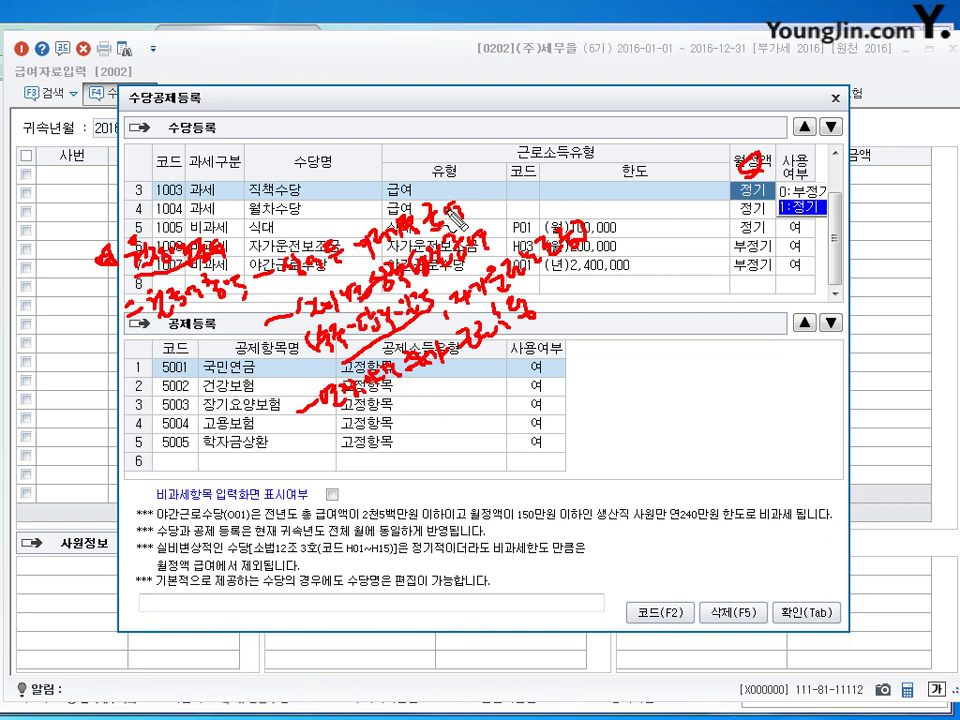
mouse_move(480, 185)
mouse_down()
mouse_move(491, 184)
mouse_move(508, 216)
mouse_up()
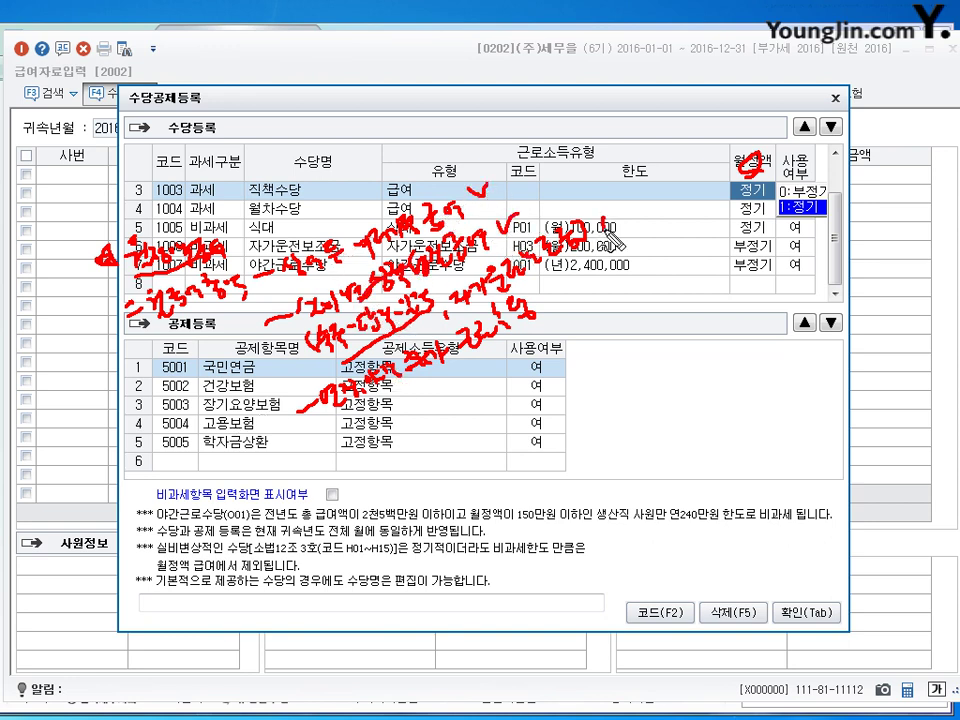
drag(604, 214, 618, 211)
drag(572, 284, 588, 281)
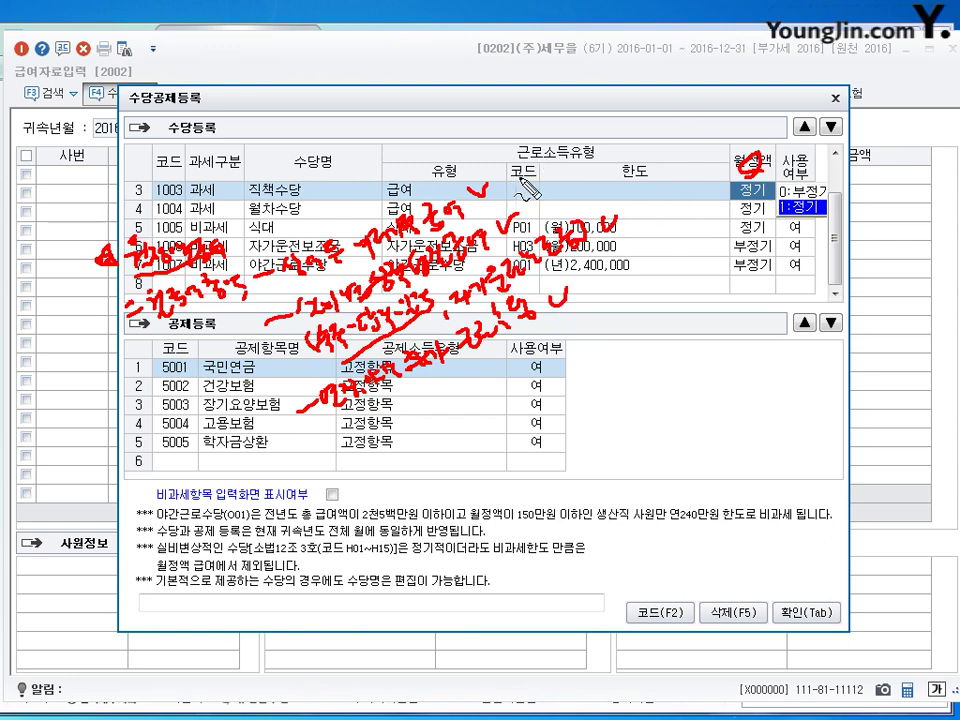
drag(553, 178, 553, 2)
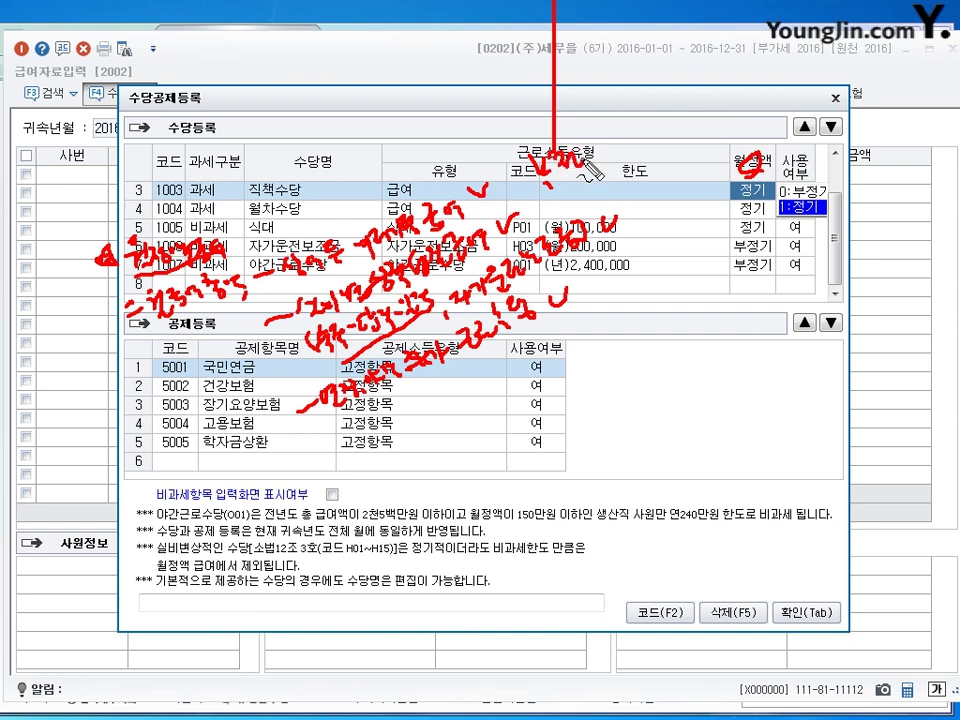
mouse_move(560, 170)
mouse_down()
mouse_move(598, 165)
mouse_move(600, 150)
mouse_up()
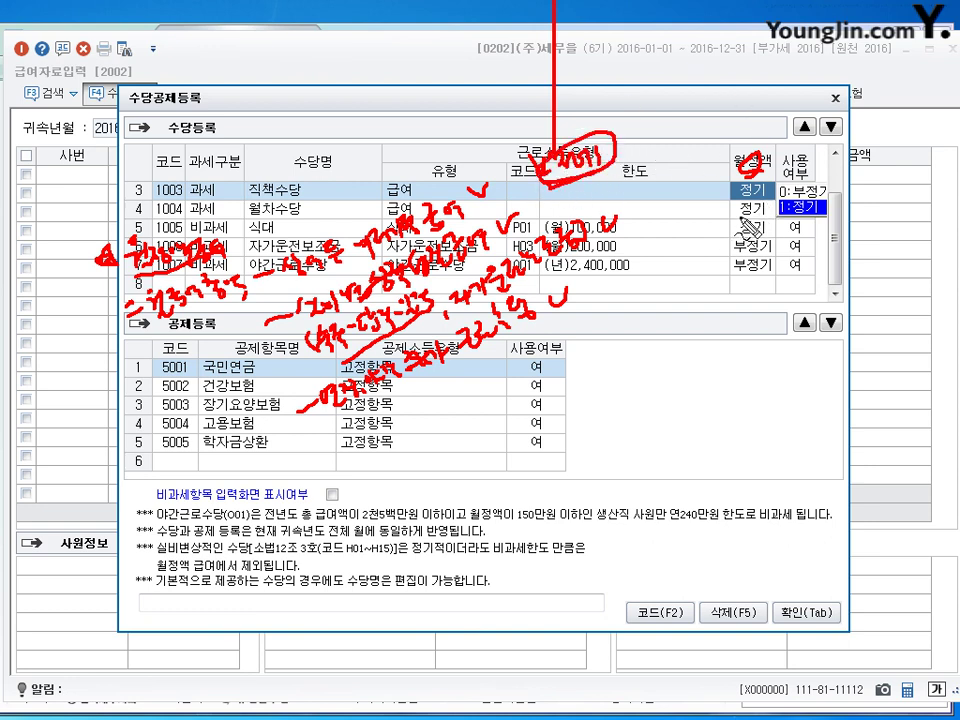
drag(745, 232, 744, 271)
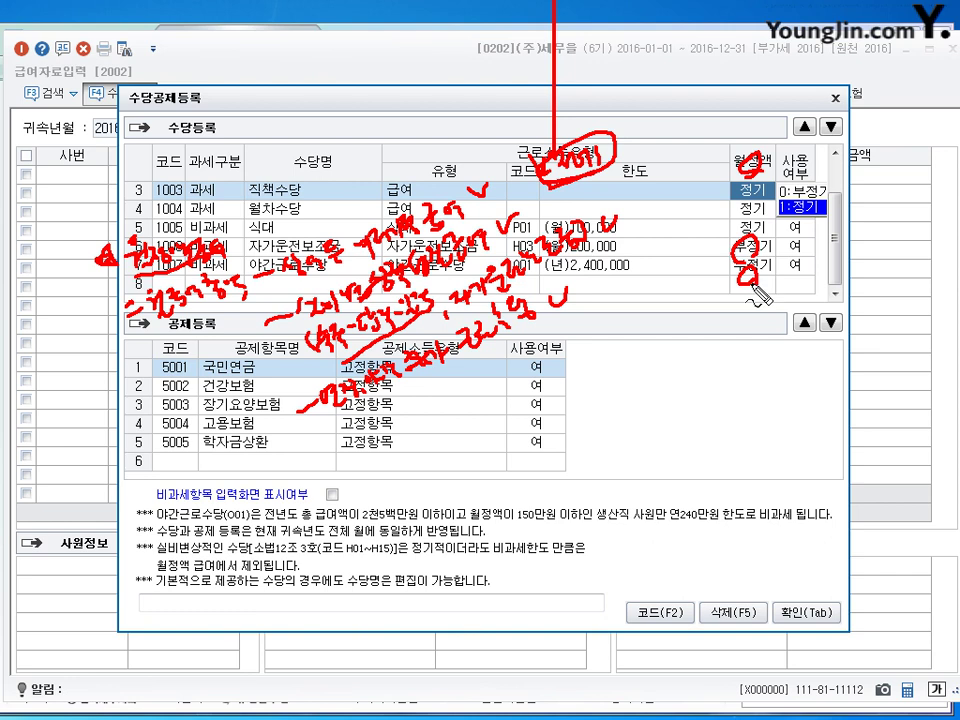
key(Escape)
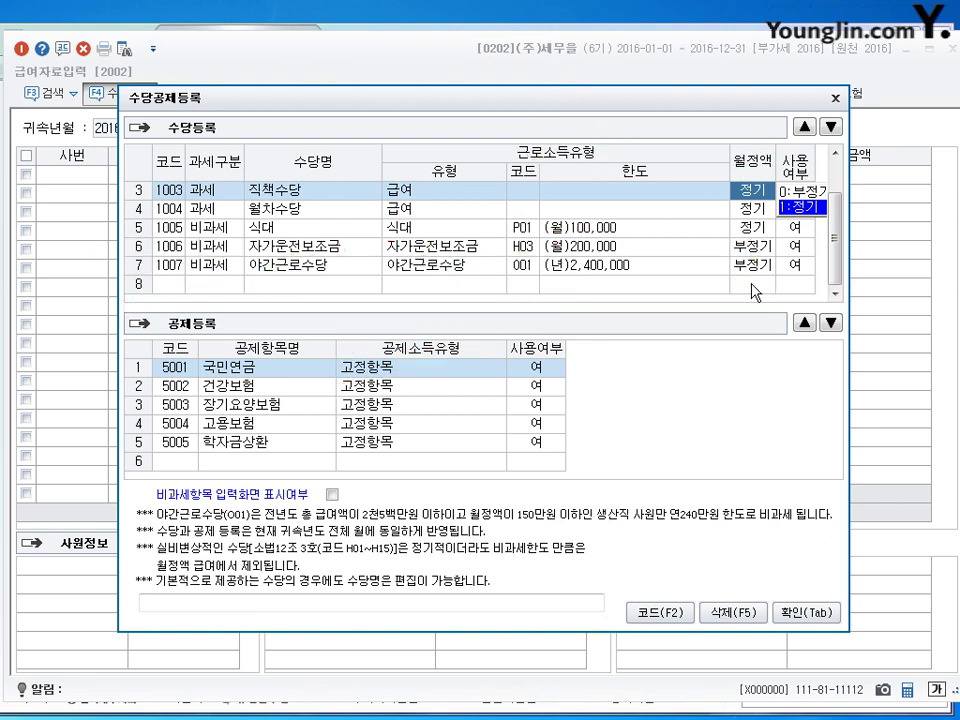
Step: Review the allowance rows' monthly-fixed settings, from 기본급 and 상여 down to 야간근로수당
scroll(555, 193, up, 1)
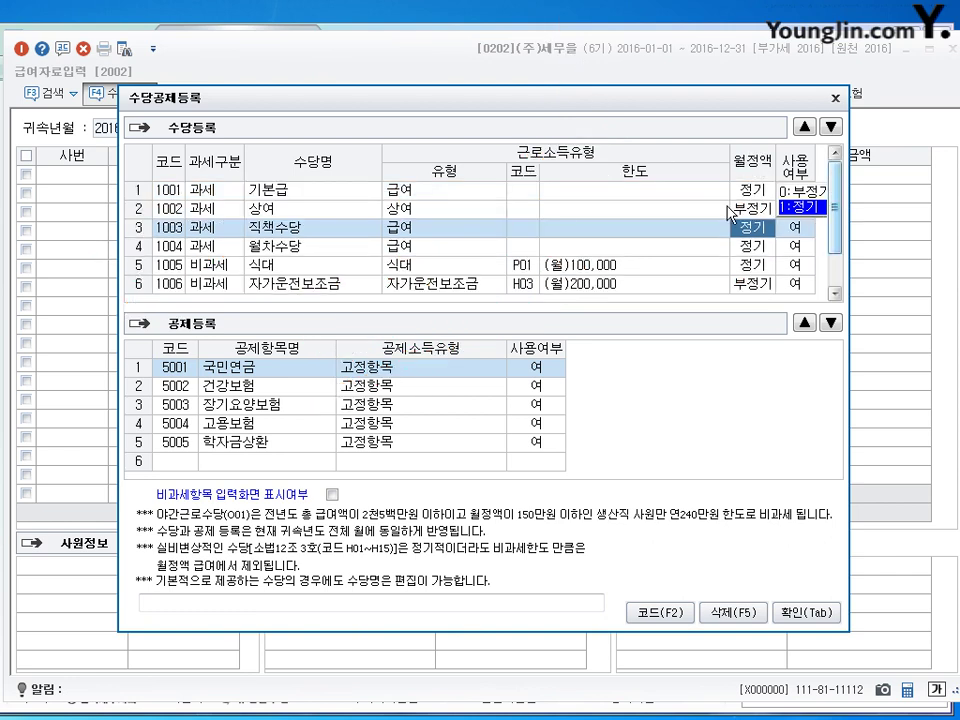
click(555, 193)
click(760, 213)
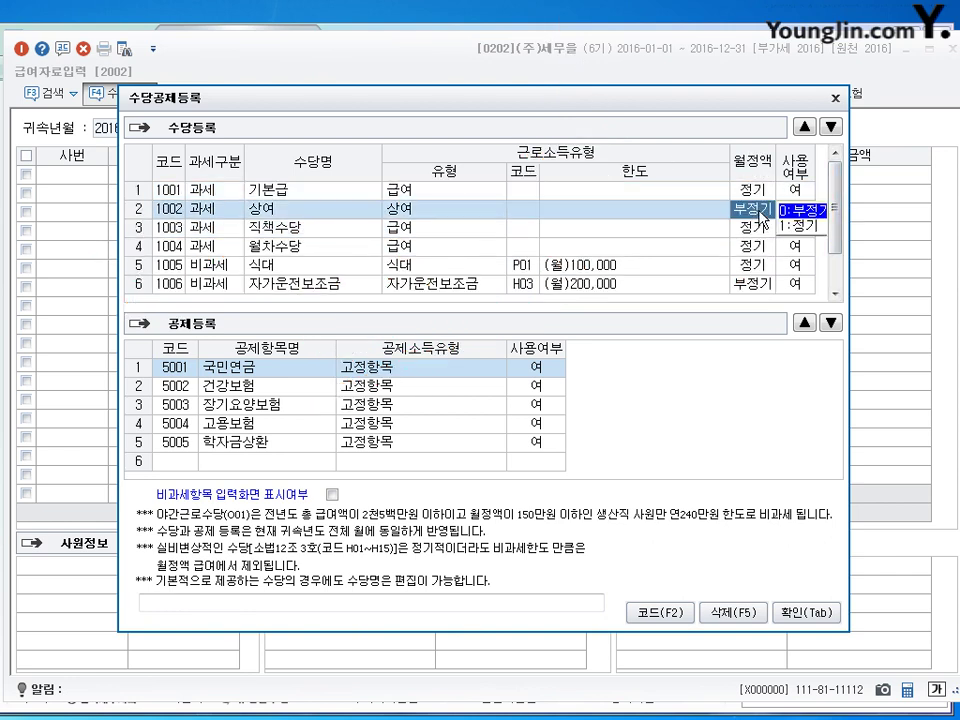
scroll(800, 240, down, 1)
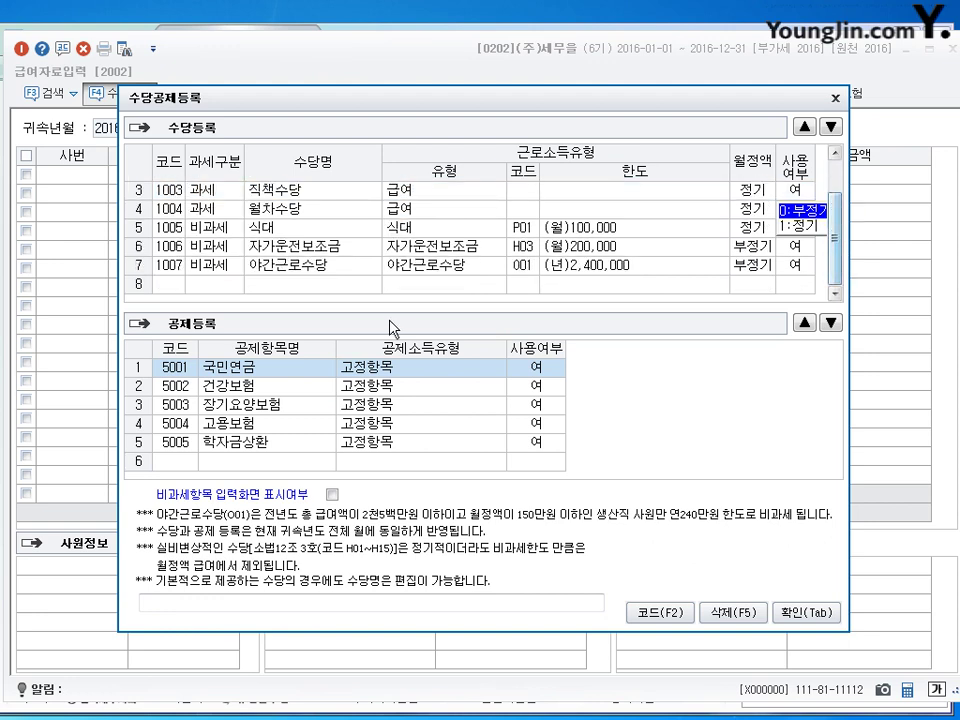
click(300, 246)
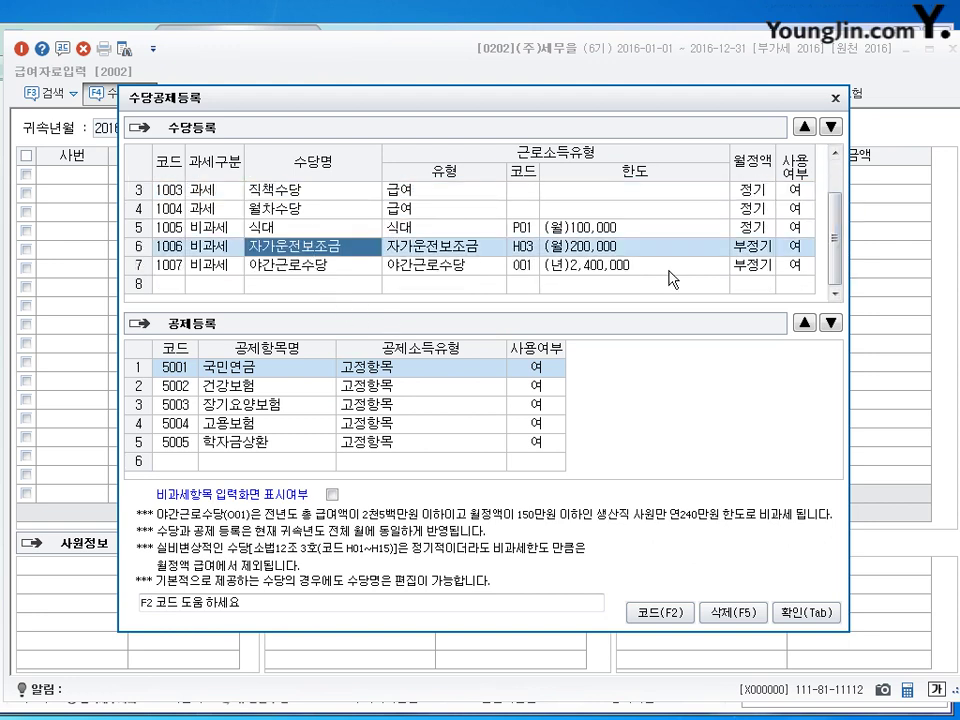
click(752, 246)
click(752, 265)
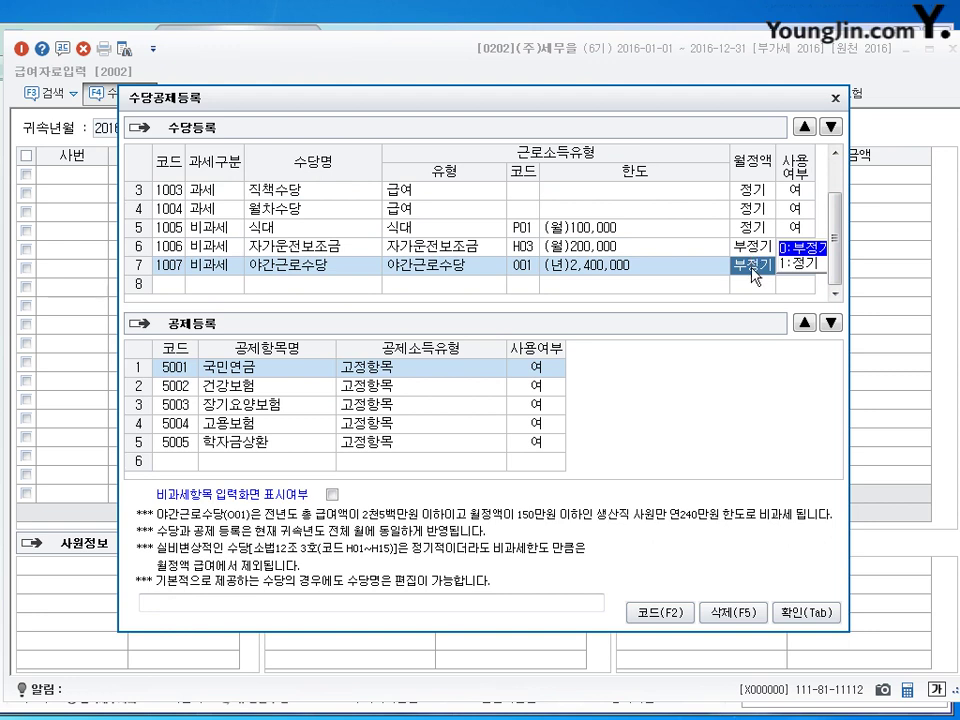
click(756, 284)
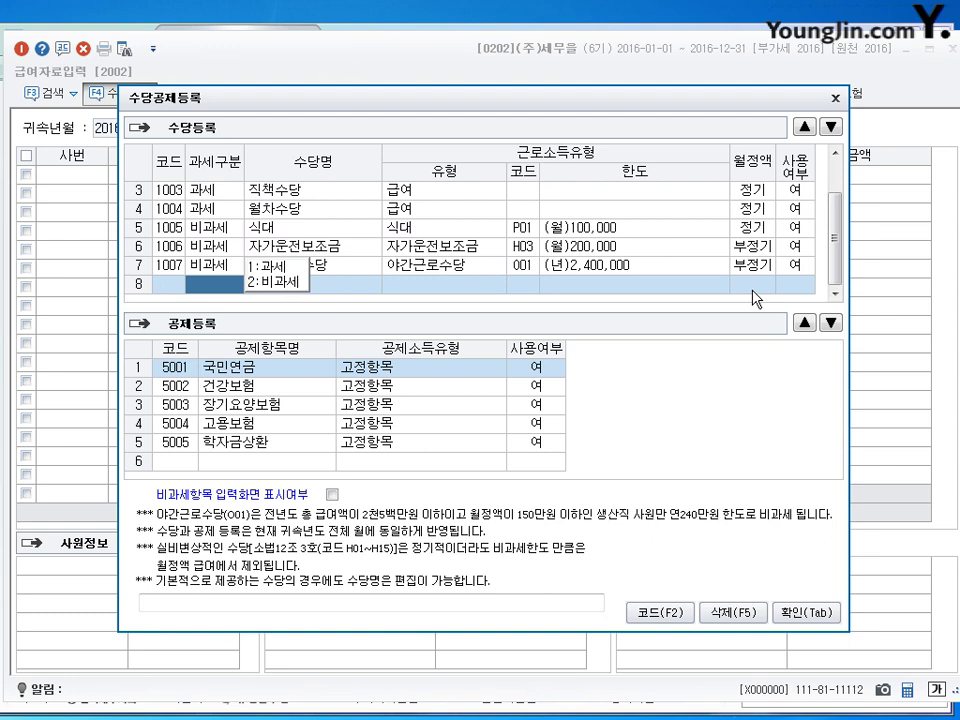
Step: Review deductions 5001 국민연금 through 5005 학자금상환, then ready allowance row 8's 과세구분 choice
scroll(835, 230, up, 1)
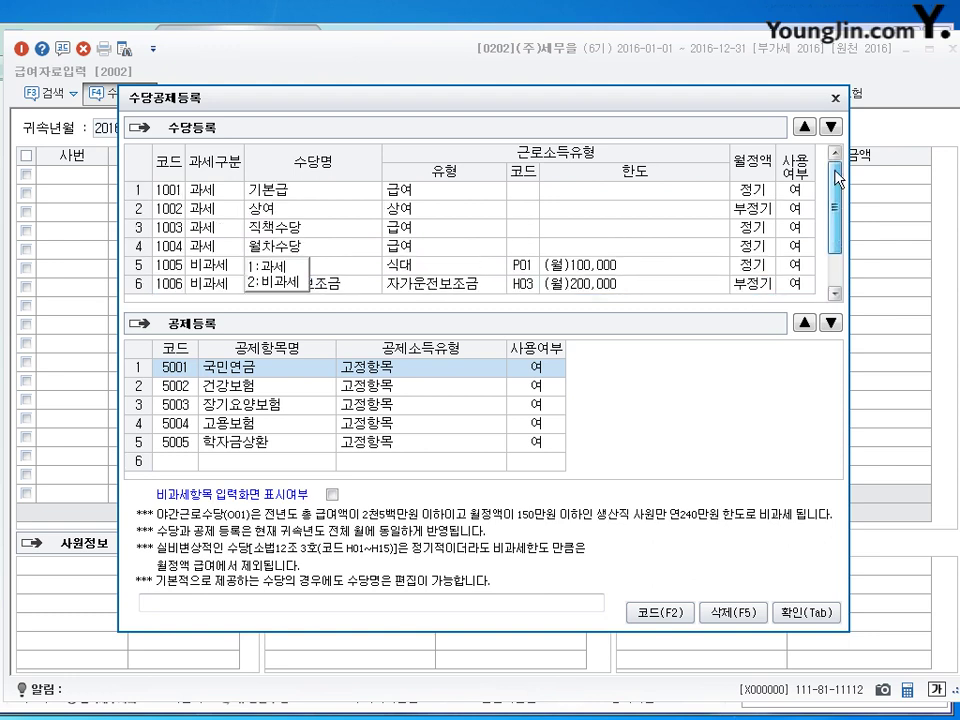
scroll(840, 220, down, 1)
scroll(850, 205, up, 1)
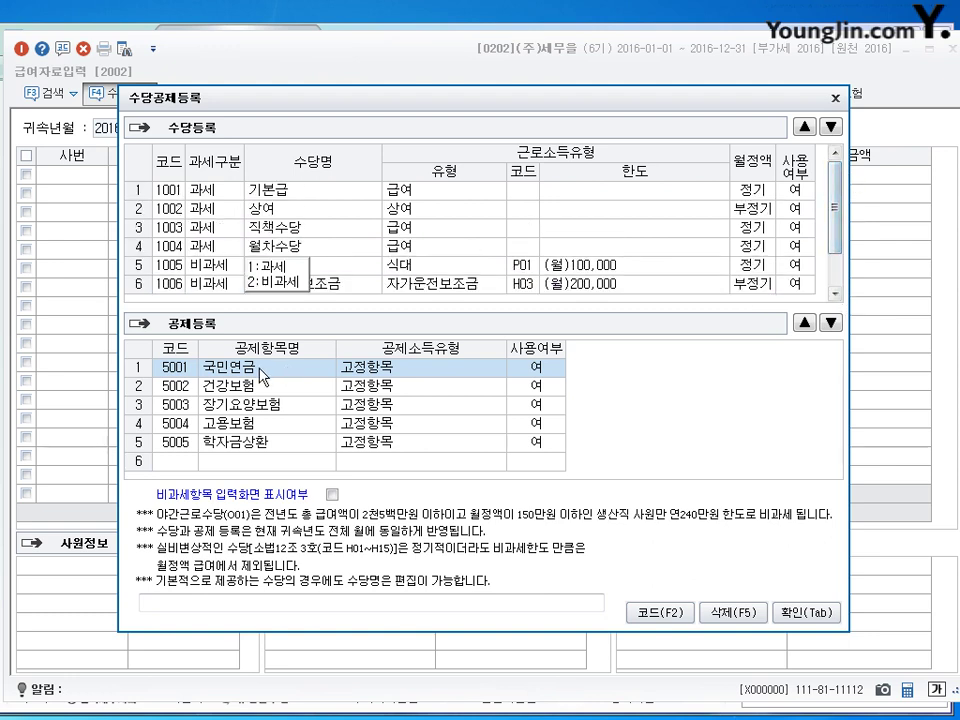
scroll(187, 280, down, 1)
key(Down)
key(Down)
key(Down)
key(Down)
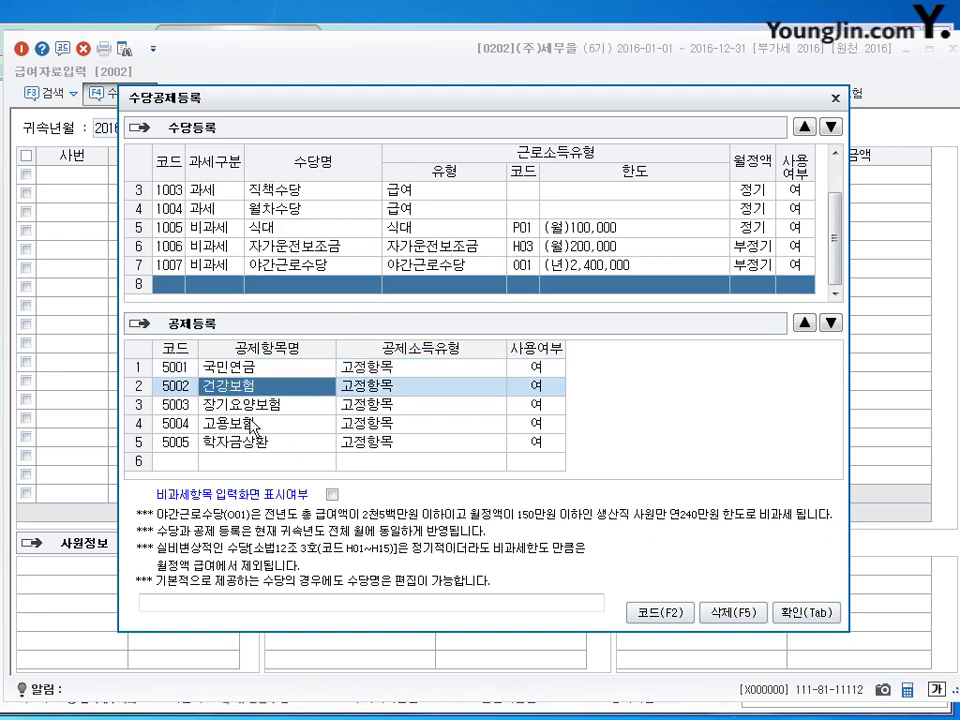
key(Up)
key(Up)
key(Up)
key(Up)
key(Down)
key(Down)
key(Down)
key(Down)
key(Down)
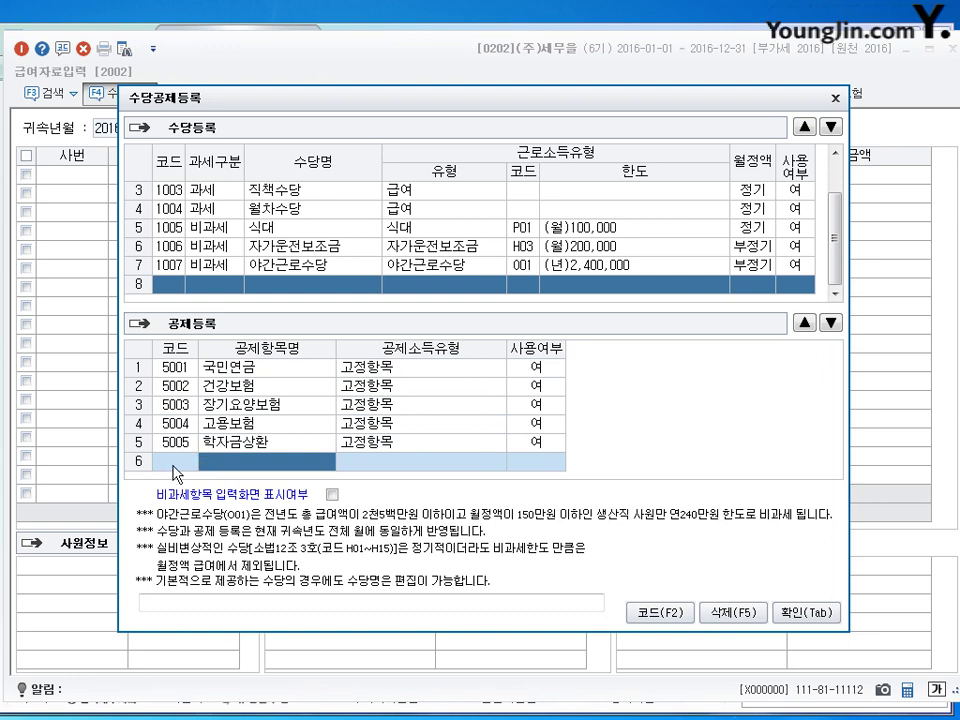
click(213, 369)
click(233, 392)
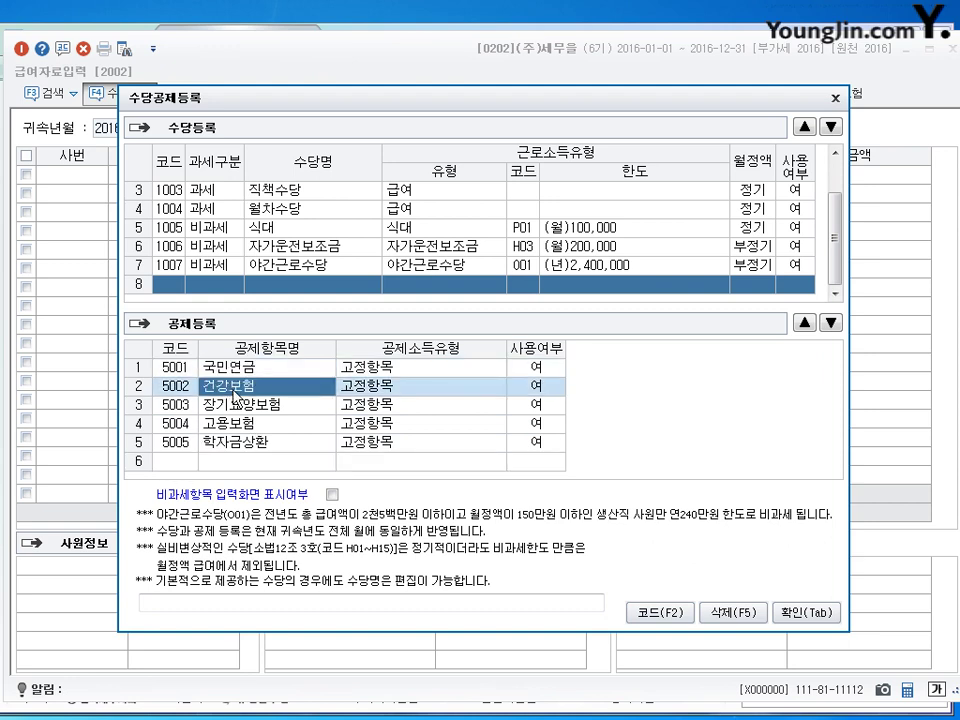
click(236, 408)
click(243, 424)
click(248, 443)
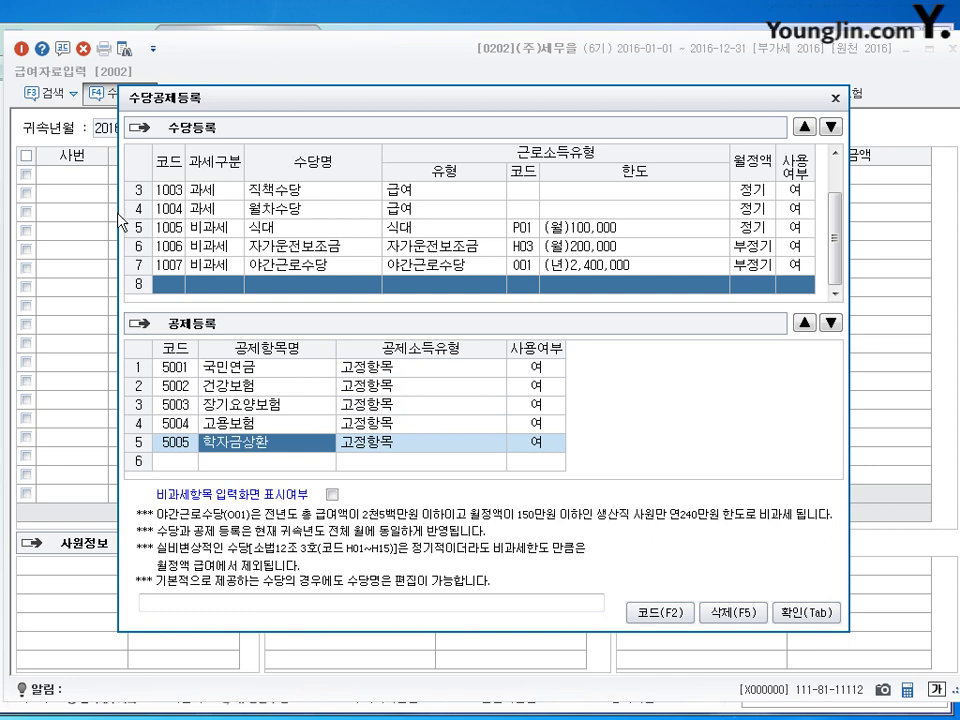
click(168, 288)
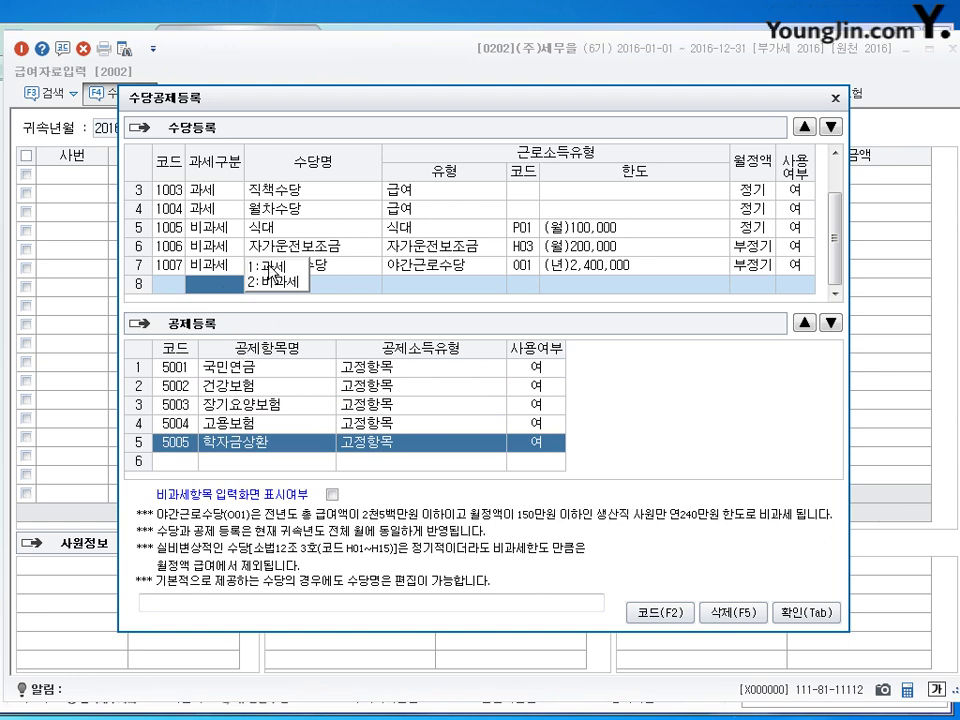
Step: Register row 8 as allowance 2001 자격수당, 1:과세, with income type 급여
click(262, 266)
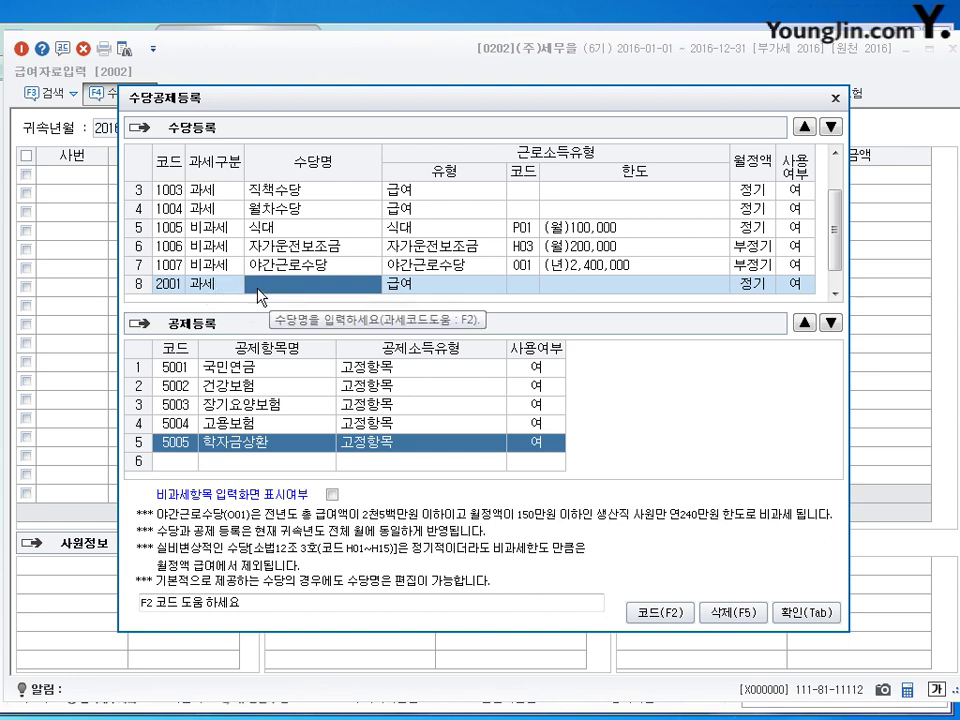
text(자격수당)
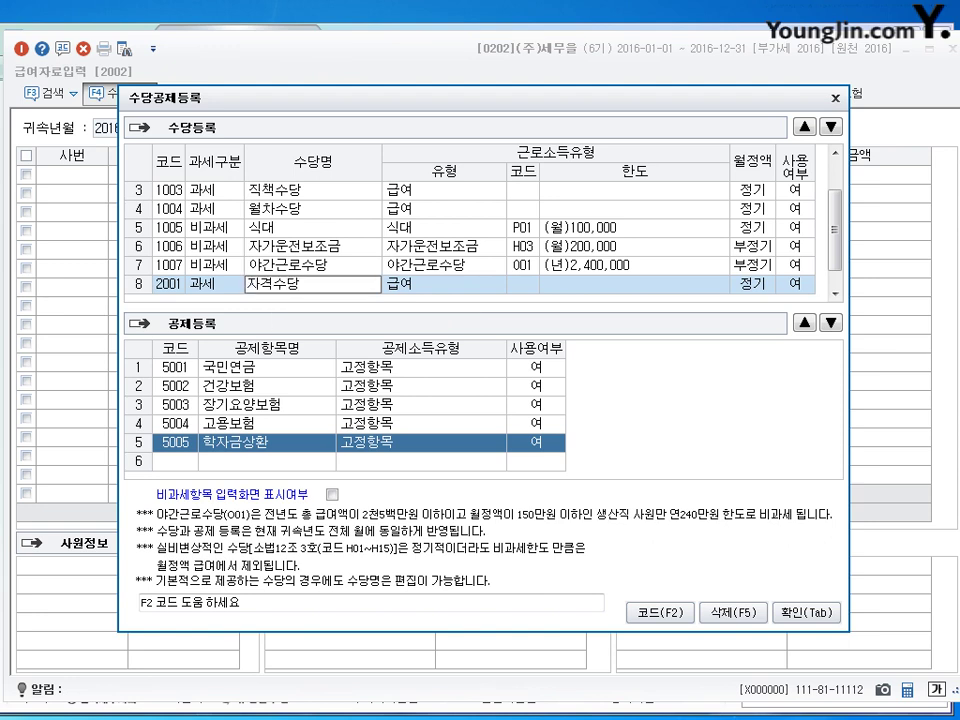
key(Return)
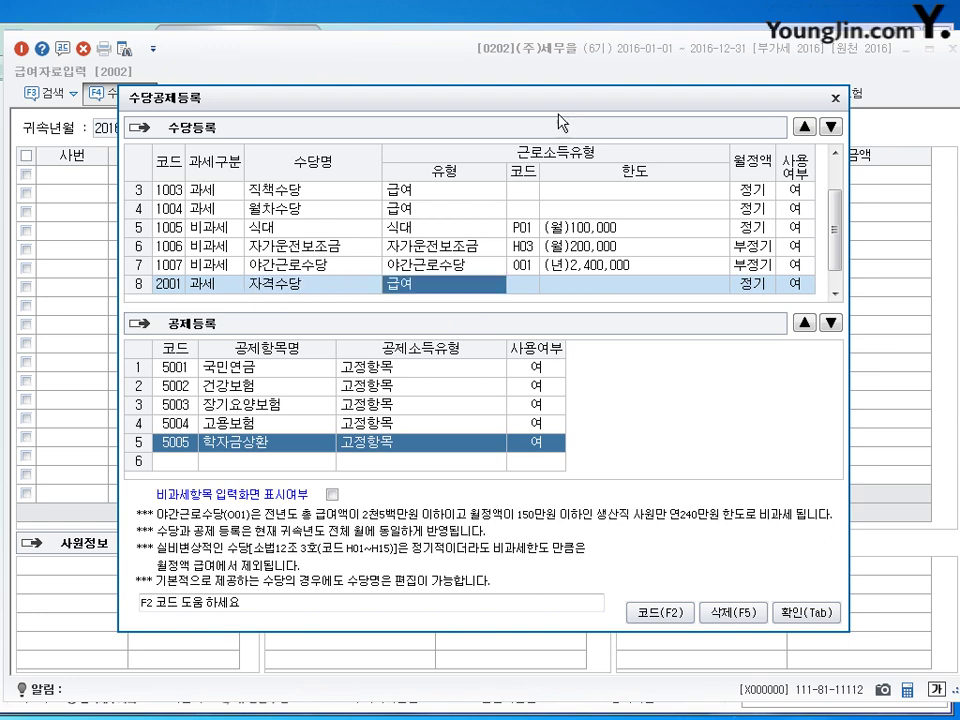
key(F2)
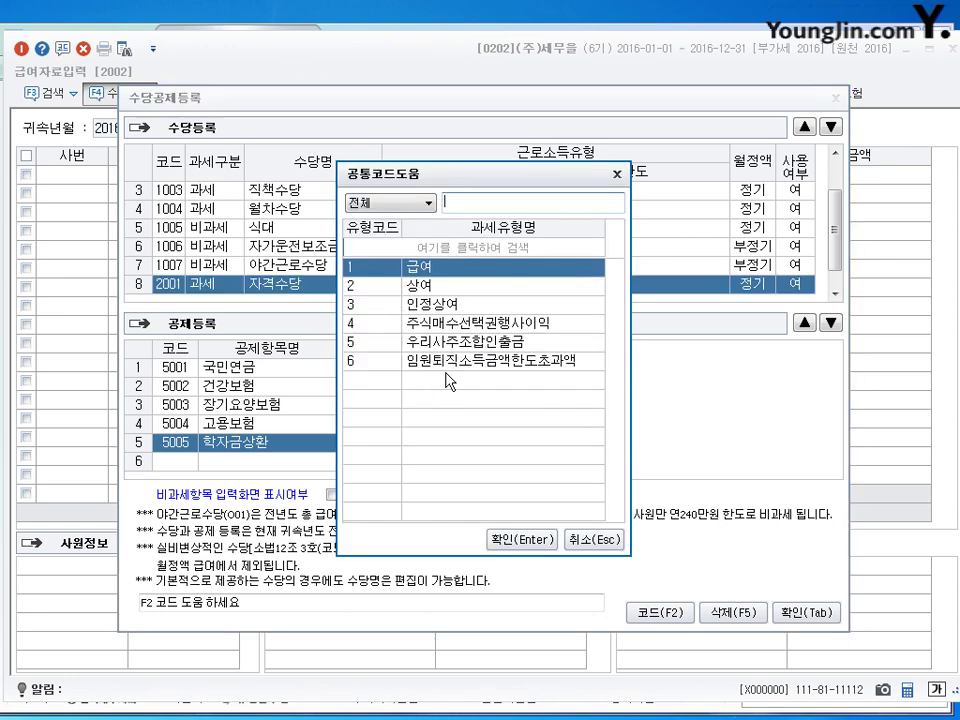
drag(500, 181, 548, 107)
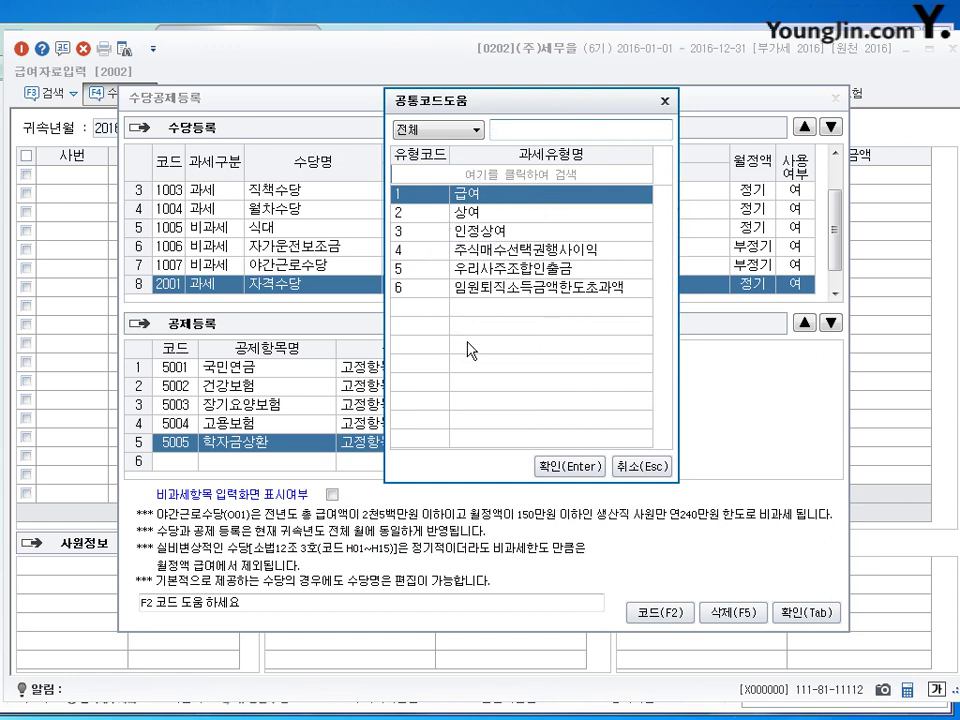
key(Return)
click(215, 285)
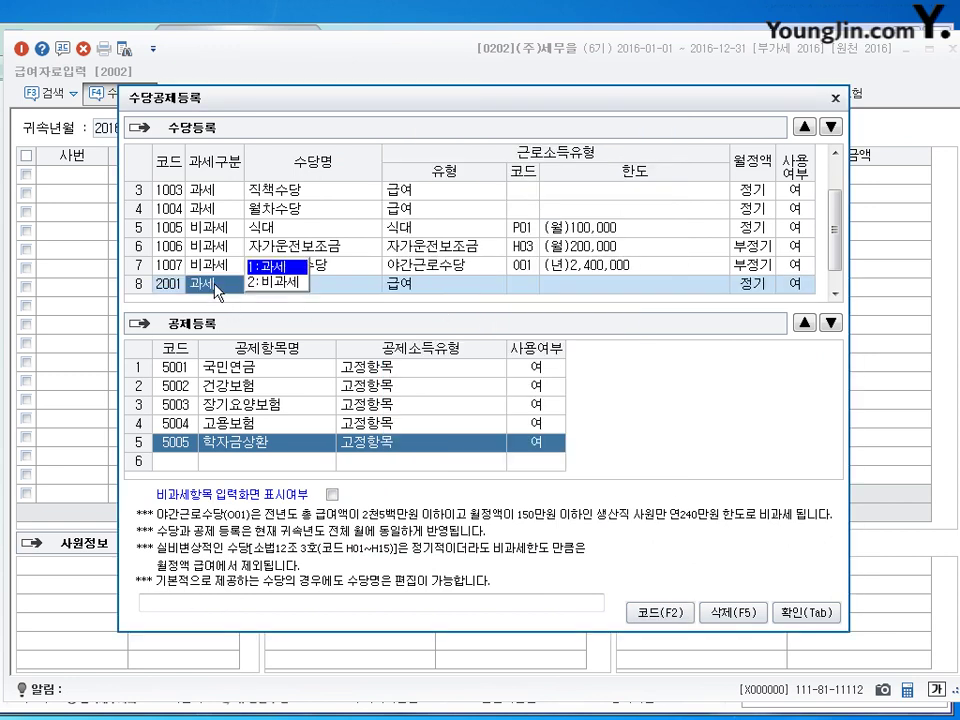
Step: Change row 8 to non-taxable 일직수당 with code H02 일(숙)직료 및 여비
click(258, 284)
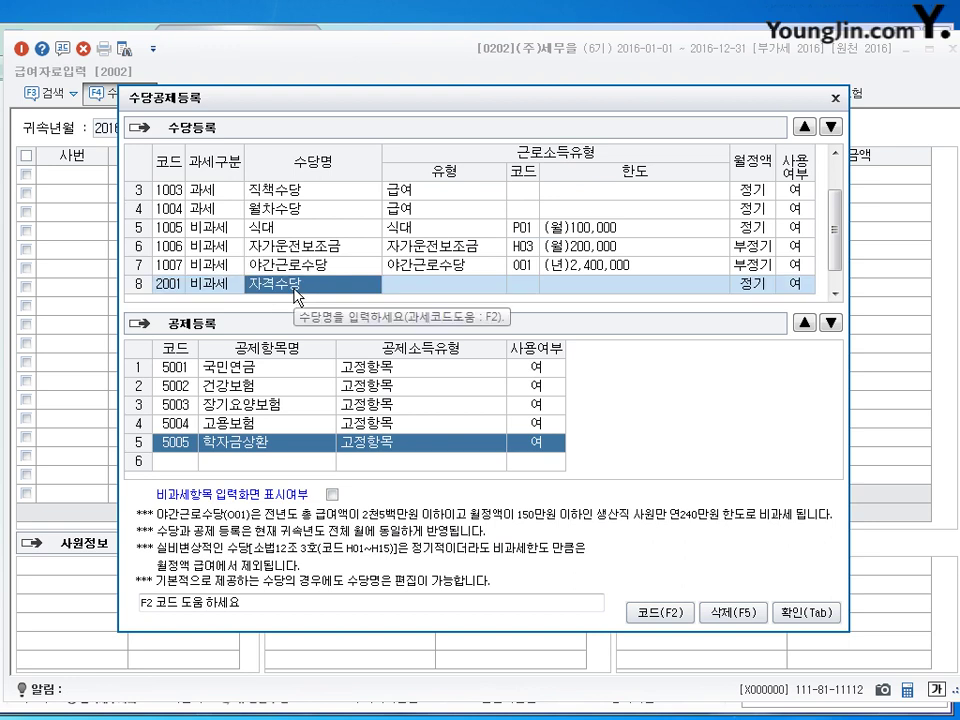
text(일직수당)
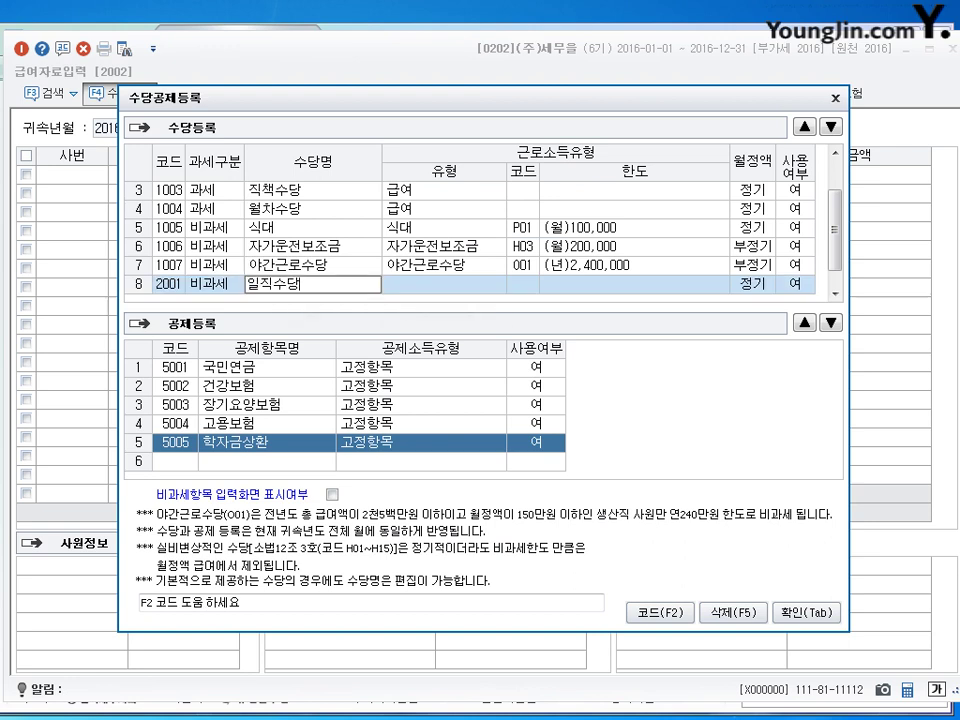
key(Return)
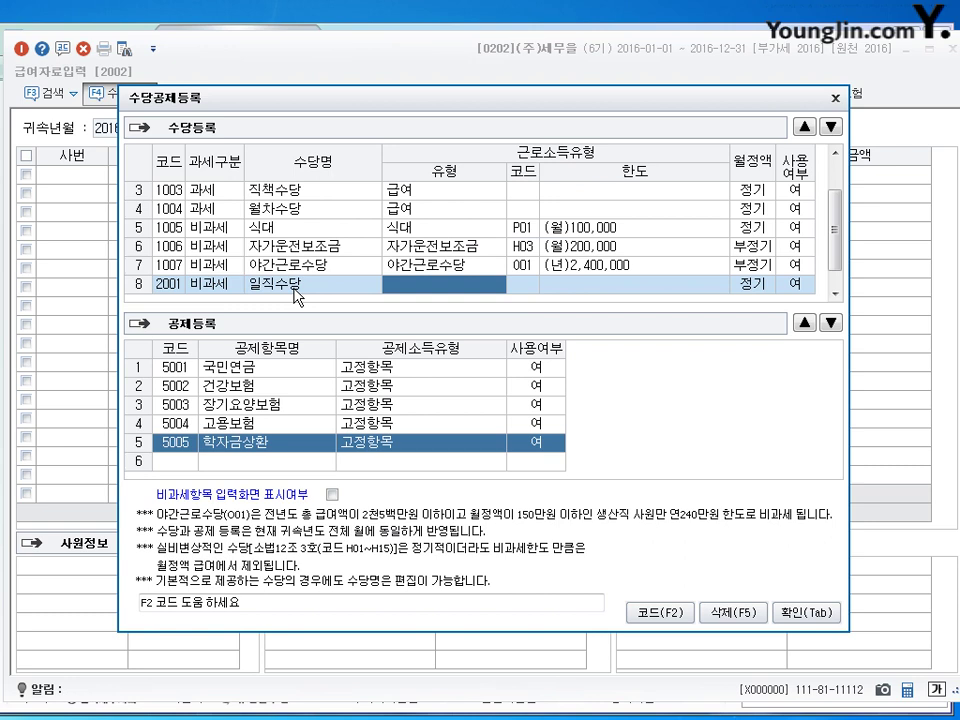
key(F2)
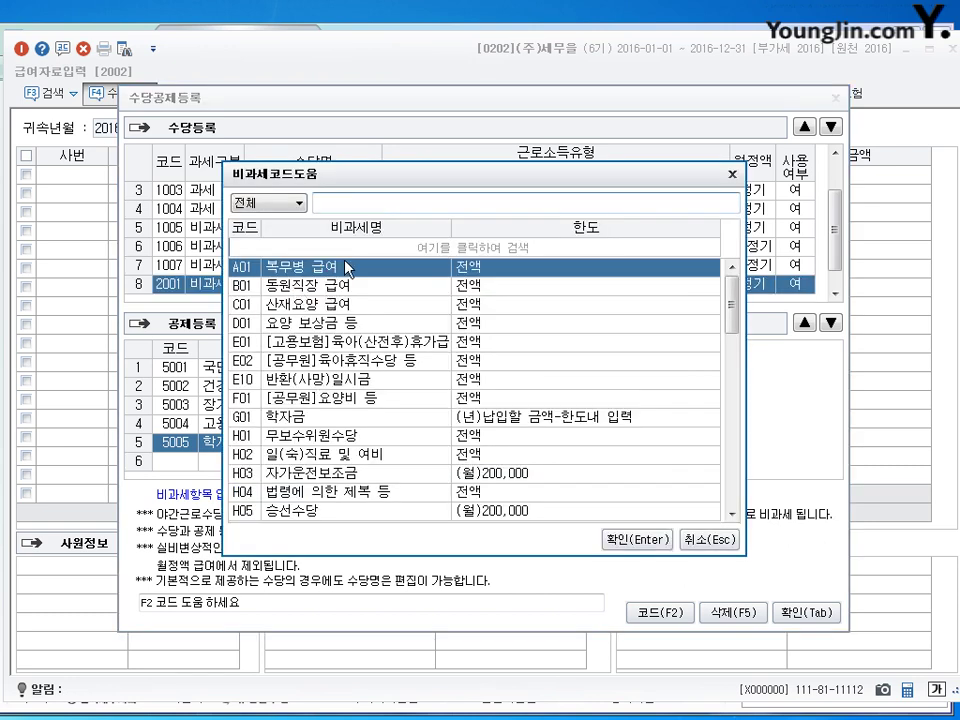
text(일)
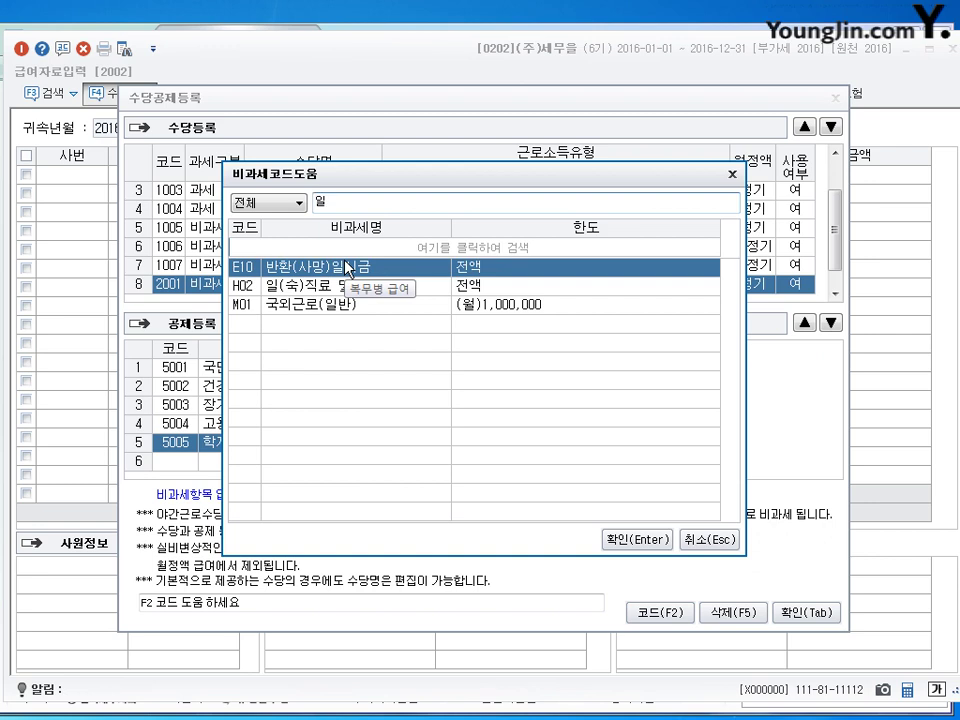
key(Down)
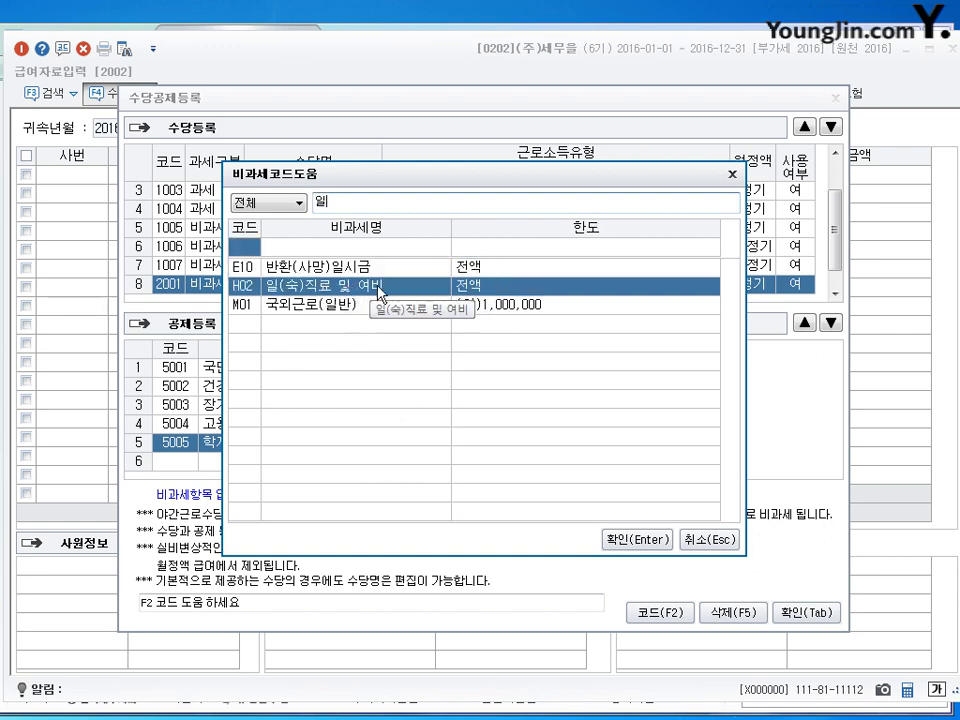
click(640, 540)
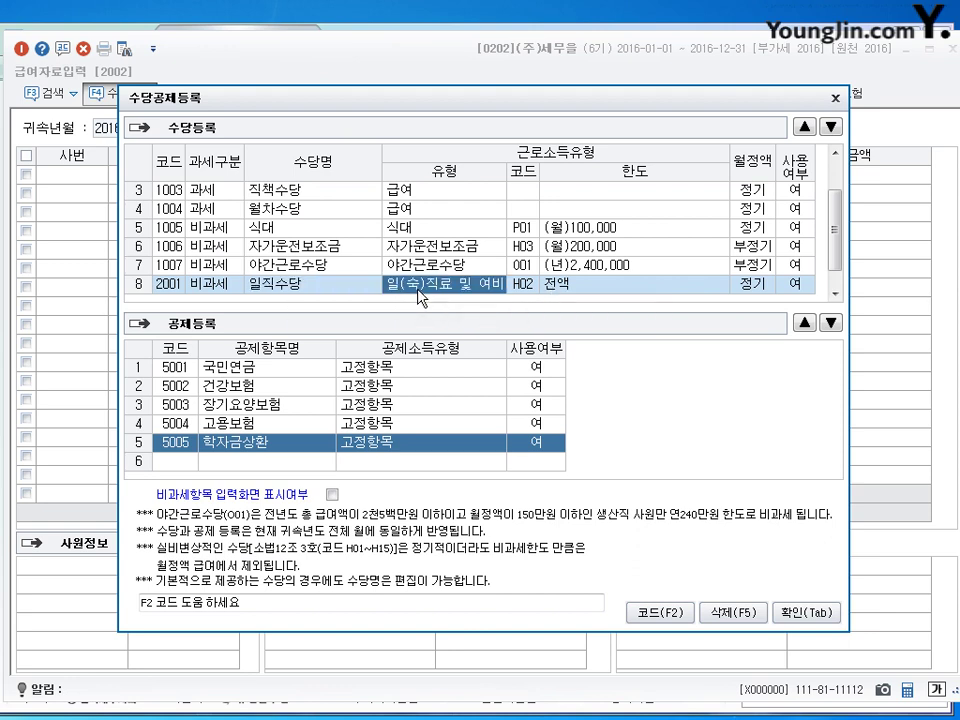
Step: Recheck the H02 non-taxable code, then bring up the delete-line prompt for row 8
key(F2)
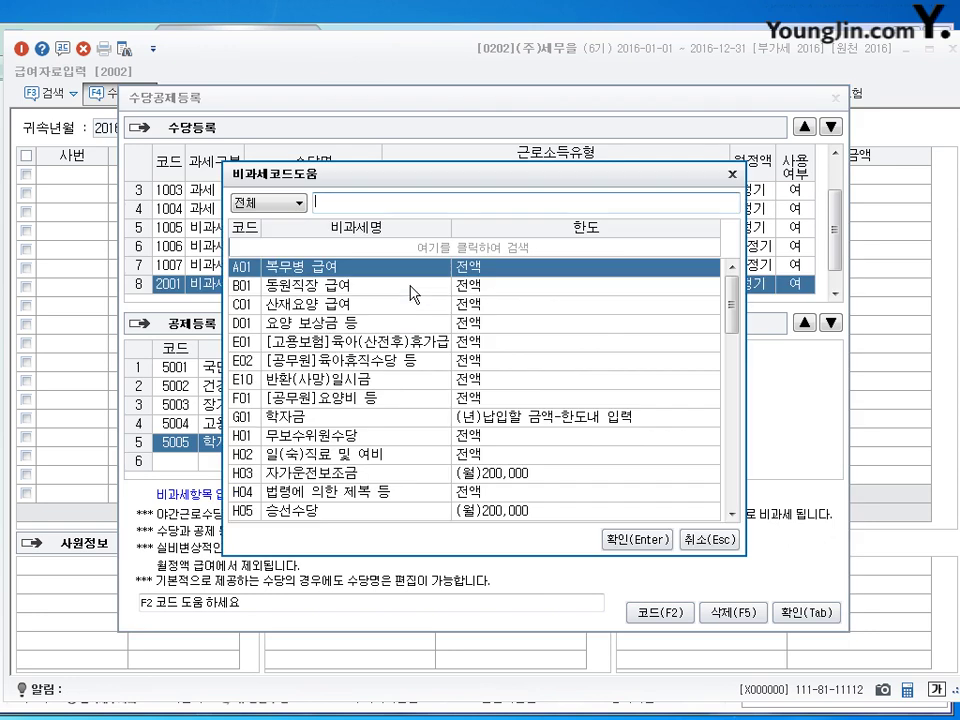
text(H02)
key(Return)
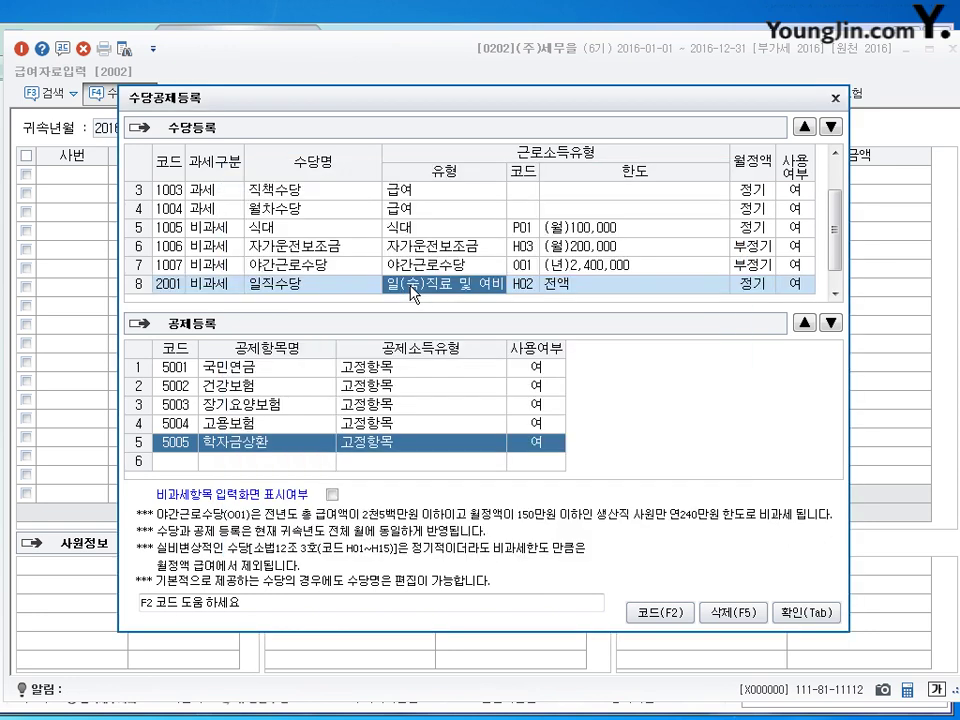
key(F2)
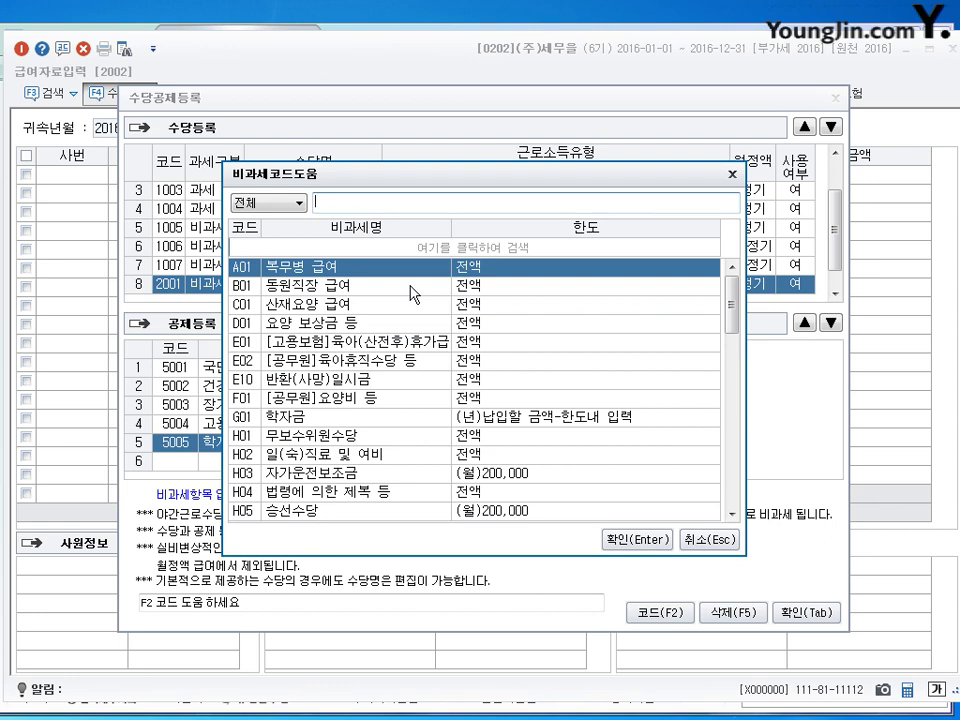
key(Escape)
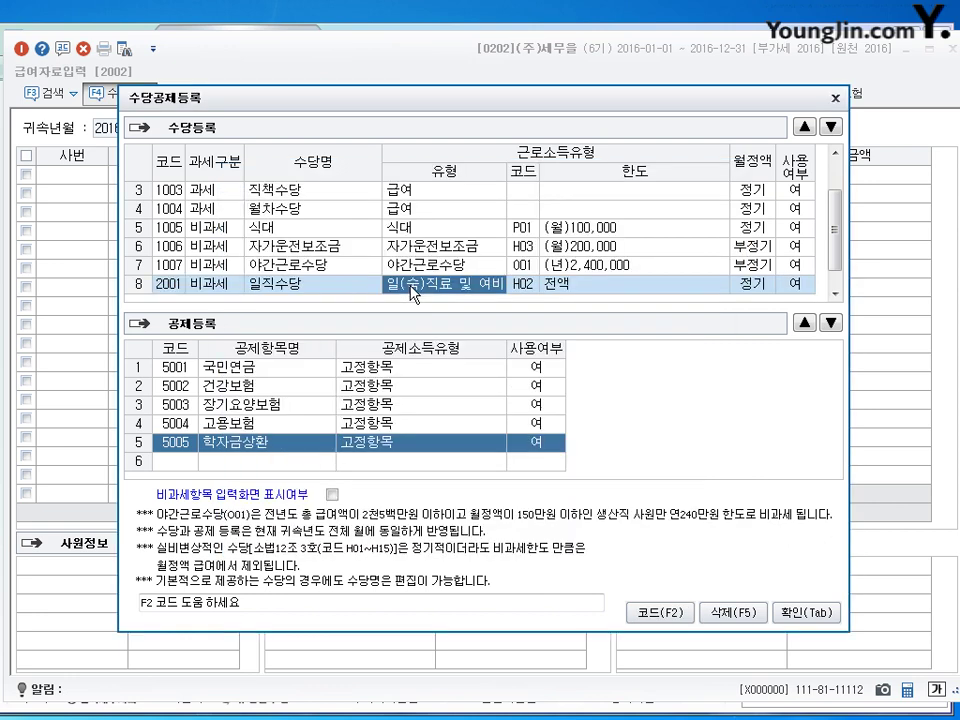
click(361, 289)
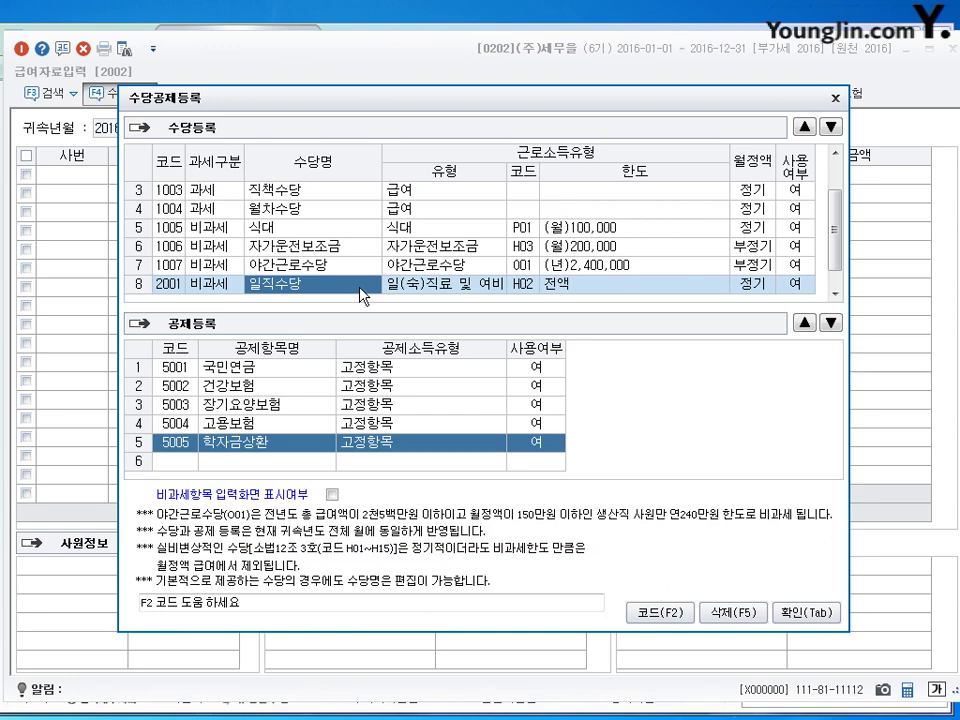
key(F5)
key(Escape)
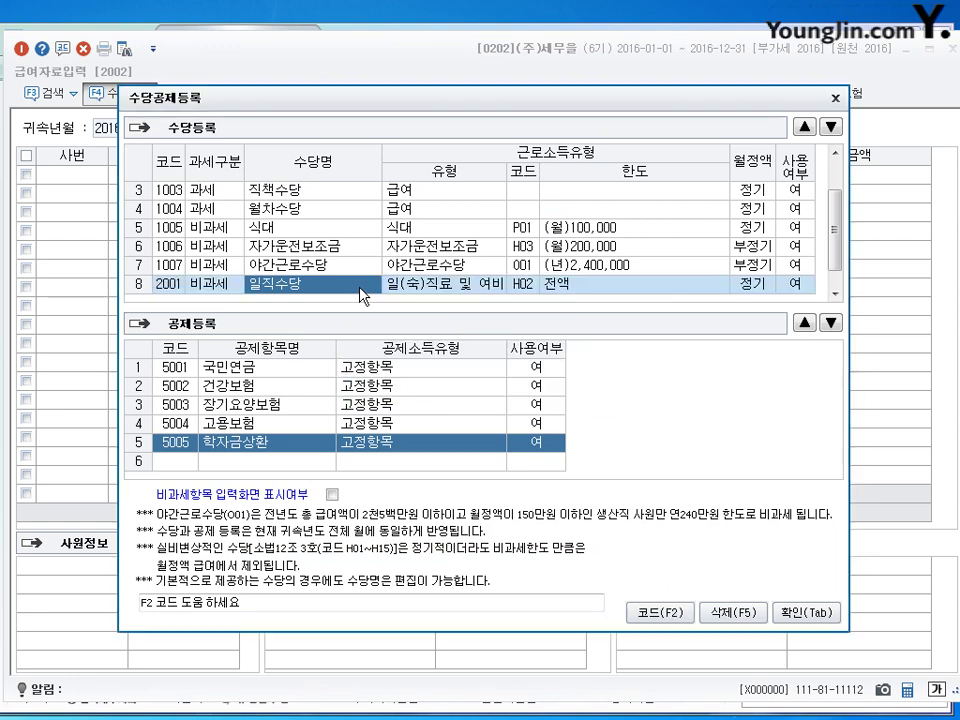
scroll(838, 230, down, 1)
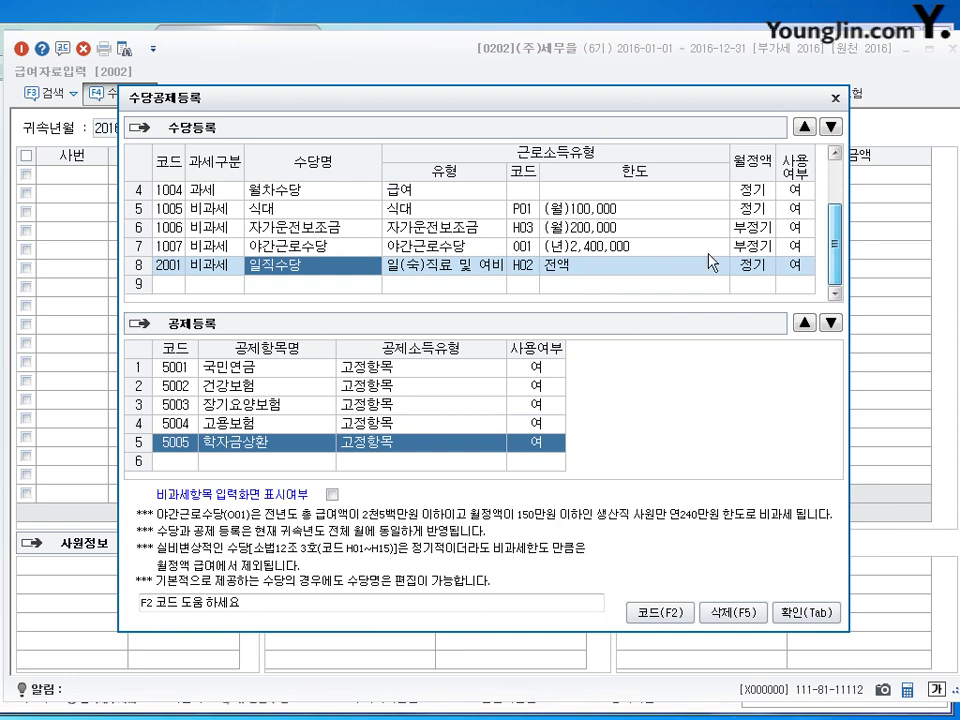
key(F5)
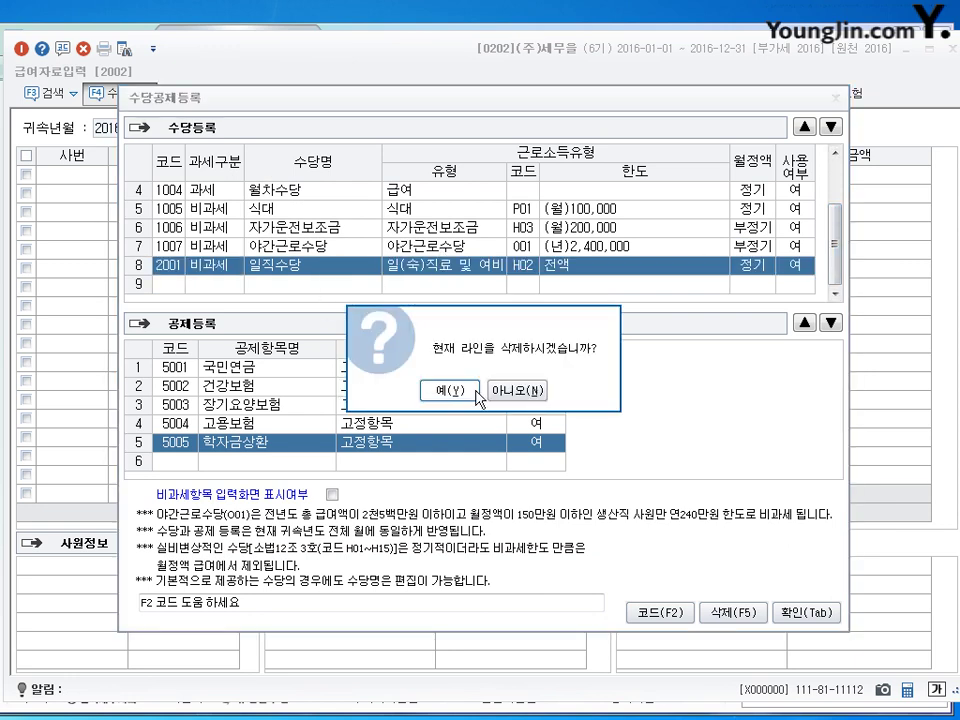
Step: Keep 일직수당, and add deduction 6001 가불금 with income type 기타, marked in use
click(517, 390)
click(170, 462)
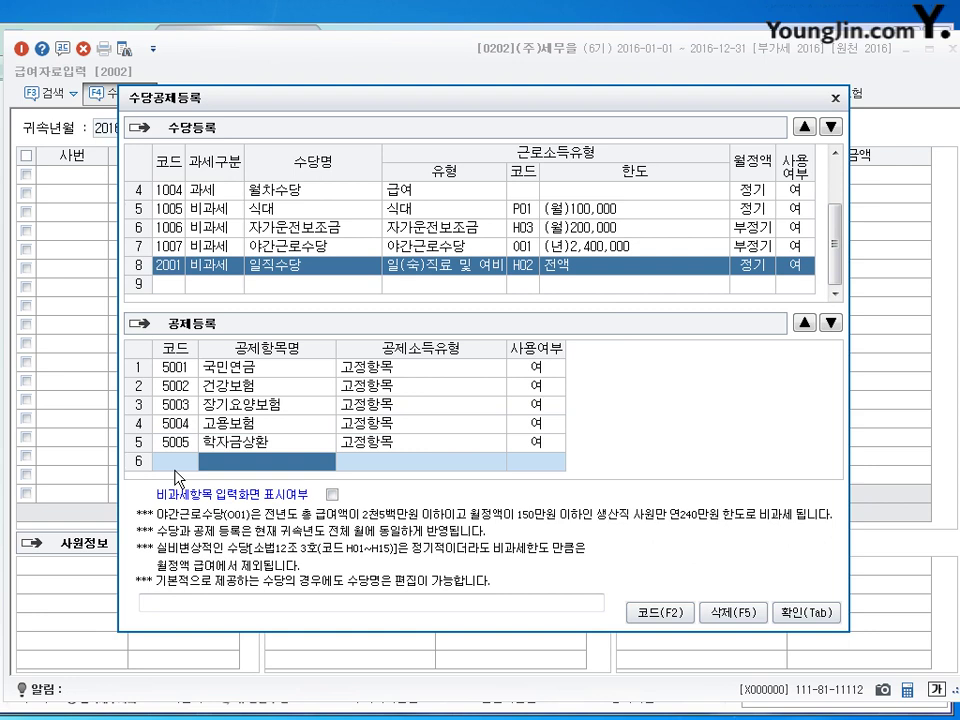
text(부)
text(가불금)
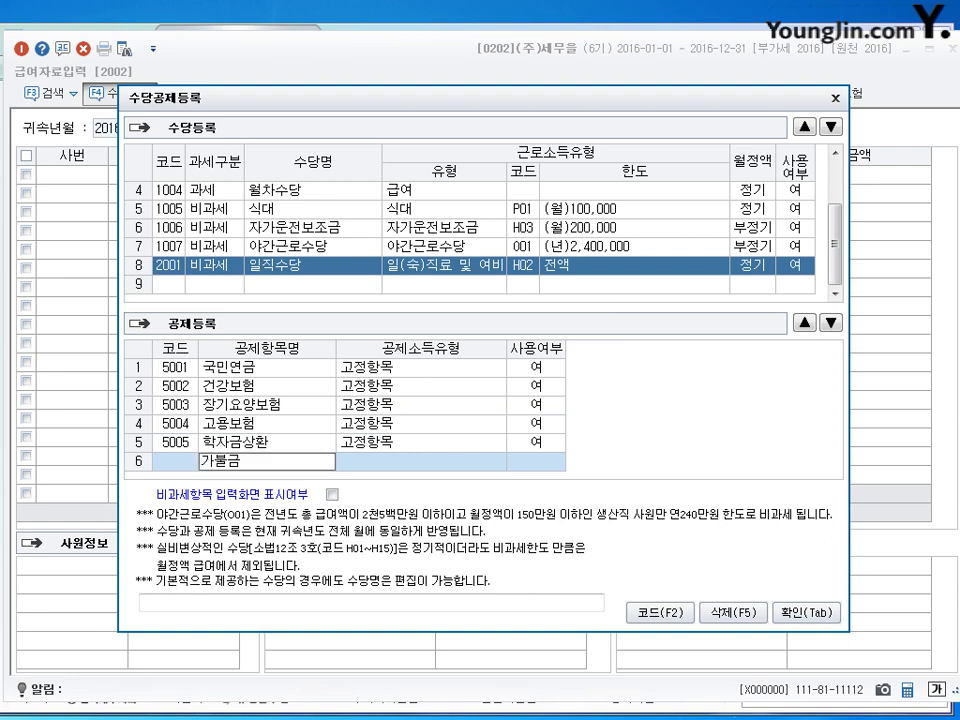
key(Return)
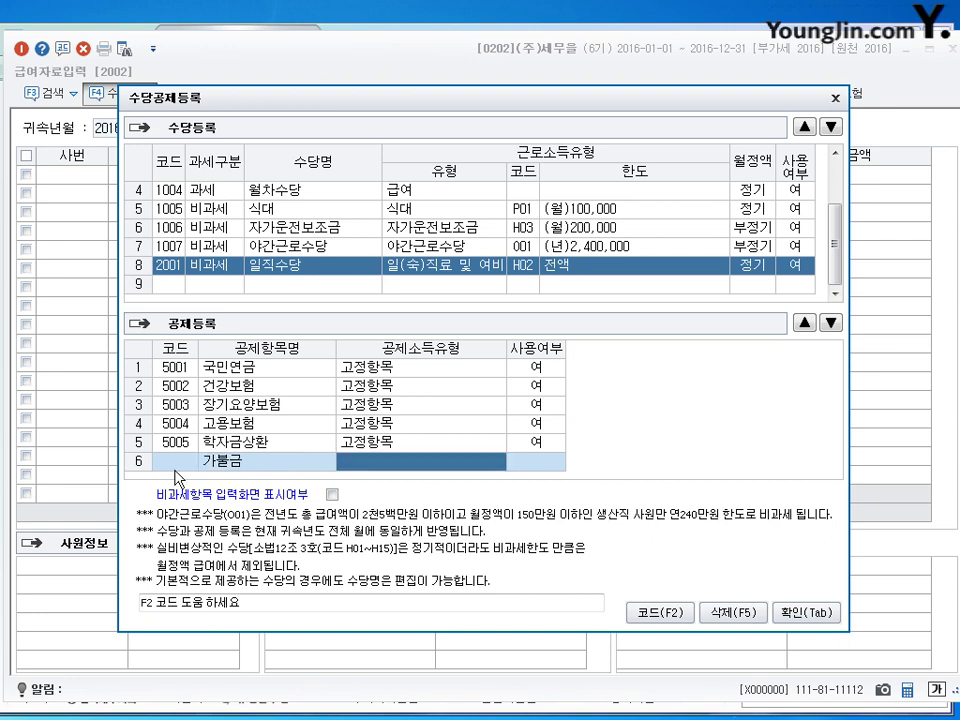
key(F2)
key(Escape)
key(F2)
key(Down)
key(Down)
key(Down)
key(Down)
key(Down)
key(Down)
key(Down)
key(Down)
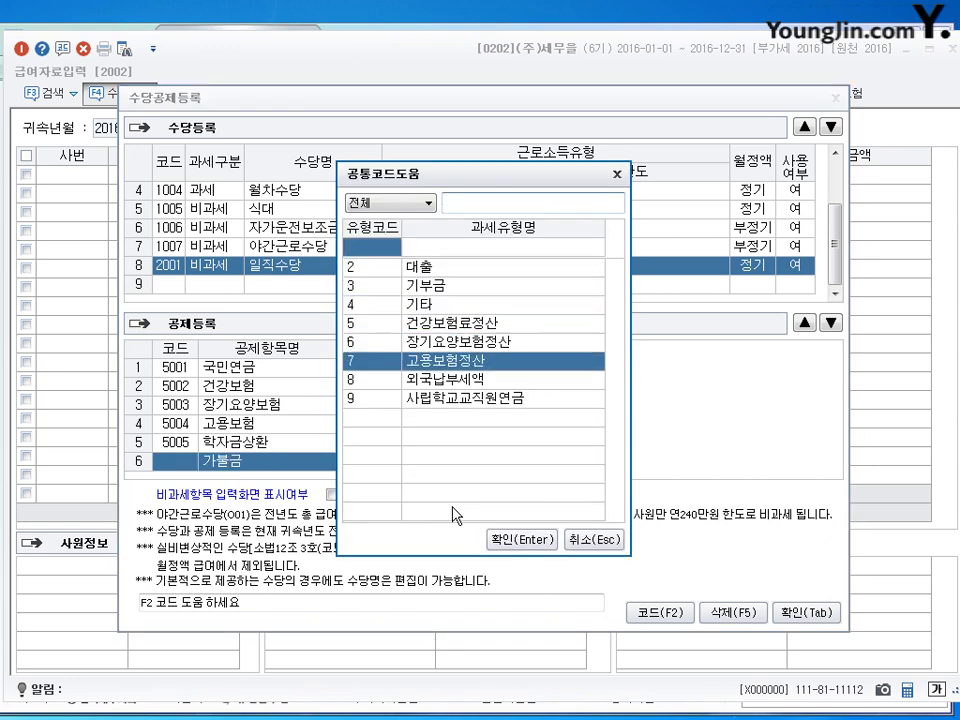
key(Up)
key(Up)
key(Up)
key(Up)
key(Up)
key(Up)
key(Up)
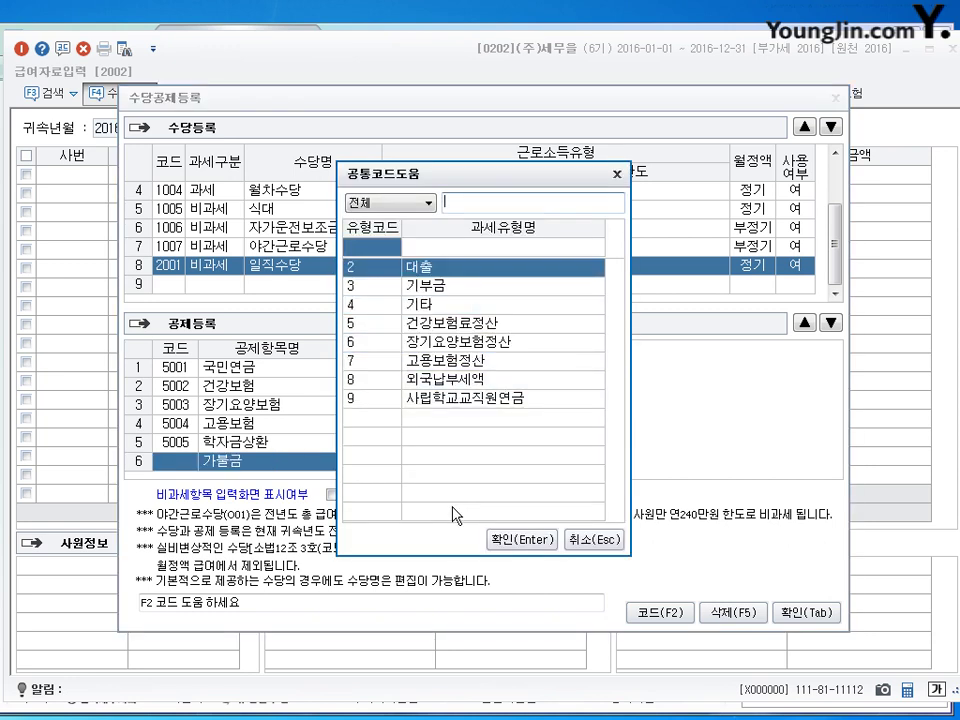
key(Down)
key(Down)
key(Down)
key(Down)
key(Down)
key(Down)
key(Down)
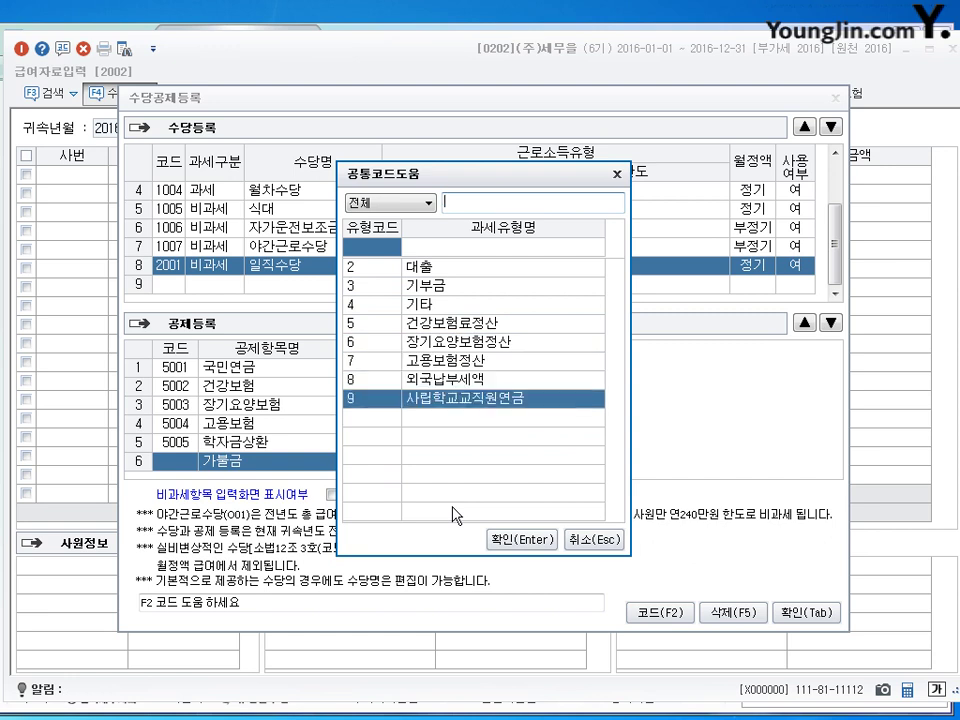
key(Up)
key(Up)
key(Up)
key(Up)
key(Up)
key(Return)
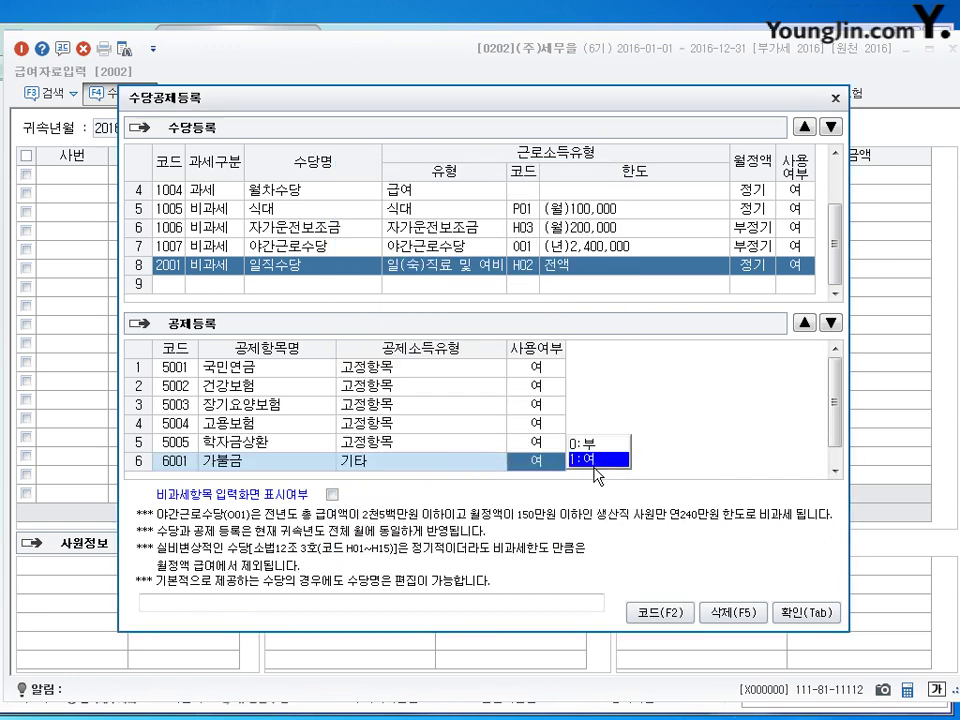
click(228, 462)
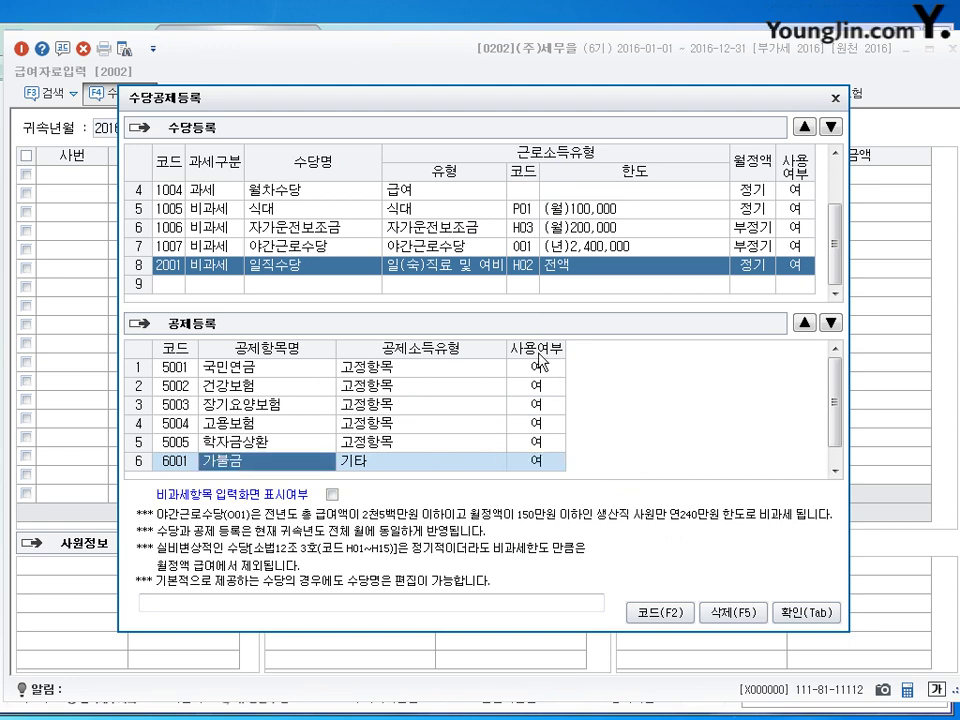
Step: Reposition the setup window and confirm with 확인 to close the allowance/deduction setup
drag(384, 238, 377, 291)
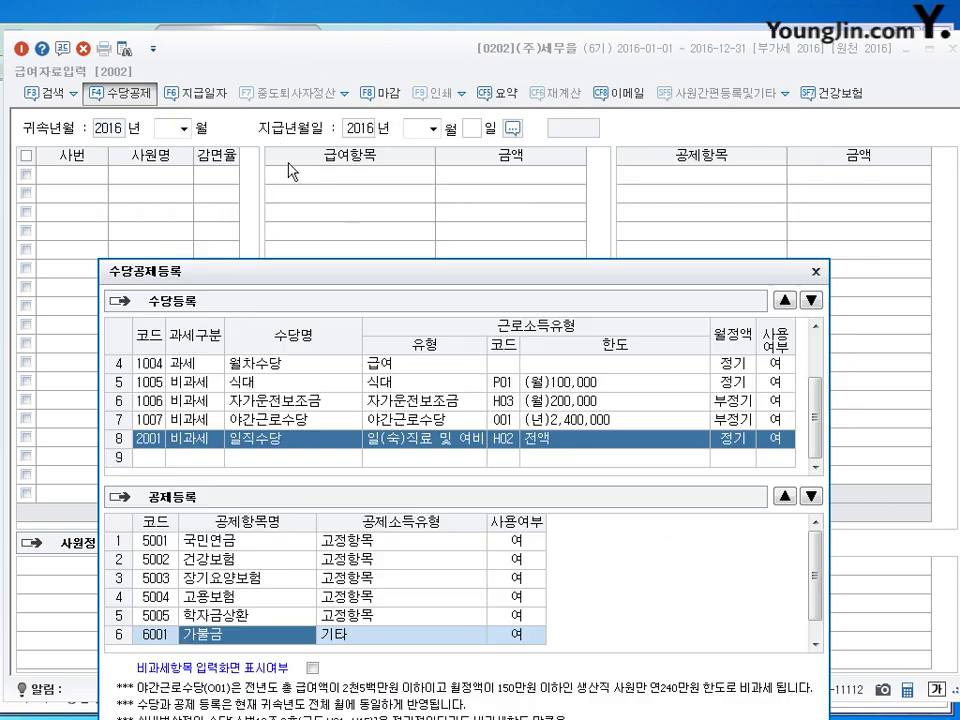
drag(399, 281, 420, 115)
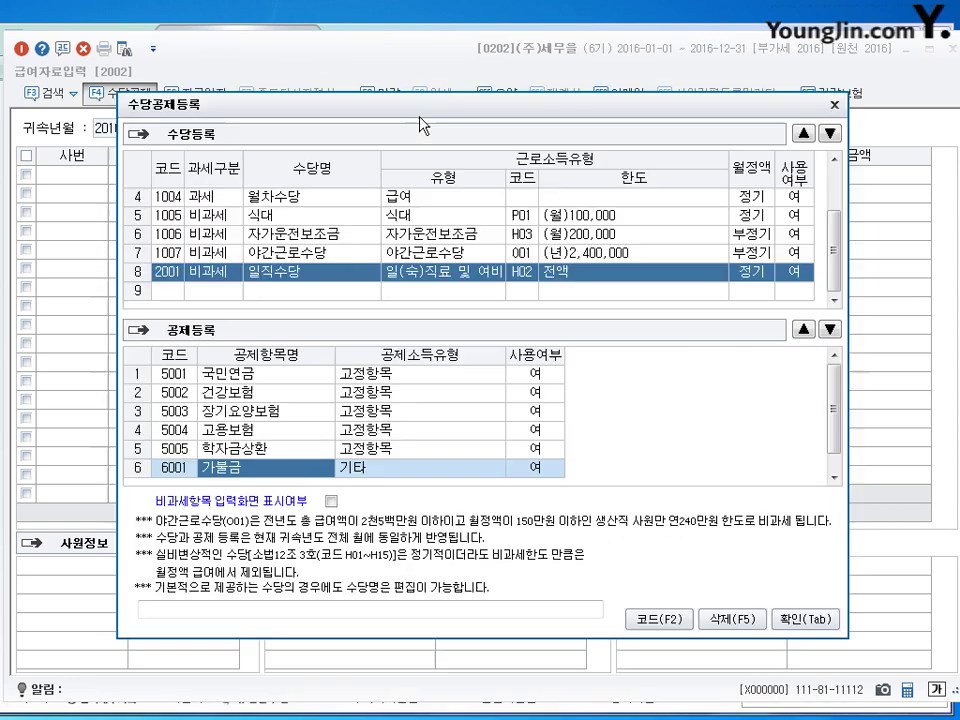
click(251, 455)
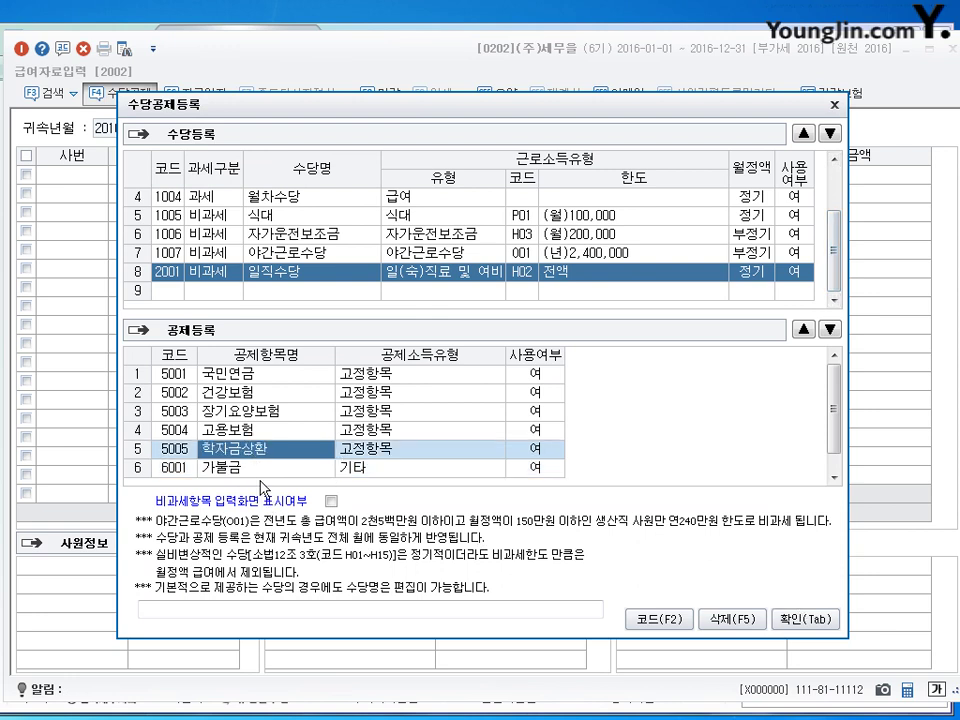
click(830, 624)
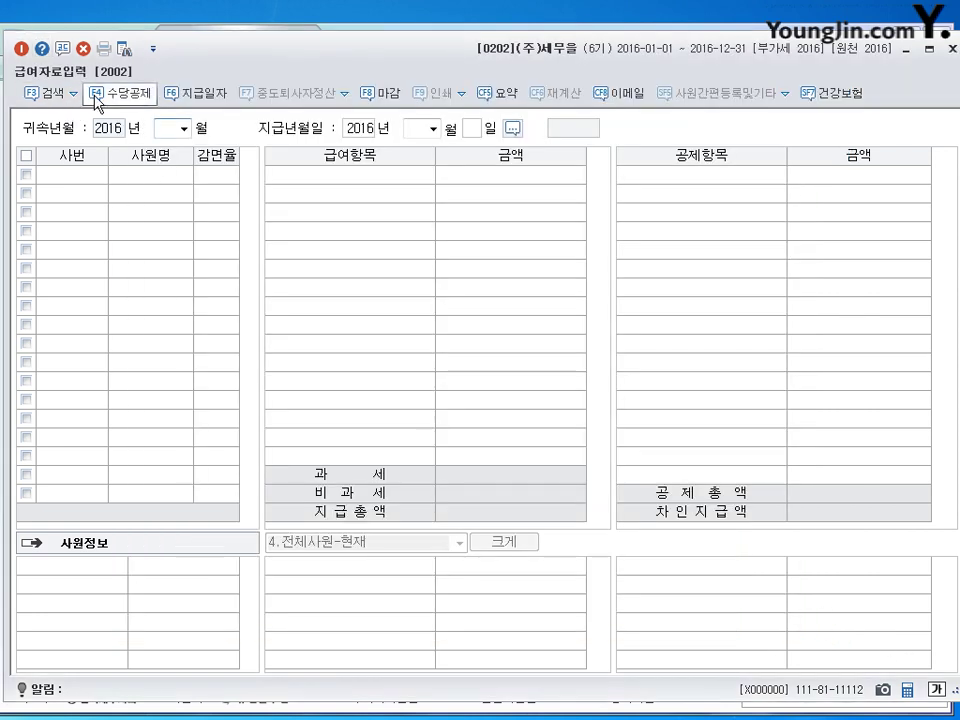
key(Escape)
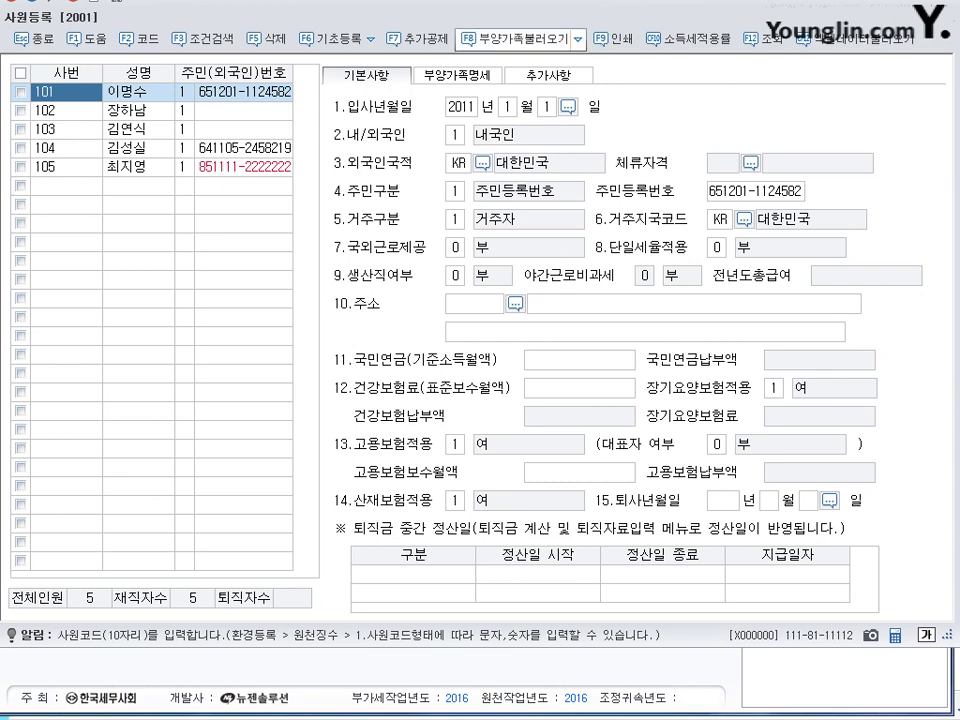
click(541, 76)
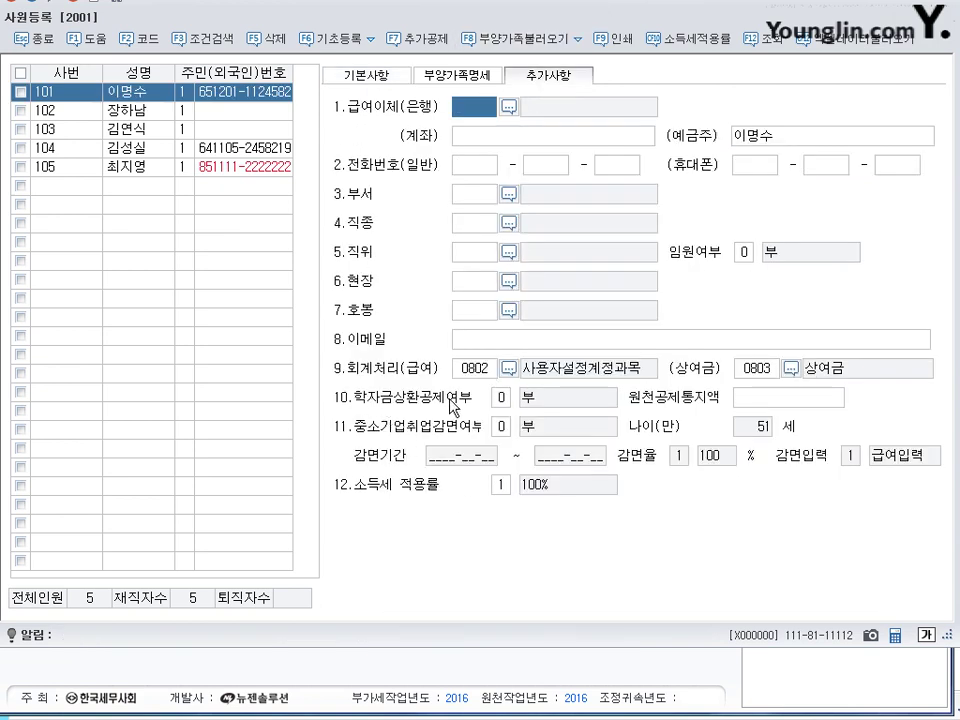
click(505, 396)
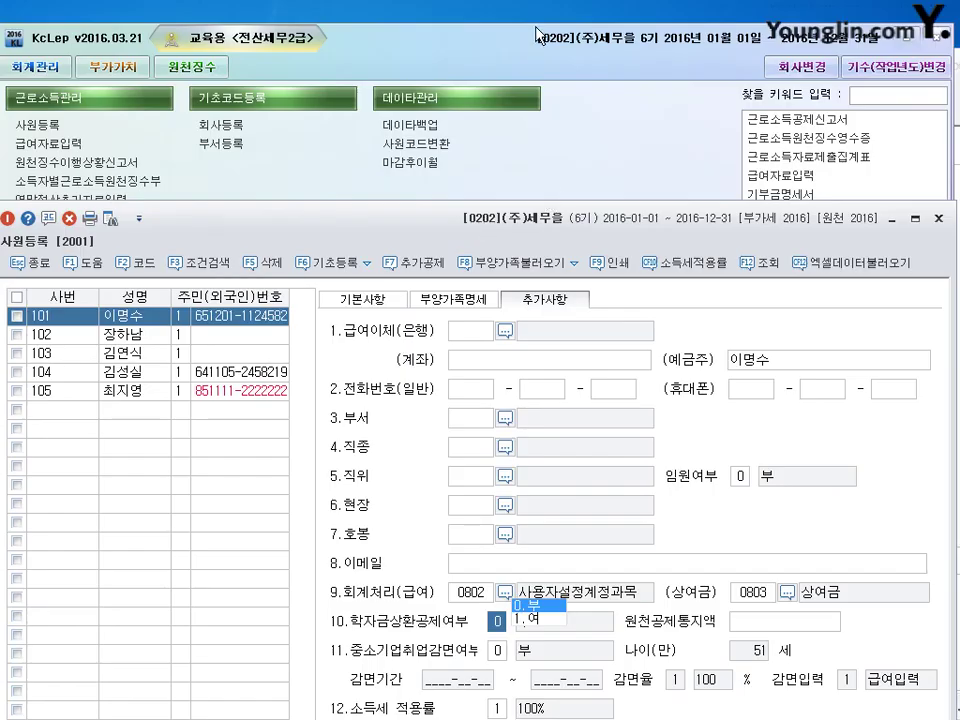
key(Escape)
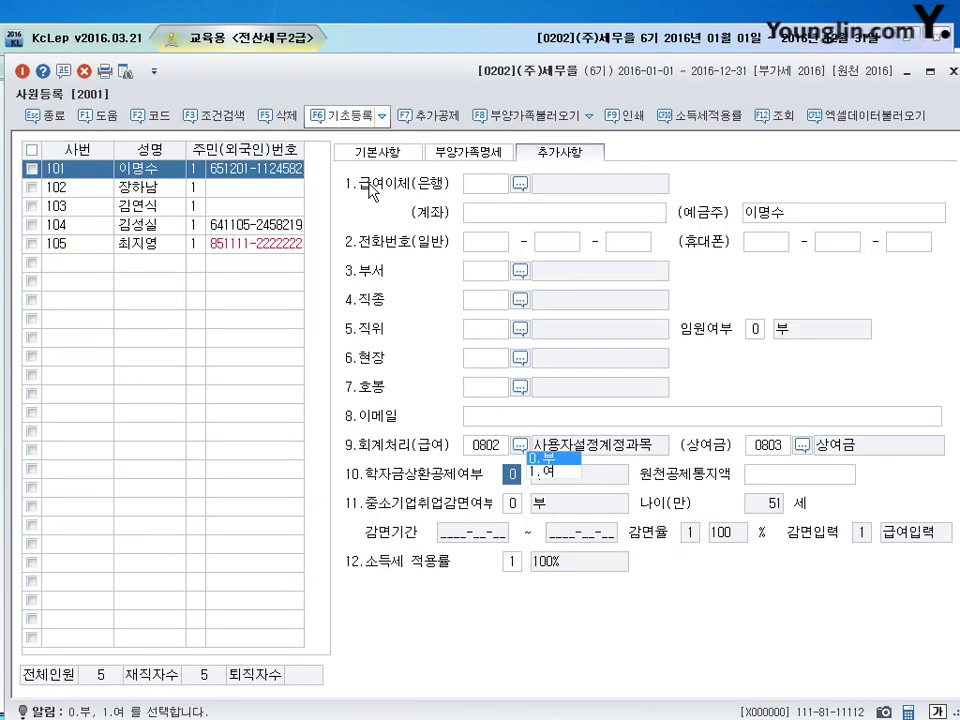
key(Escape)
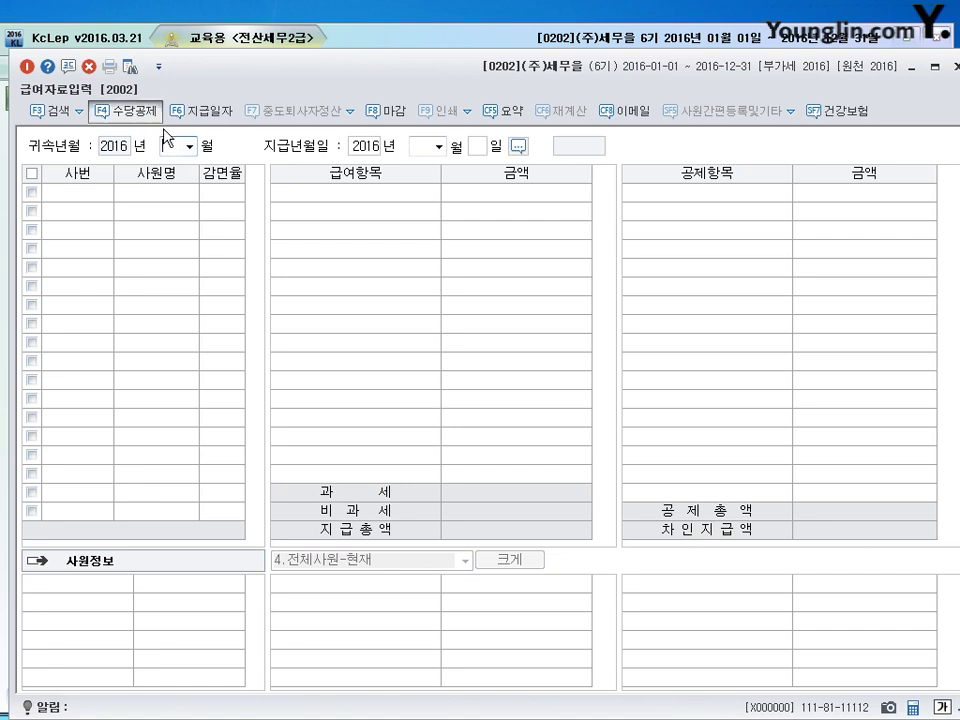
click(125, 108)
scroll(850, 264, down, 3)
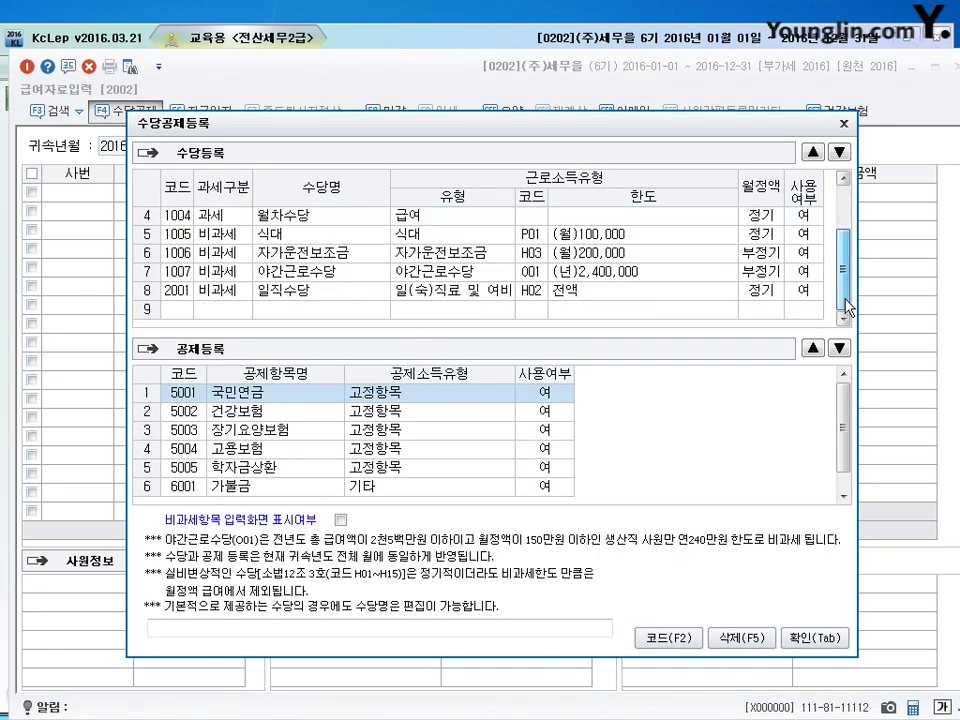
click(296, 272)
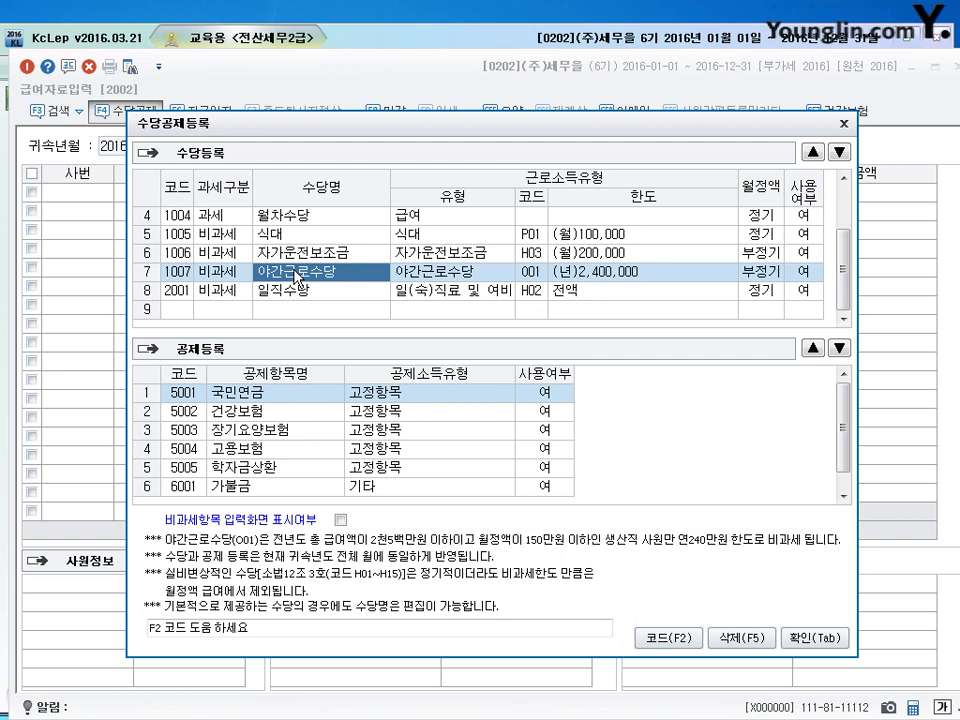
drag(366, 127, 333, 94)
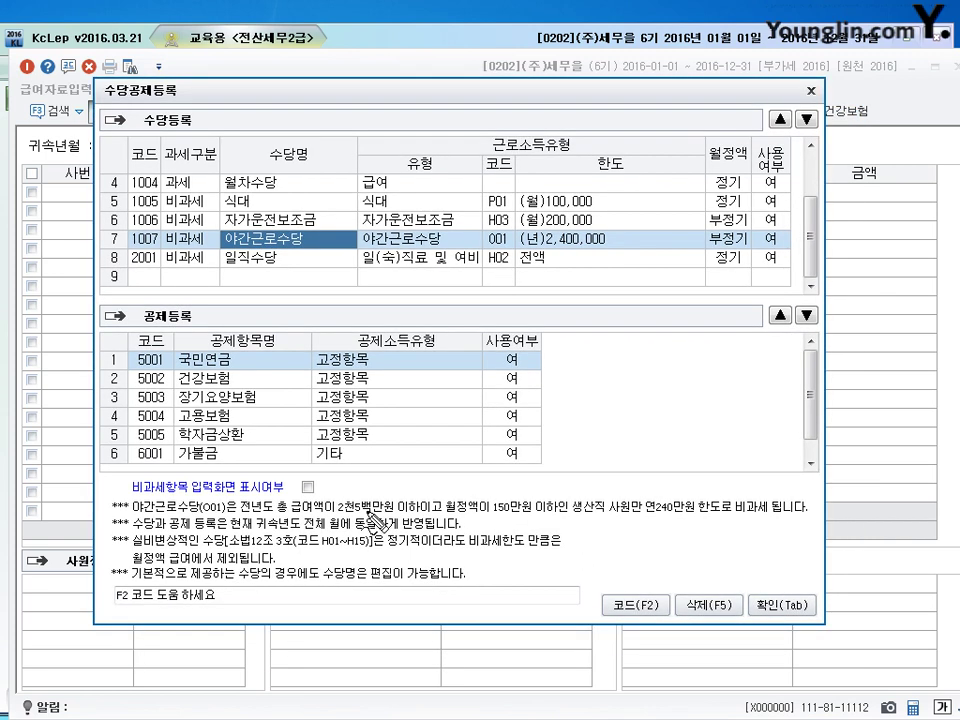
mouse_move(241, 516)
mouse_down()
mouse_move(424, 518)
mouse_move(470, 508)
mouse_move(462, 512)
mouse_move(562, 519)
mouse_move(586, 502)
mouse_move(610, 516)
mouse_up()
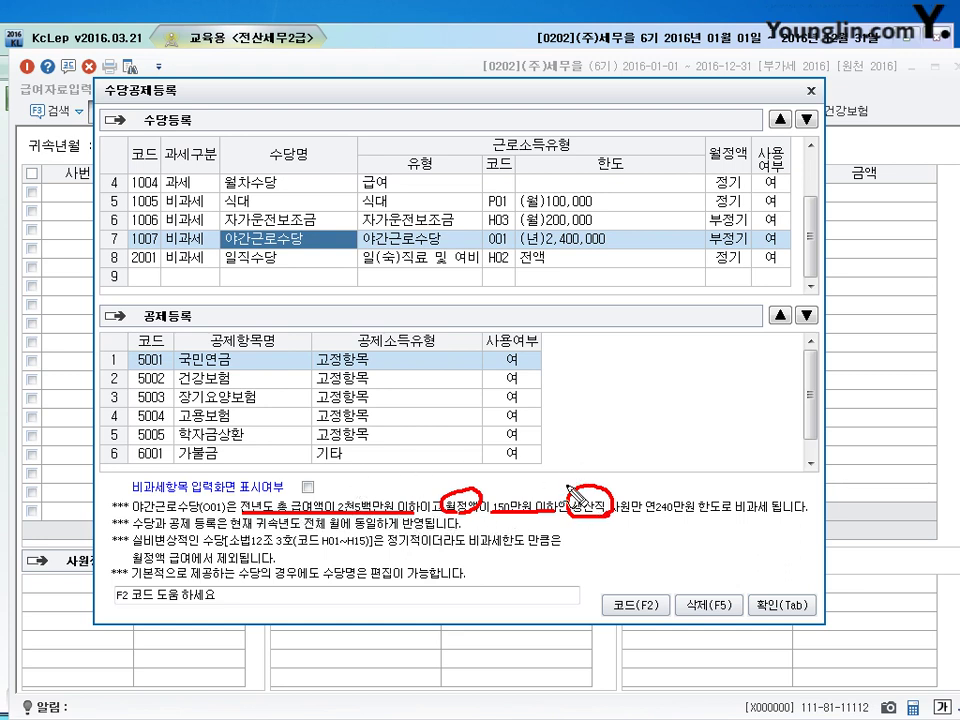
drag(610, 510, 631, 473)
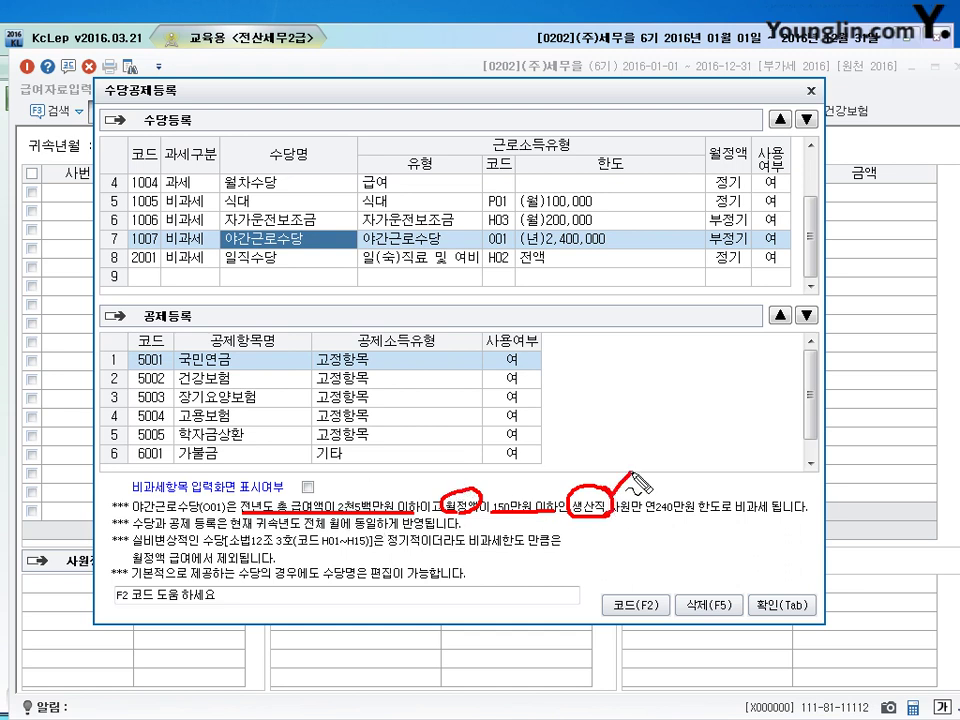
key(Escape)
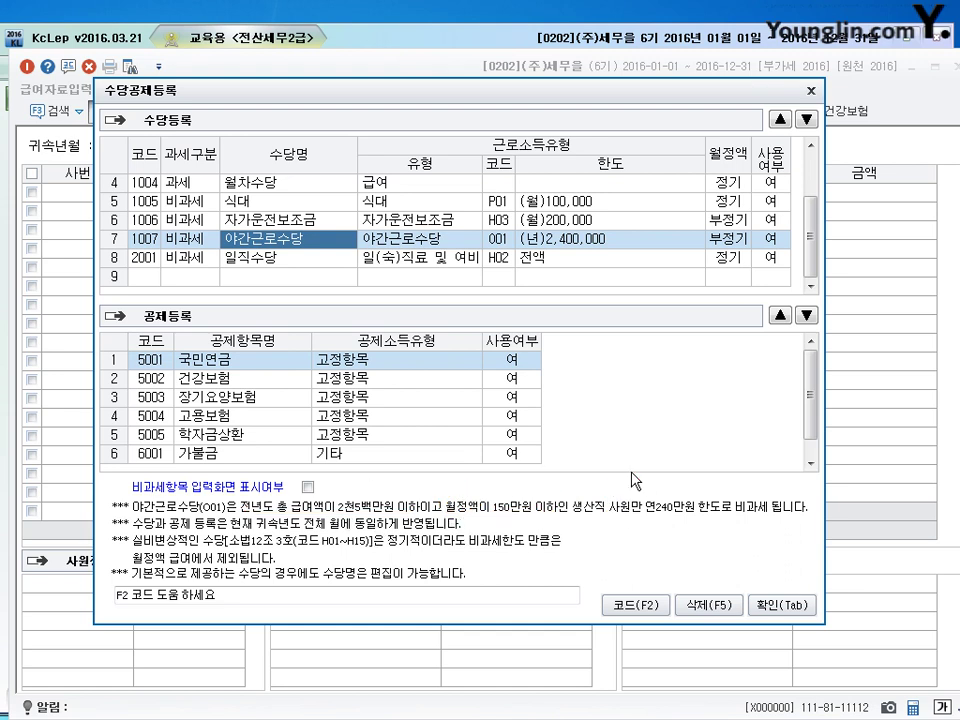
click(810, 91)
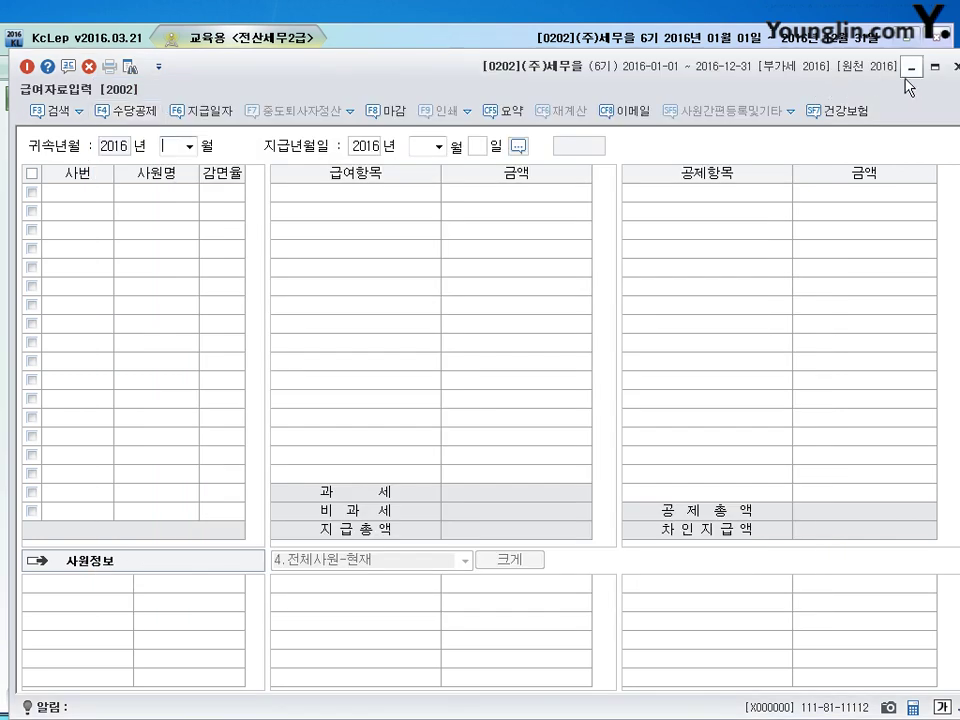
Step: Leave payroll entry, select employee 104 in 사원등록, and open its 야간근로비과세 choices
click(915, 66)
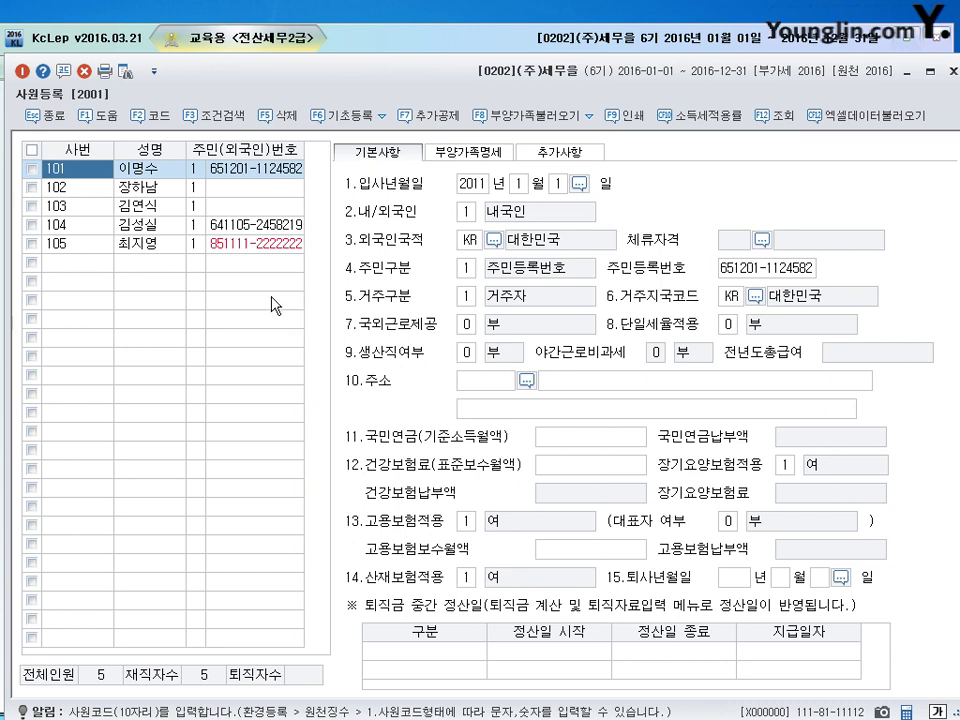
click(140, 226)
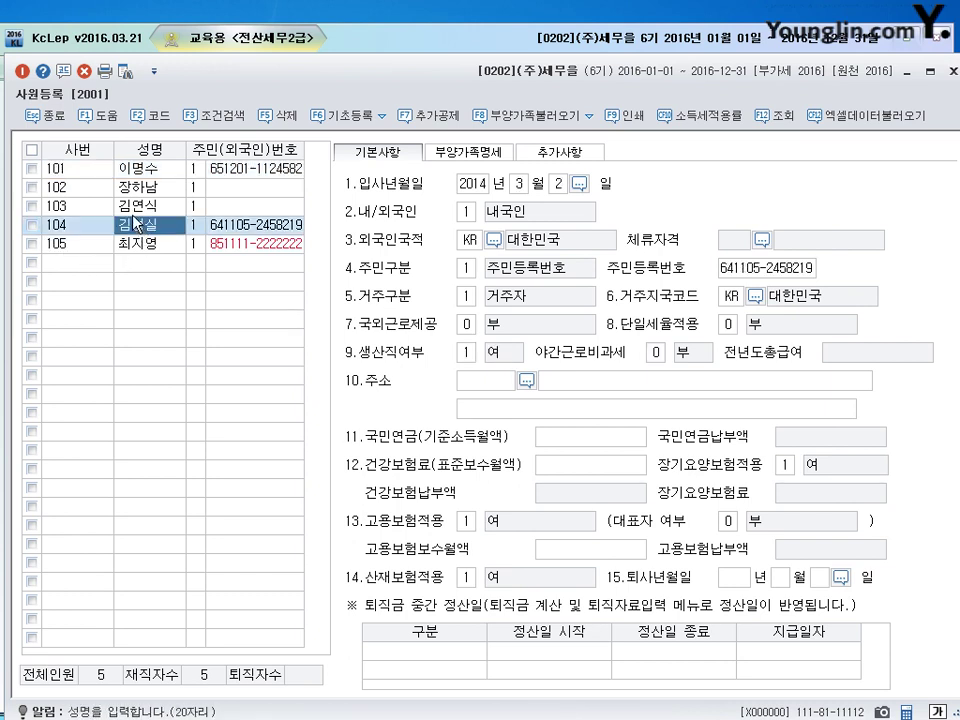
click(136, 210)
click(130, 228)
click(654, 353)
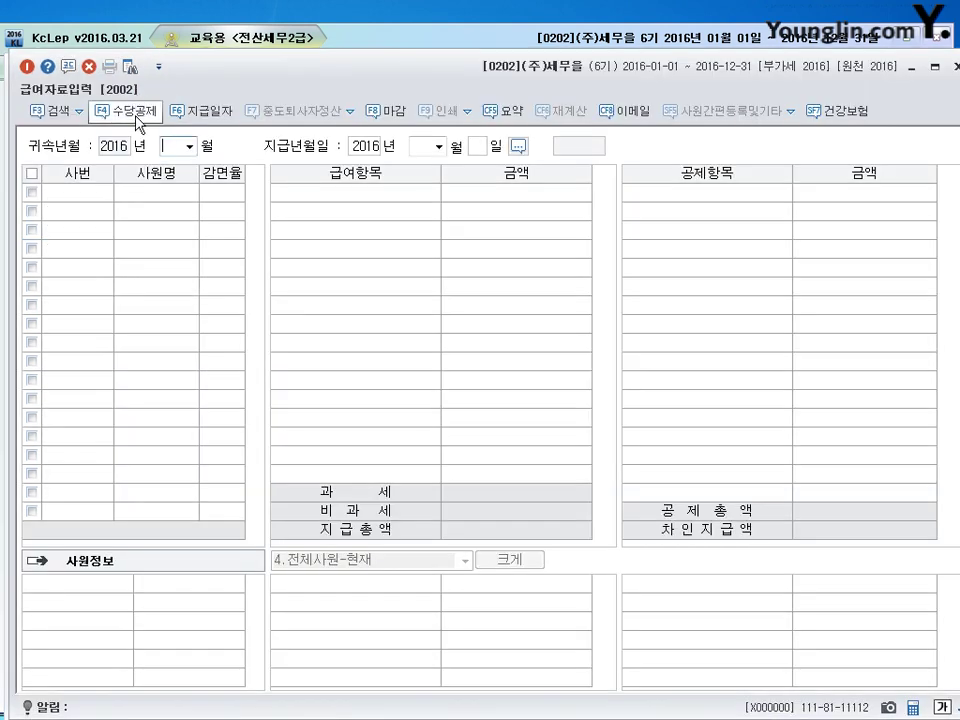
Step: Open the allowance setup and look over the 자가운전보조금 allowance row
click(134, 112)
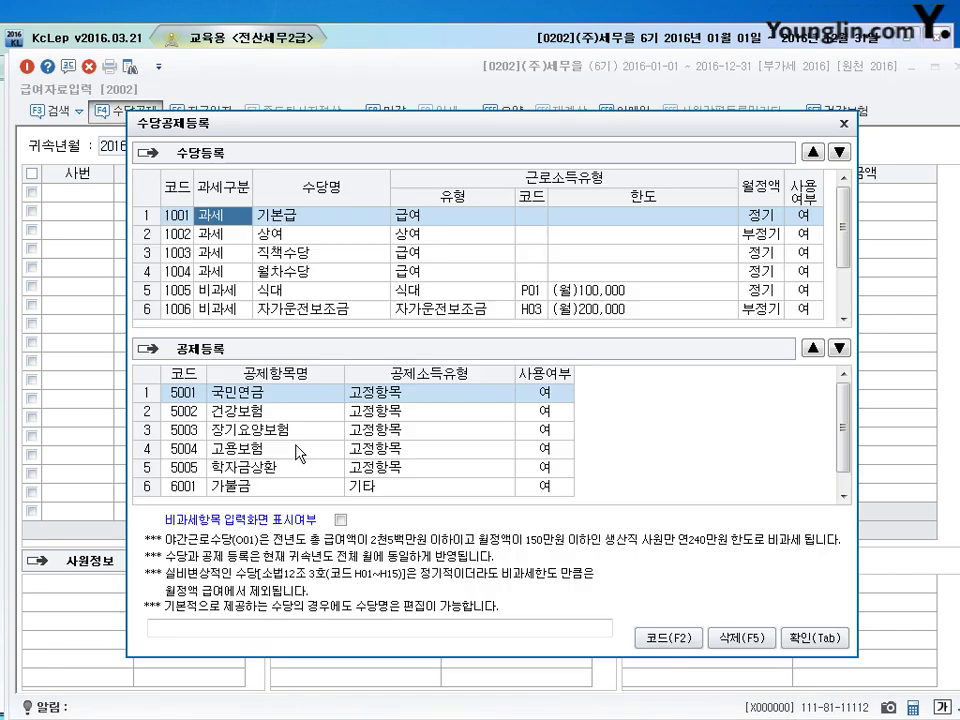
click(231, 312)
scroll(240, 300, down, 3)
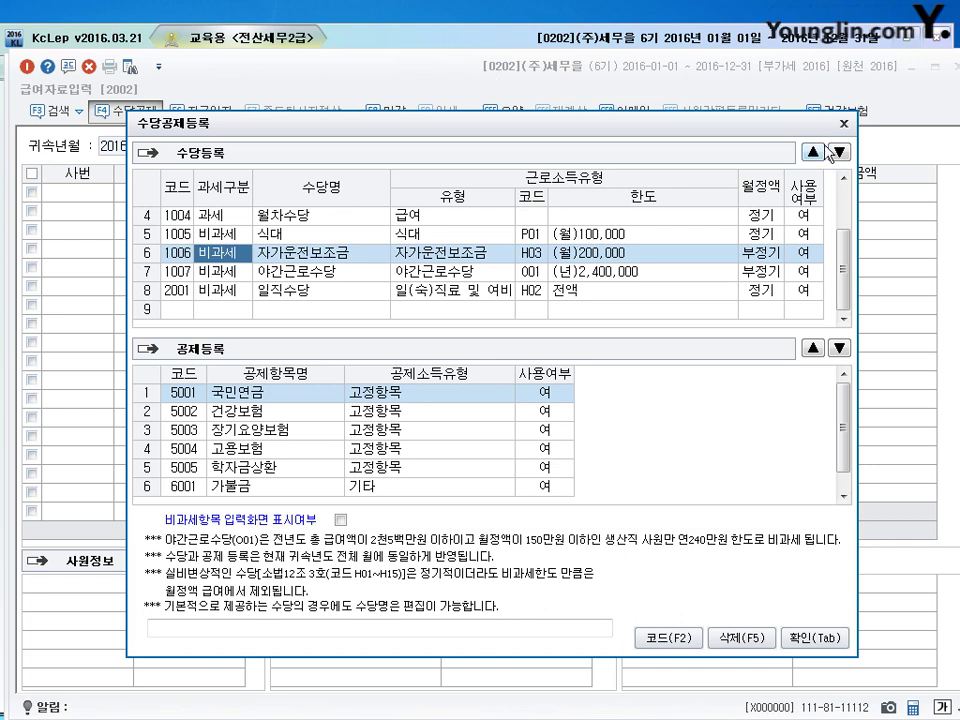
Step: View employee 103 in 사원등록, then reopen 급여자료입력 and its 수당공제등록 dialog
key(Escape)
key(Escape)
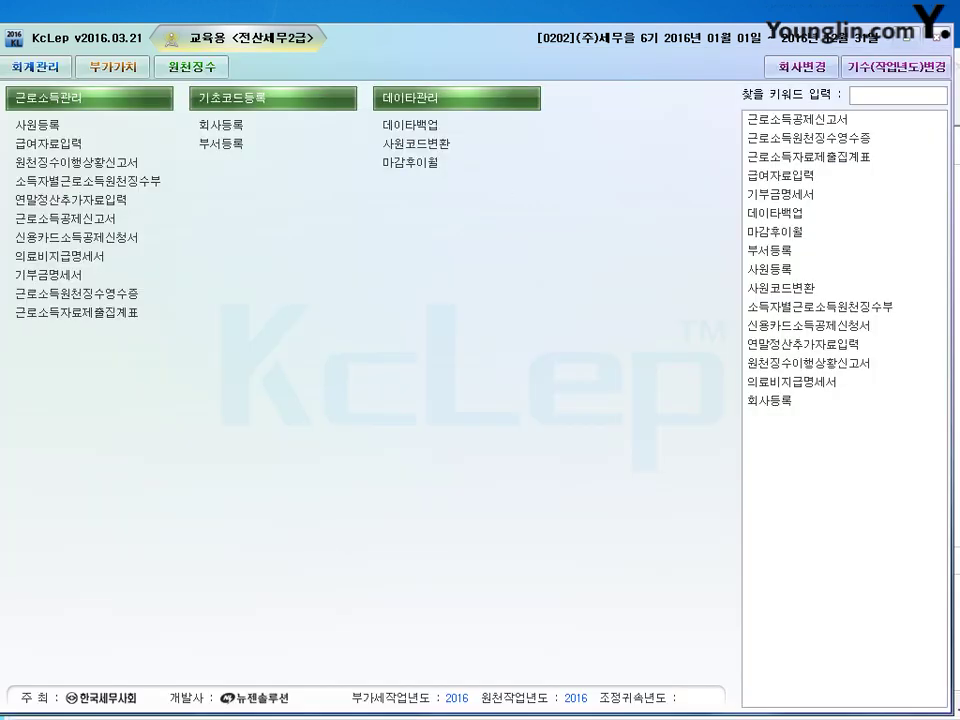
click(37, 125)
click(150, 206)
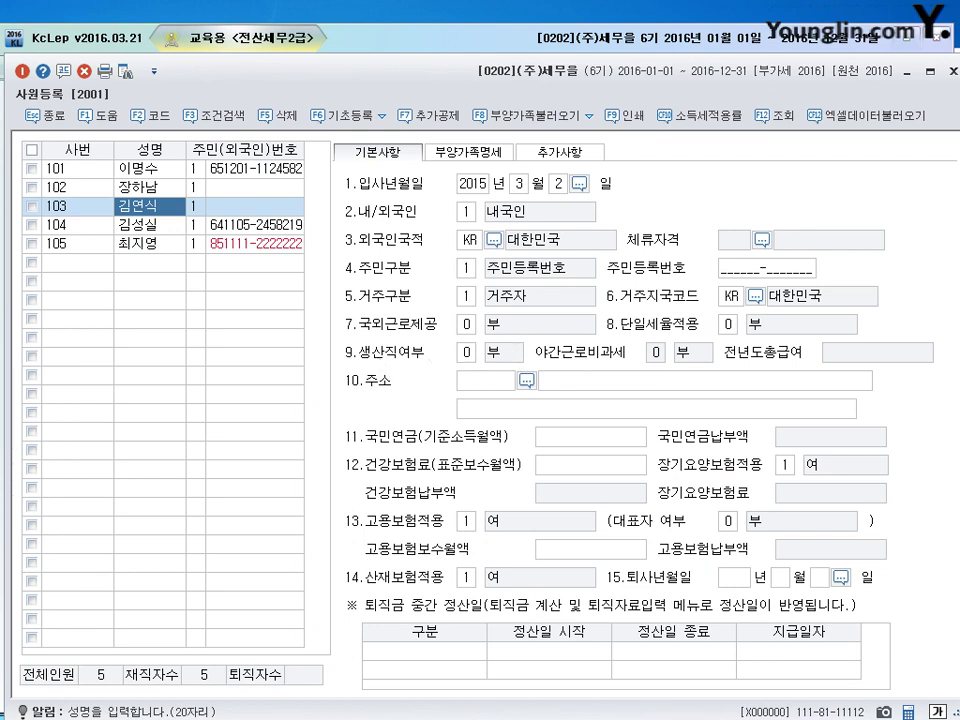
key(Escape)
click(48, 143)
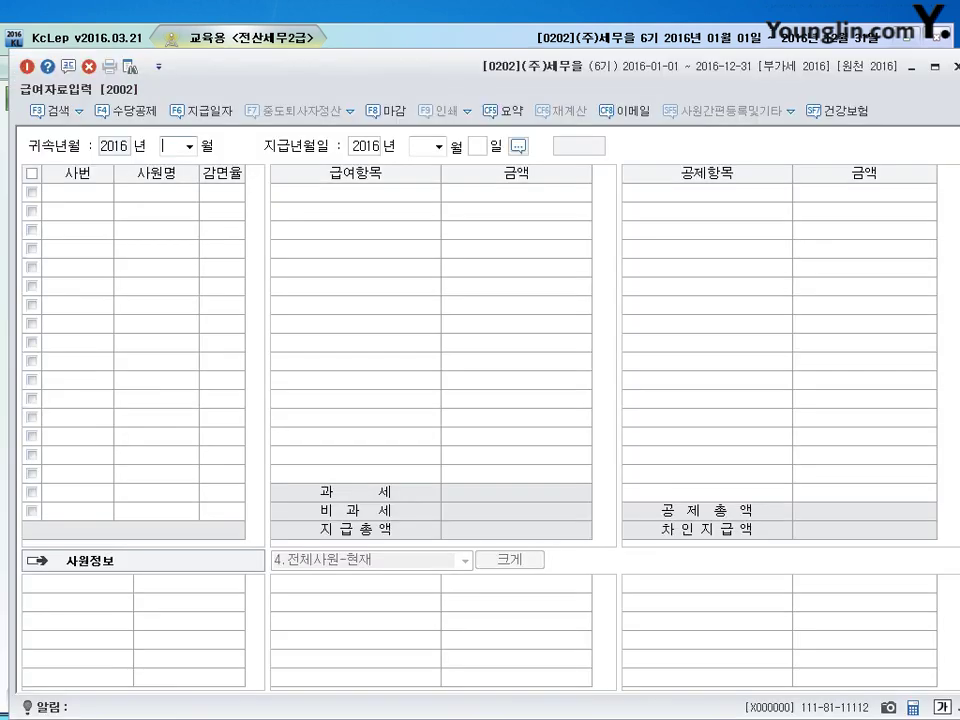
click(127, 115)
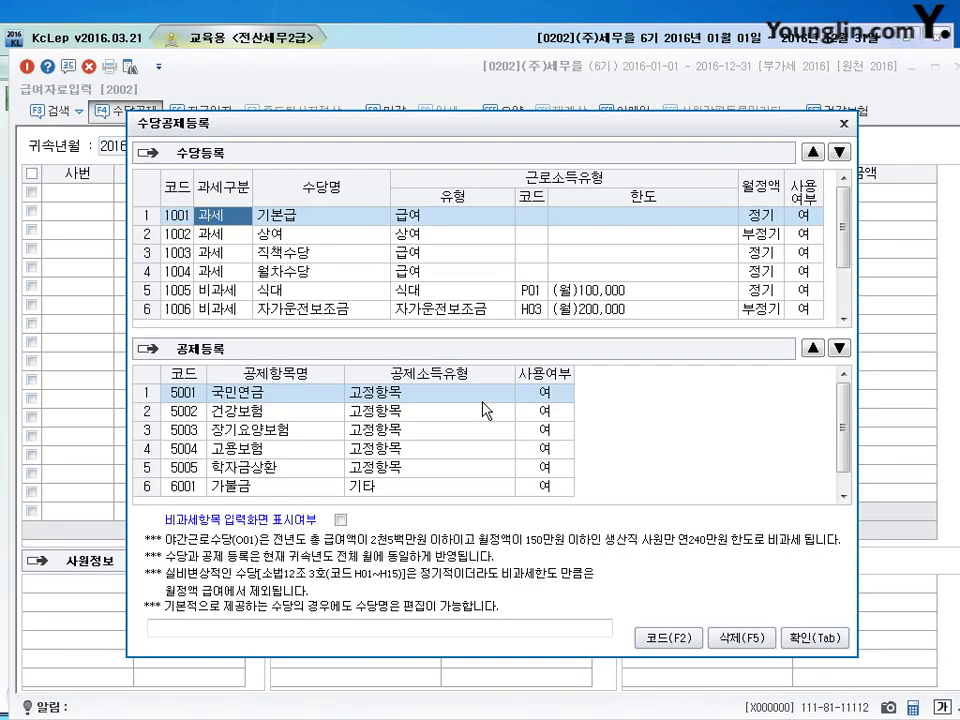
Step: Select allowance 1007 야간근로수당 and circle its 비과세 status in red
scroll(668, 303, down, 1)
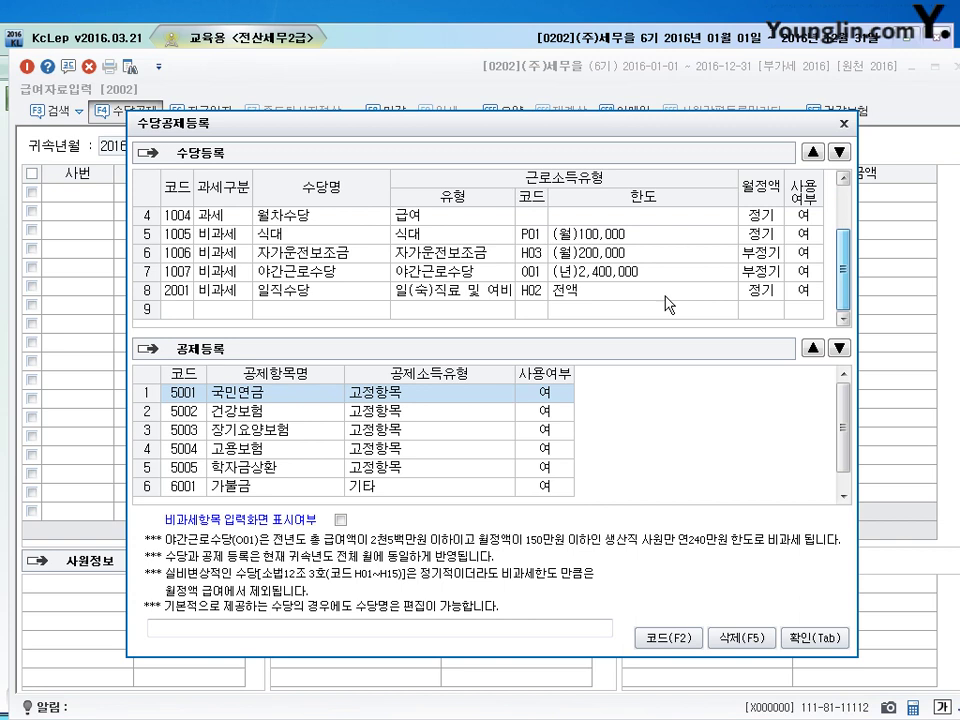
click(220, 273)
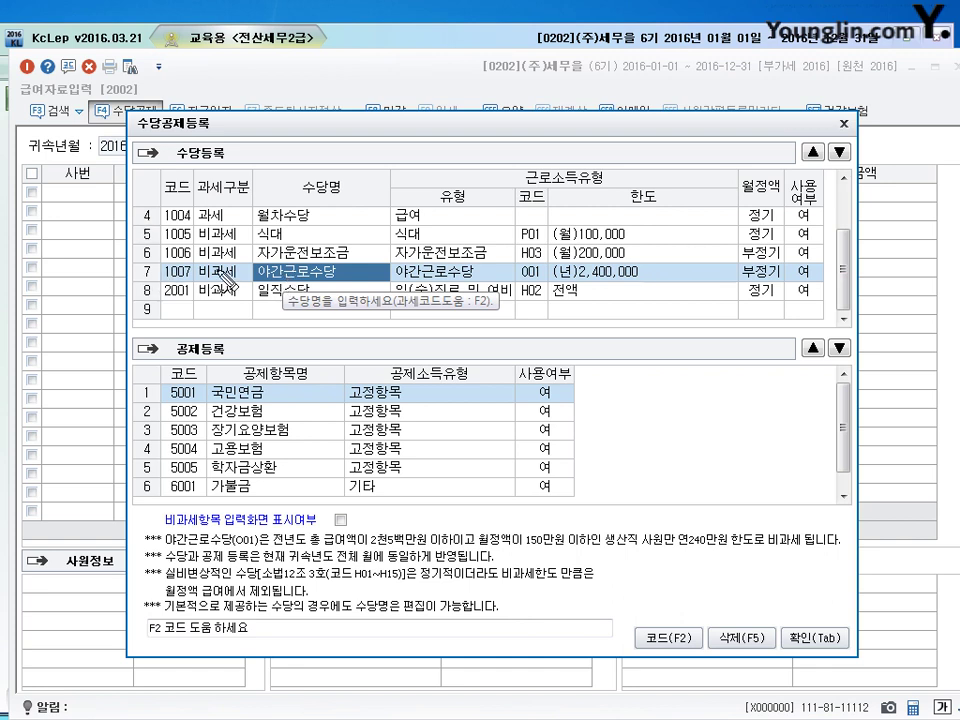
mouse_move(238, 258)
mouse_down()
mouse_move(200, 278)
mouse_move(238, 290)
mouse_move(222, 300)
mouse_move(222, 330)
mouse_move(298, 352)
mouse_move(340, 346)
mouse_up()
Step: Pen-annotate the production-worker and 2천5백만원 pay notes and 과세 labels, clear them, then exit both screens
mouse_move(347, 336)
mouse_down()
mouse_move(350, 362)
mouse_move(386, 348)
mouse_move(384, 371)
mouse_up()
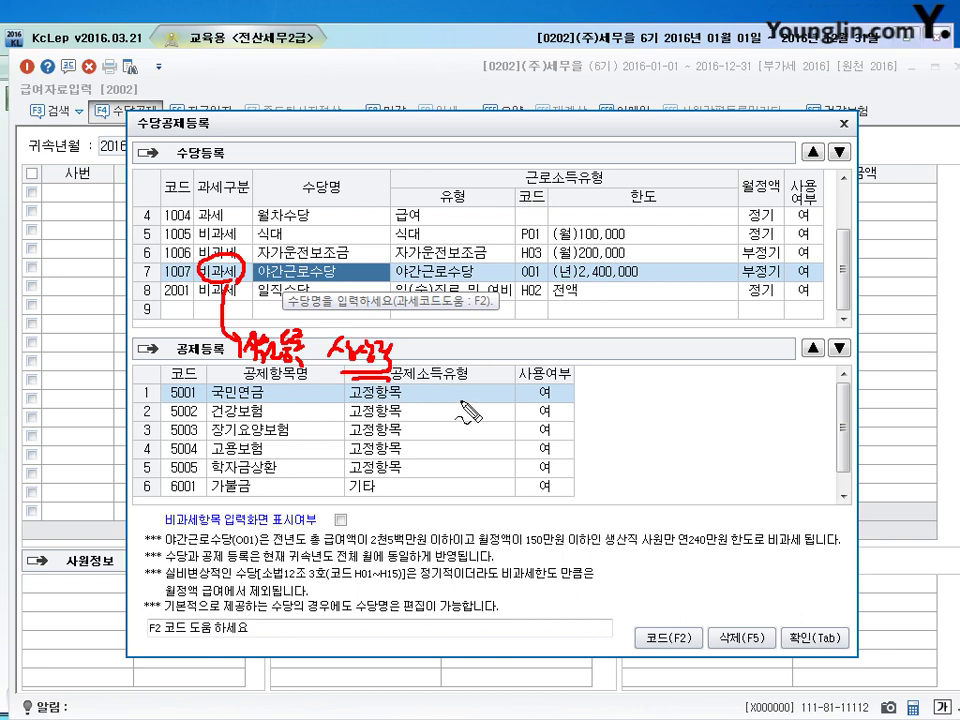
mouse_move(300, 541)
mouse_down()
mouse_move(440, 538)
mouse_move(376, 535)
mouse_move(396, 516)
mouse_up()
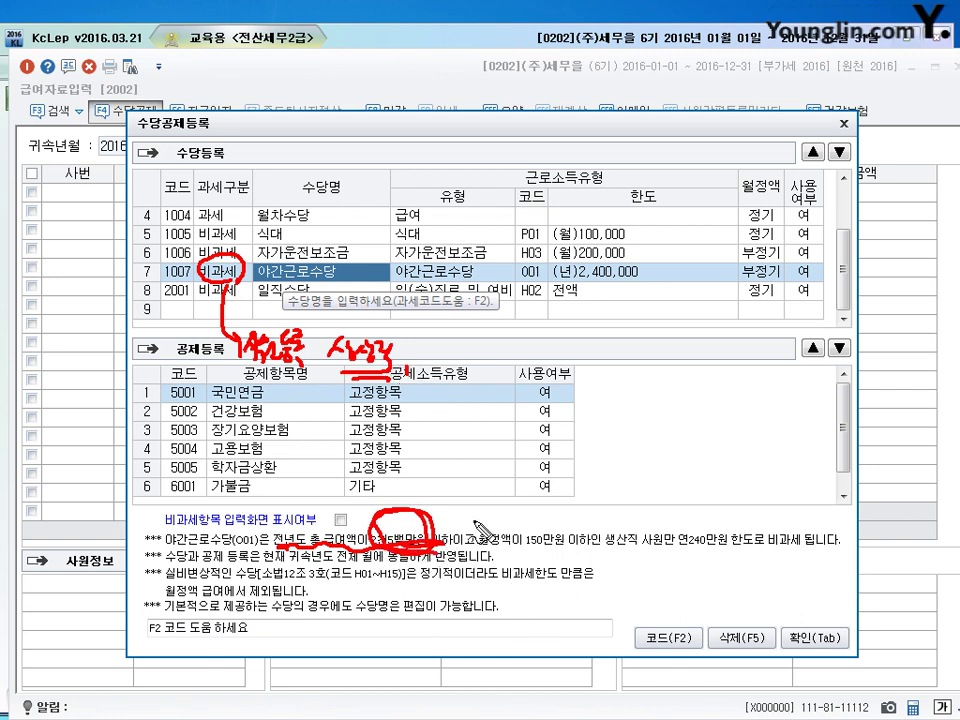
mouse_move(468, 546)
mouse_down()
mouse_move(544, 542)
mouse_move(525, 531)
mouse_move(538, 542)
mouse_up()
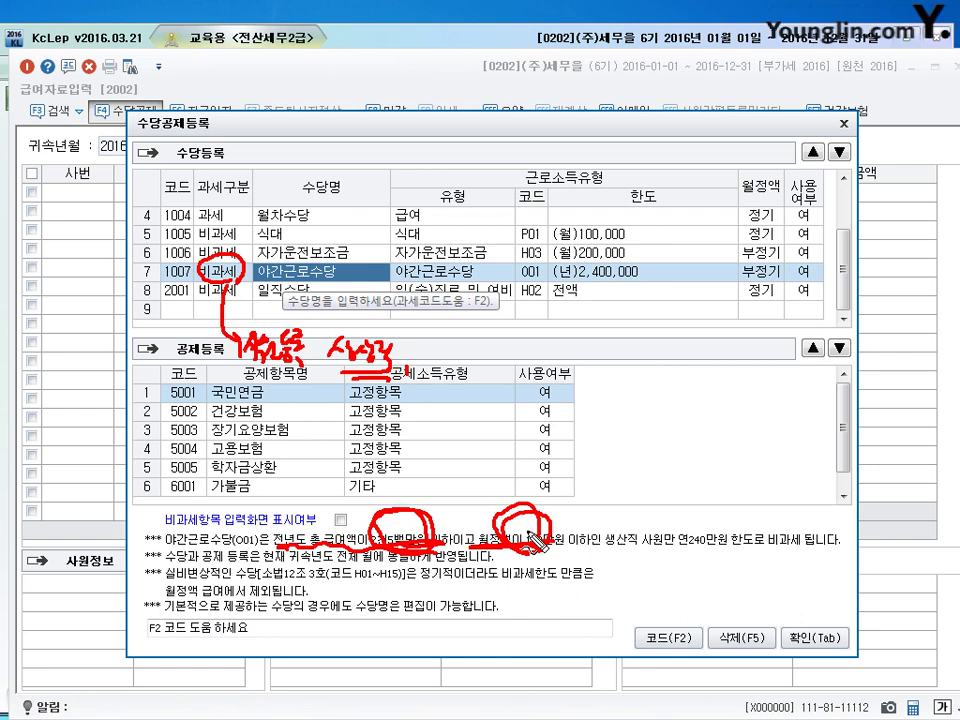
mouse_move(540, 540)
mouse_down()
mouse_move(450, 503)
mouse_move(508, 488)
mouse_move(522, 470)
mouse_move(556, 468)
mouse_move(568, 455)
mouse_move(583, 458)
mouse_move(590, 487)
mouse_up()
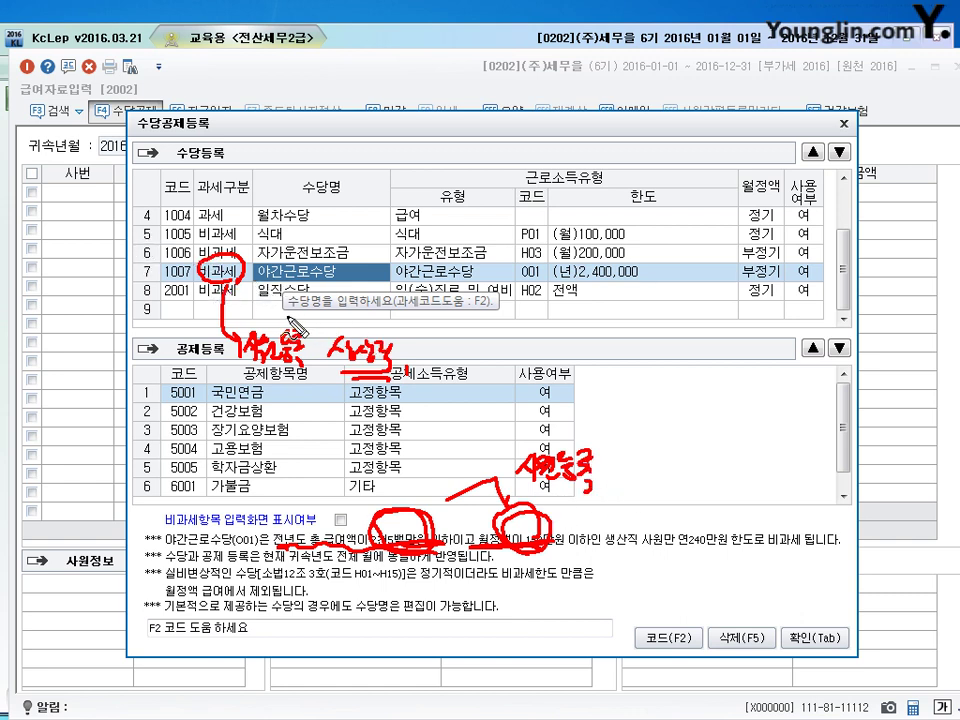
mouse_move(597, 364)
mouse_down()
mouse_move(617, 408)
mouse_move(628, 392)
mouse_move(645, 395)
mouse_up()
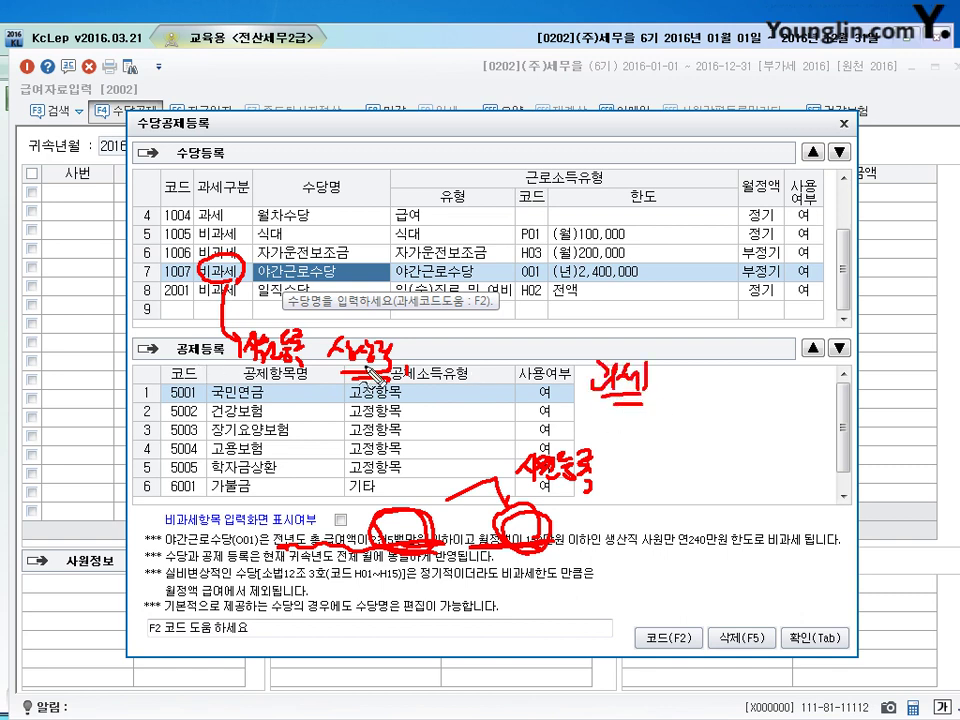
mouse_move(335, 258)
mouse_down()
mouse_move(256, 272)
mouse_move(297, 296)
mouse_up()
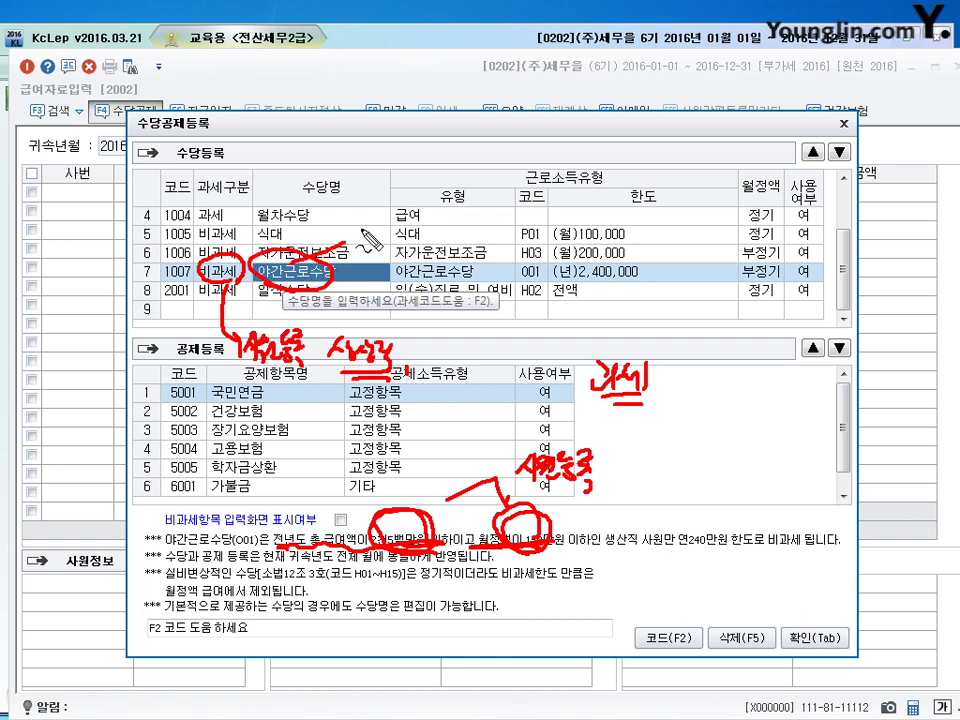
drag(358, 228, 346, 242)
drag(370, 257, 400, 252)
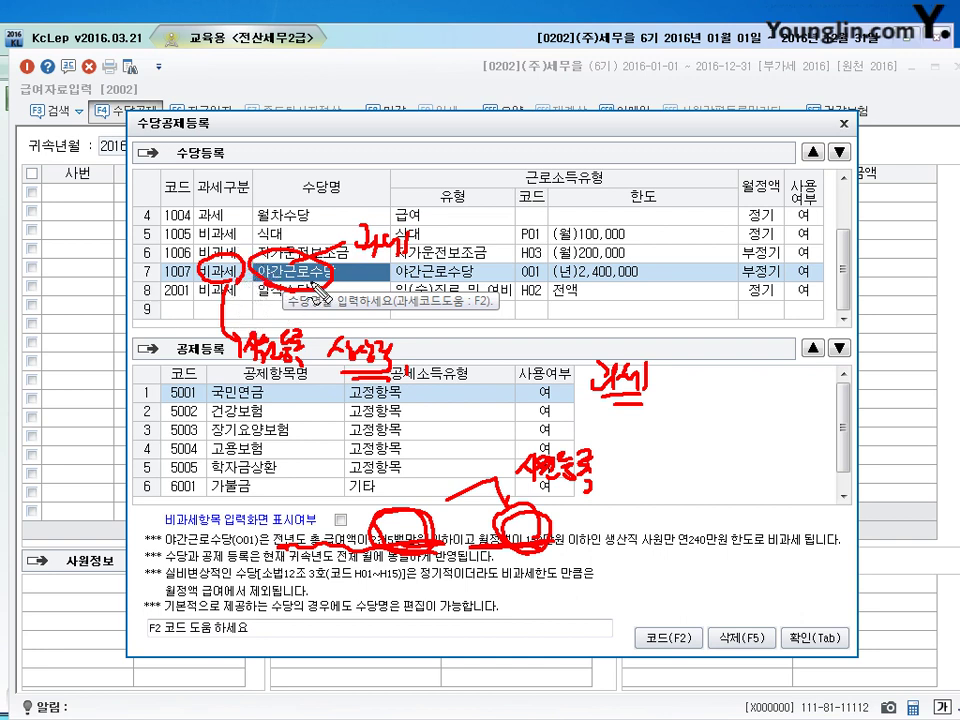
key(Escape)
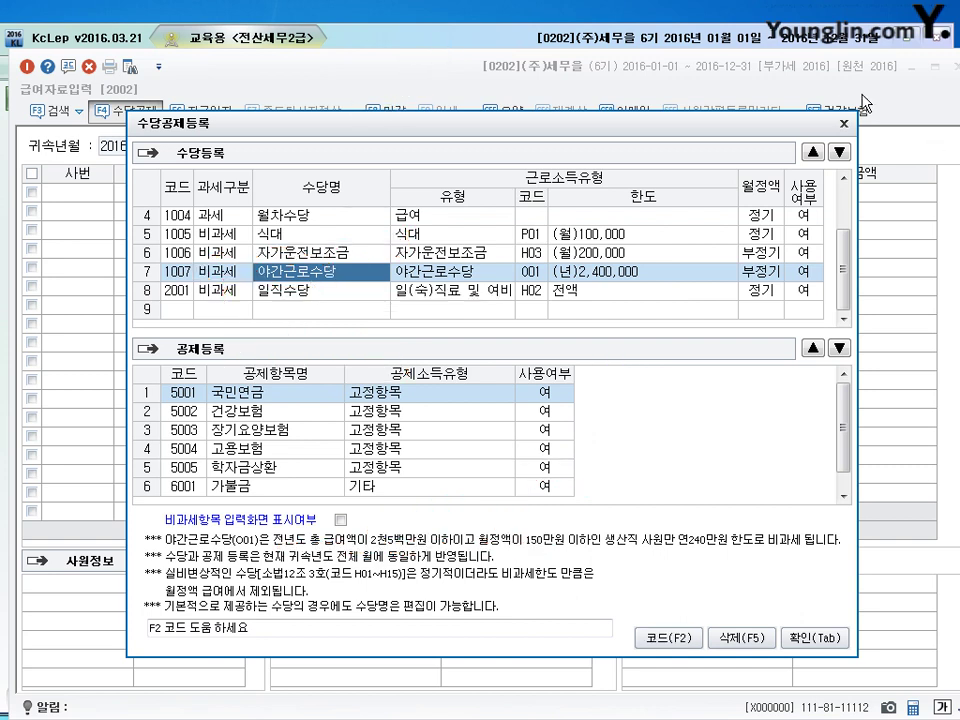
key(Escape)
key(Escape)
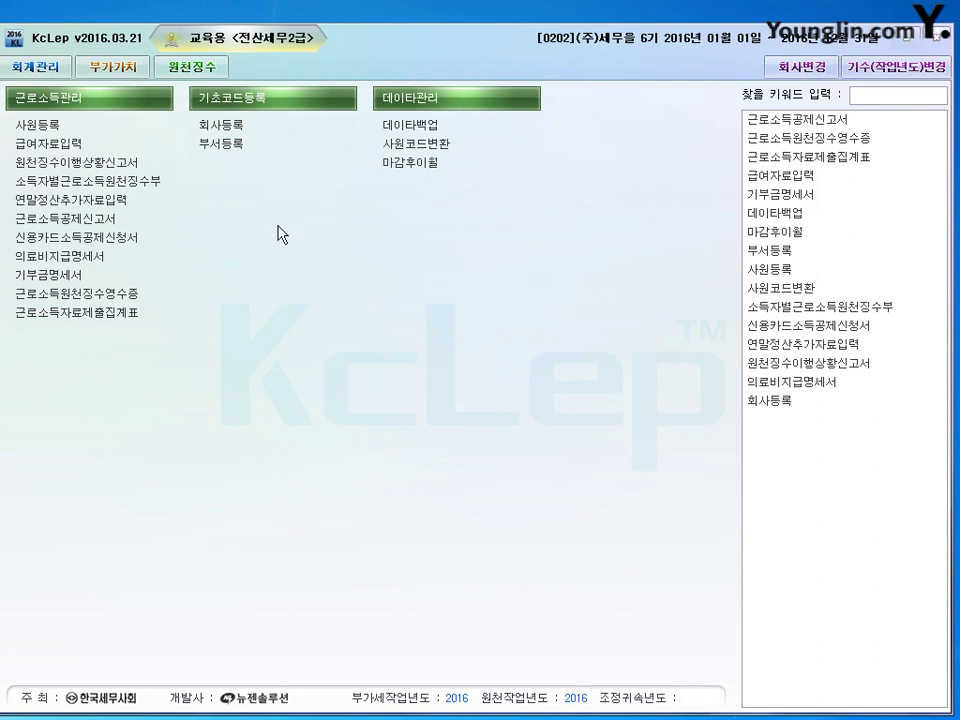
Step: In 사원등록, set employee 104's 생산직여부 to 1 여 and 야간근로비과세 to 1 여
click(62, 128)
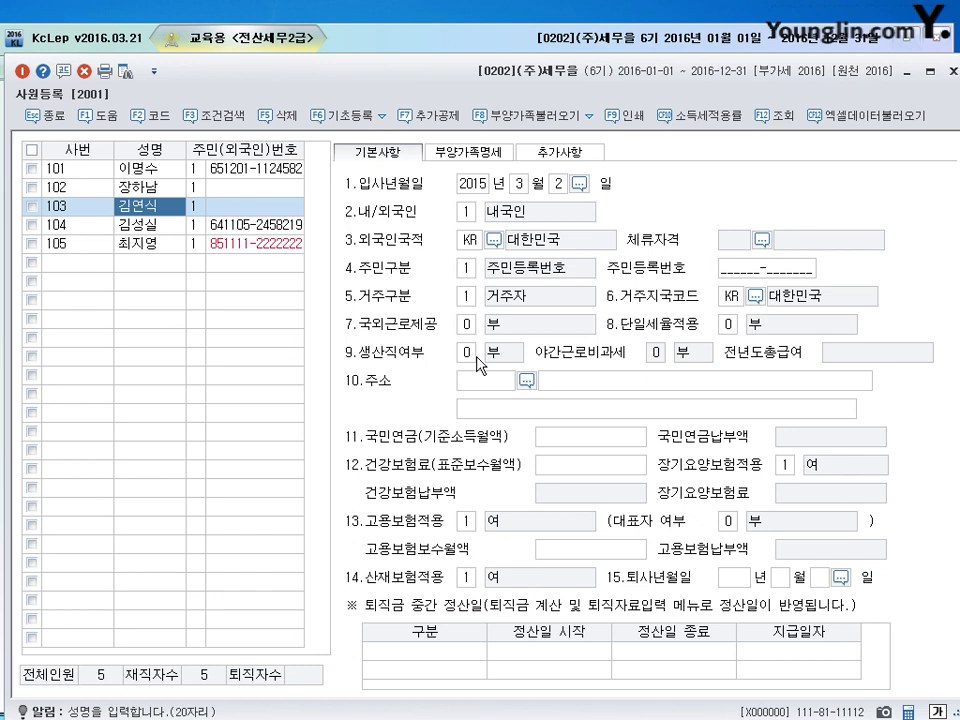
key(Down)
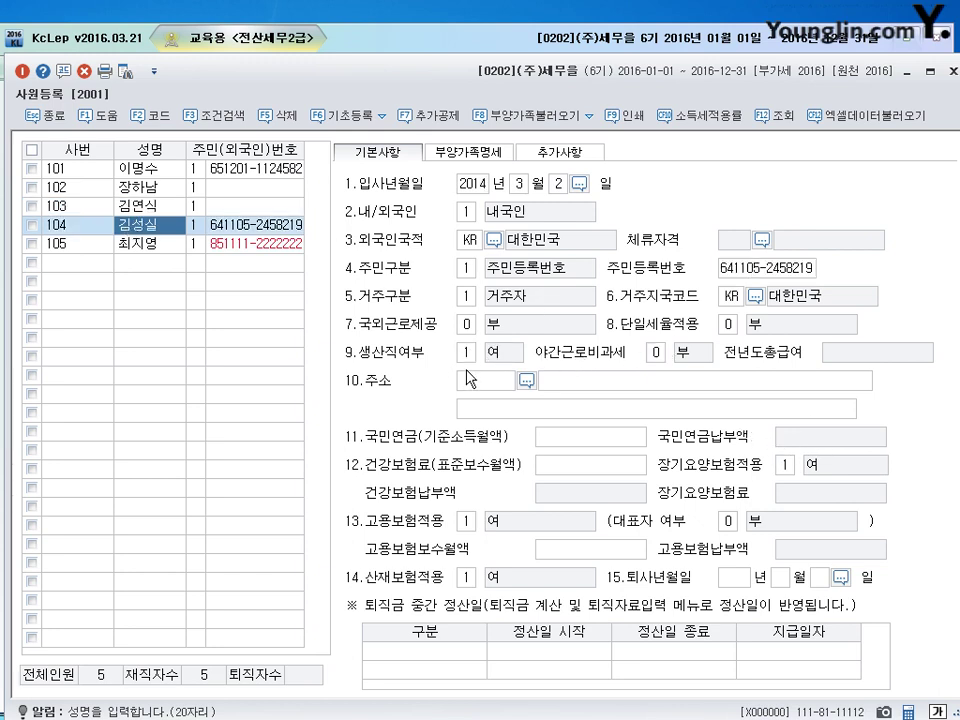
click(655, 354)
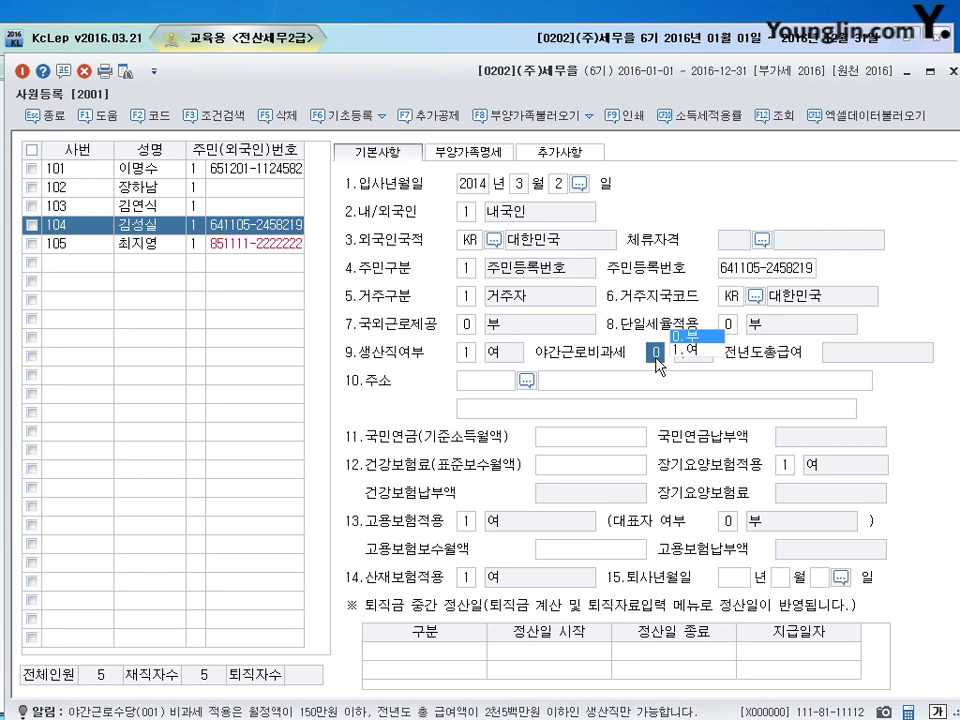
click(470, 355)
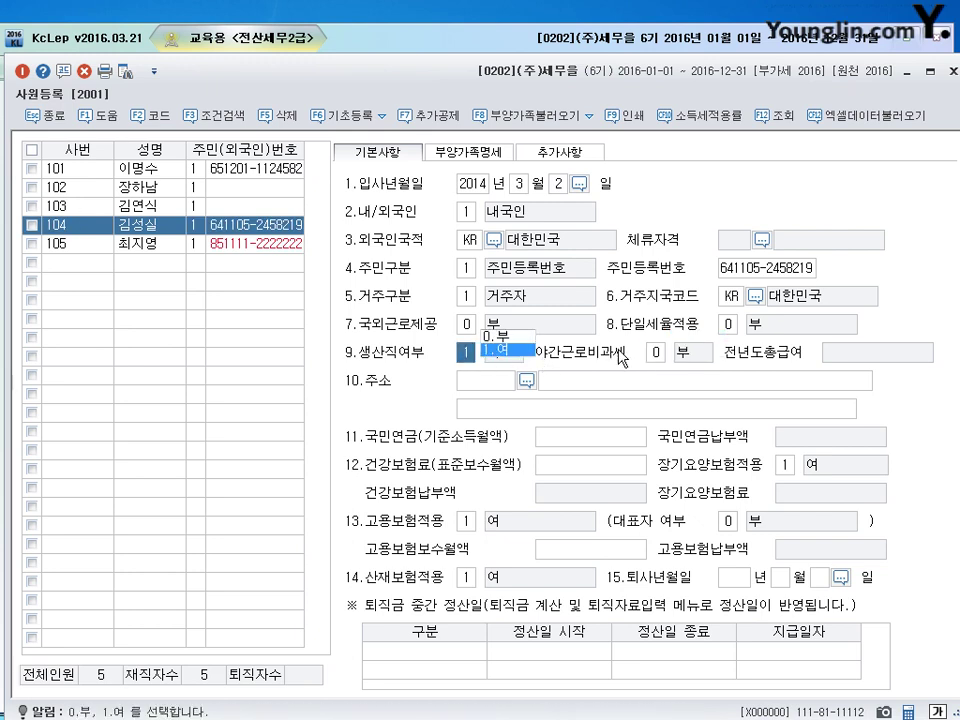
key(Return)
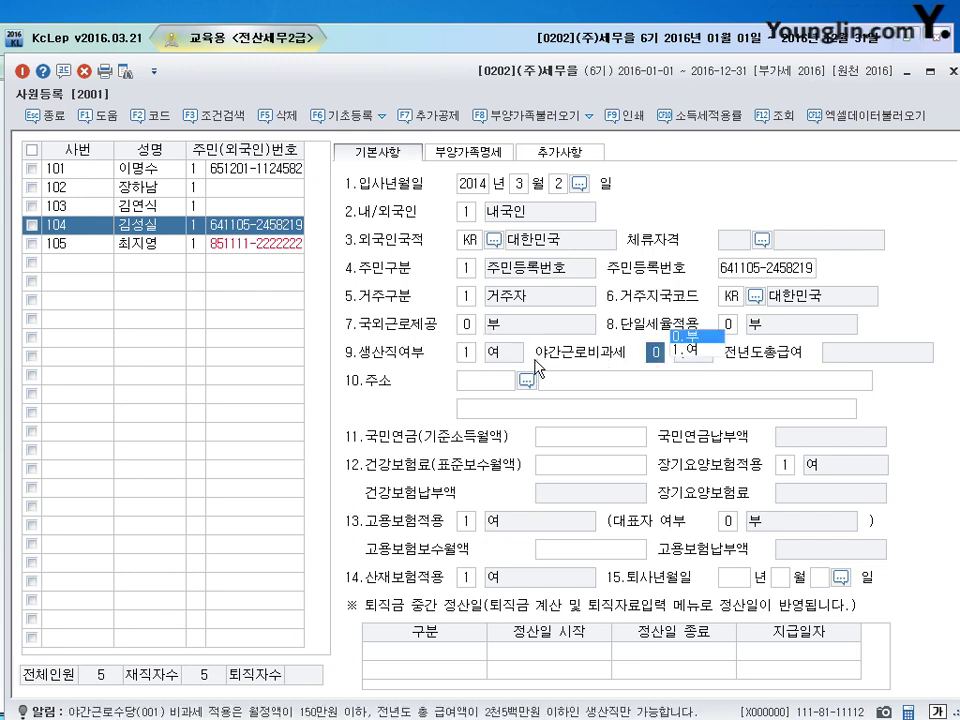
click(688, 351)
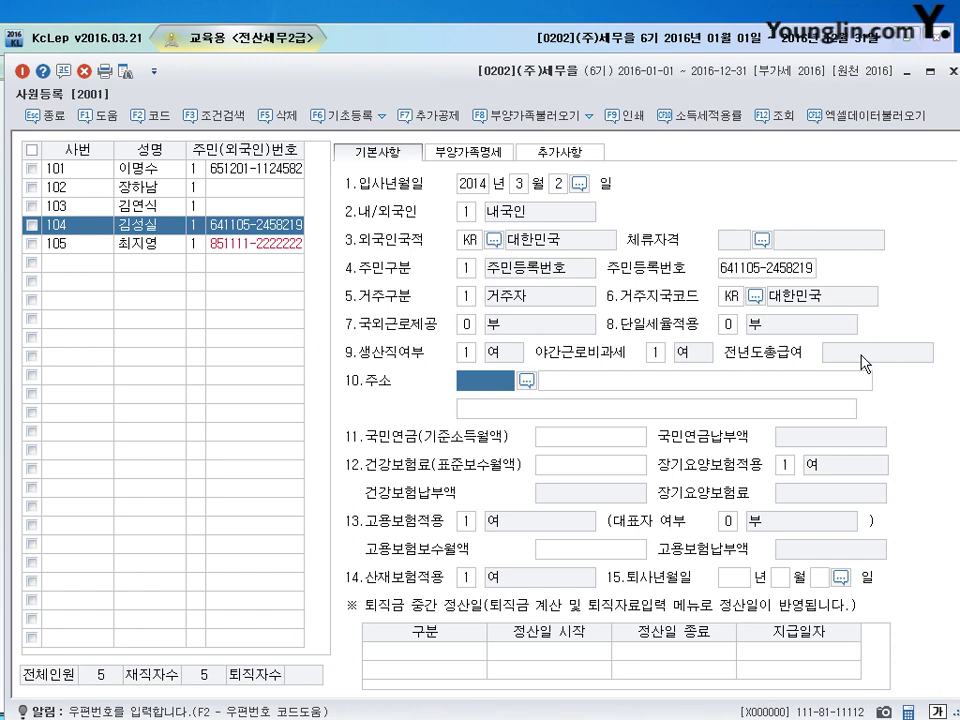
Step: Keep employee 104's 야간근로비과세 night-work non-taxable option at 1.여
key(shift+Tab)
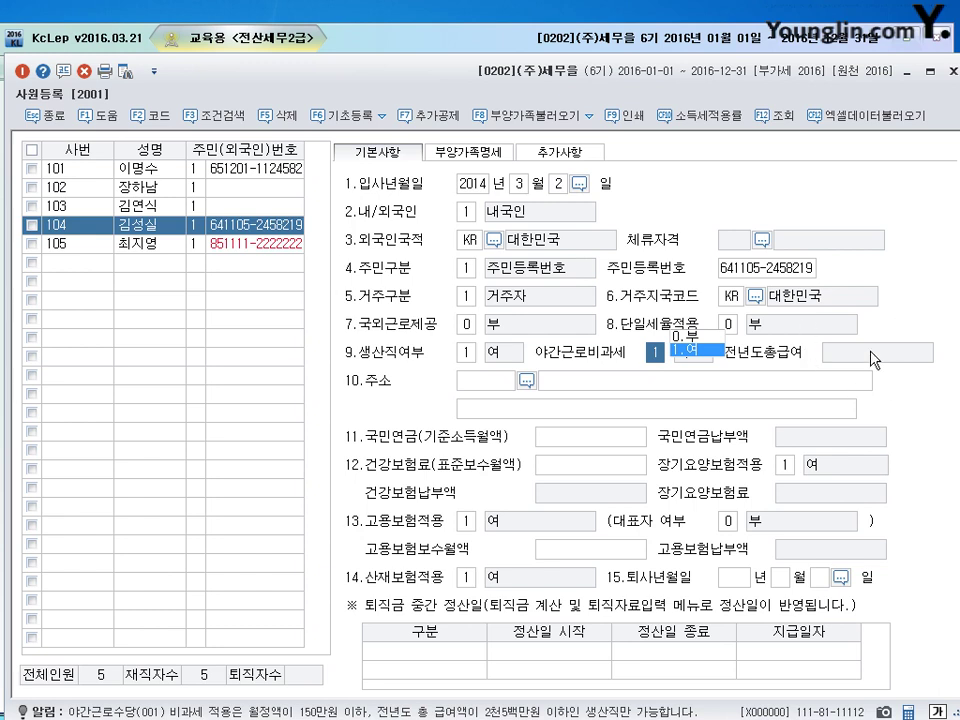
click(686, 352)
click(675, 358)
key(Return)
click(652, 355)
Step: Circle the 1.여 choice in red, clear the annotations, and close 사원등록
click(866, 350)
drag(868, 352, 886, 350)
drag(686, 343, 697, 370)
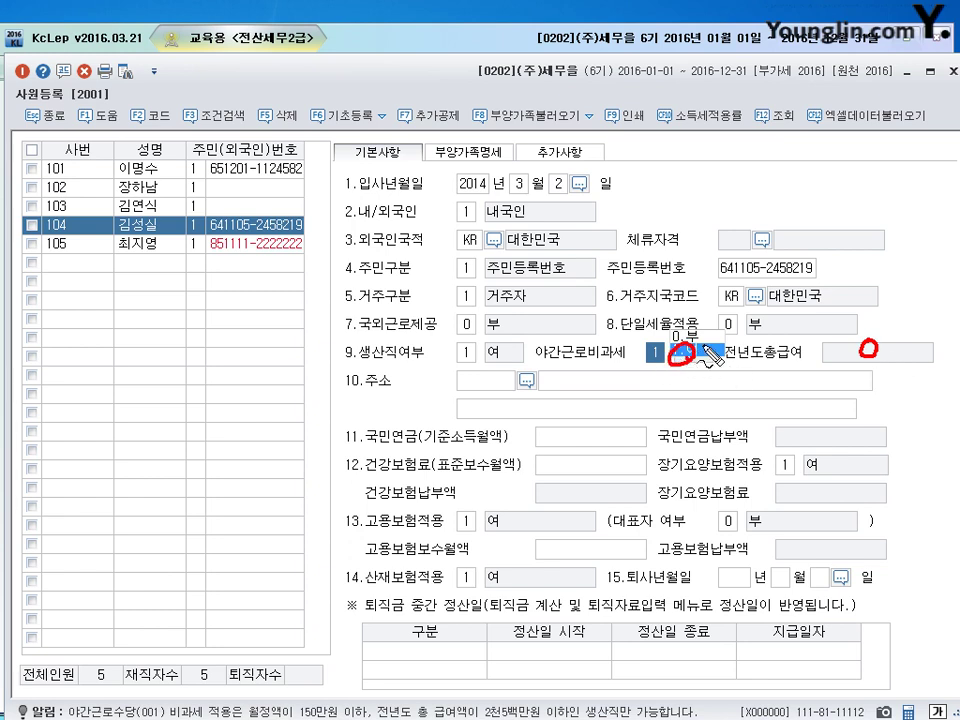
key(Escape)
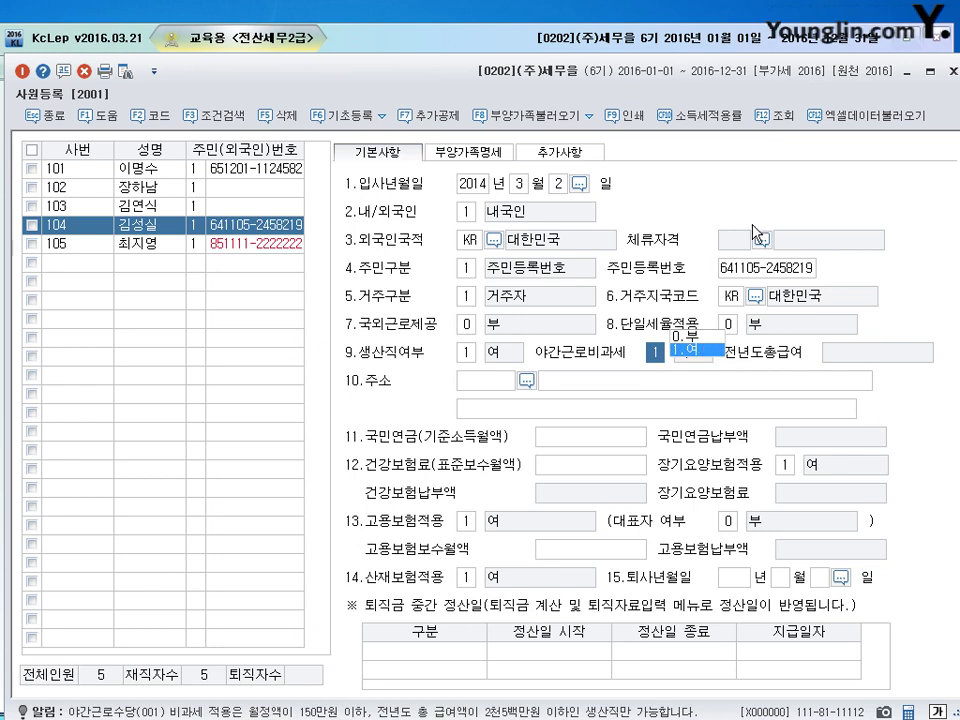
click(947, 71)
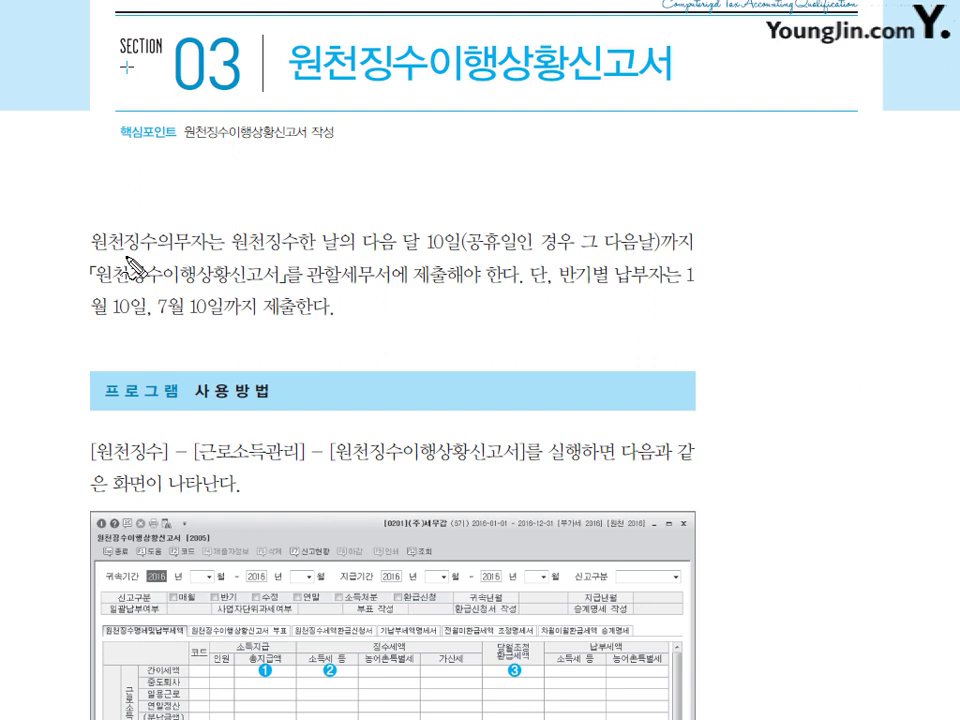
Step: Underline 원천징수한 날의 and 원천징수이행상황신고서, and circle the 10th filing deadline in red
mouse_move(96, 249)
mouse_down()
mouse_move(176, 245)
mouse_move(100, 238)
mouse_move(130, 220)
mouse_move(178, 236)
mouse_move(178, 268)
mouse_up()
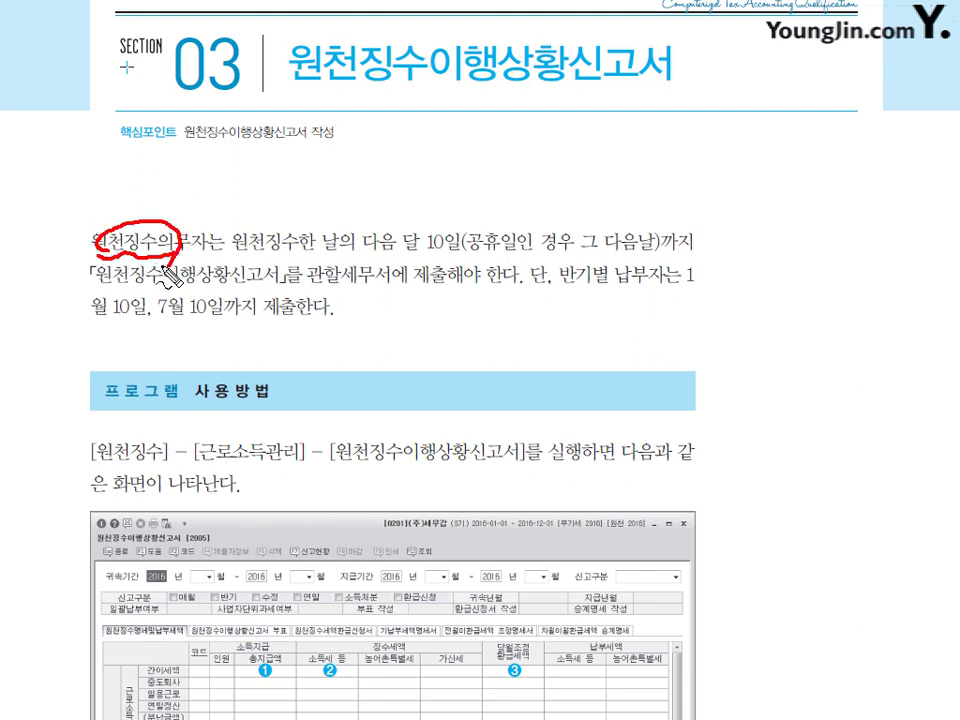
drag(250, 262, 358, 256)
mouse_move(439, 252)
mouse_down()
mouse_move(400, 246)
mouse_move(429, 224)
mouse_move(443, 226)
mouse_move(442, 255)
mouse_up()
drag(586, 256, 642, 252)
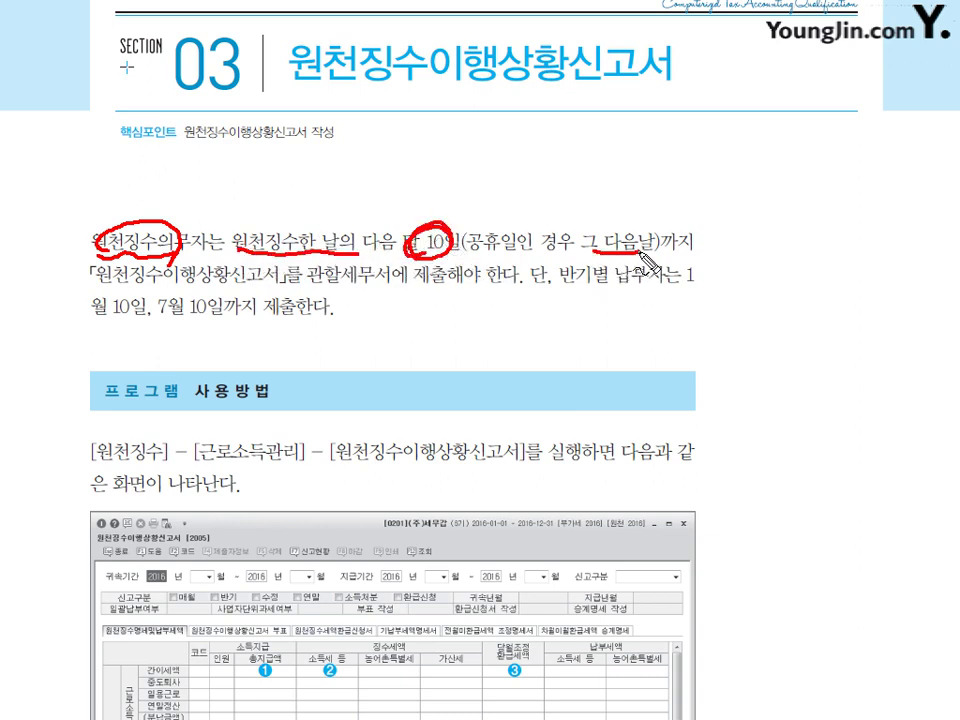
drag(94, 287, 268, 290)
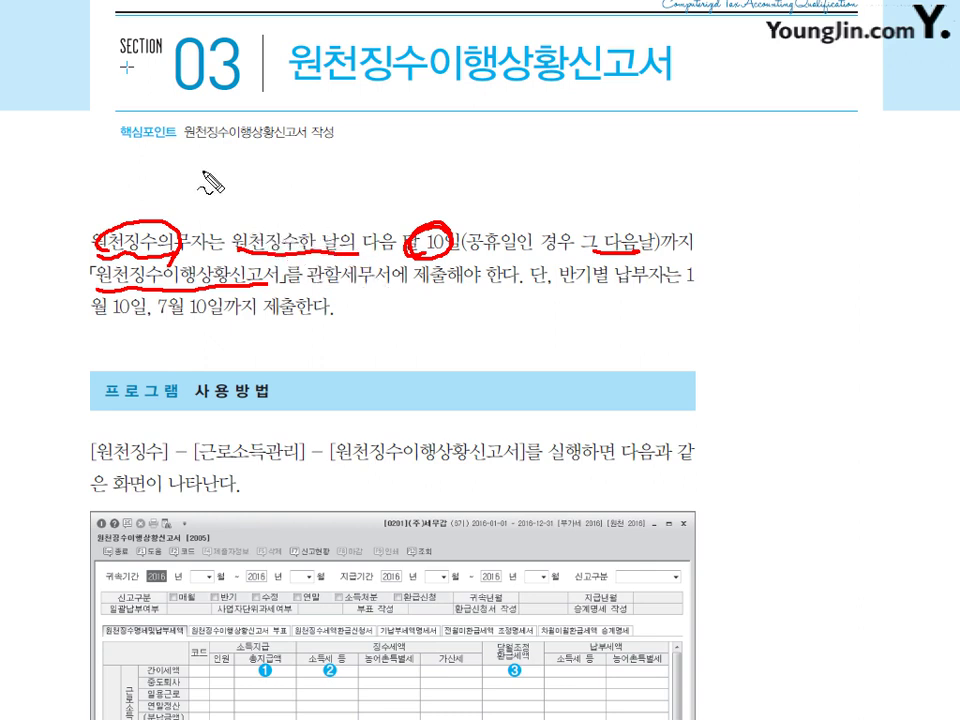
Step: Handwrite notes, including 지급, above and beneath the key-point subtitle
mouse_move(236, 147)
mouse_down()
mouse_move(238, 168)
mouse_move(310, 162)
mouse_move(314, 178)
mouse_up()
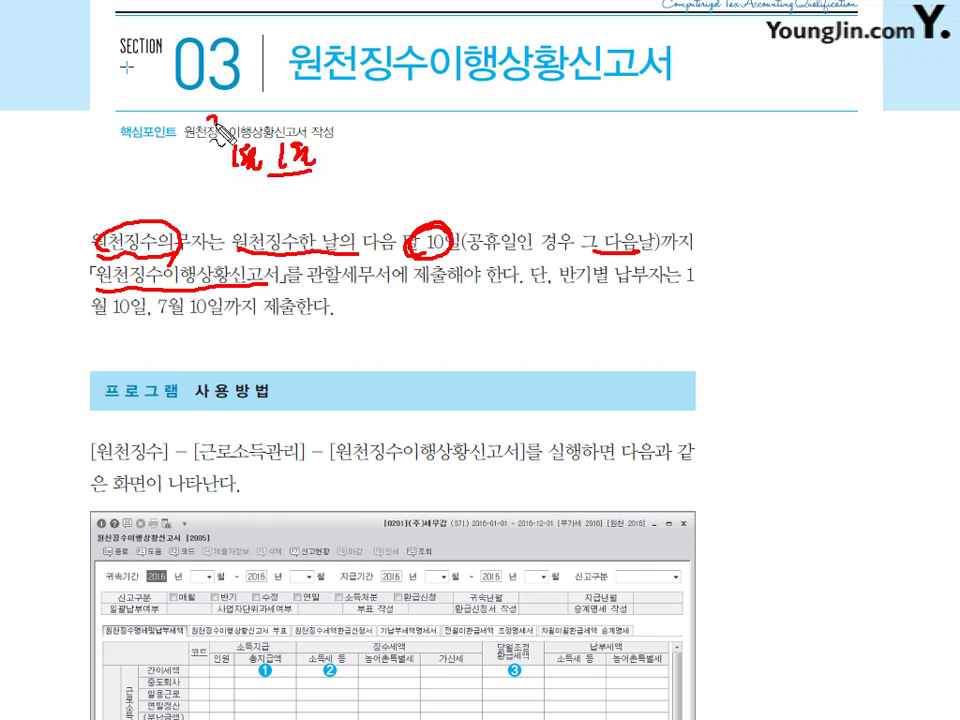
drag(209, 119, 222, 131)
drag(228, 115, 240, 130)
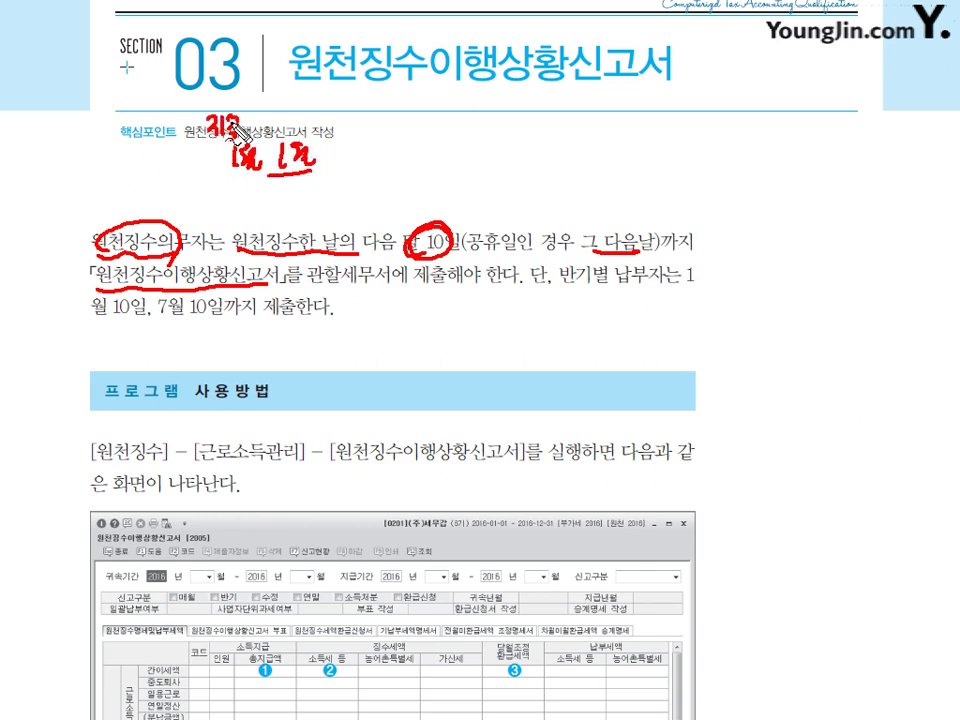
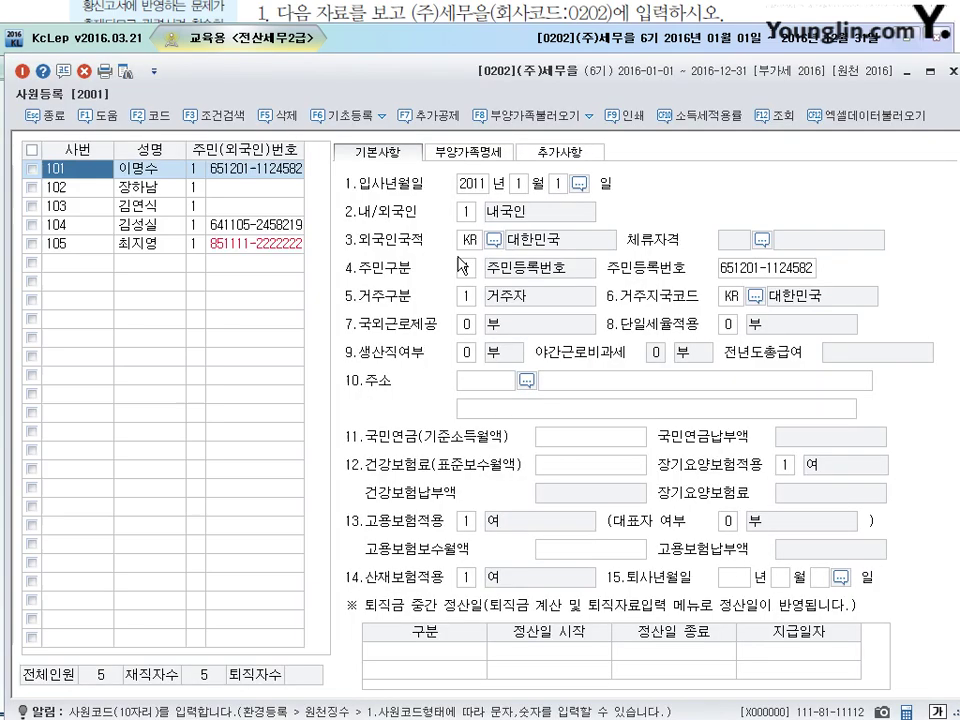
Step: Start an income tax rate change, dismiss the warning, and tick employee 101
click(700, 115)
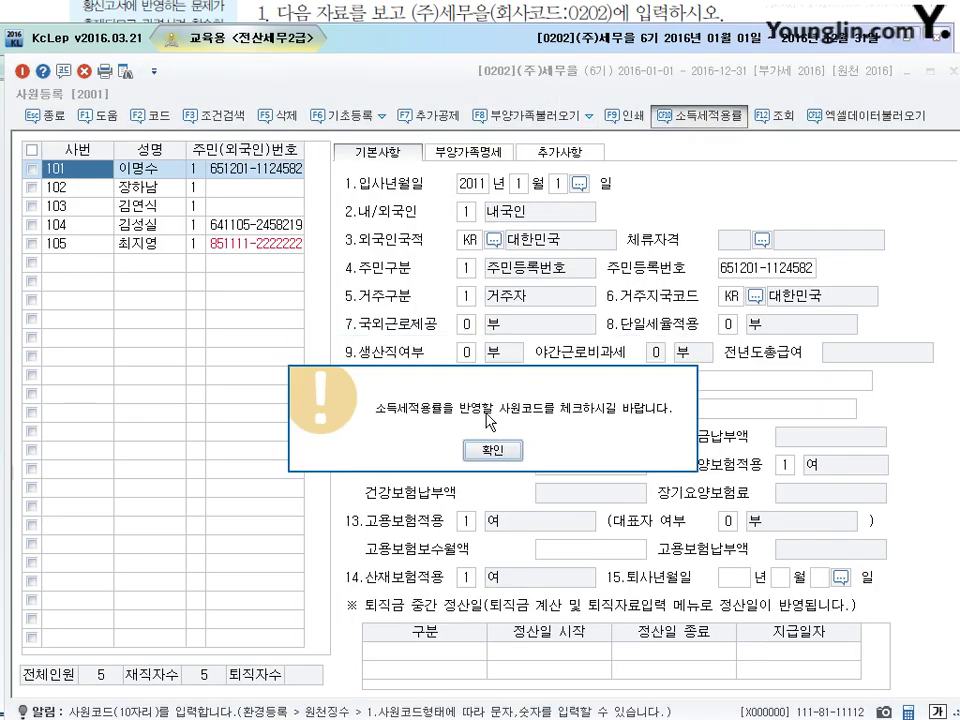
click(486, 447)
click(32, 170)
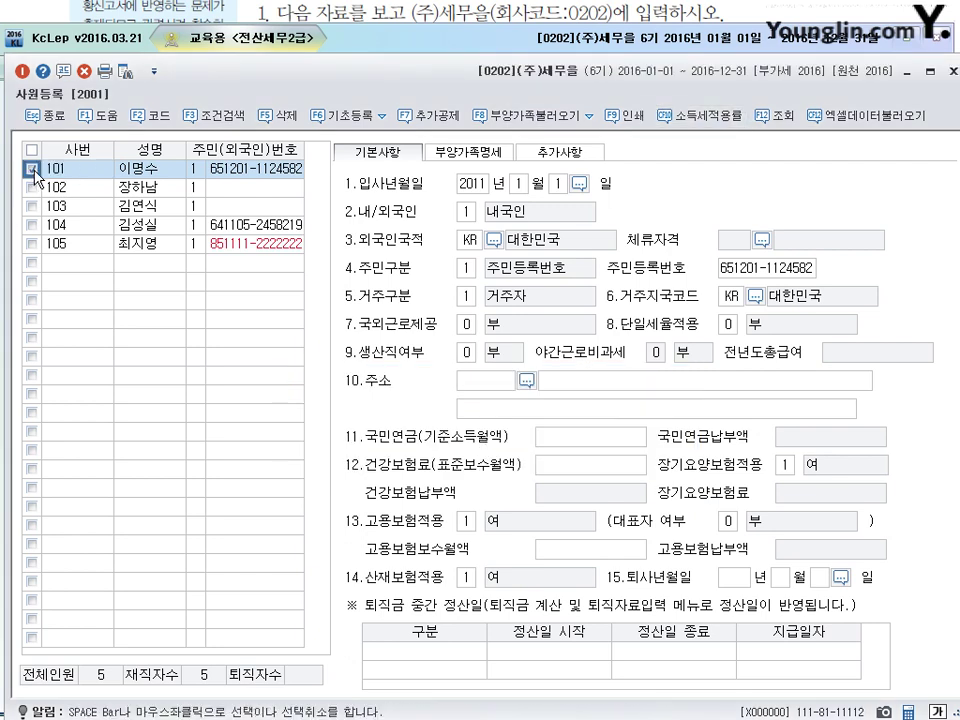
click(157, 178)
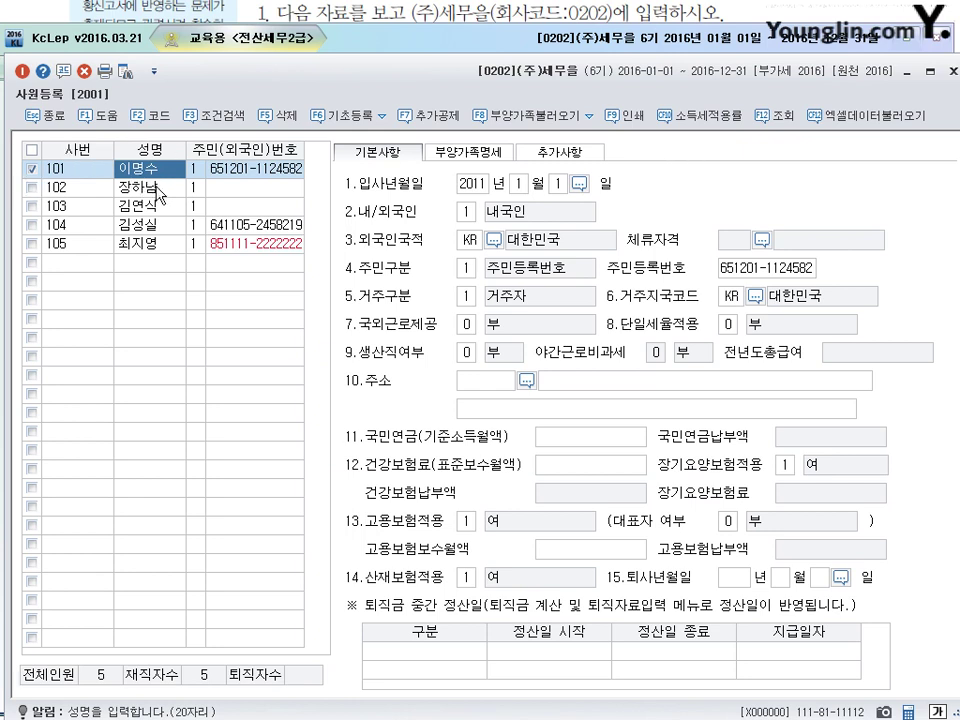
Step: Cancel the bulk income tax rate change (소득세적용률일괄변경) and close 사원등록
click(724, 116)
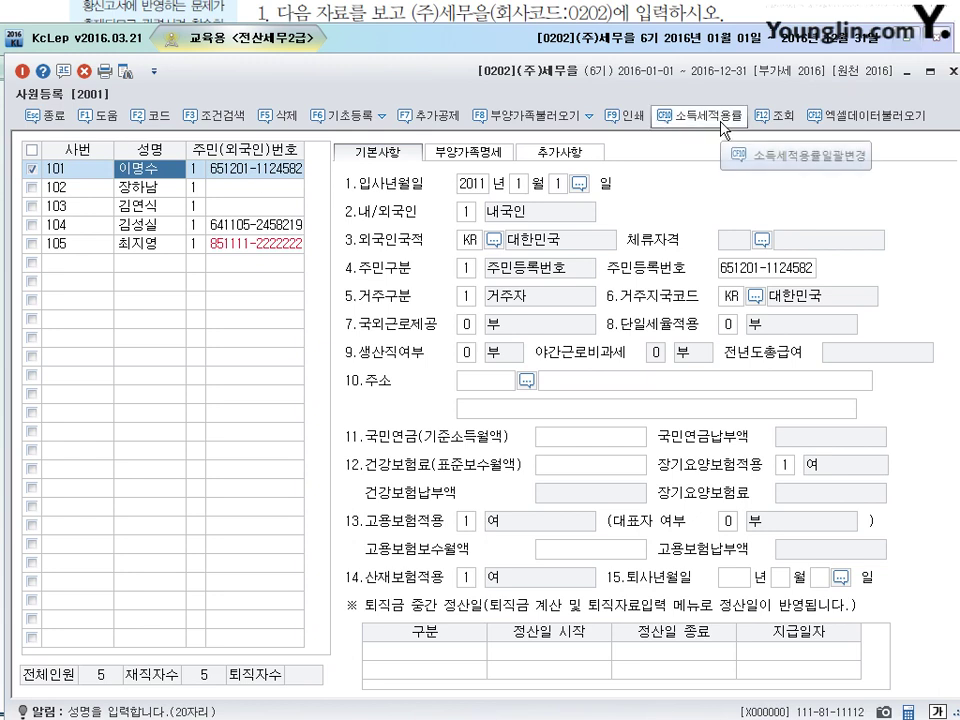
click(795, 155)
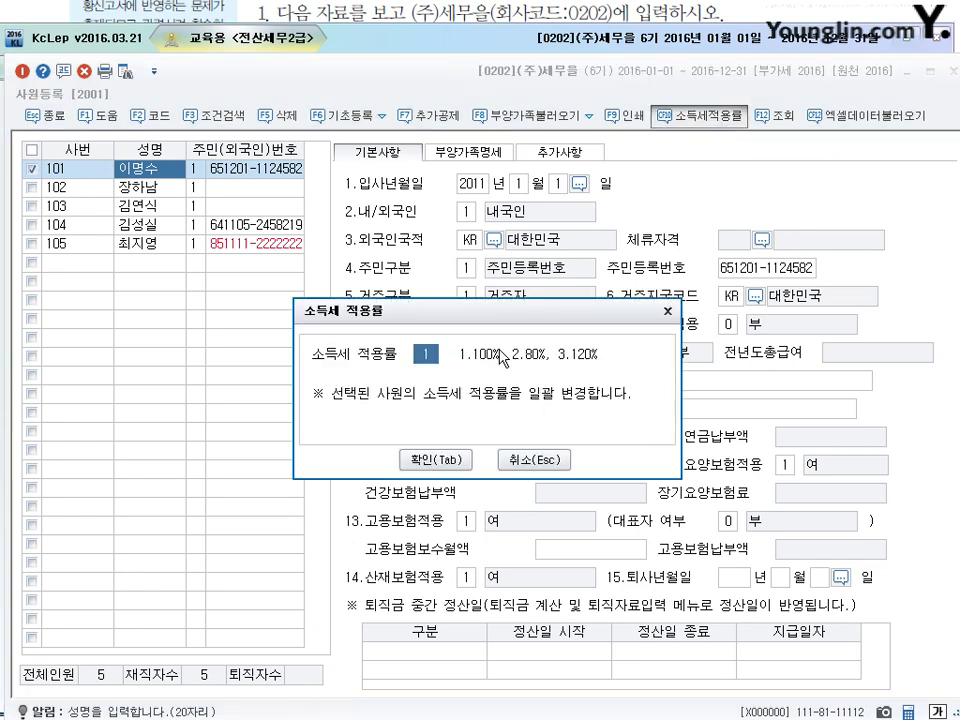
click(534, 460)
click(32, 169)
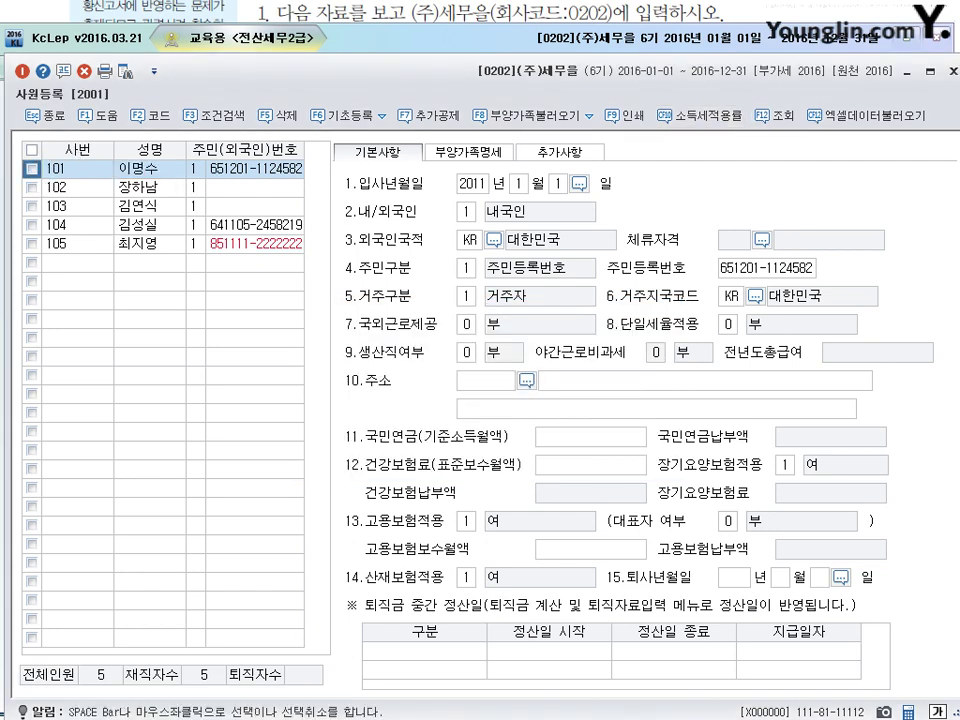
key(Escape)
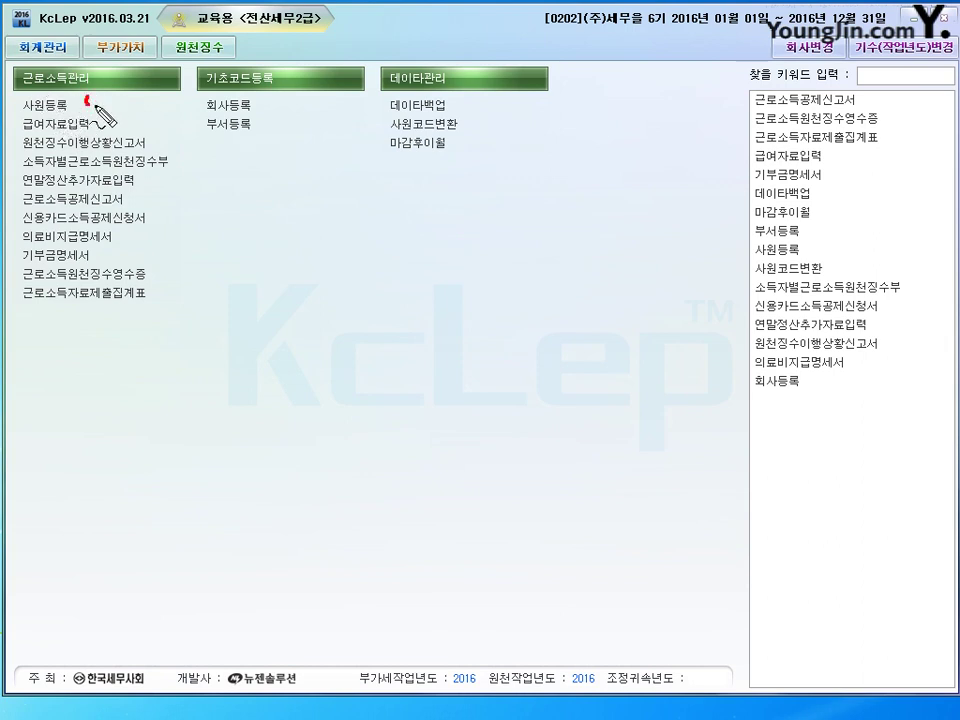
mouse_move(82, 92)
mouse_down()
mouse_move(108, 128)
mouse_move(162, 142)
mouse_move(158, 212)
mouse_up()
mouse_move(193, 43)
mouse_down()
mouse_move(214, 26)
mouse_move(200, 35)
mouse_up()
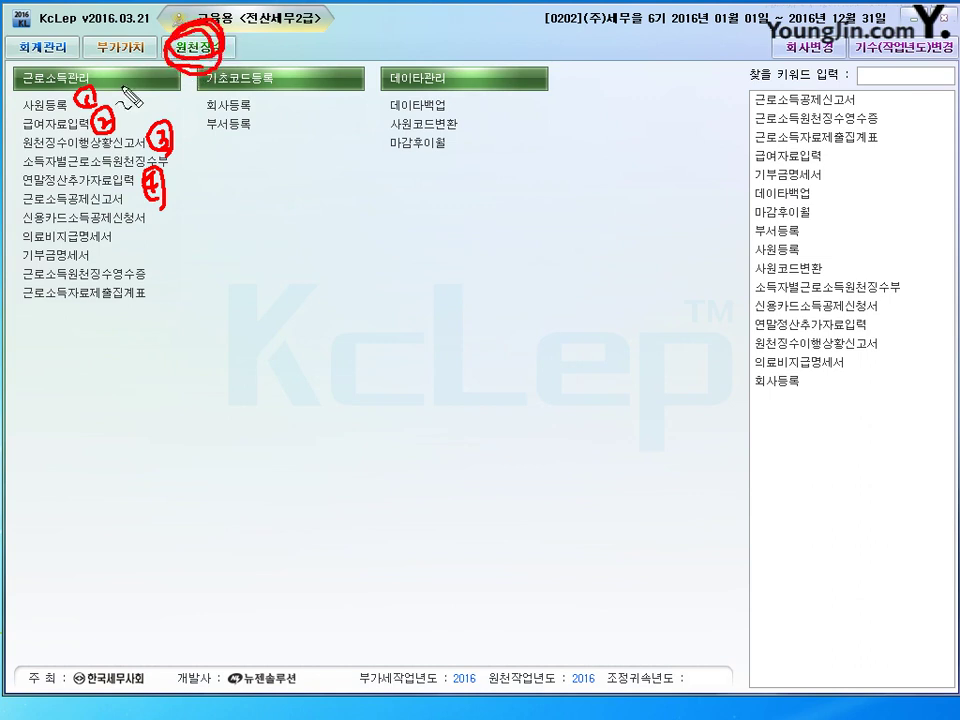
drag(118, 90, 128, 88)
drag(126, 130, 188, 132)
drag(172, 179, 190, 176)
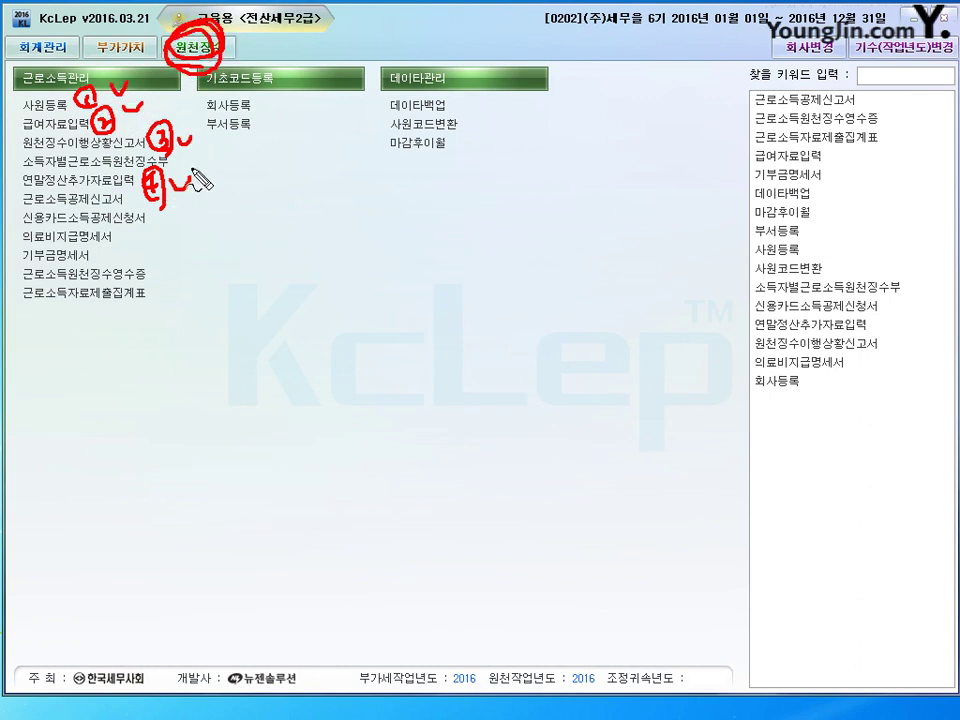
mouse_move(15, 210)
mouse_down()
mouse_move(60, 186)
mouse_move(125, 182)
mouse_move(8, 186)
mouse_move(97, 193)
mouse_up()
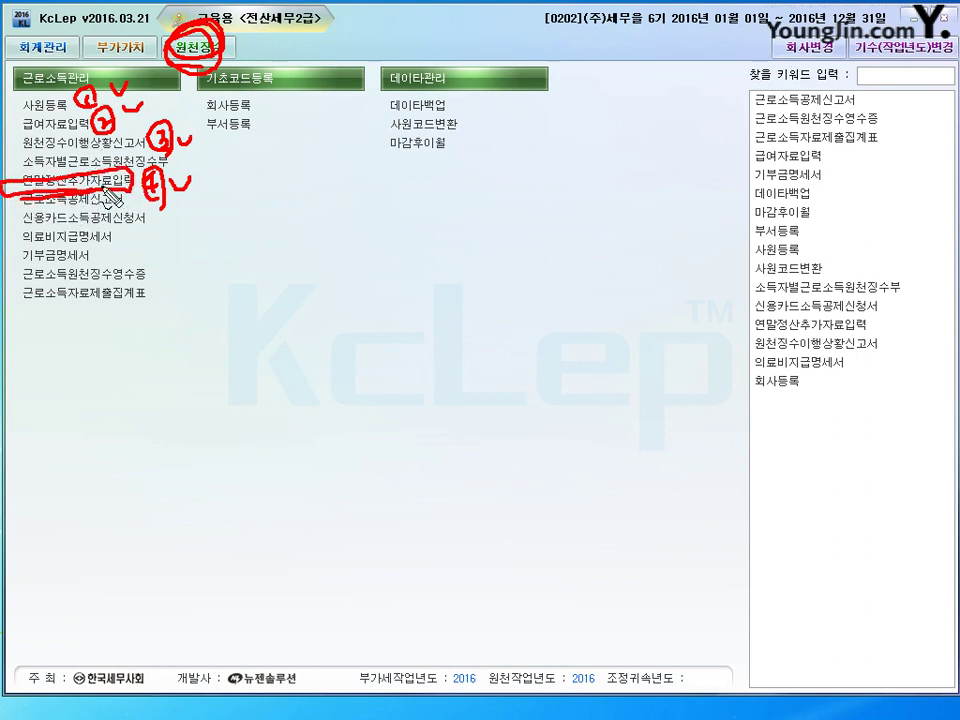
drag(188, 182, 213, 190)
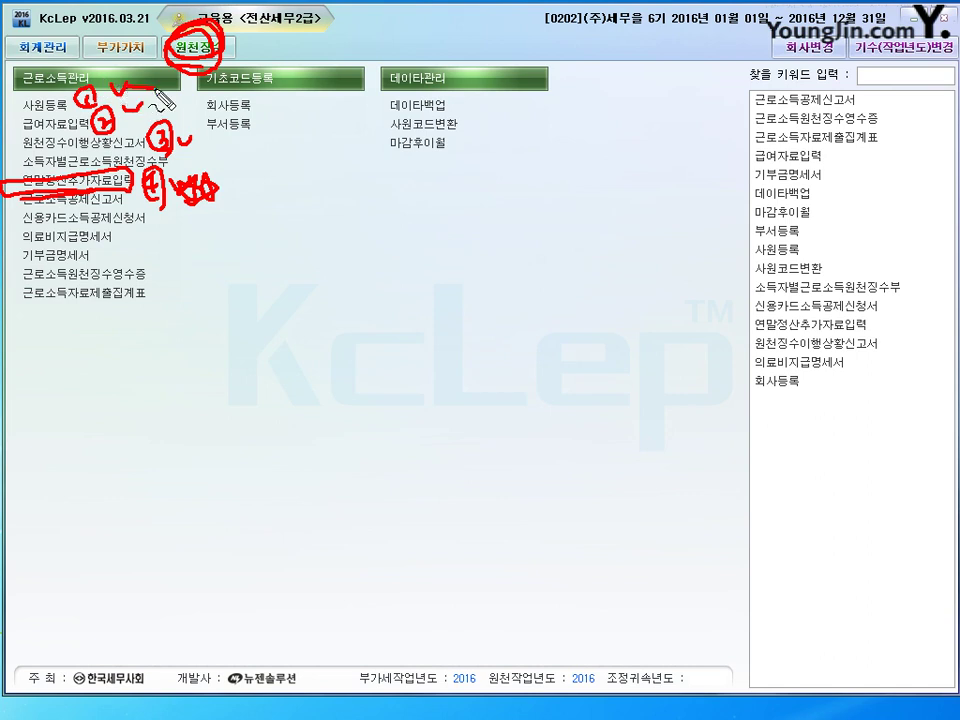
drag(118, 88, 178, 96)
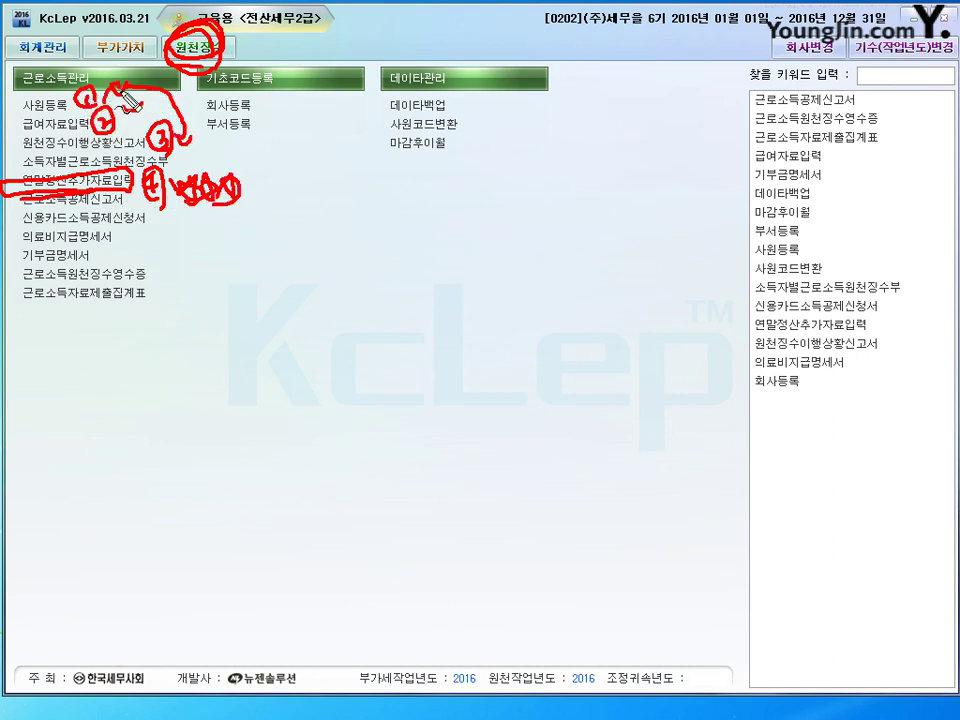
mouse_move(125, 92)
mouse_down()
mouse_move(100, 80)
mouse_move(140, 82)
mouse_move(148, 113)
mouse_up()
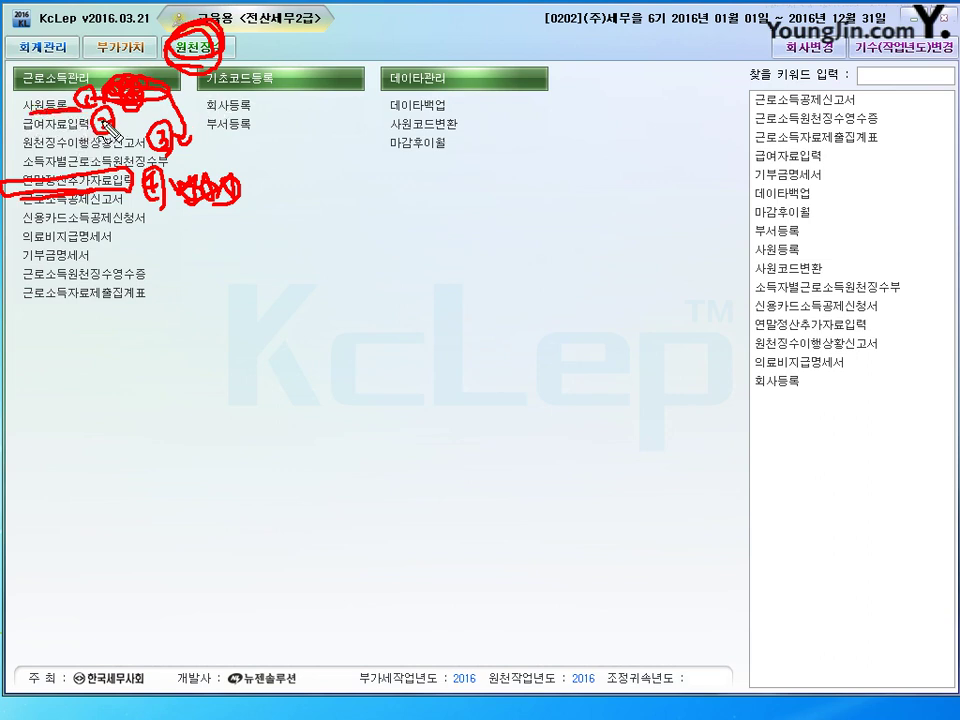
drag(150, 118, 352, 160)
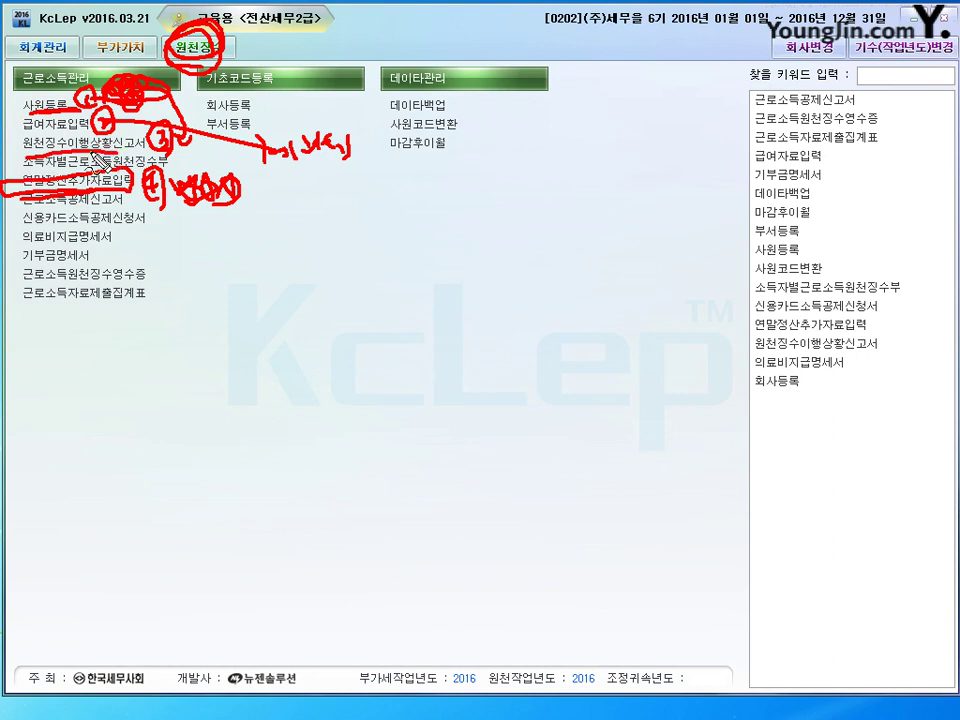
drag(22, 126, 16, 152)
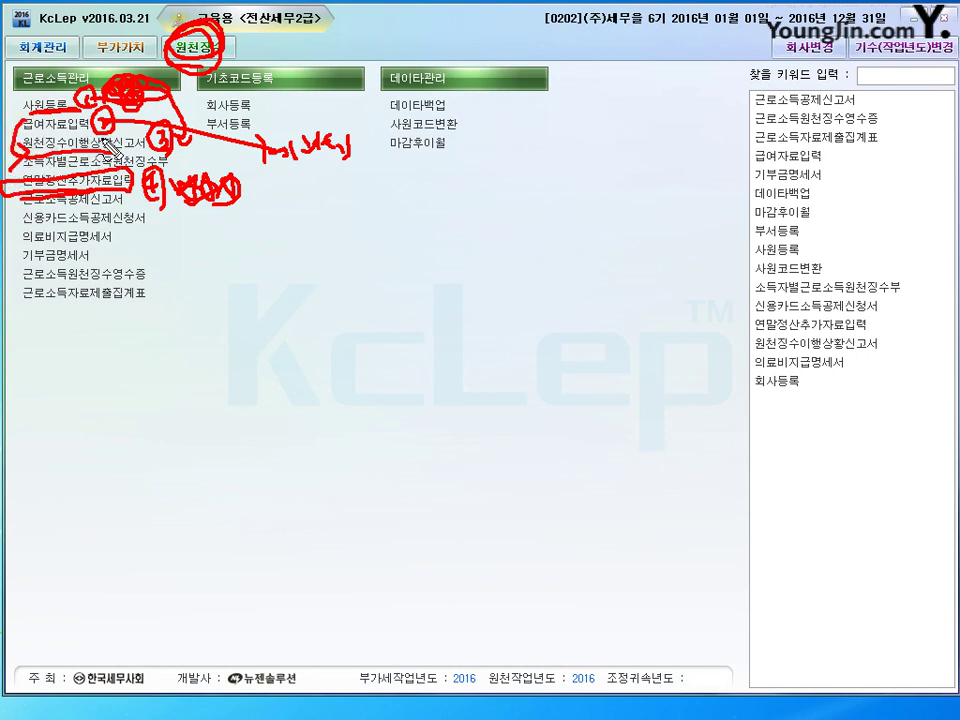
mouse_move(236, 182)
mouse_down()
mouse_move(285, 209)
mouse_move(321, 204)
mouse_move(319, 214)
mouse_move(402, 216)
mouse_move(418, 212)
mouse_move(420, 199)
mouse_up()
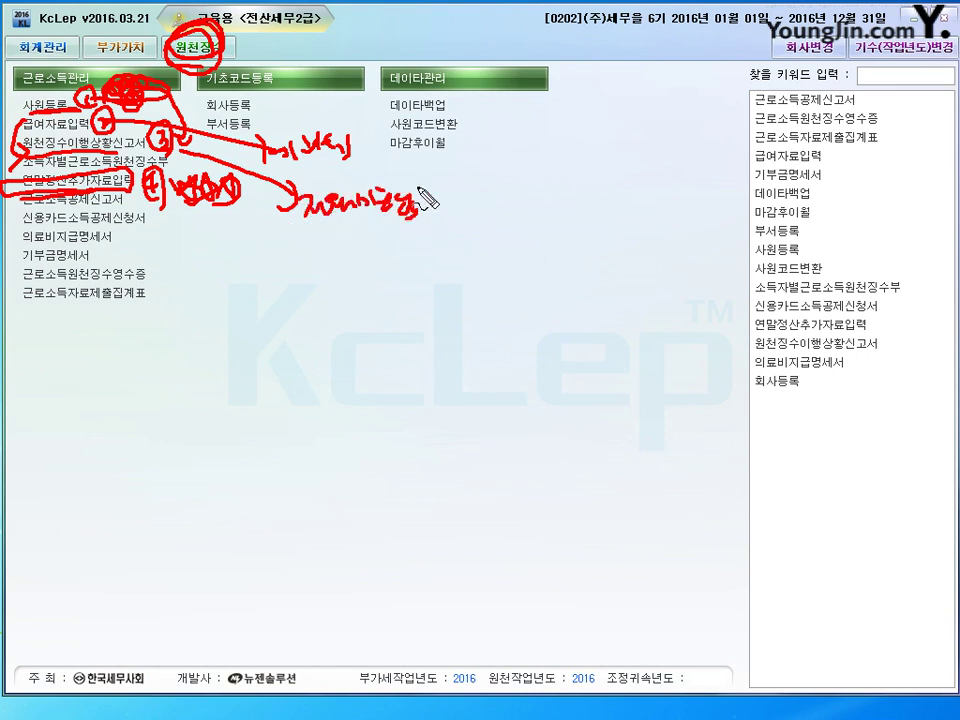
key(Escape)
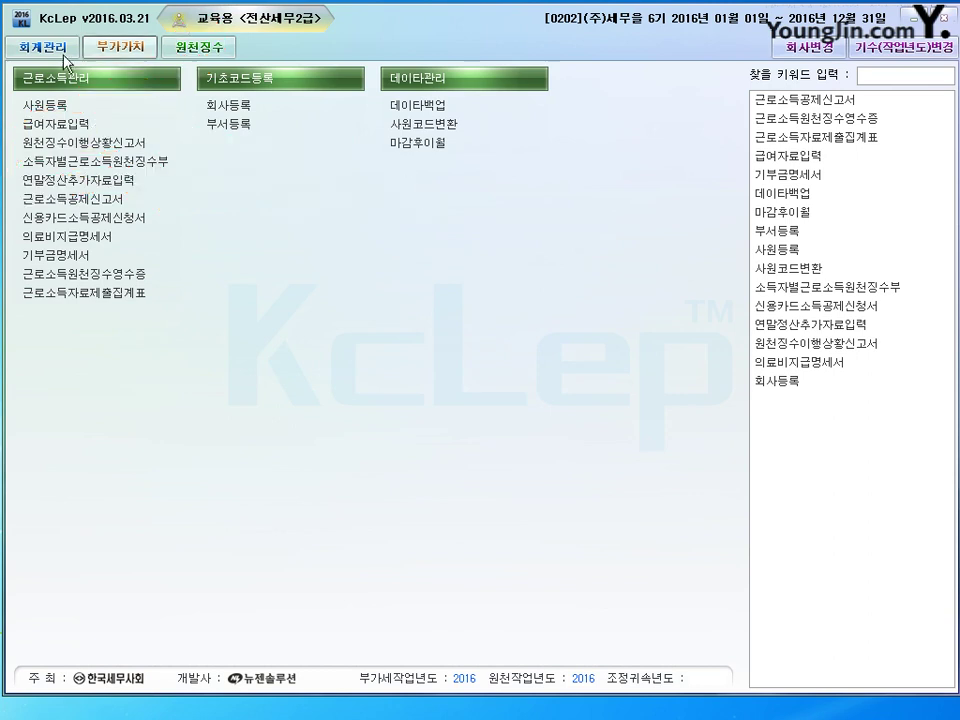
Step: In 급여자료입력's F4 수당공제 setup, move 1003 직책수당 below 월차수당
click(70, 124)
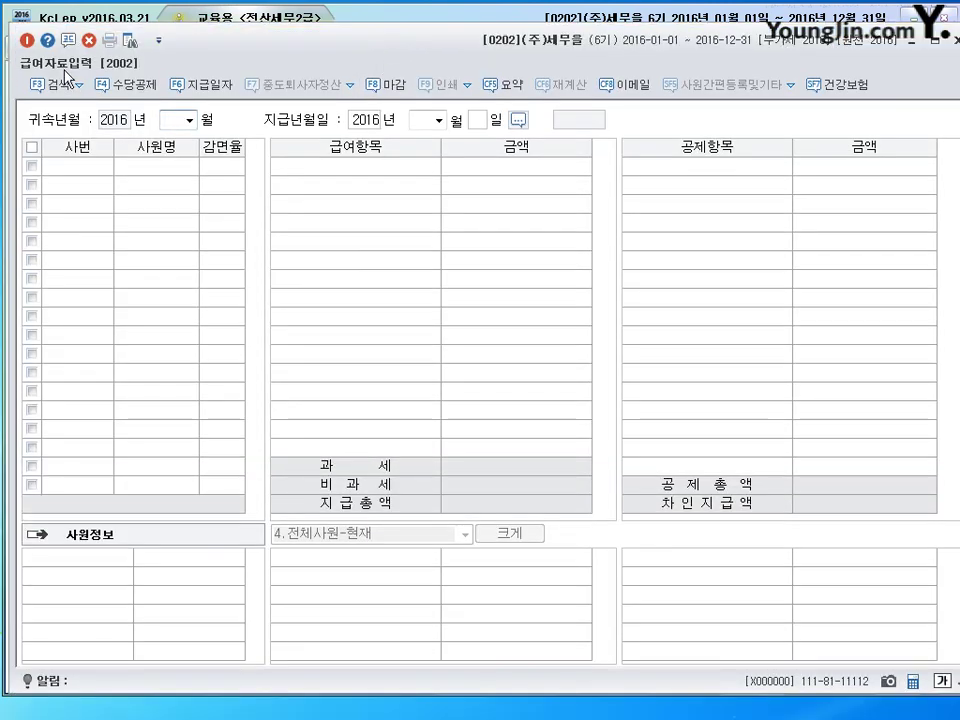
click(125, 85)
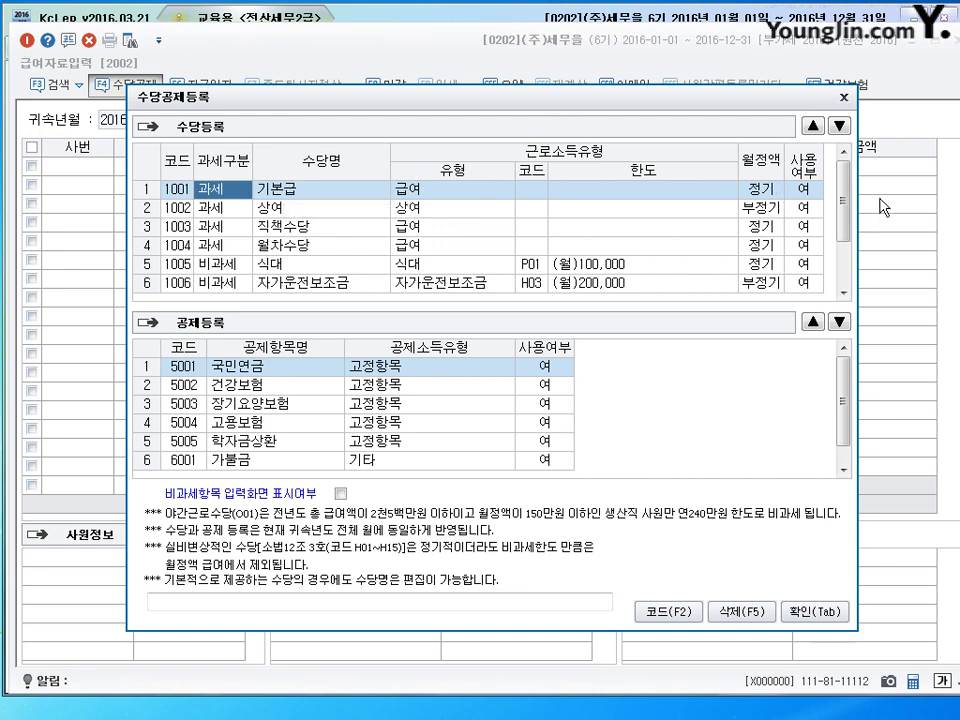
click(279, 212)
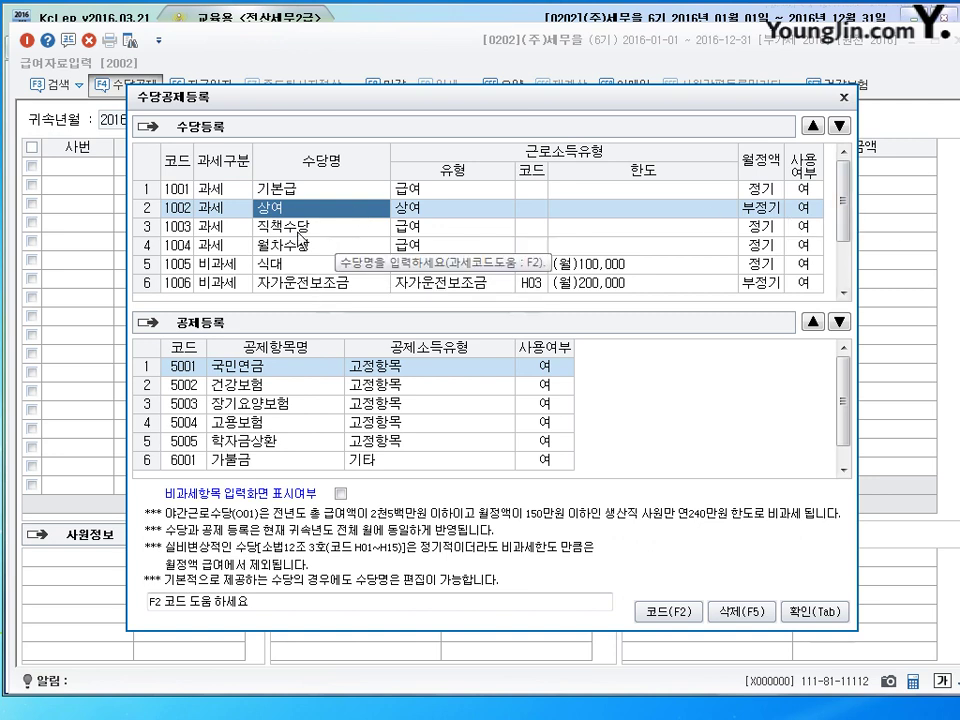
click(219, 232)
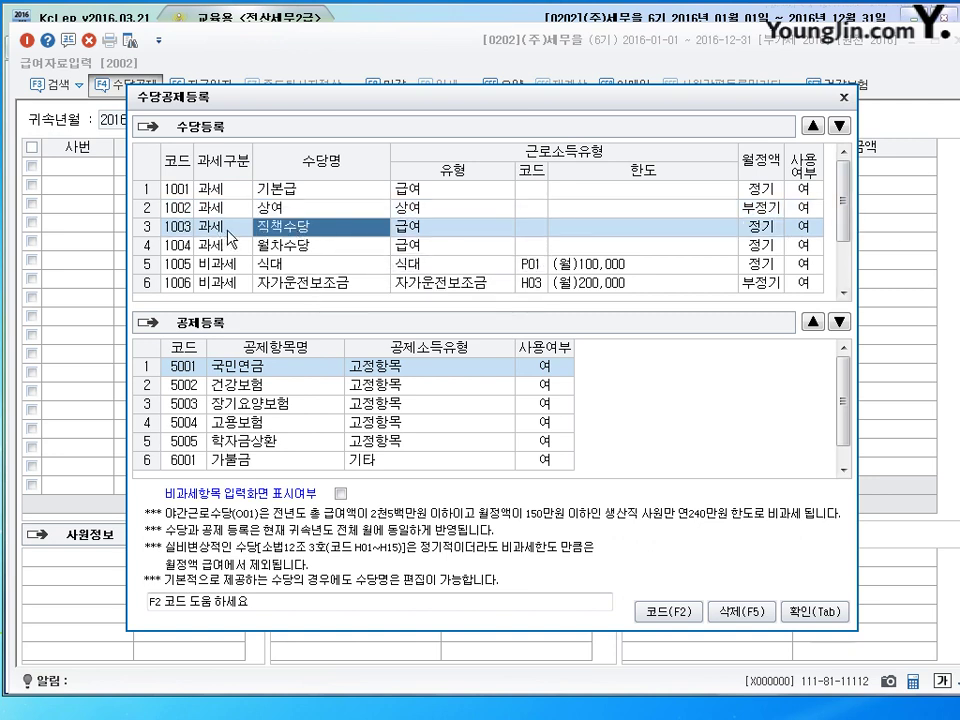
key(Down)
key(Up)
key(Down)
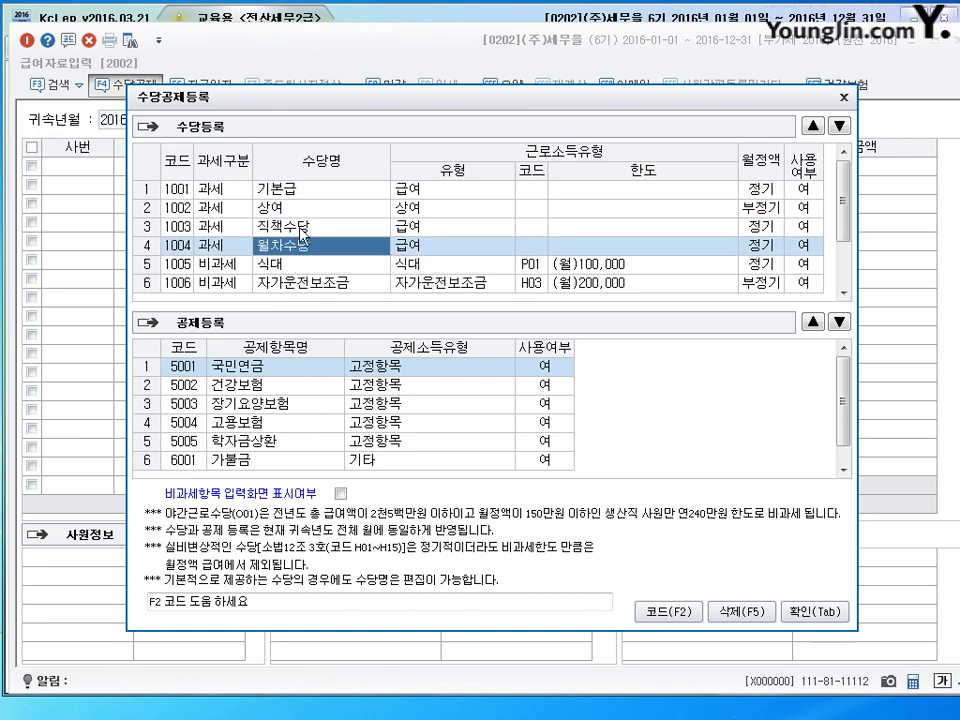
key(Up)
key(Down)
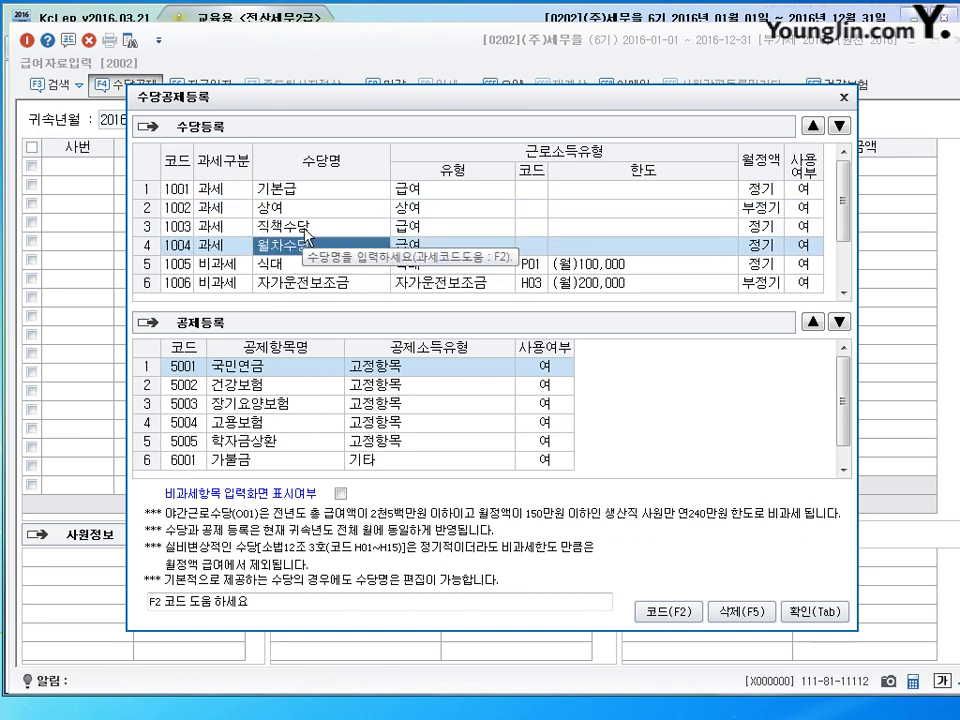
key(Up)
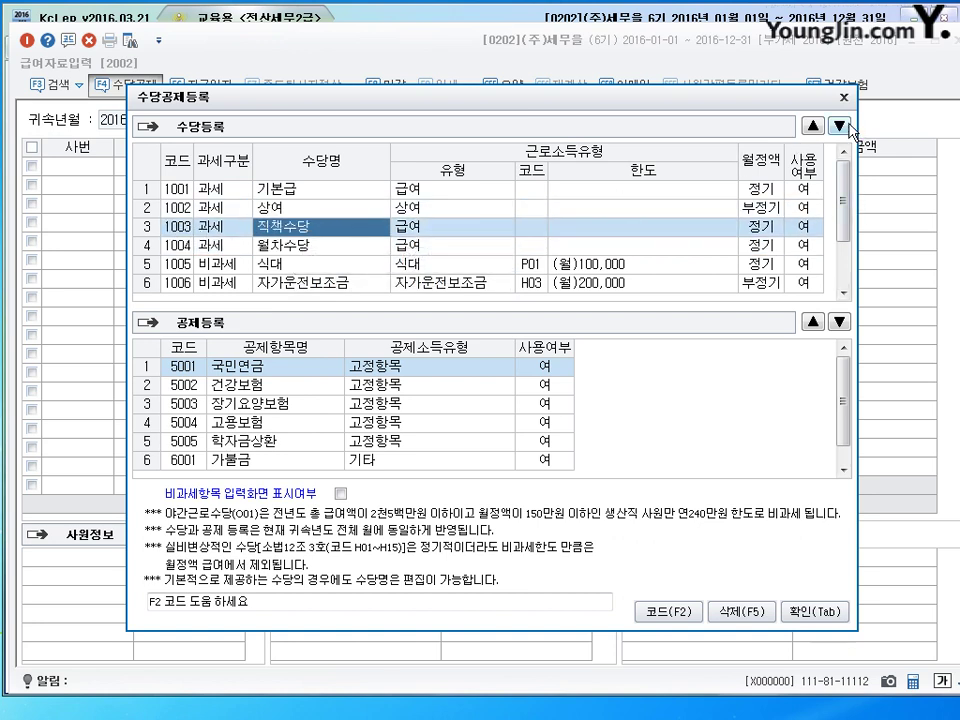
click(843, 126)
Step: Reposition the allowance setup window and check the 월차수당, 직책수당 and 식대 rows
click(300, 188)
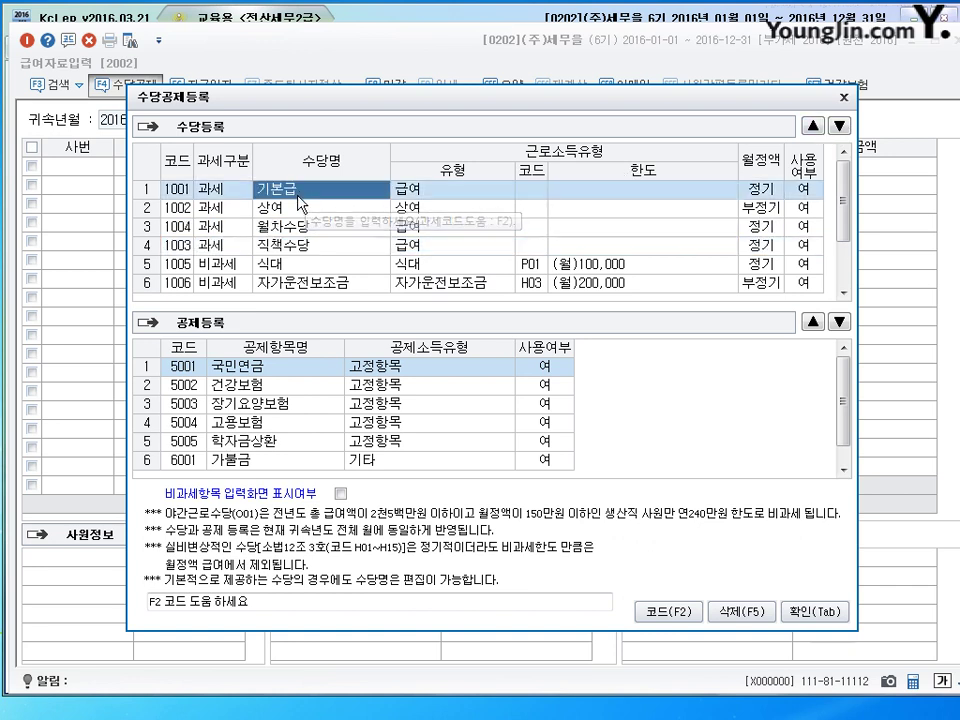
drag(400, 113, 430, 271)
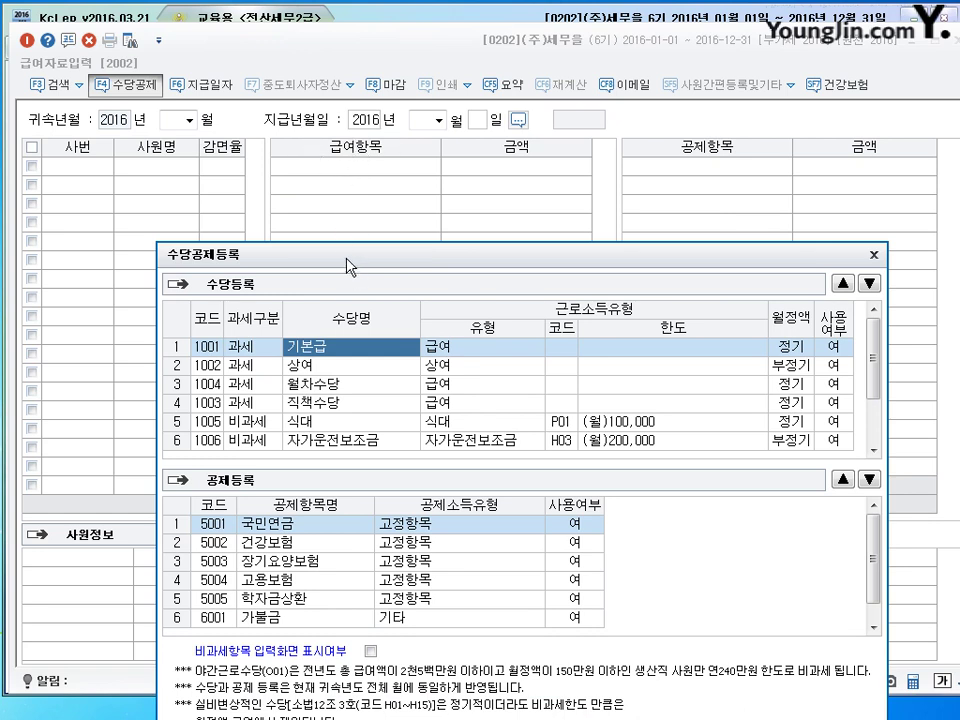
drag(343, 254, 343, 203)
click(323, 337)
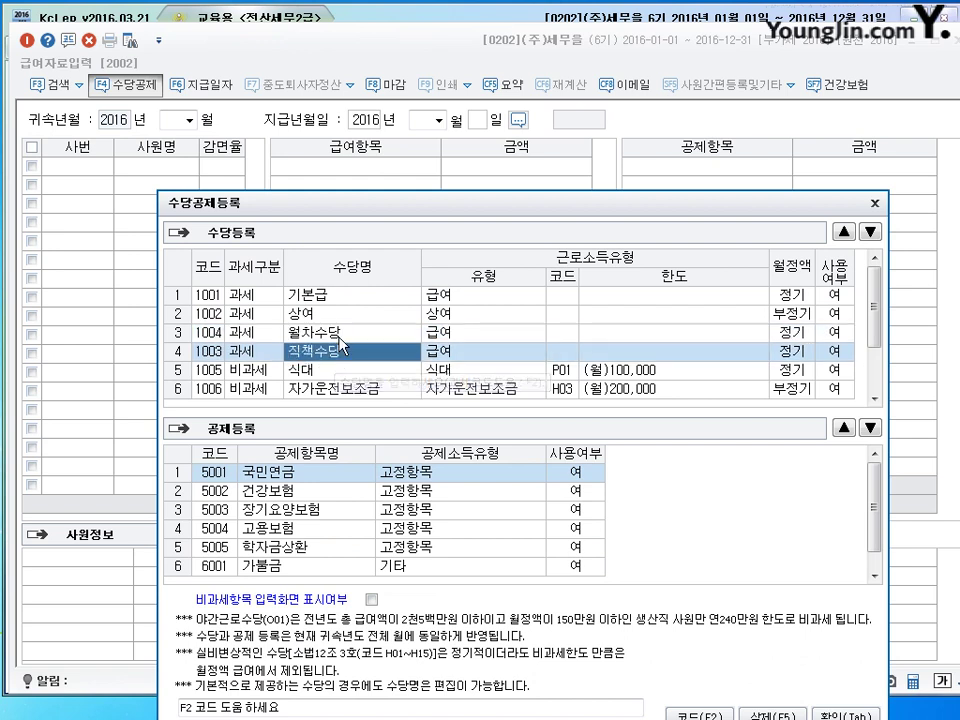
click(348, 357)
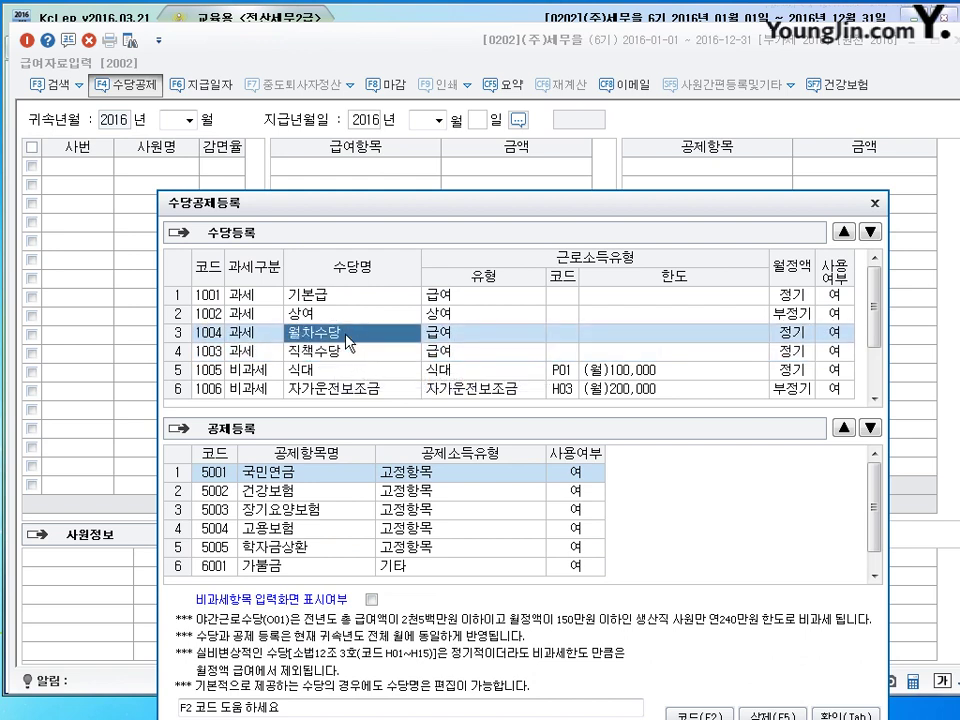
drag(347, 193, 314, 145)
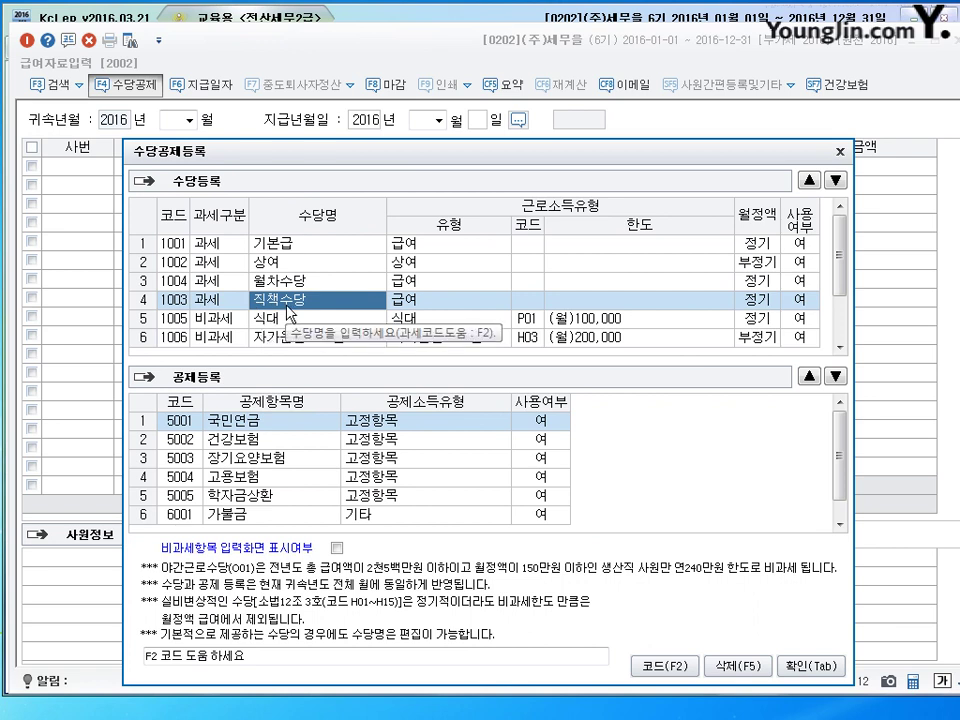
click(290, 316)
scroll(300, 330, down, 1)
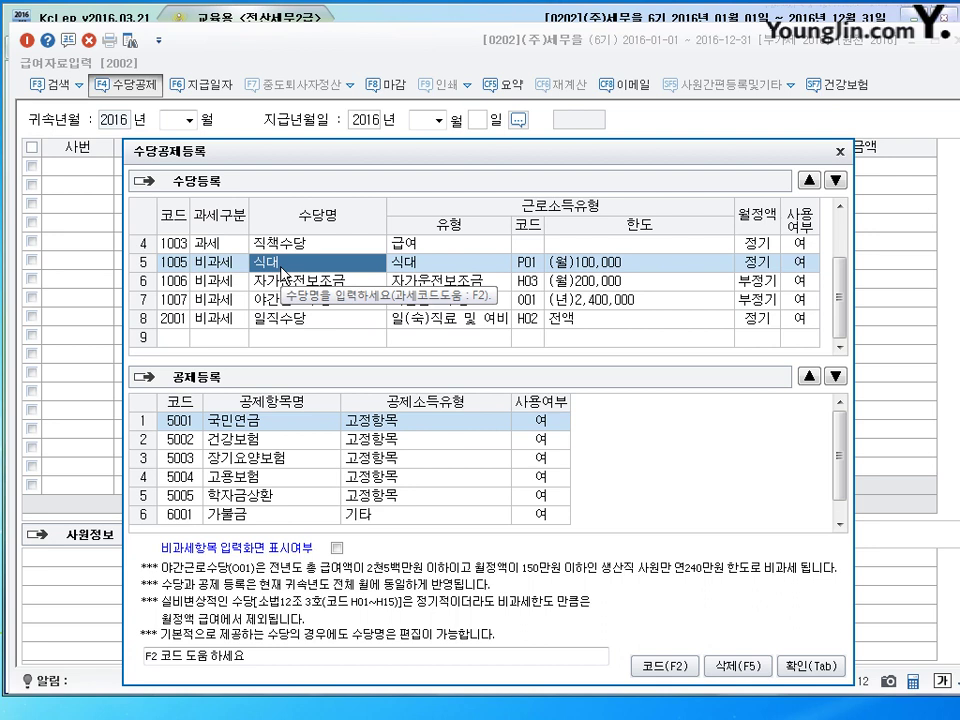
Step: Set 야간근로수당's 사용여부 to 부 so it is no longer used
click(279, 283)
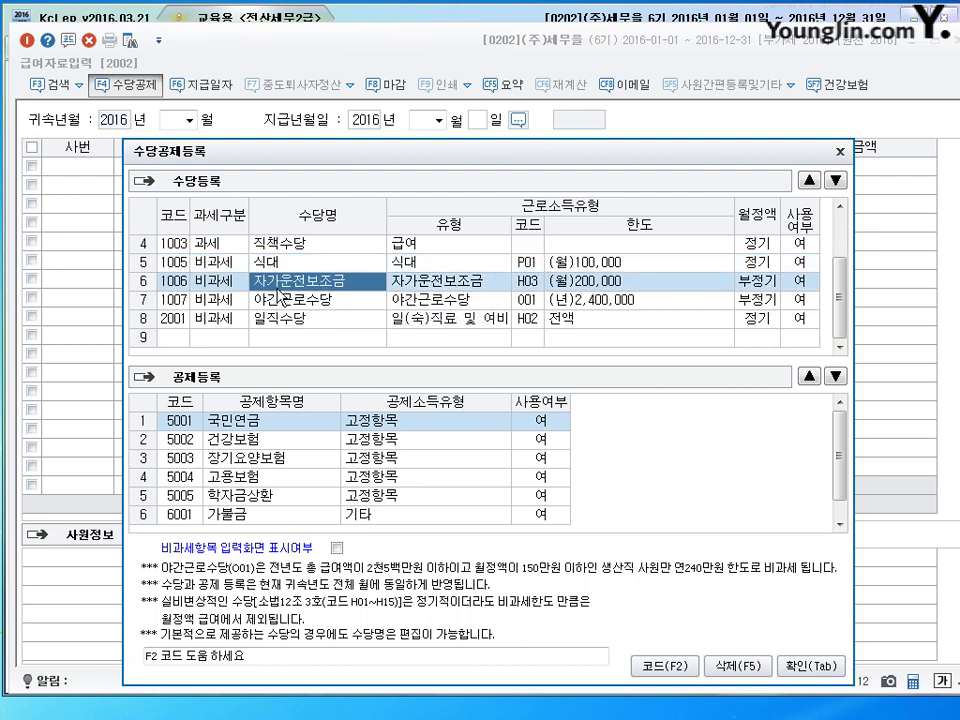
click(280, 300)
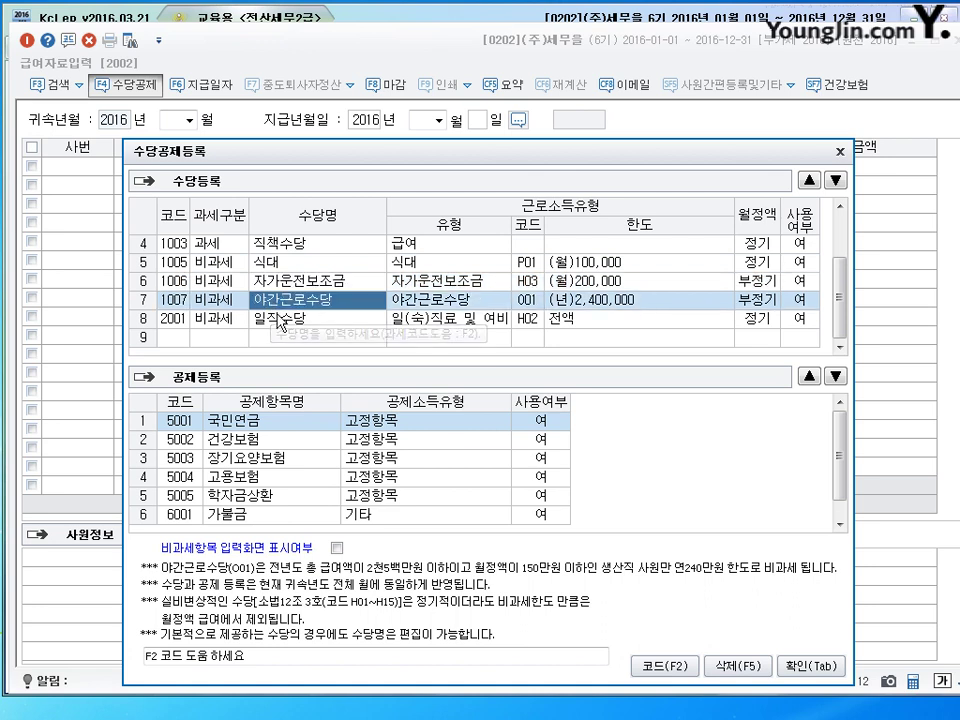
click(281, 319)
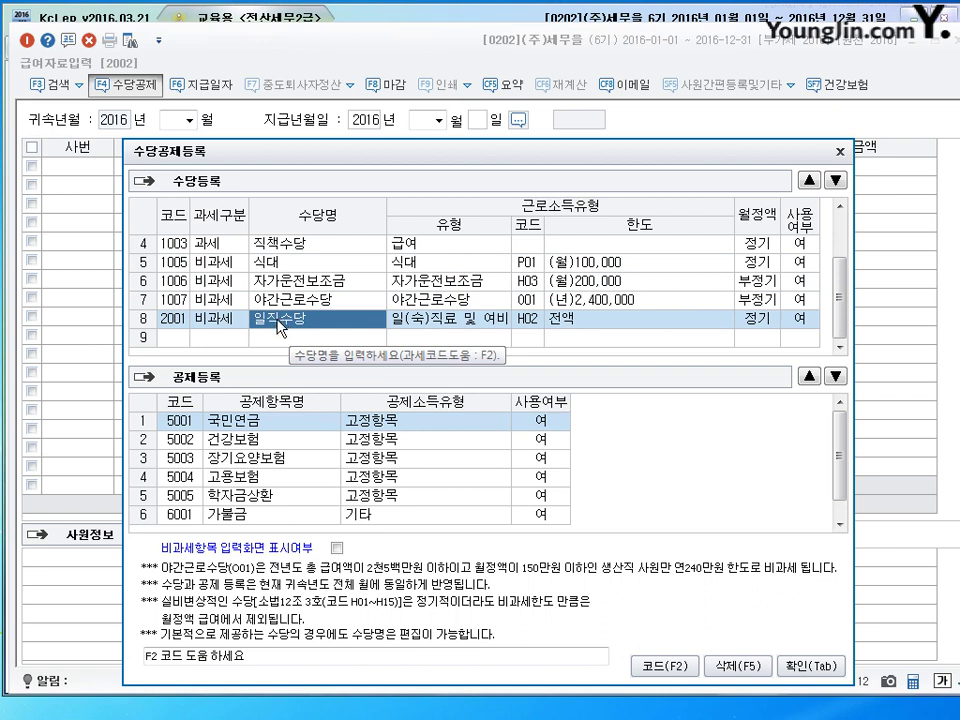
click(280, 304)
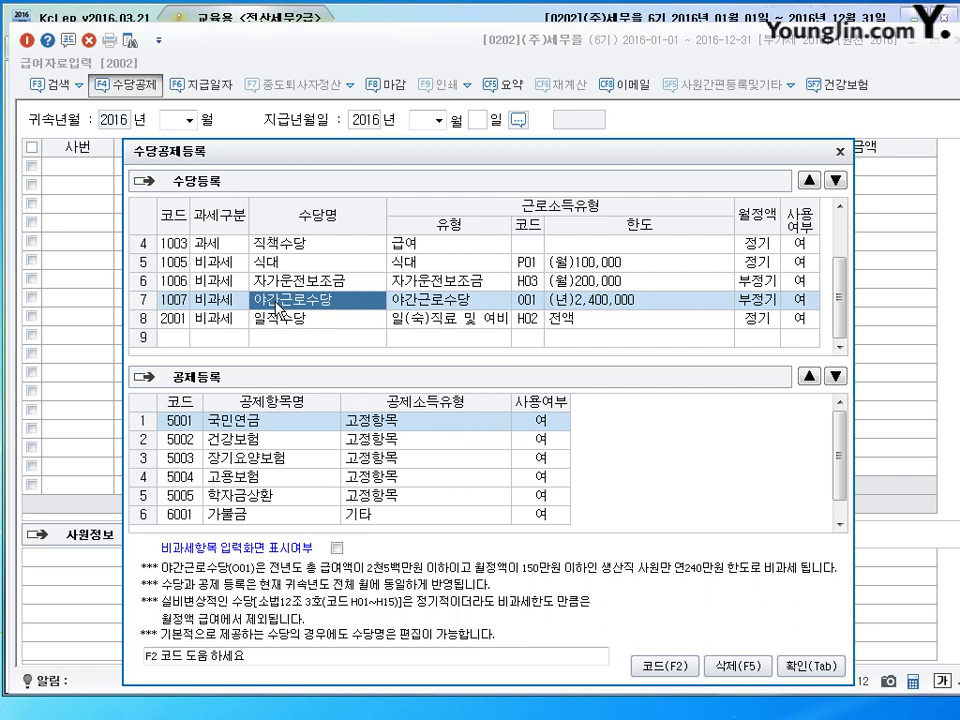
click(812, 300)
click(731, 300)
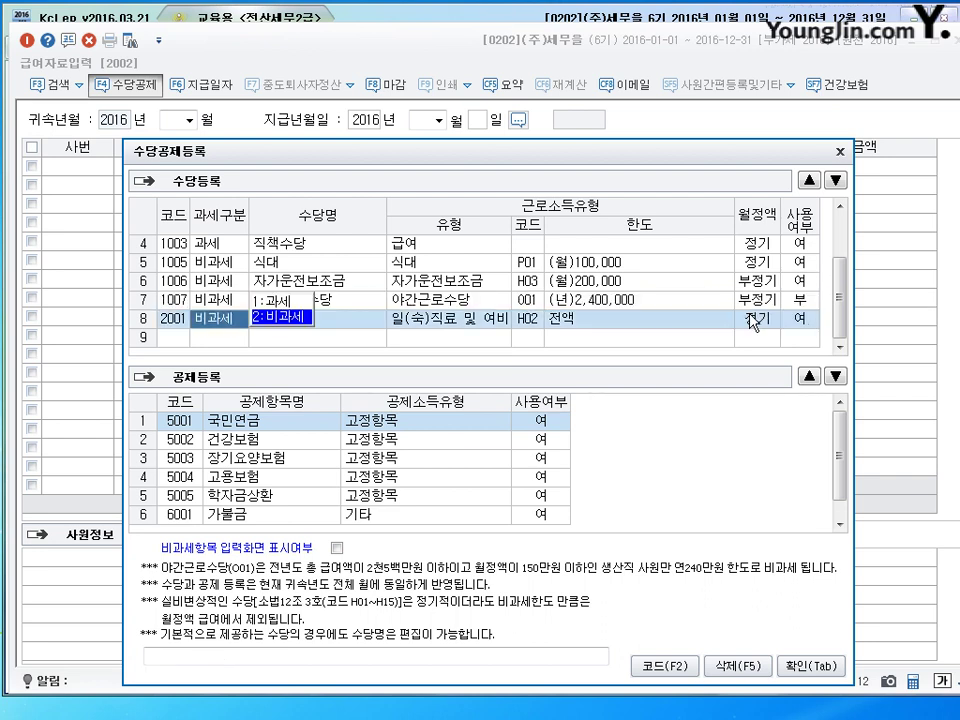
Step: Set row 8's tax category to 과세 (taxable)
click(235, 339)
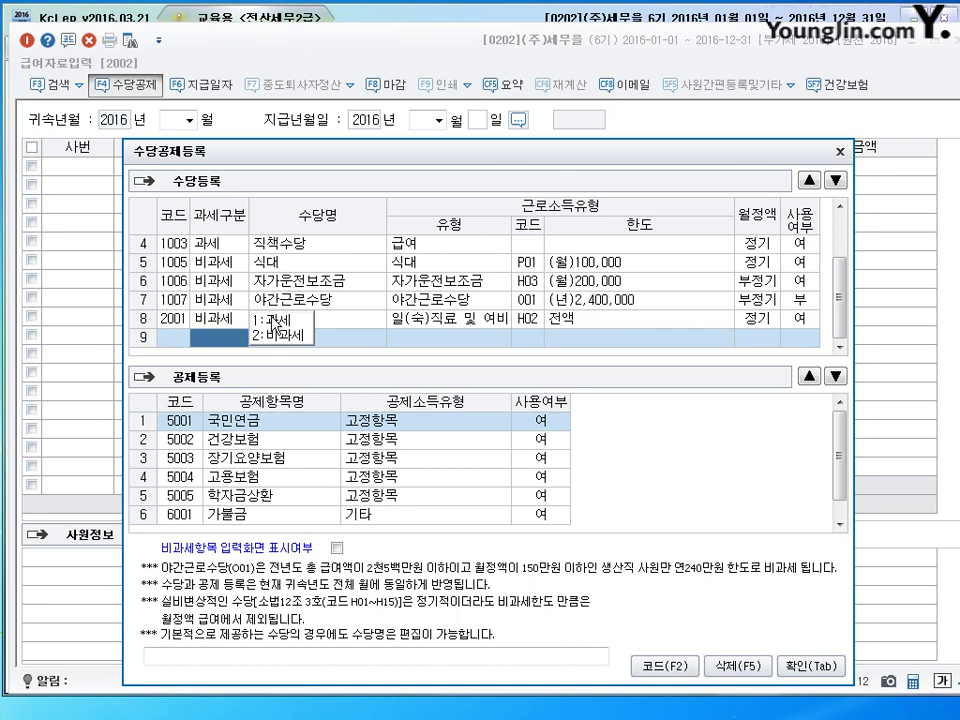
click(221, 318)
click(357, 318)
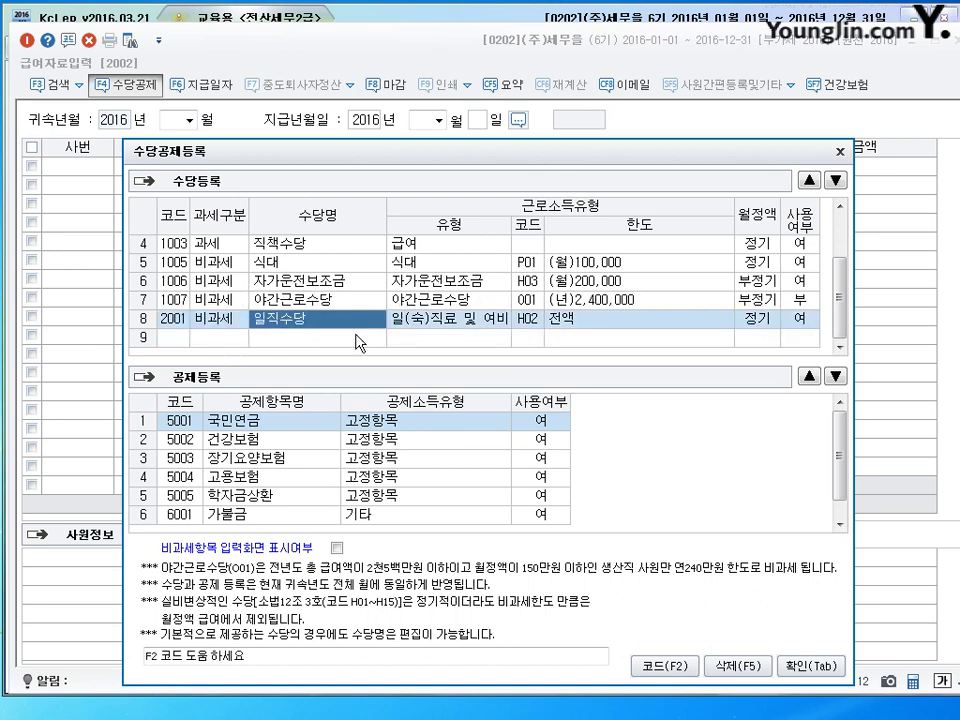
click(212, 320)
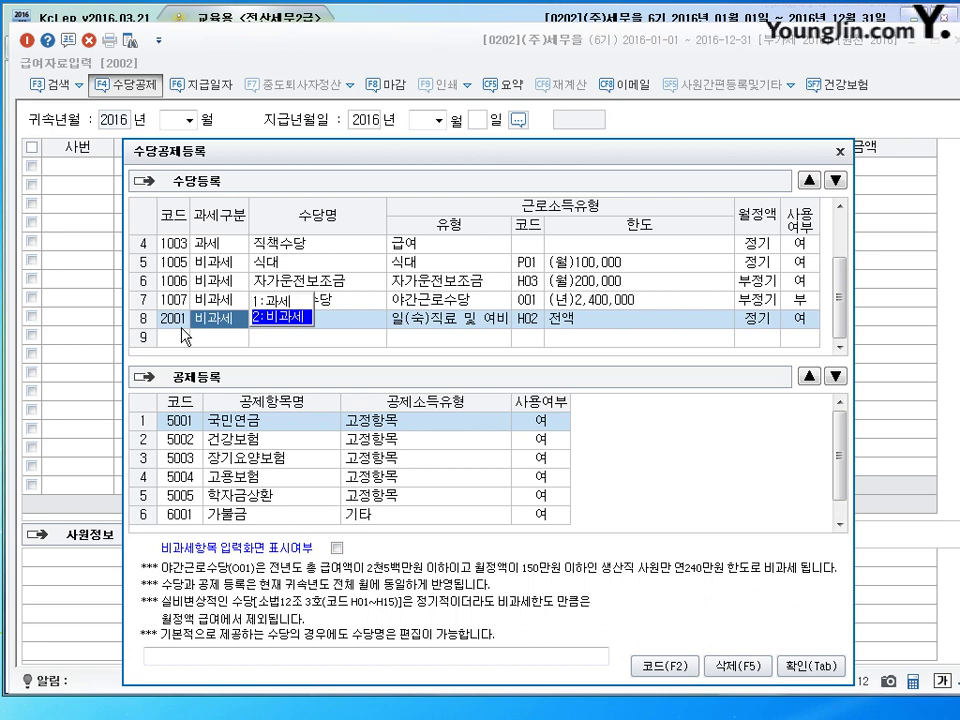
key(Return)
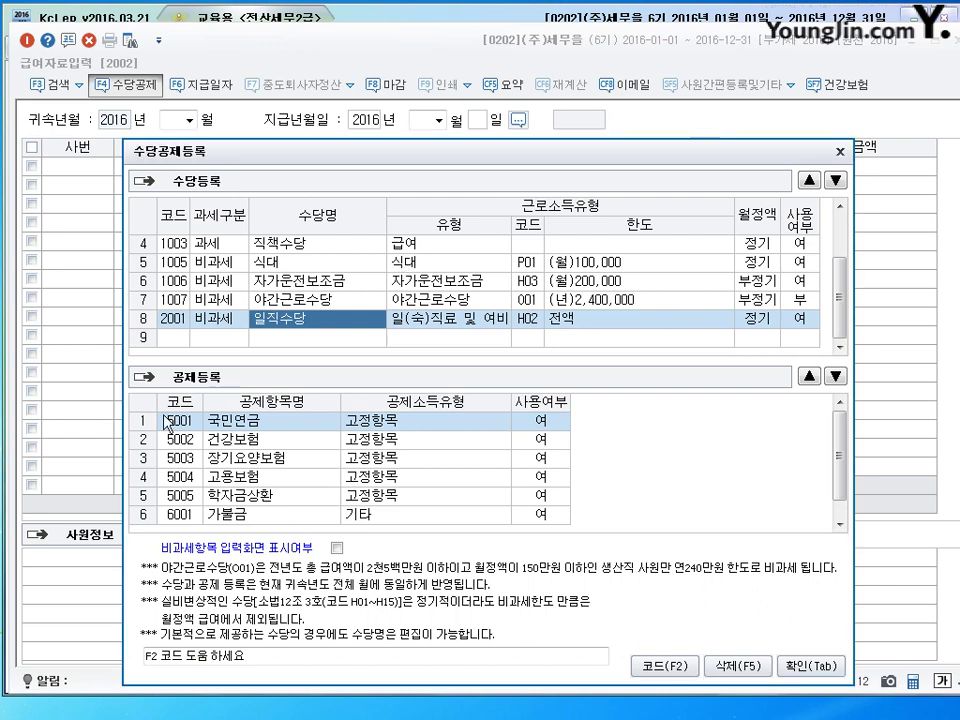
click(182, 334)
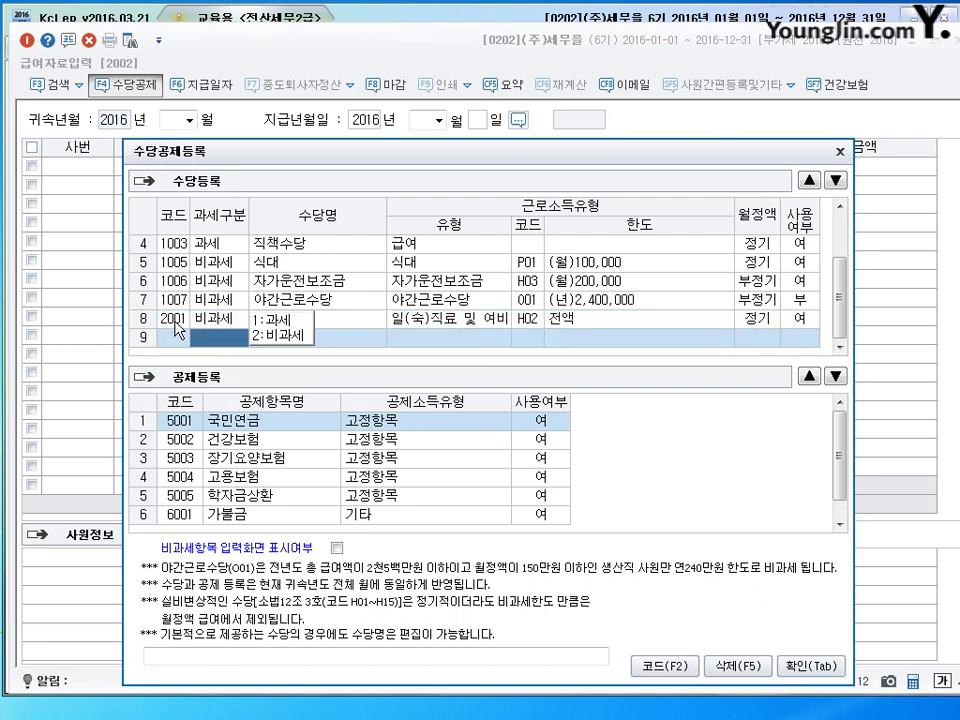
key(Up)
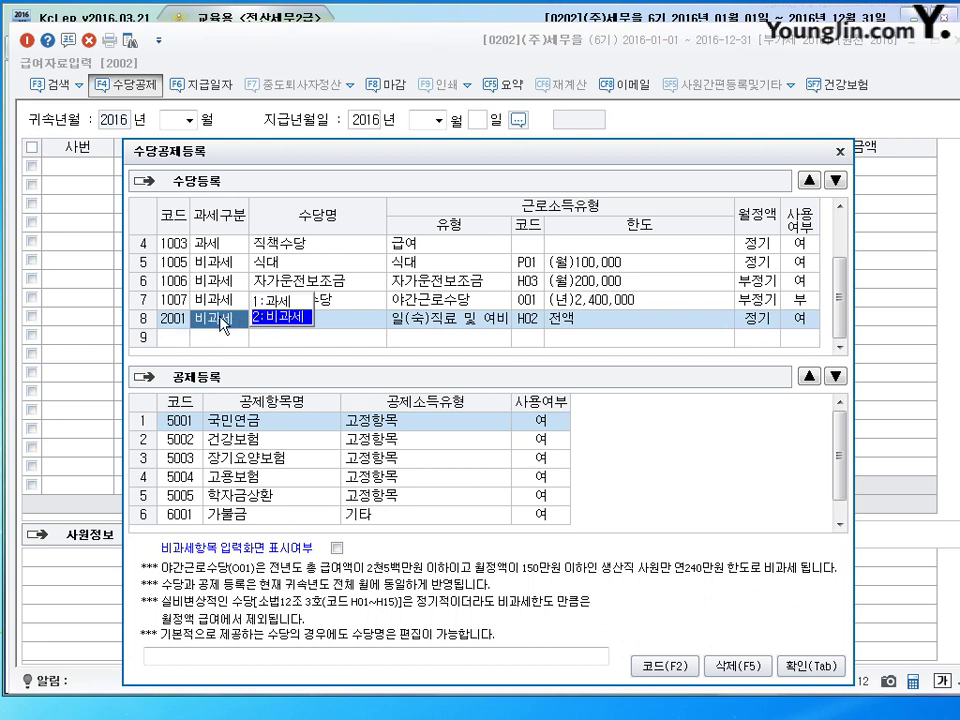
key(1)
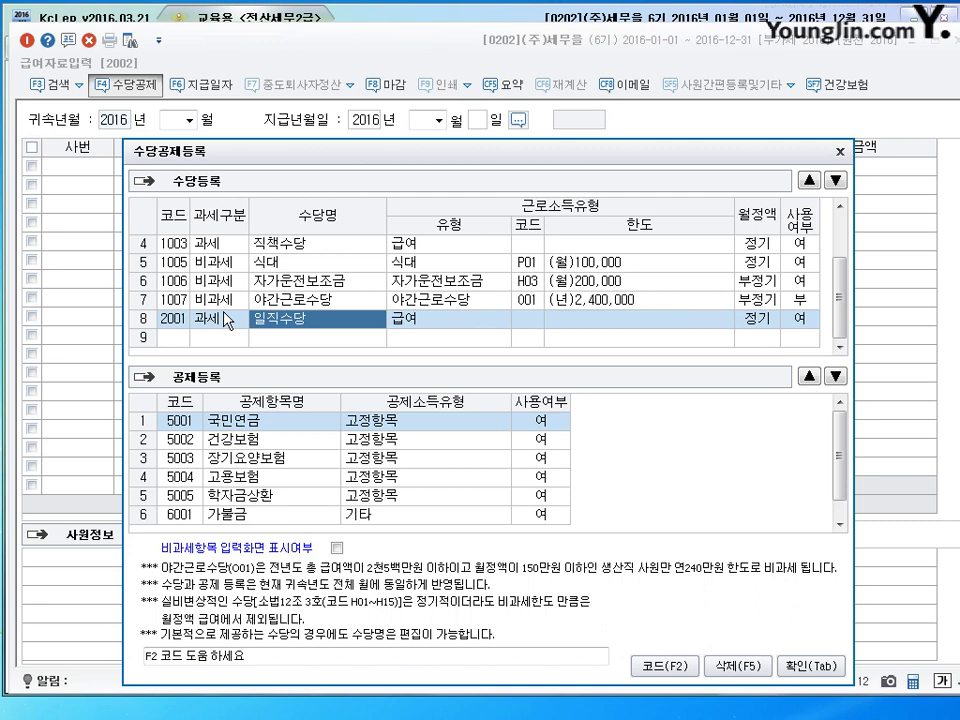
Step: Name row 8 자격수당 with income type 급여, regular (정기) payment, in use (여)
text(자격수당)
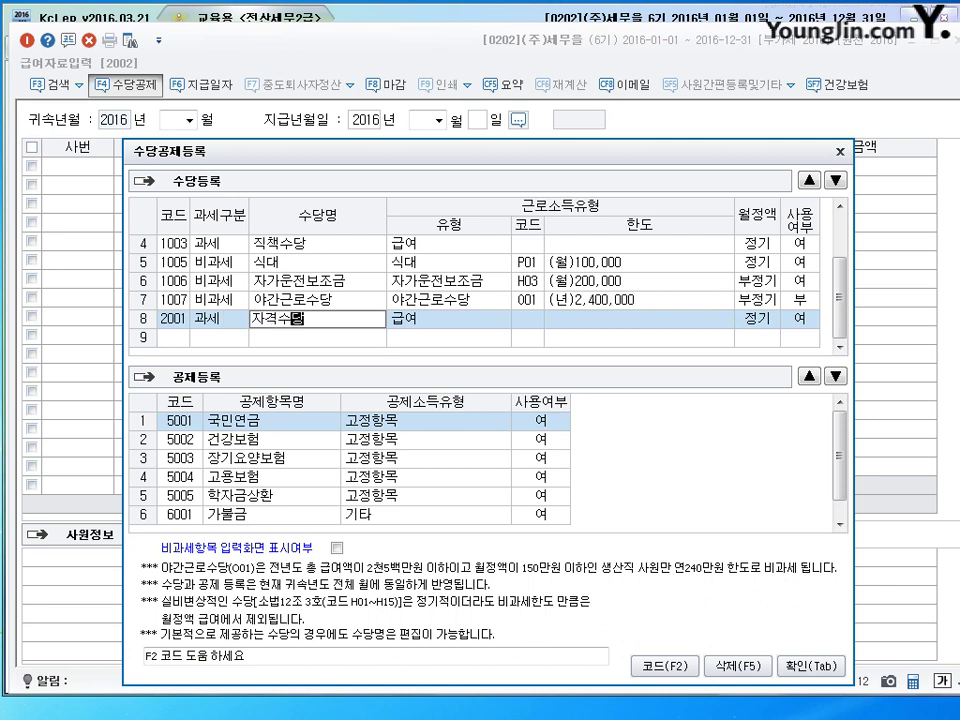
key(Return)
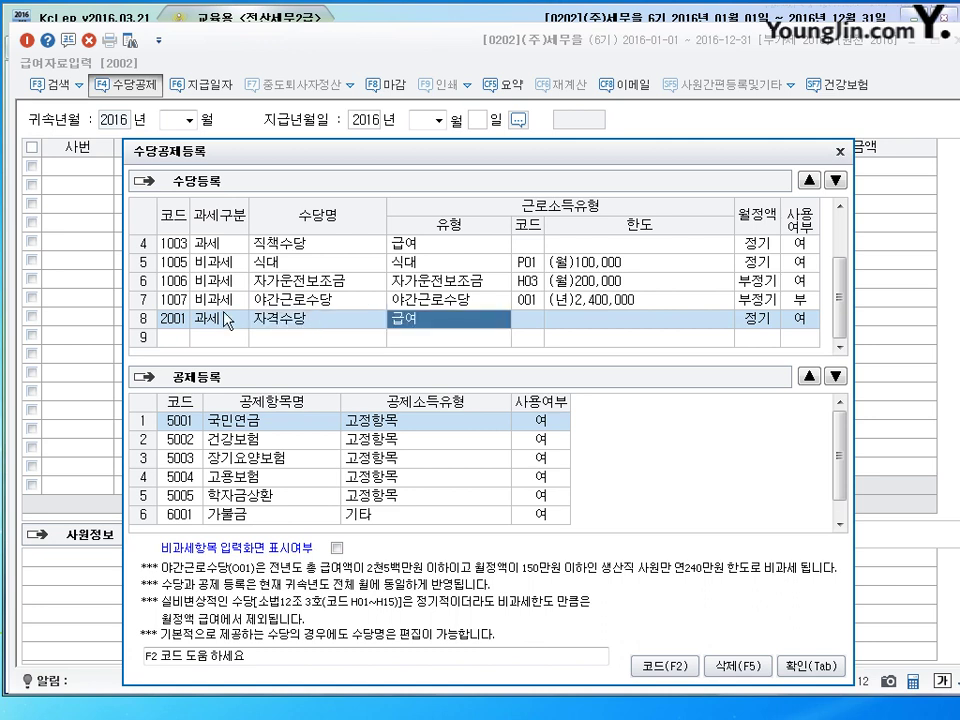
key(F2)
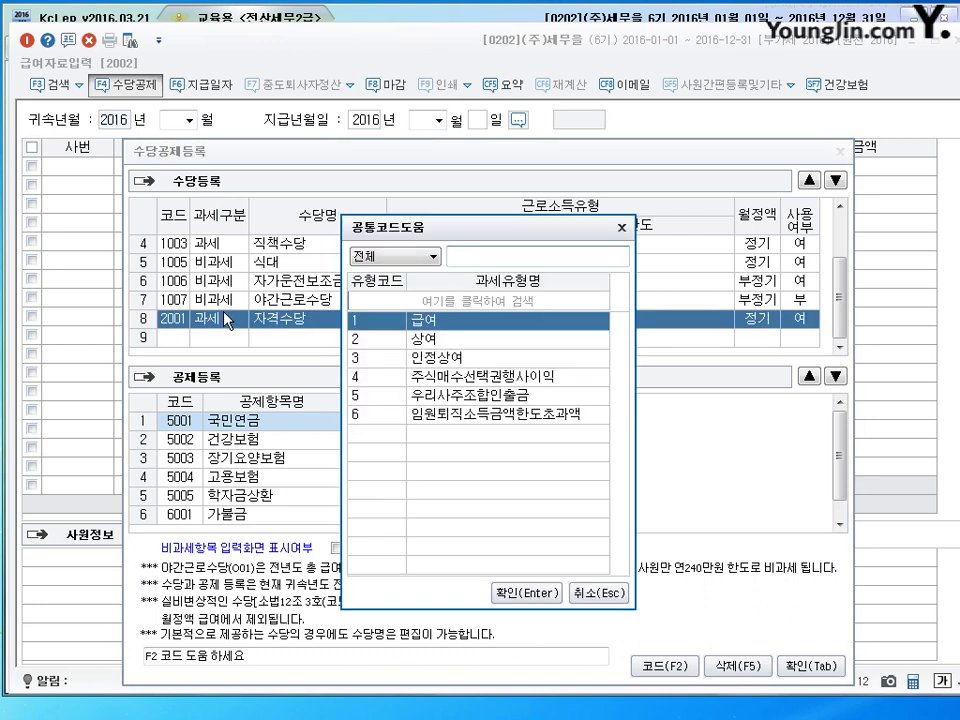
key(Return)
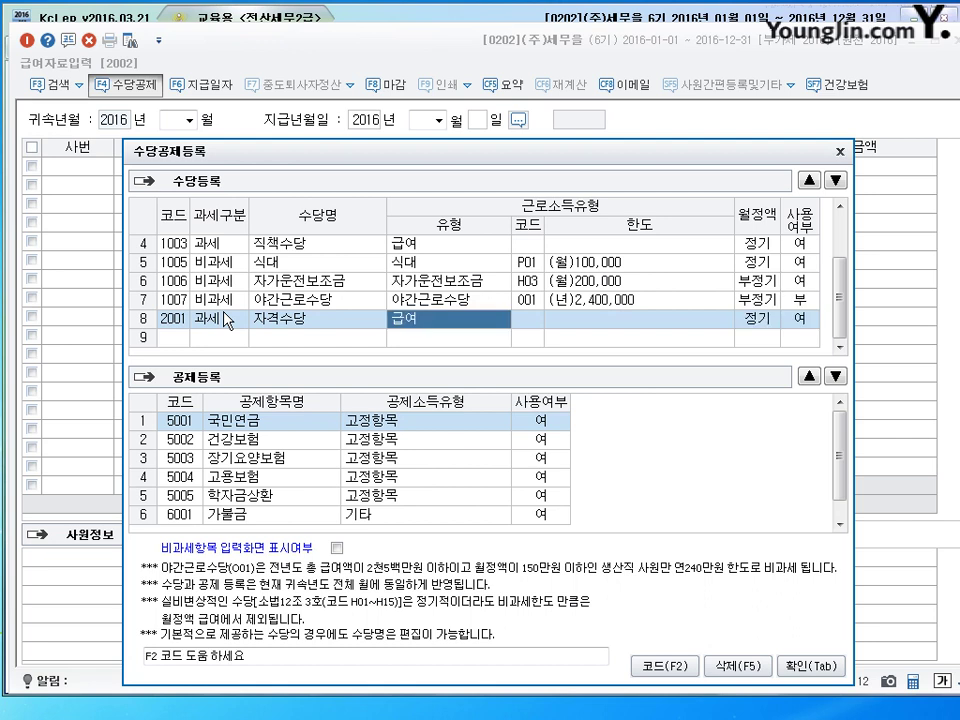
key(F2)
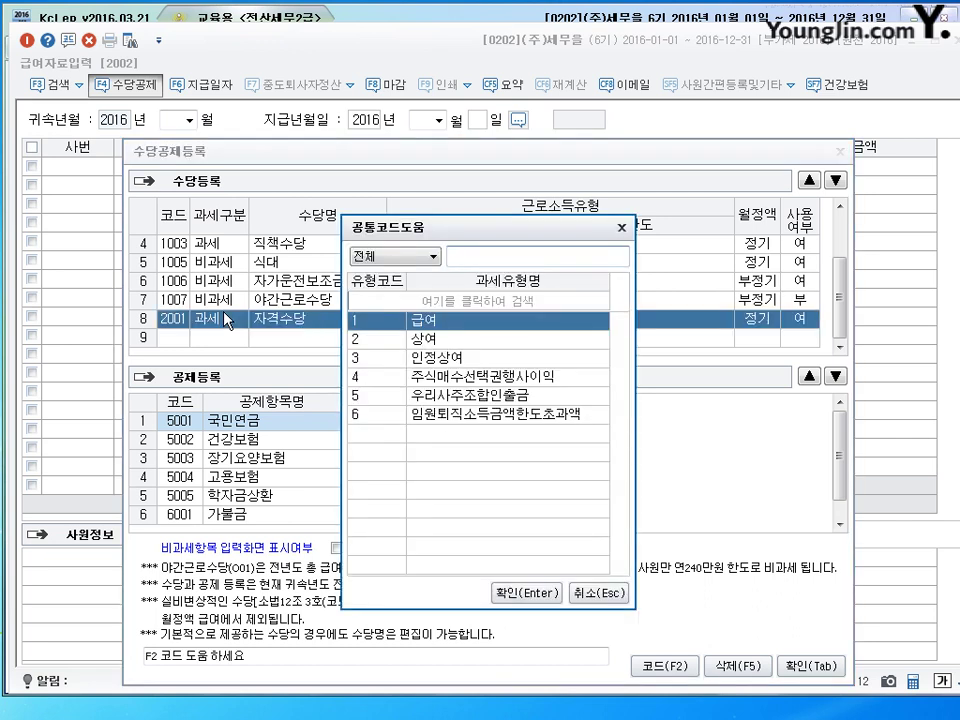
key(Return)
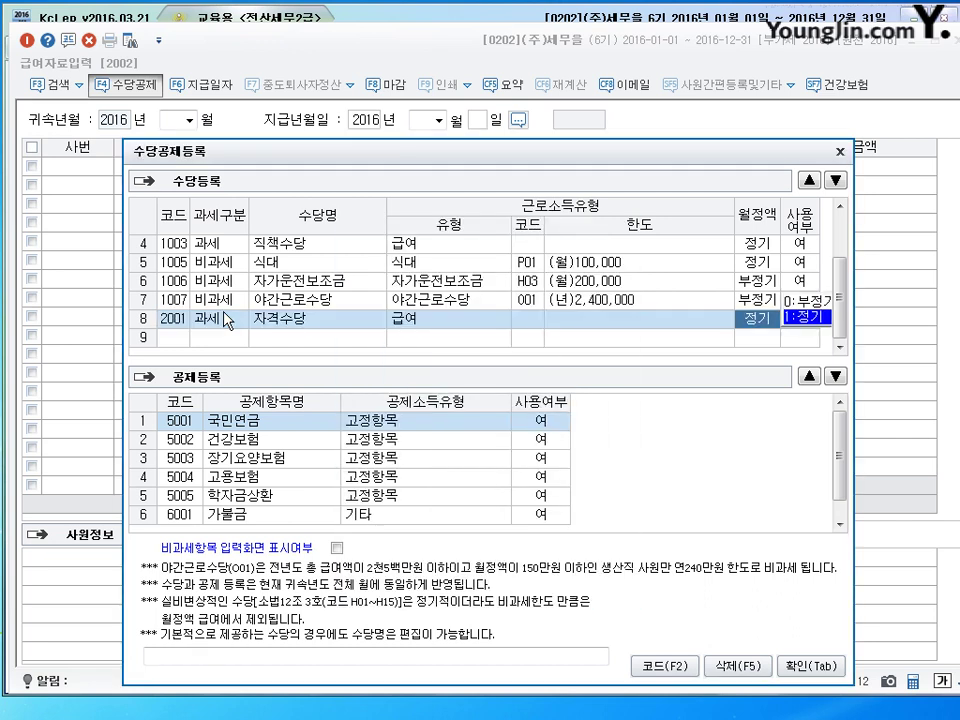
key(Return)
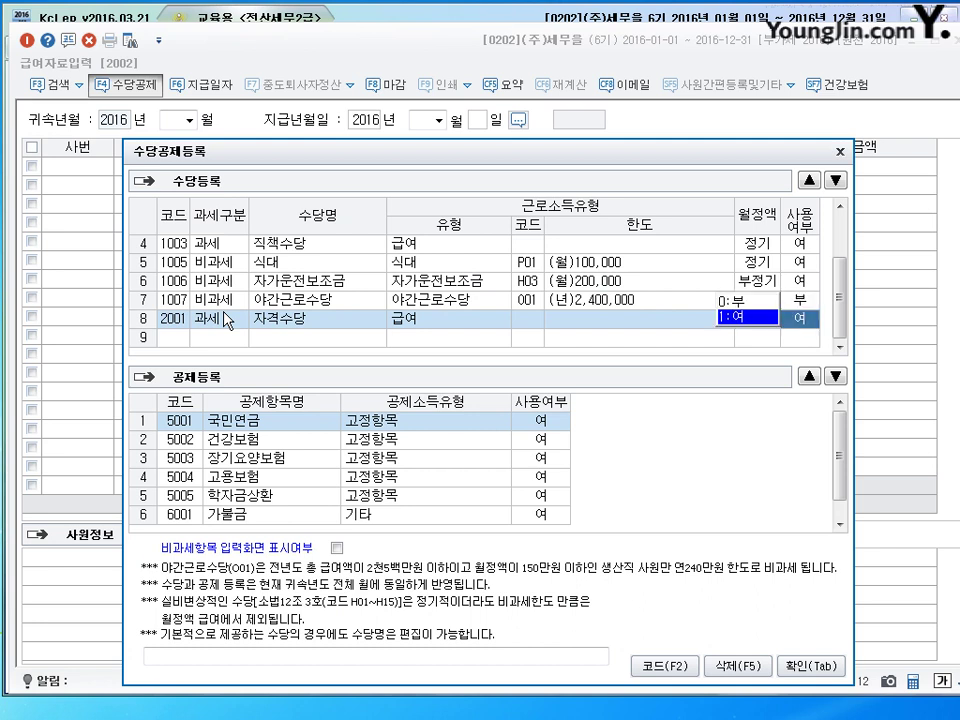
key(Return)
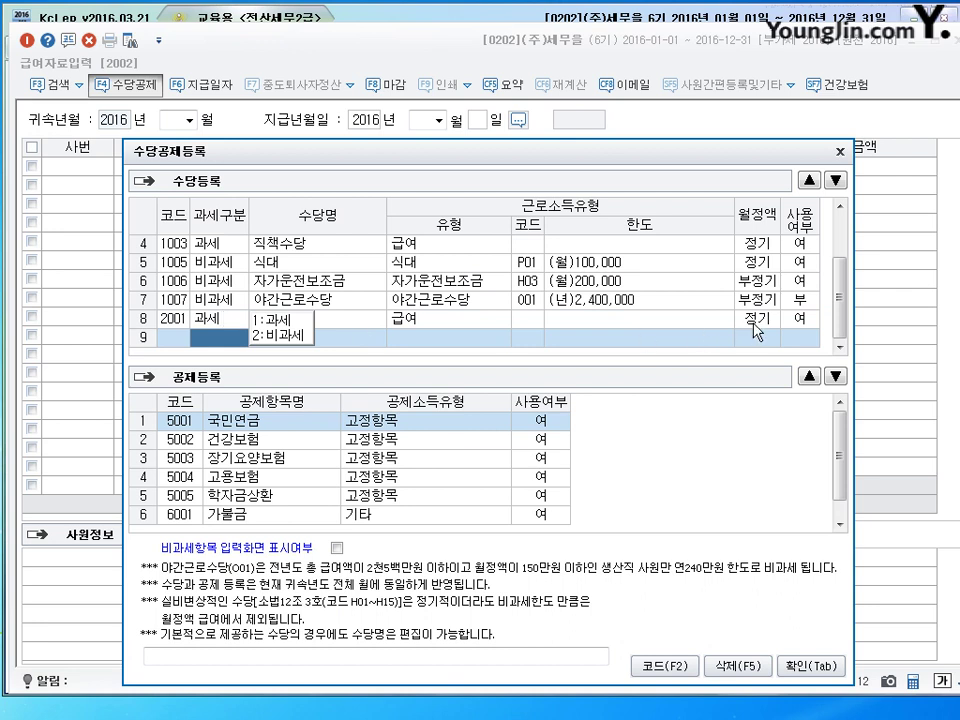
Step: Add tax-free 숙직수당 in row 9 with code H02 일(숙)직료 및 여비, irregular, in use
click(283, 338)
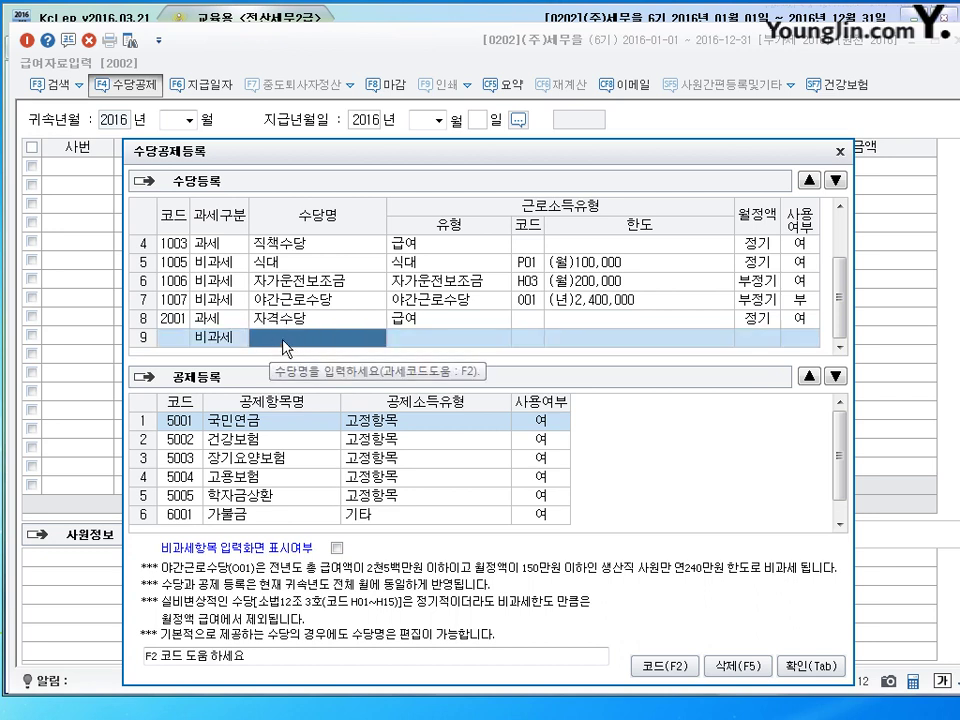
text(숙직수당)
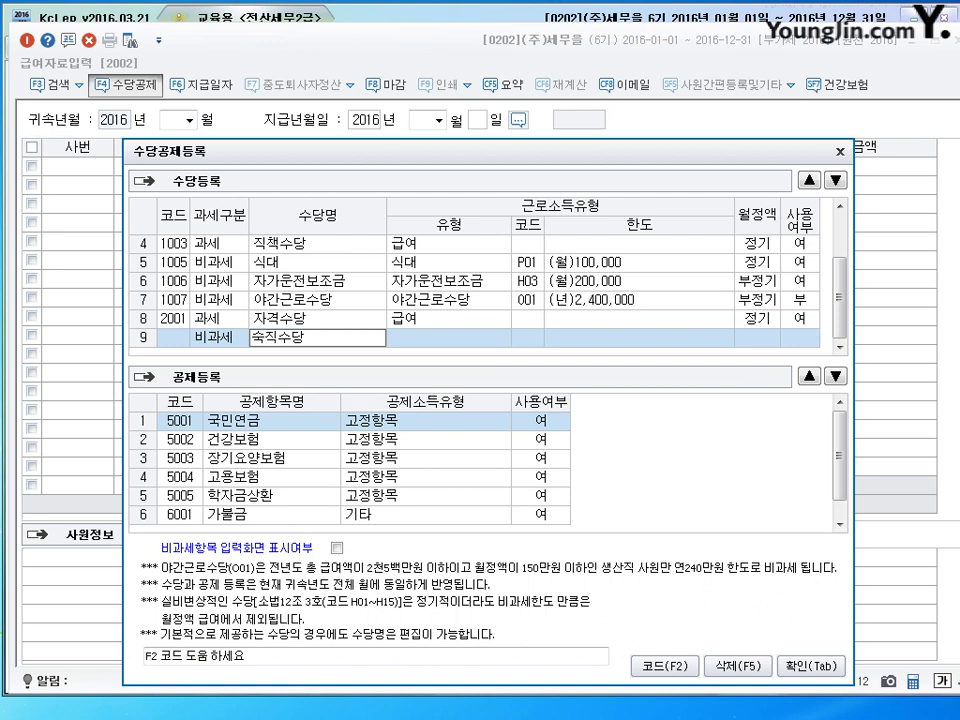
key(Return)
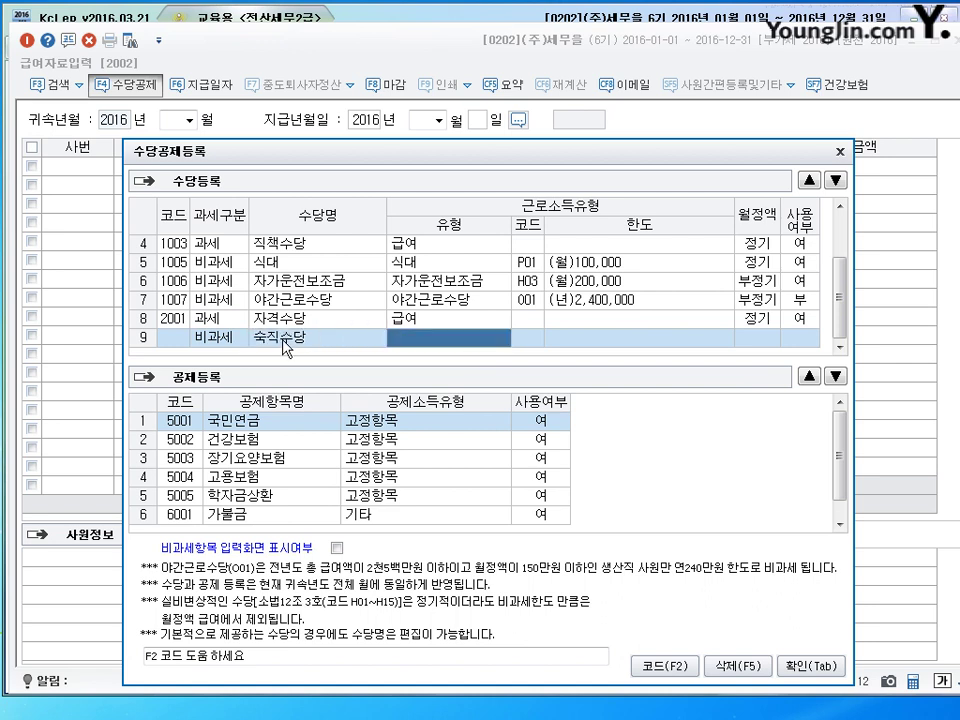
key(F2)
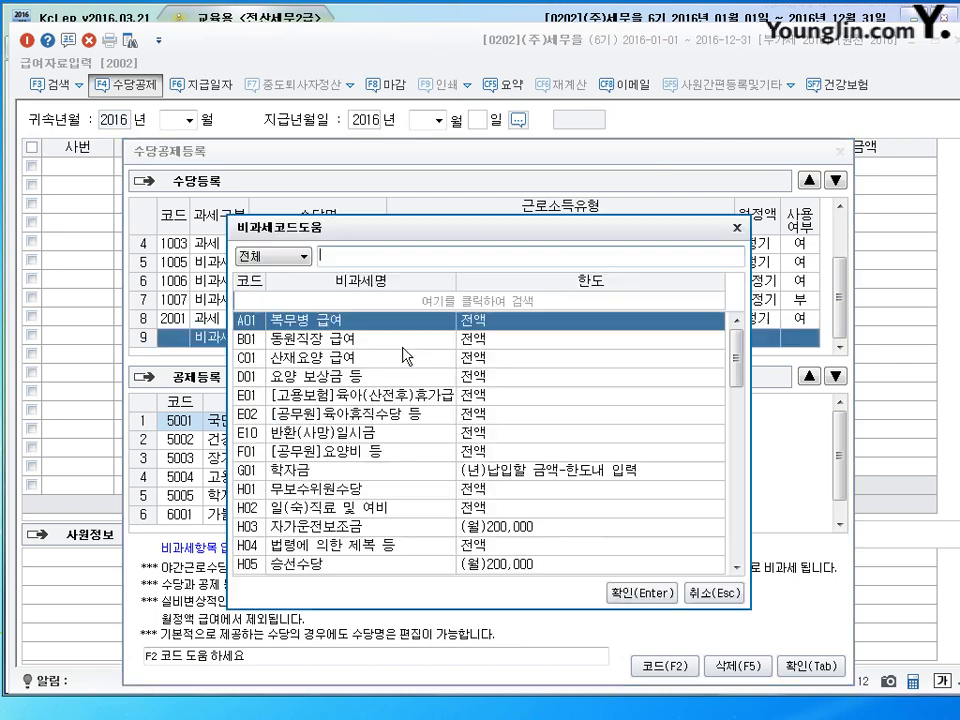
text(월)
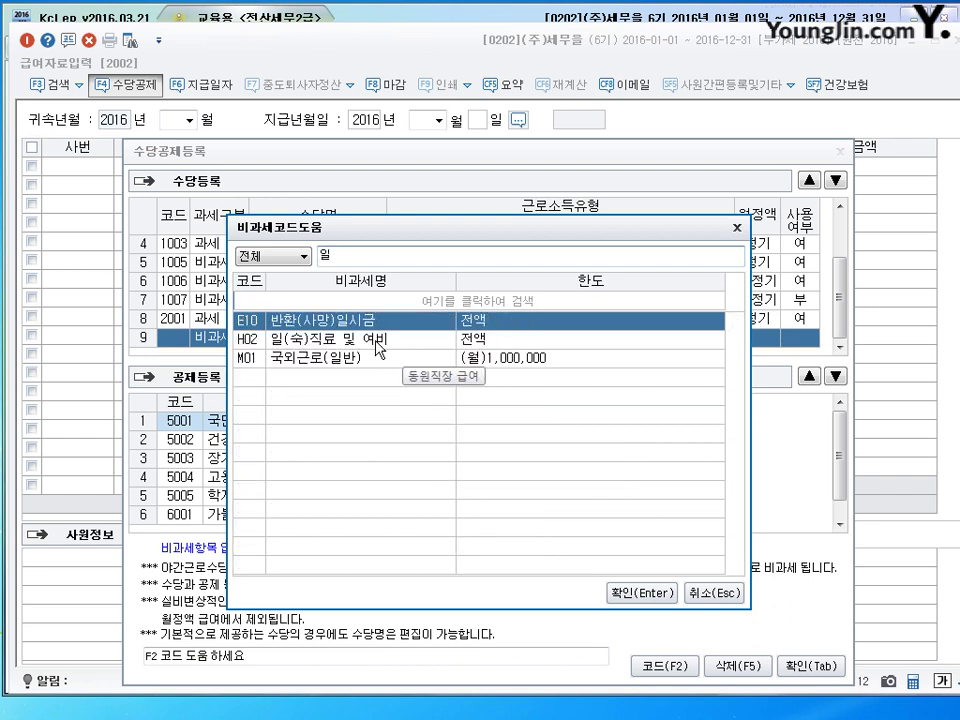
click(373, 343)
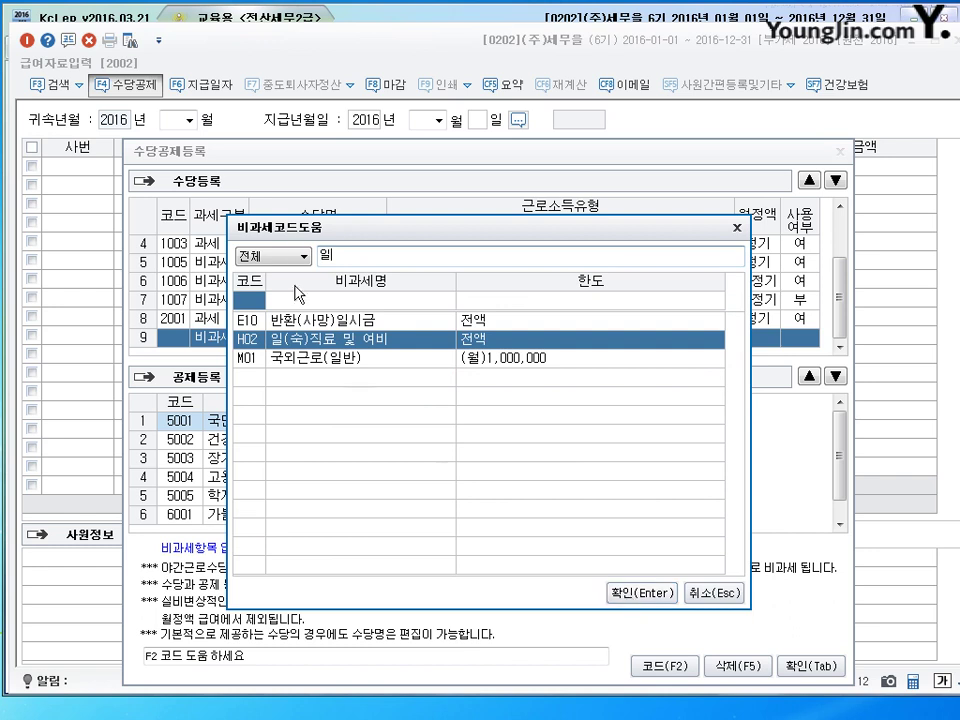
click(643, 592)
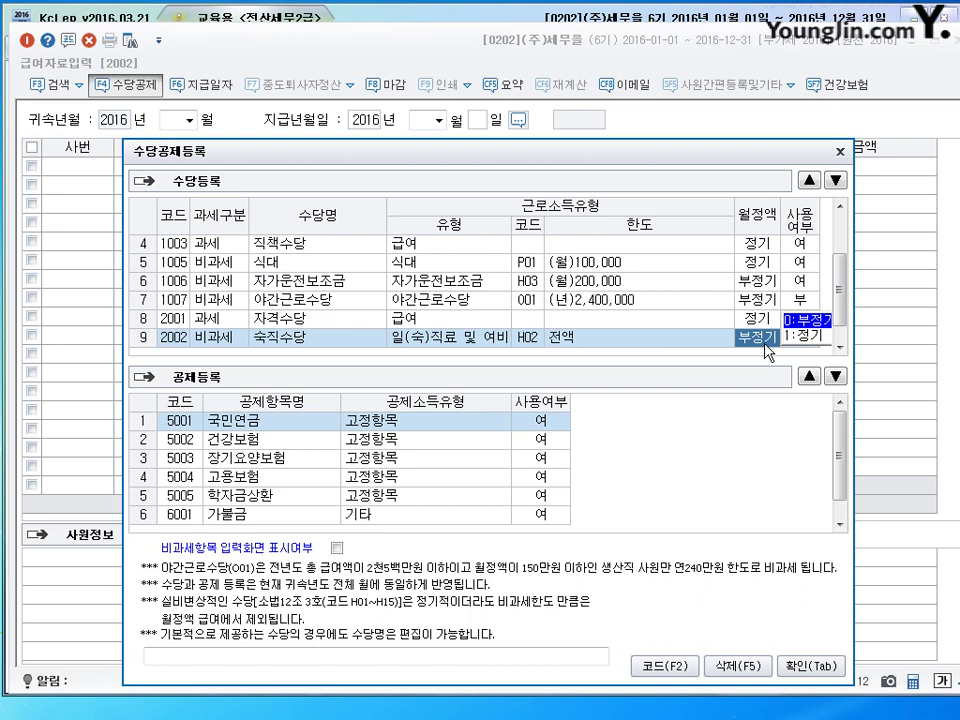
key(Return)
key(Return)
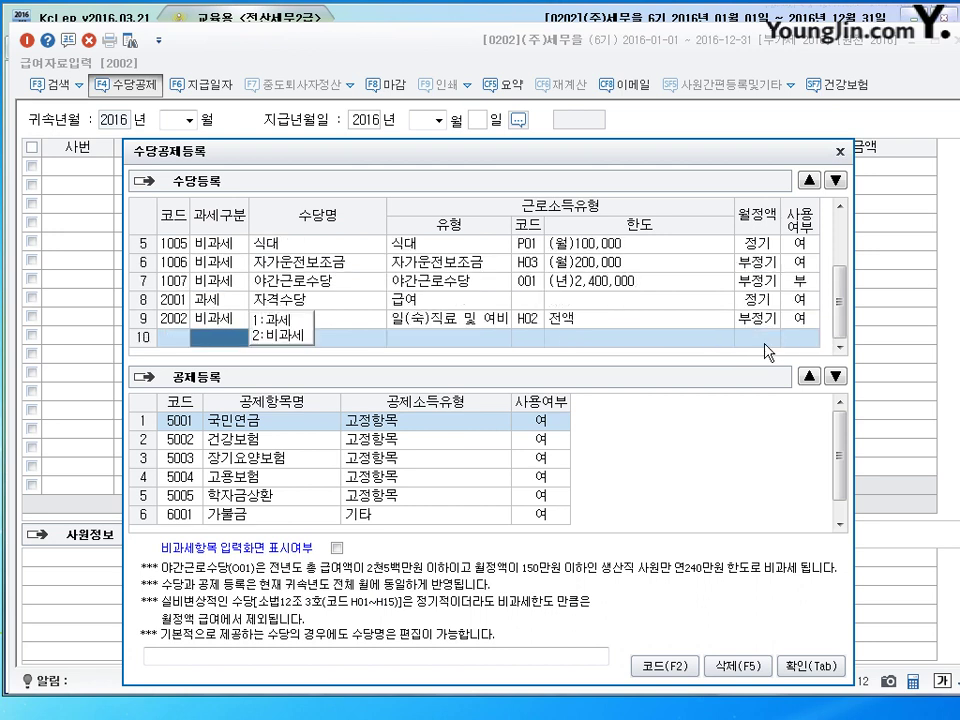
key(Up)
key(Up)
key(Up)
key(Up)
key(Up)
key(Up)
key(Up)
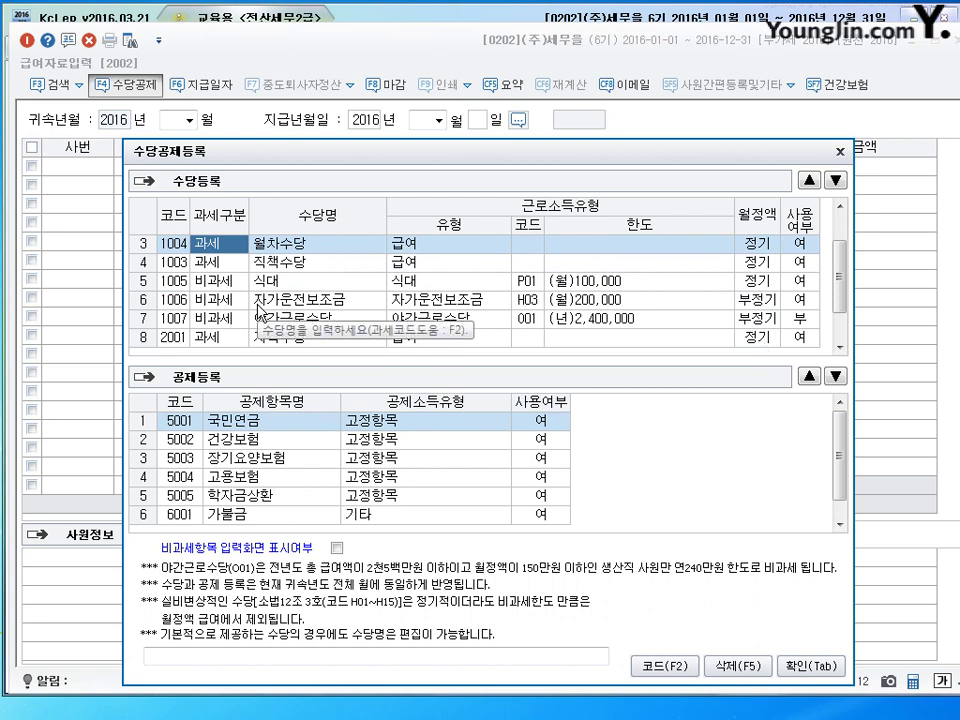
Step: Move 자격수당 up with ▲ so it follows 직책수당
click(304, 262)
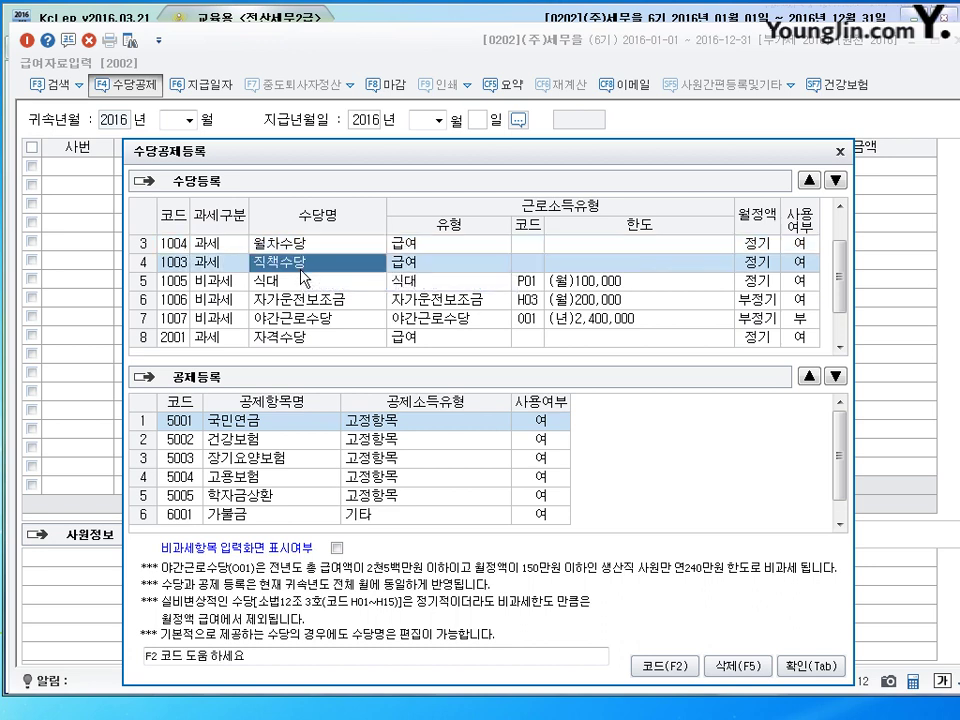
click(300, 281)
click(425, 340)
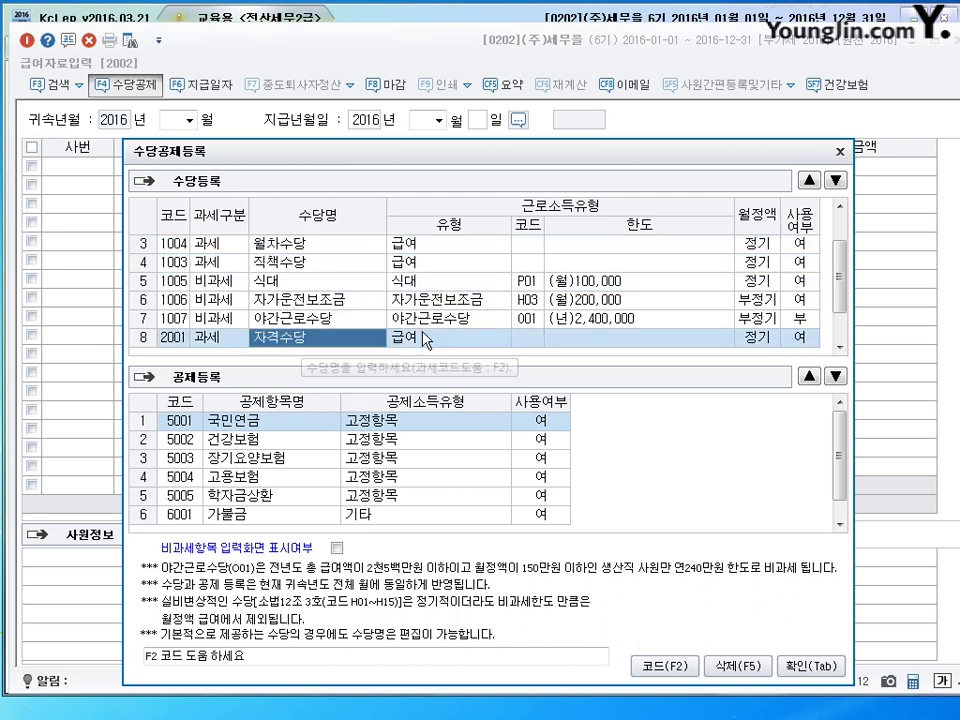
click(809, 180)
click(809, 180)
click(809, 180)
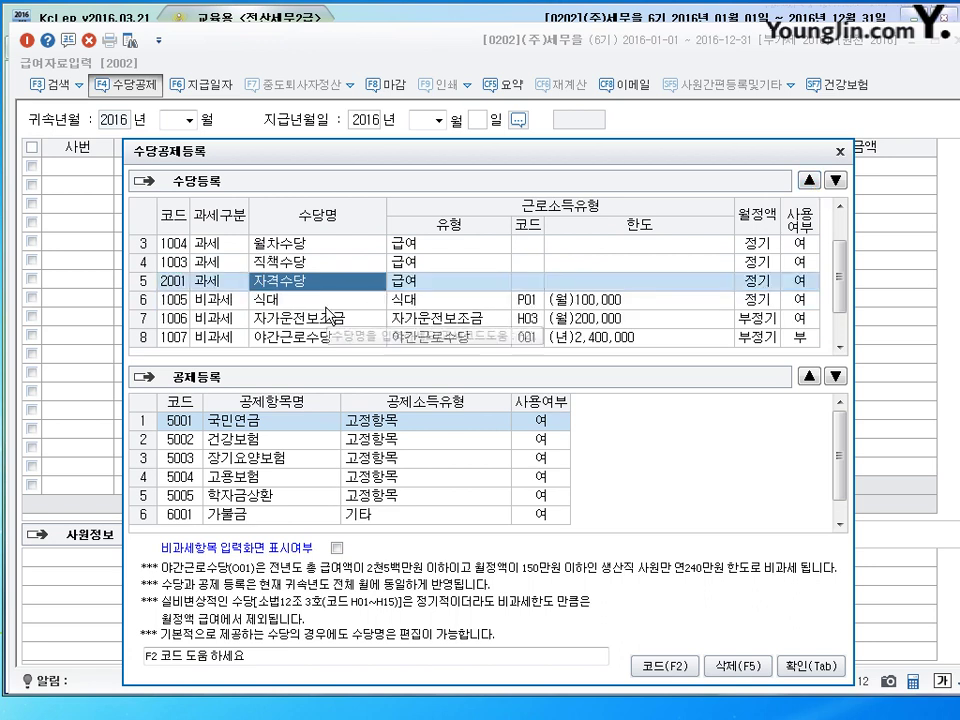
Step: Move 숙직수당 up one place, above 야간근로수당
click(290, 300)
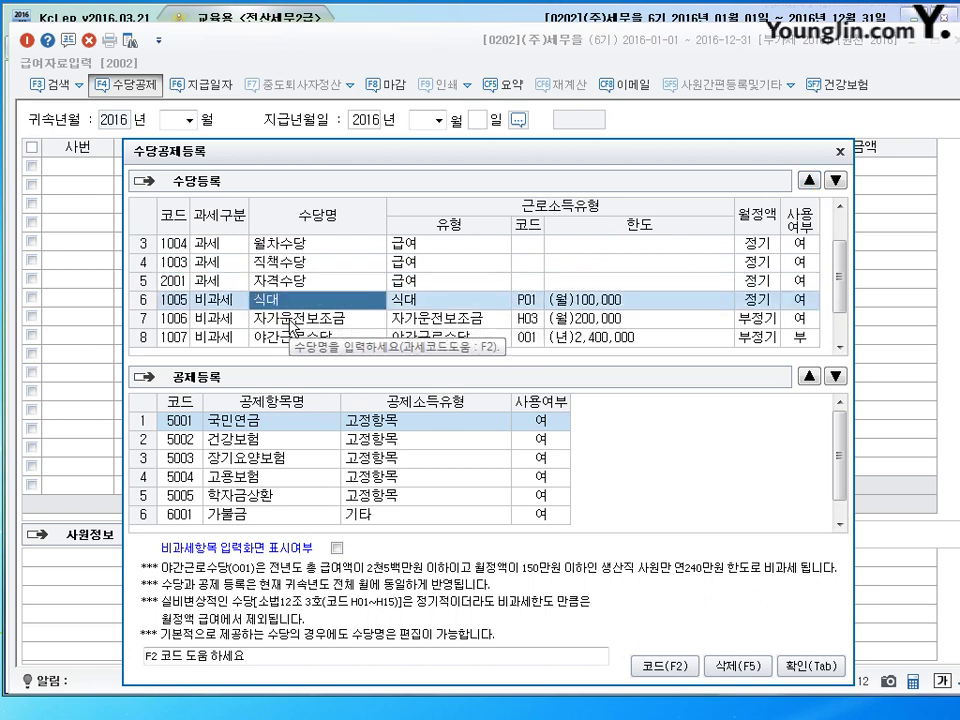
click(291, 319)
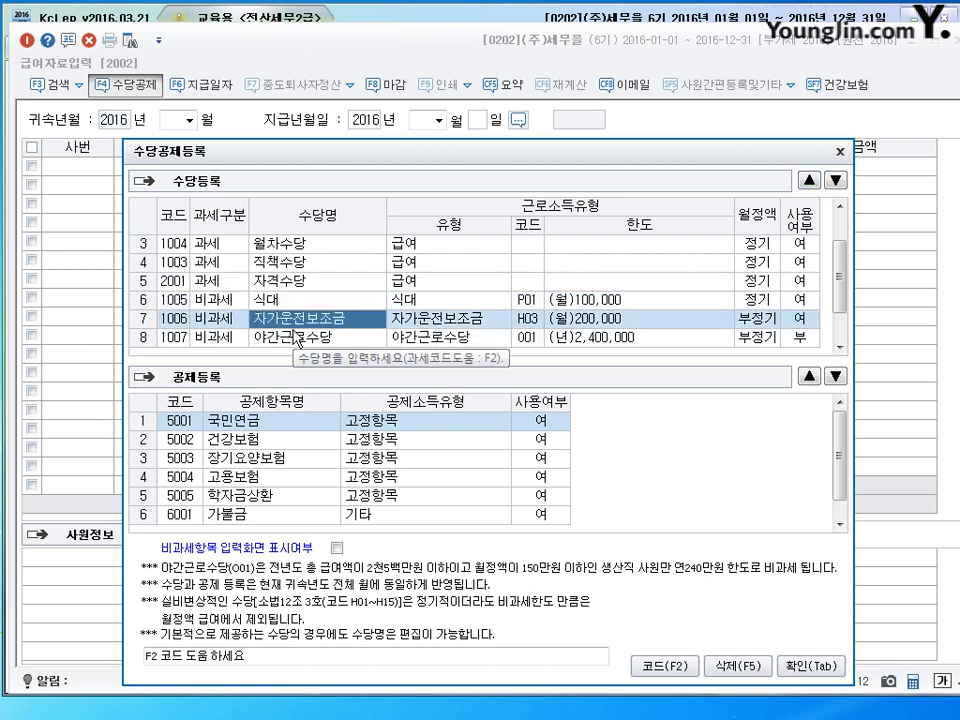
click(297, 340)
click(290, 319)
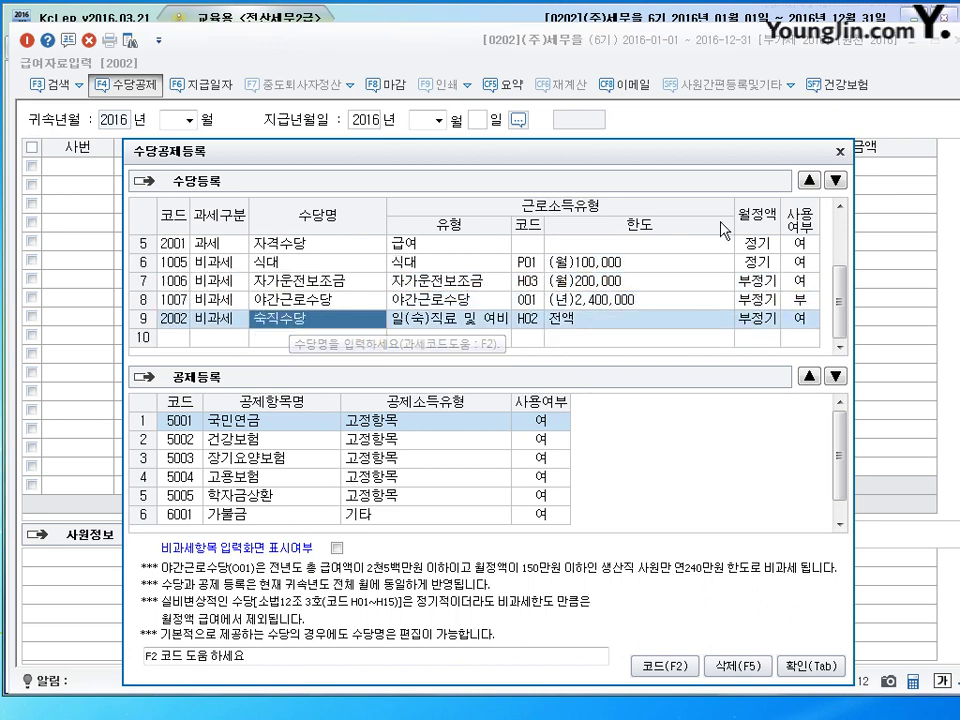
click(808, 180)
Step: Review the reordered allowances from 기본급 down to 숙직수당 and 야간근로수당
scroll(520, 330, up, 2)
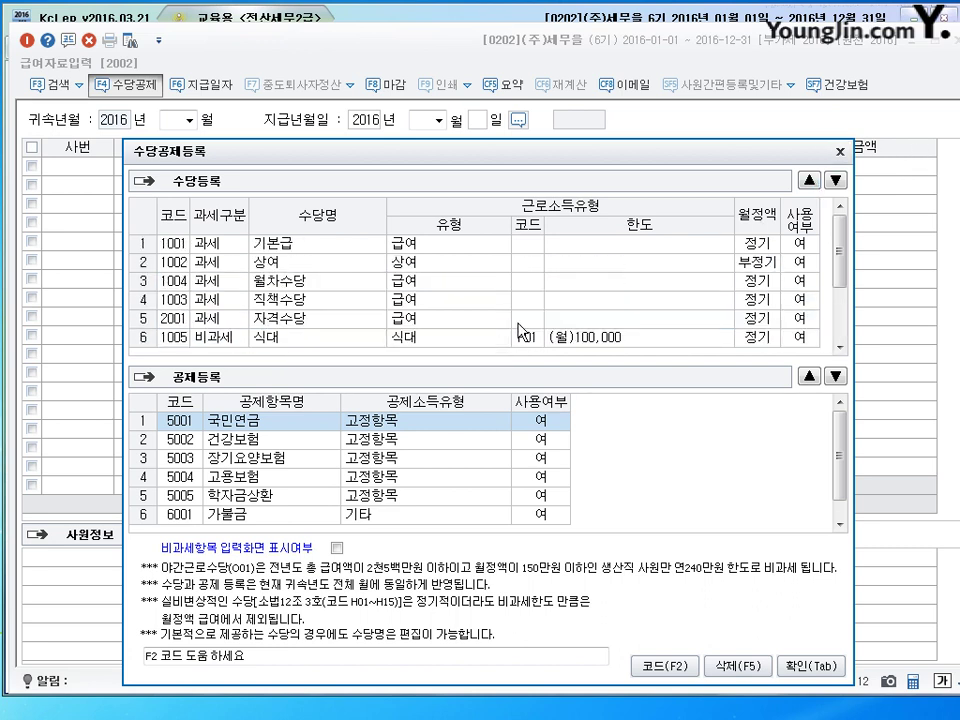
click(290, 245)
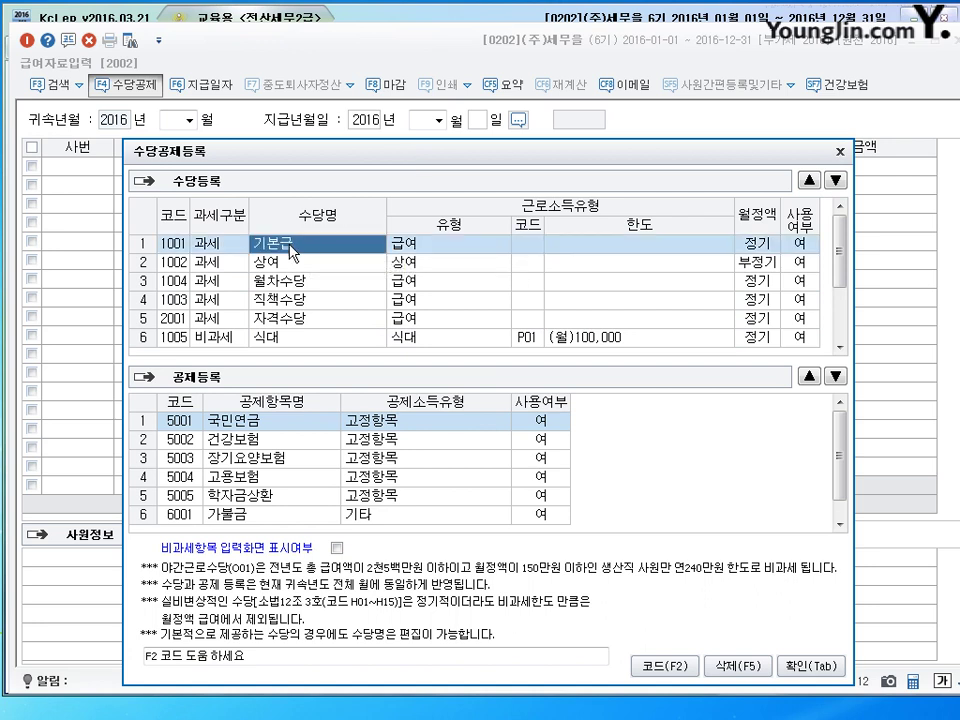
key(Down)
key(Down)
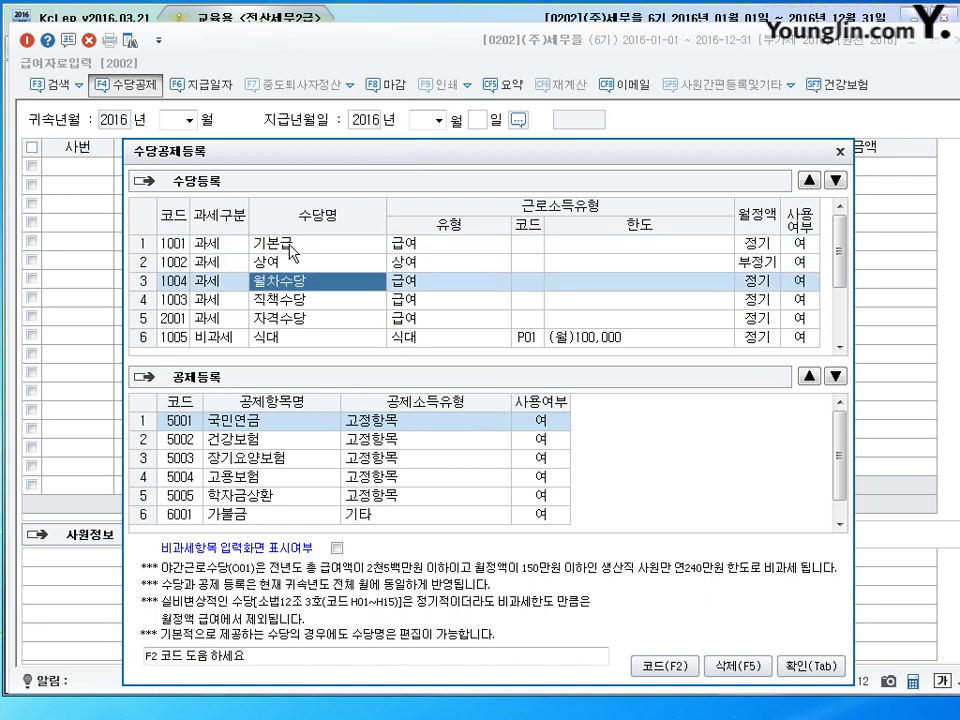
key(Down)
key(Down)
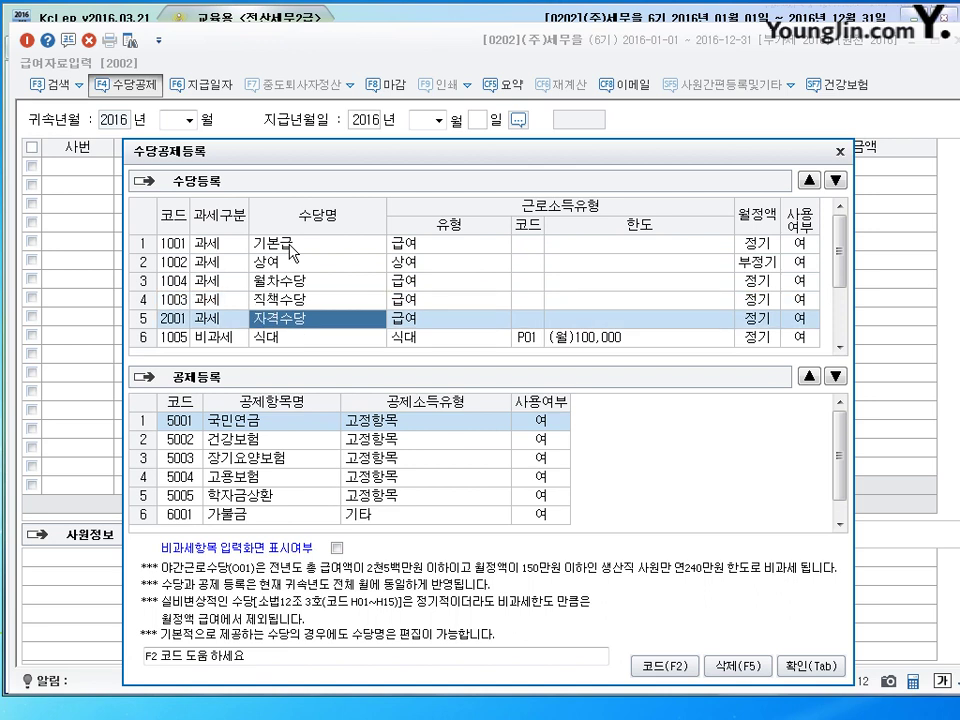
key(Down)
key(Down)
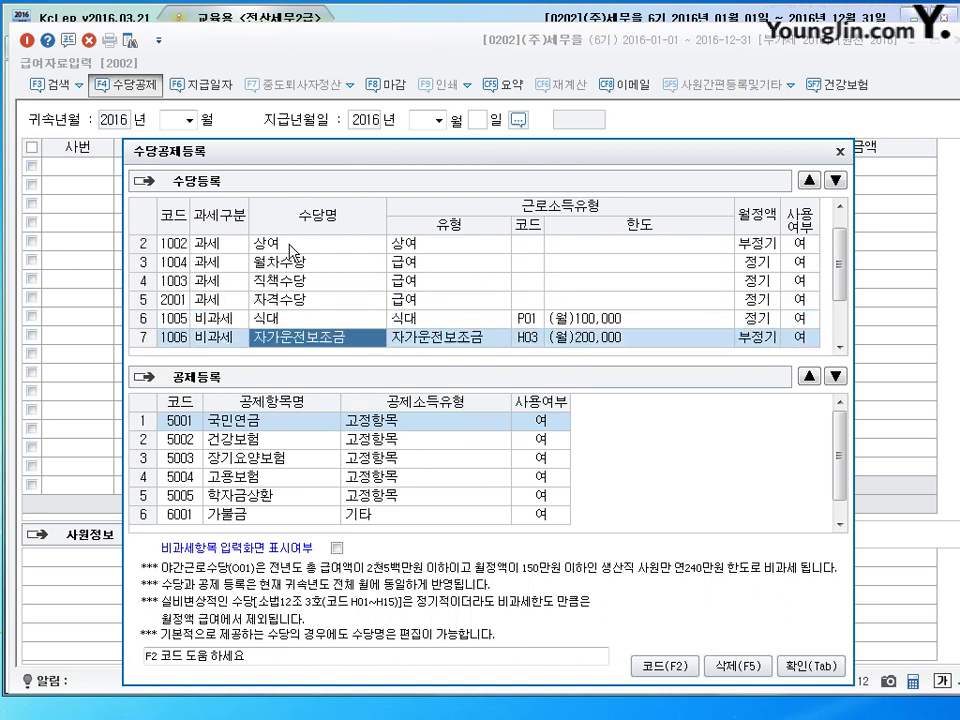
key(Down)
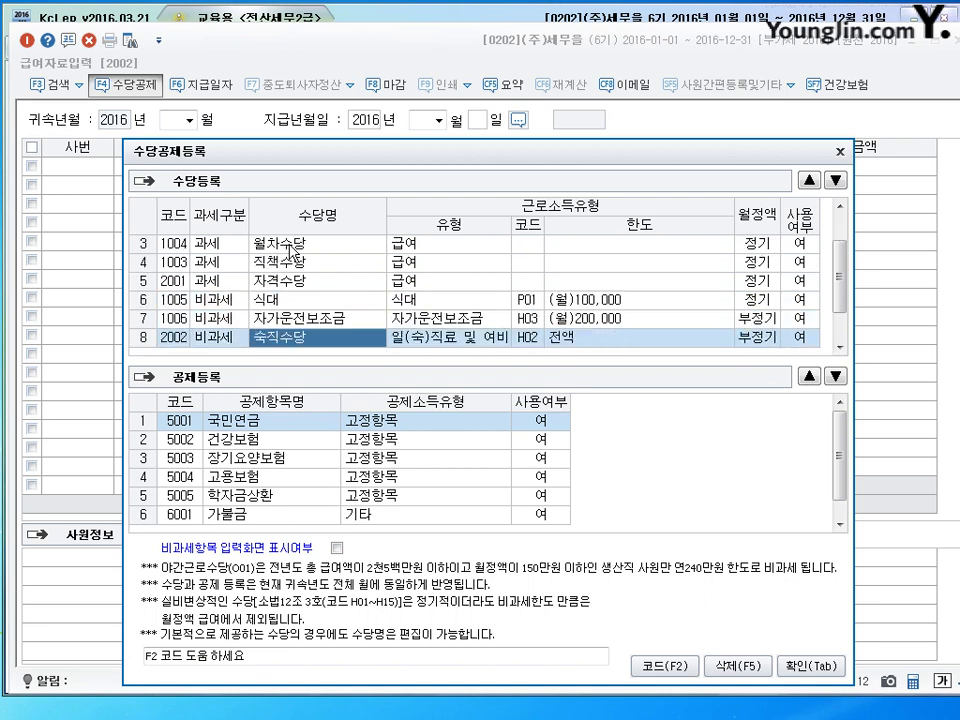
key(Down)
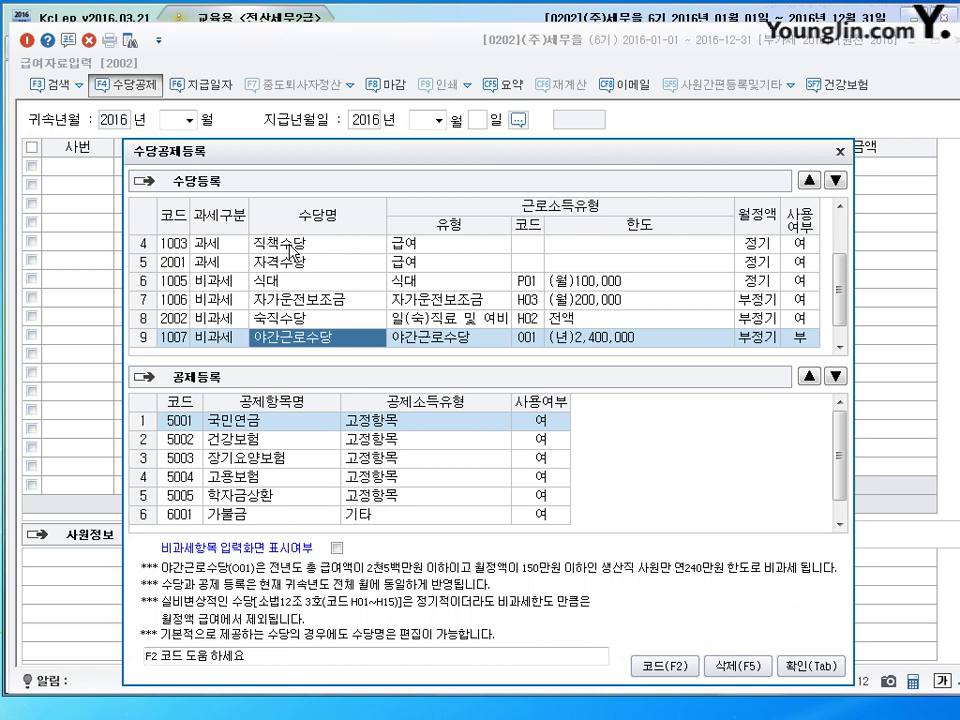
key(Up)
key(Down)
Step: Check the 야간근로수당 row's fields, then select the 가불금 deduction
key(Left)
key(Right)
key(Right)
key(Left)
key(Left)
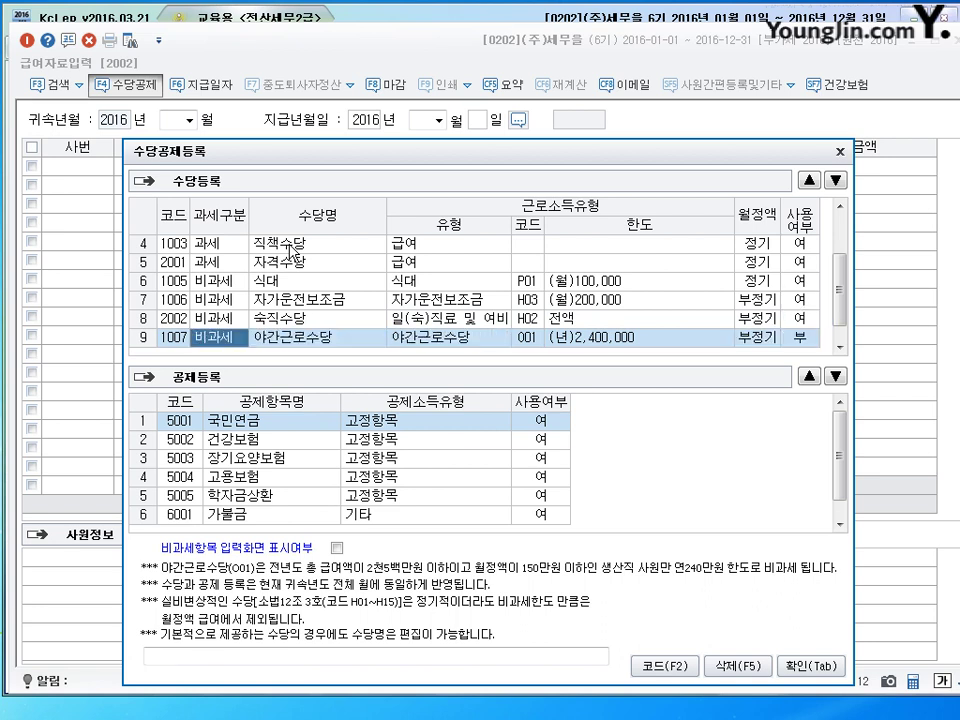
key(Down)
key(Up)
key(Right)
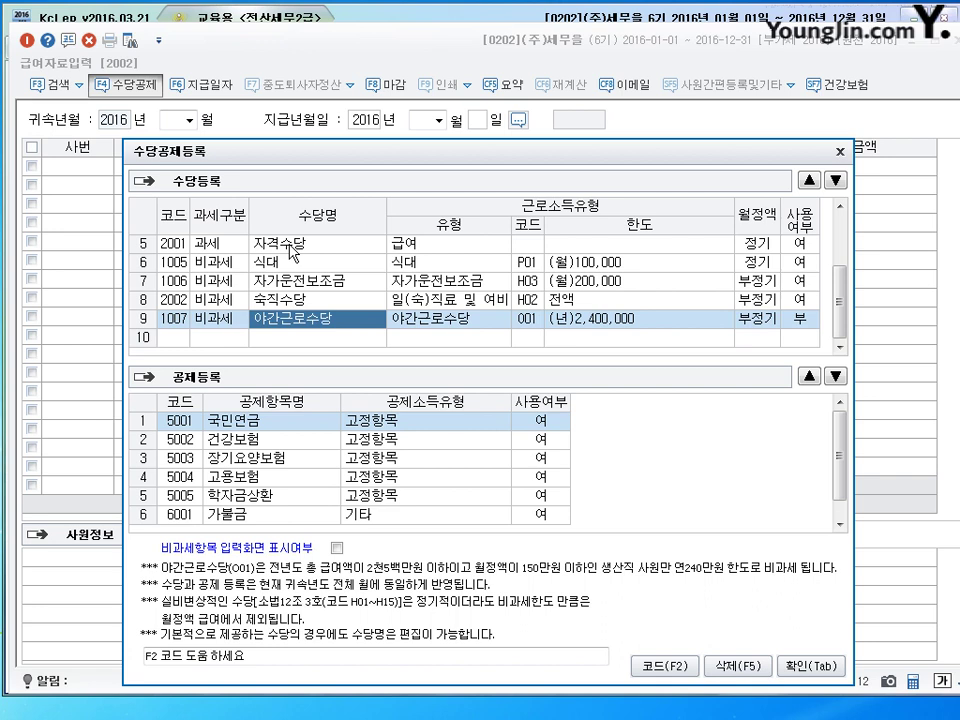
click(267, 515)
scroll(268, 518, down, 1)
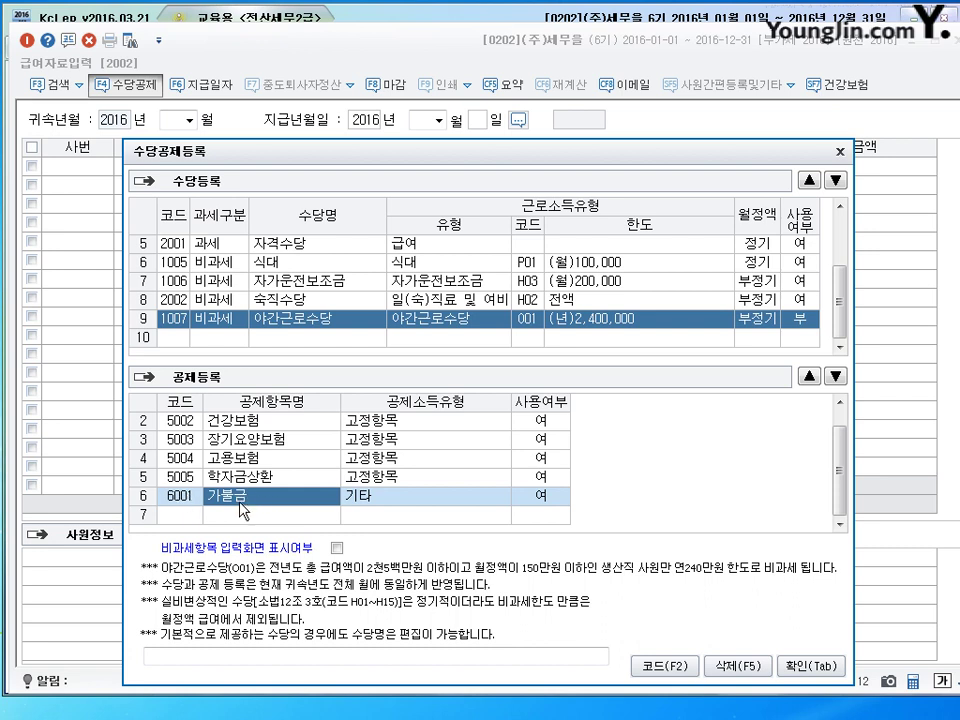
Step: Replace the 가불금 name with 경조사비, keep type 기타 via F2, and leave it in use
text(경조사비)
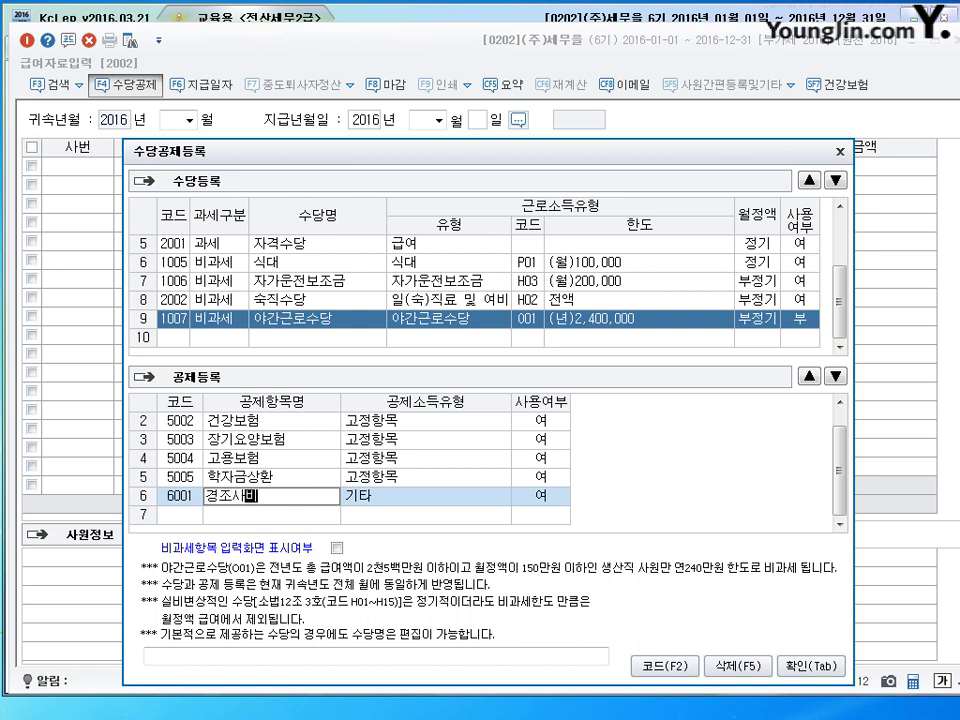
key(Return)
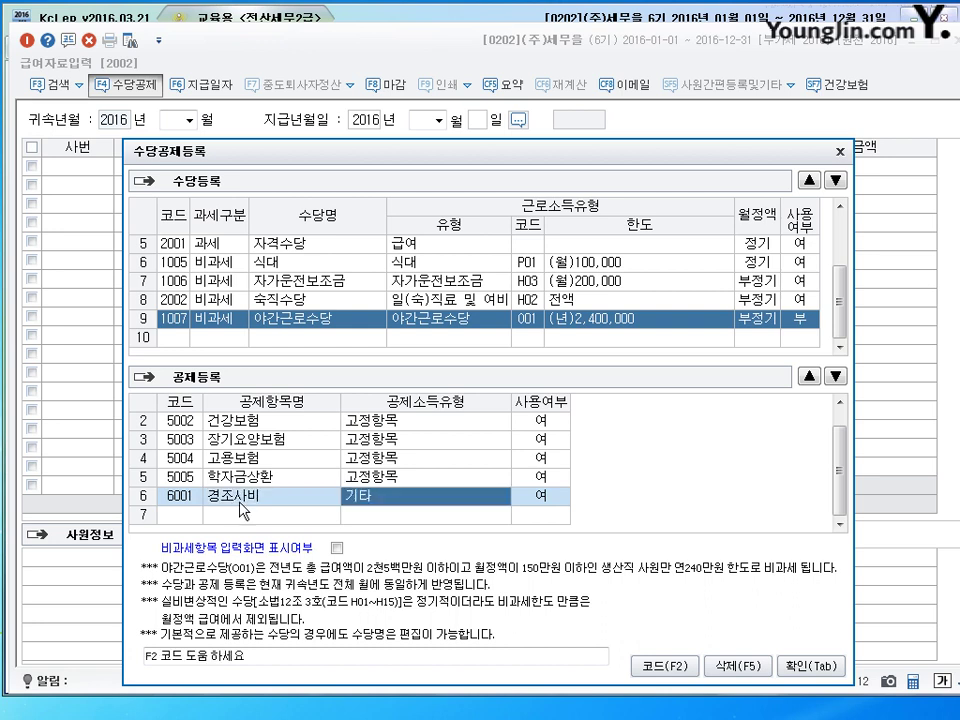
key(F2)
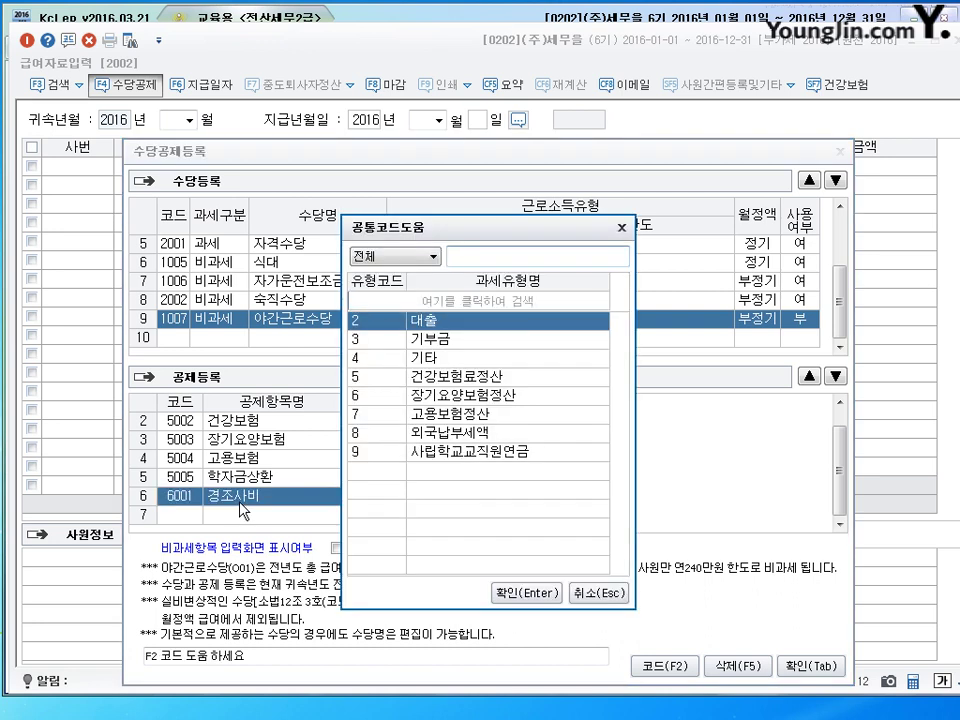
key(Down)
key(Down)
key(Down)
key(Up)
key(Return)
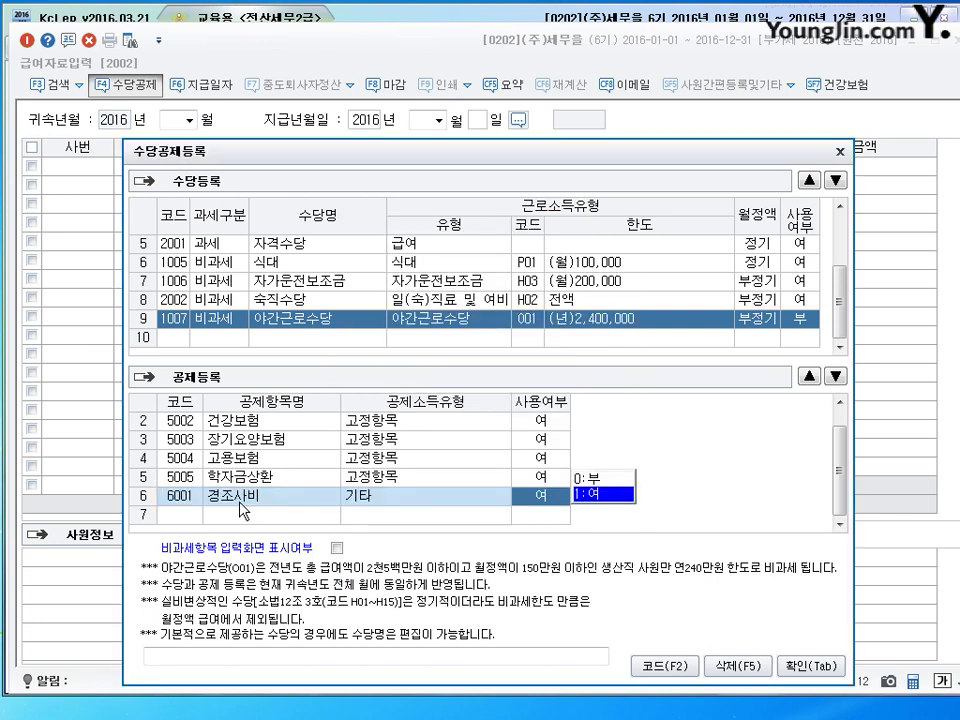
key(Return)
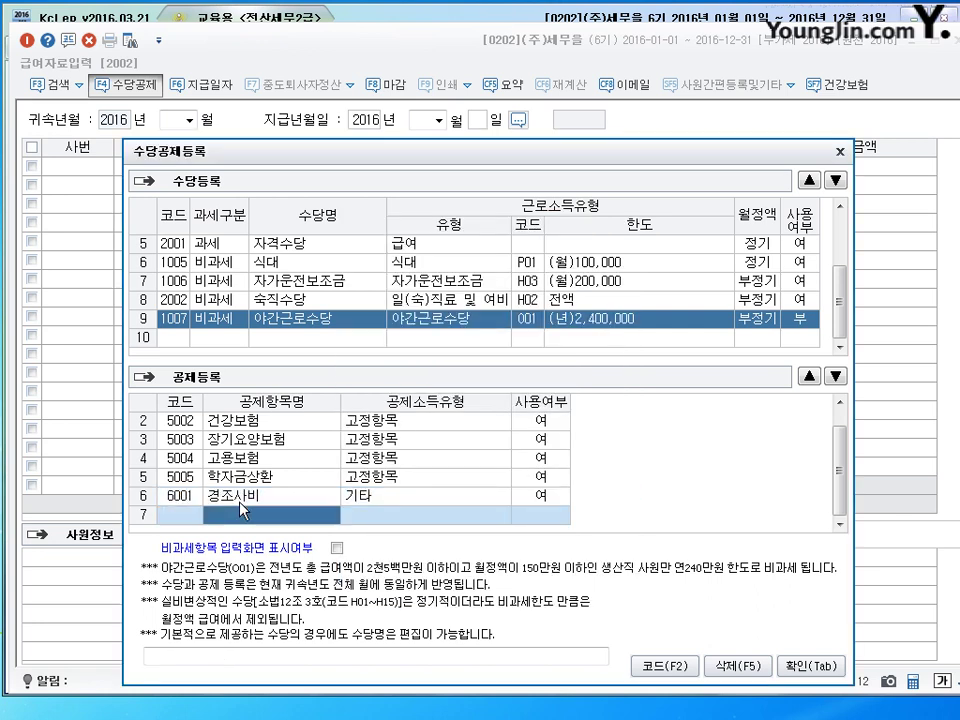
click(240, 500)
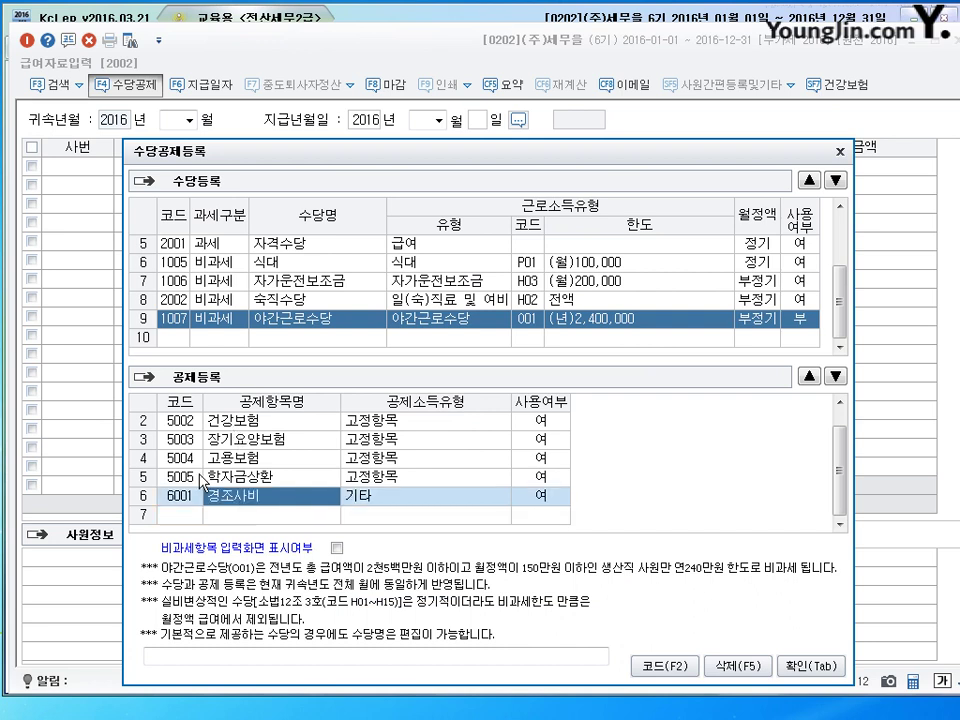
drag(349, 160, 322, 226)
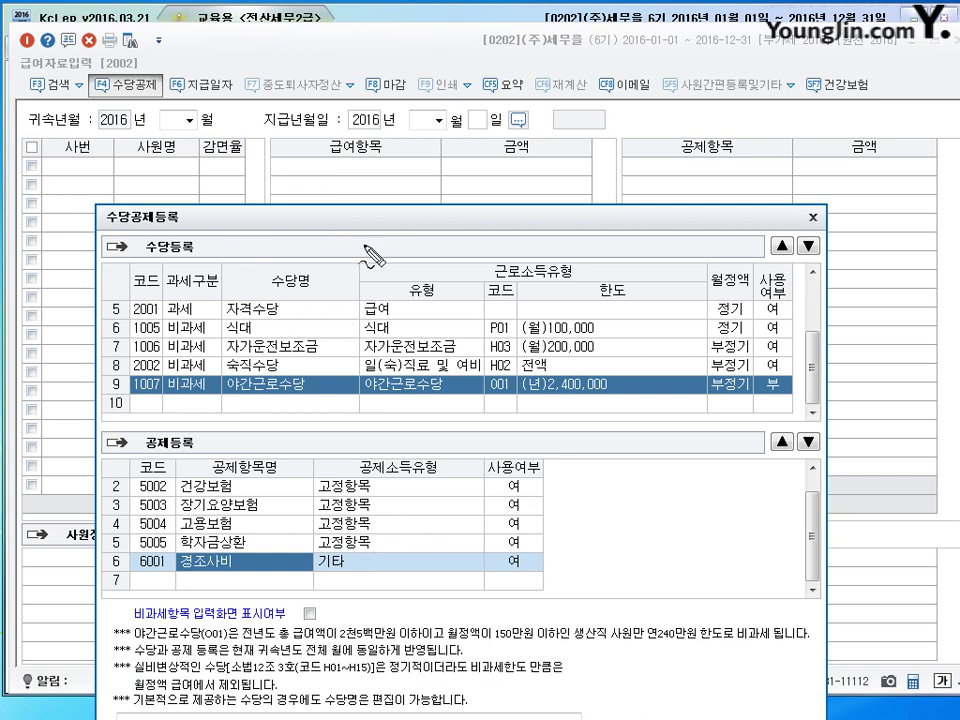
mouse_move(333, 252)
mouse_down()
mouse_move(352, 190)
mouse_move(343, 176)
mouse_up()
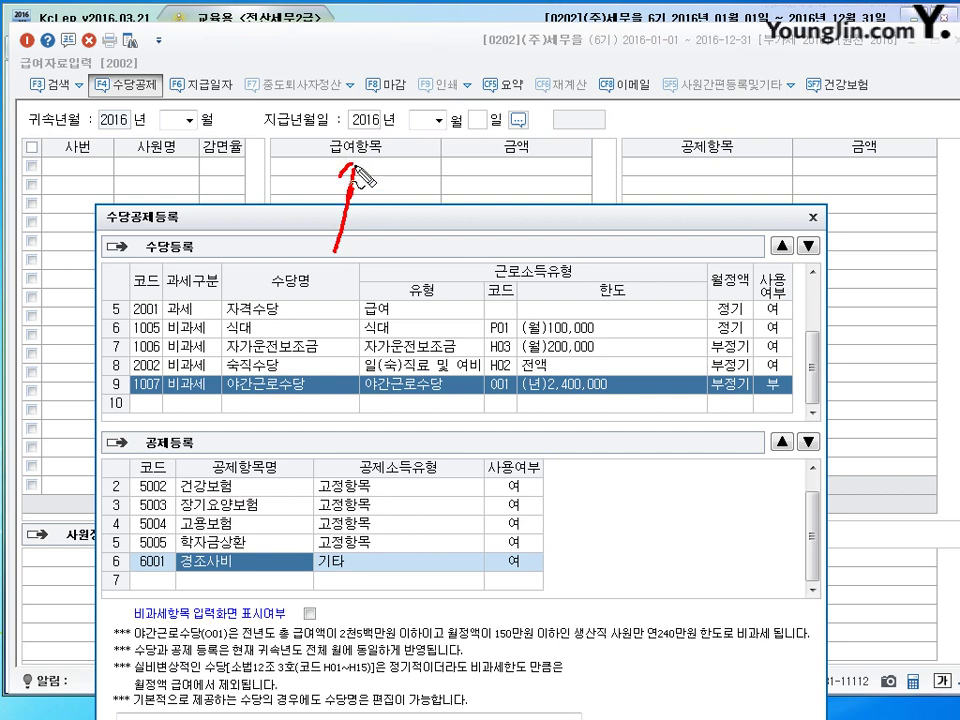
drag(352, 168, 370, 185)
mouse_move(700, 178)
mouse_down()
mouse_move(606, 242)
mouse_move(460, 462)
mouse_up()
drag(676, 184, 700, 176)
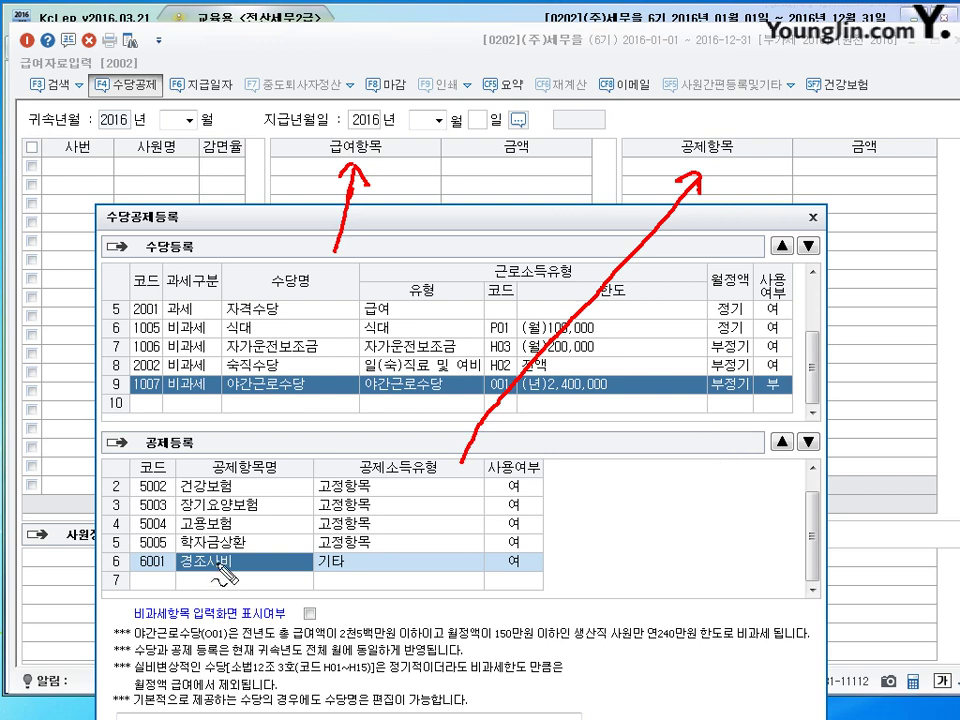
mouse_move(536, 544)
mouse_down()
mouse_move(580, 540)
mouse_move(568, 532)
mouse_move(601, 545)
mouse_move(622, 532)
mouse_move(628, 552)
mouse_up()
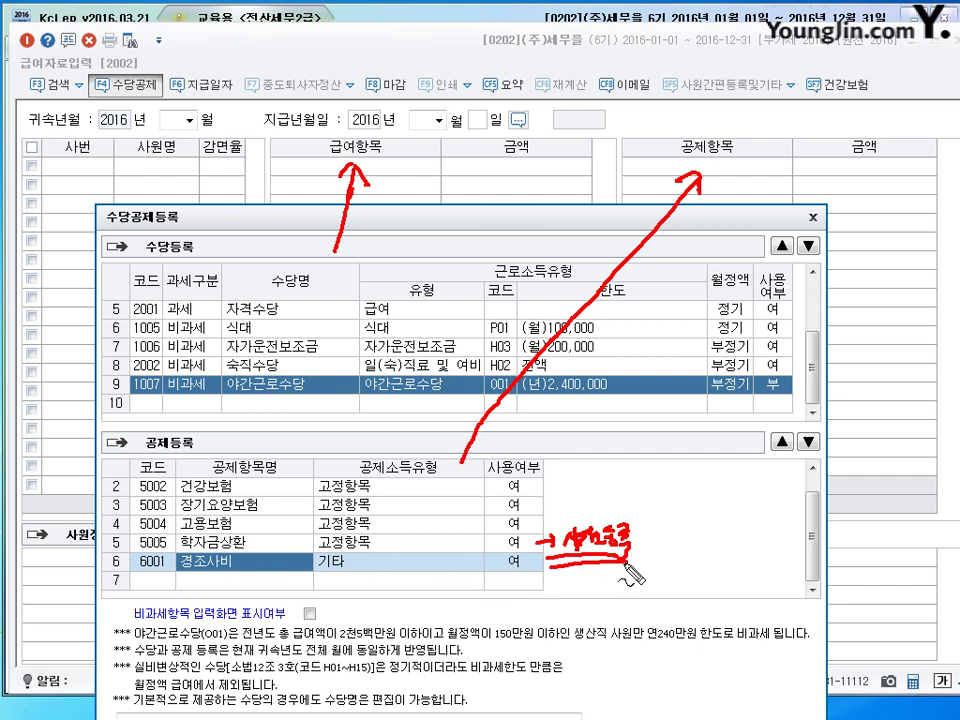
drag(548, 550, 622, 557)
key(Escape)
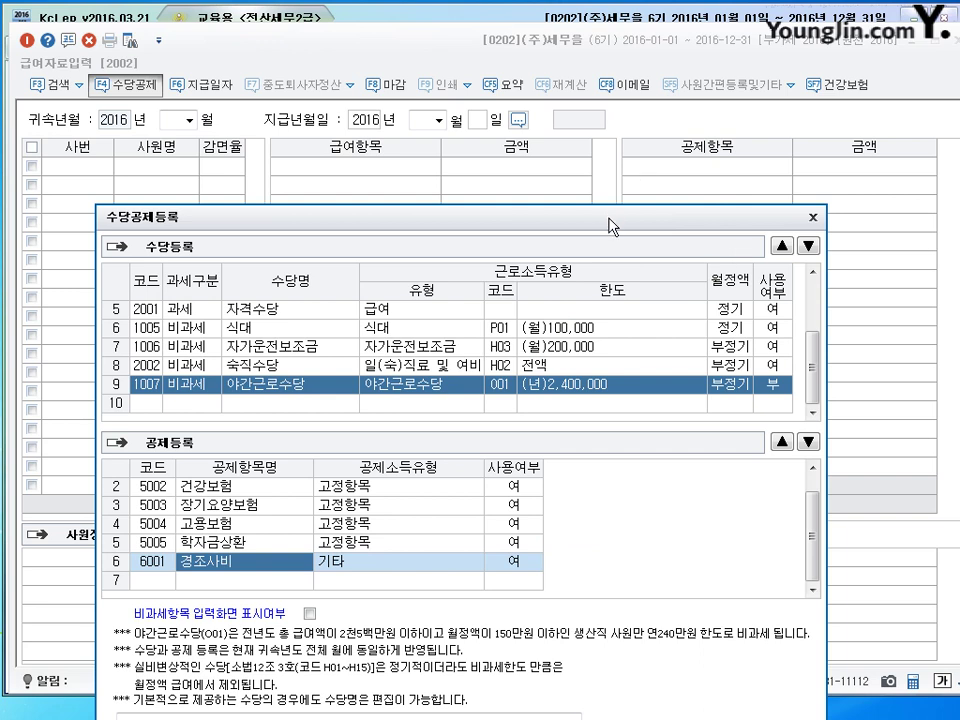
drag(611, 218, 635, 81)
click(806, 595)
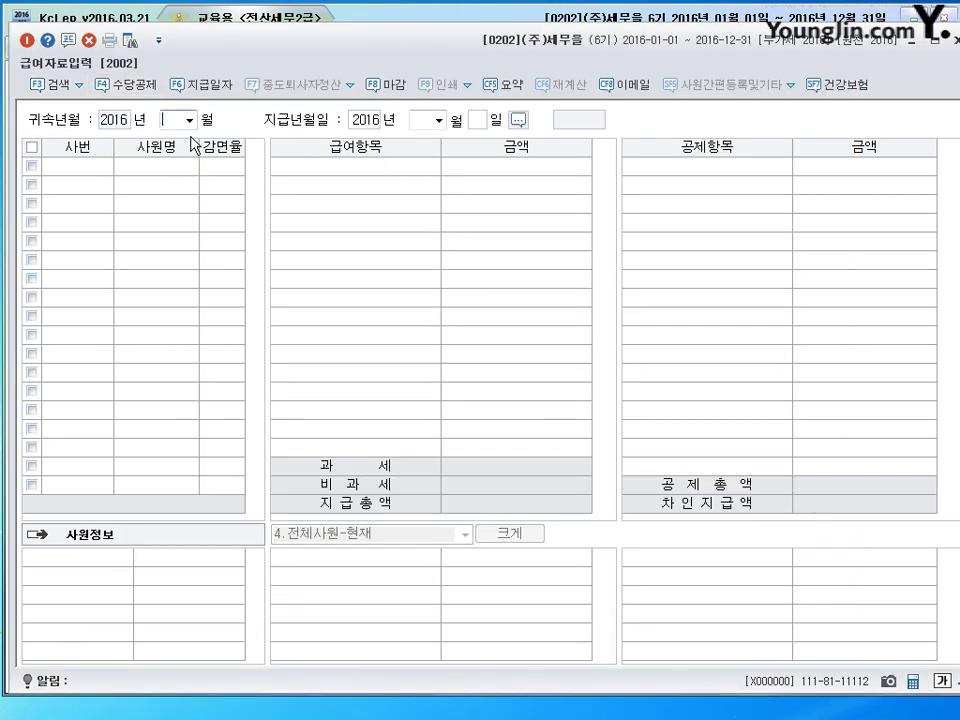
text(1)
key(Return)
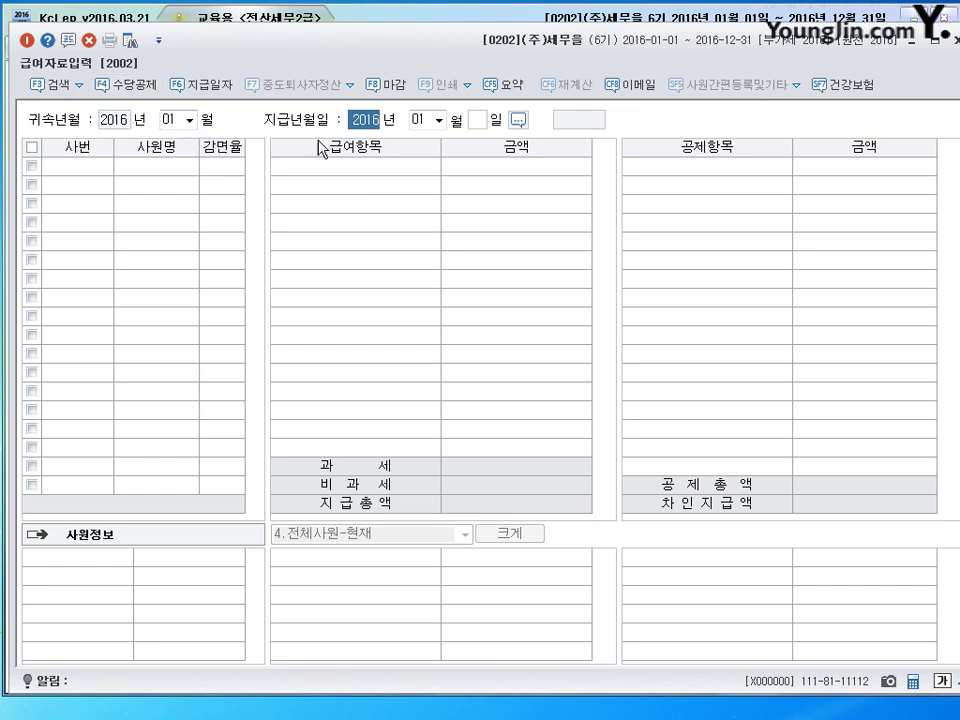
click(480, 119)
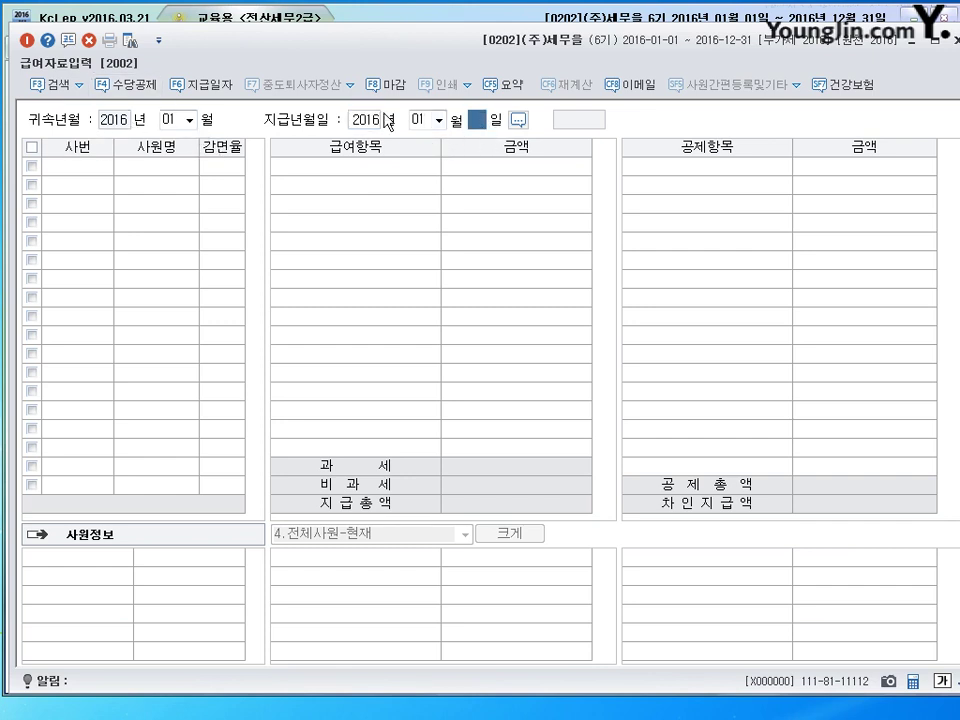
text(30)
key(Return)
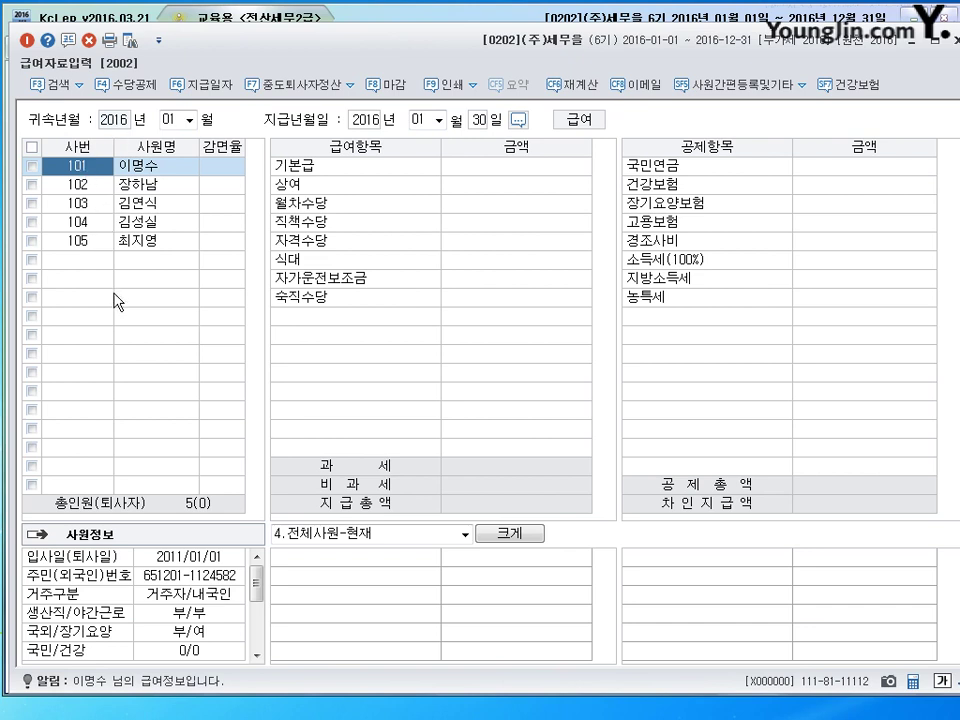
click(80, 184)
click(76, 203)
click(88, 222)
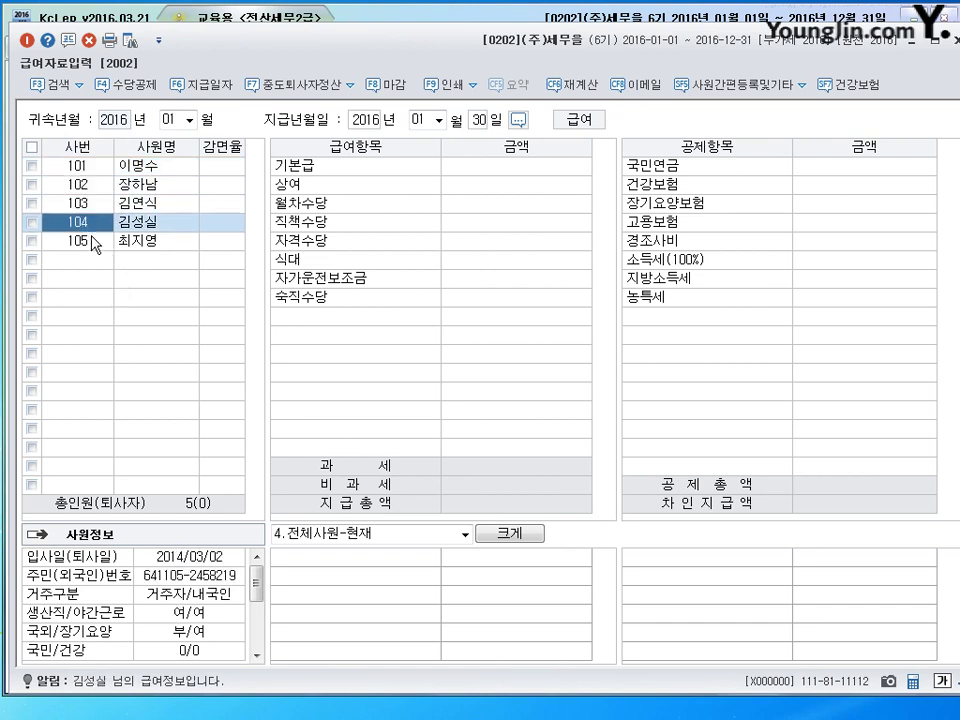
click(94, 244)
click(82, 168)
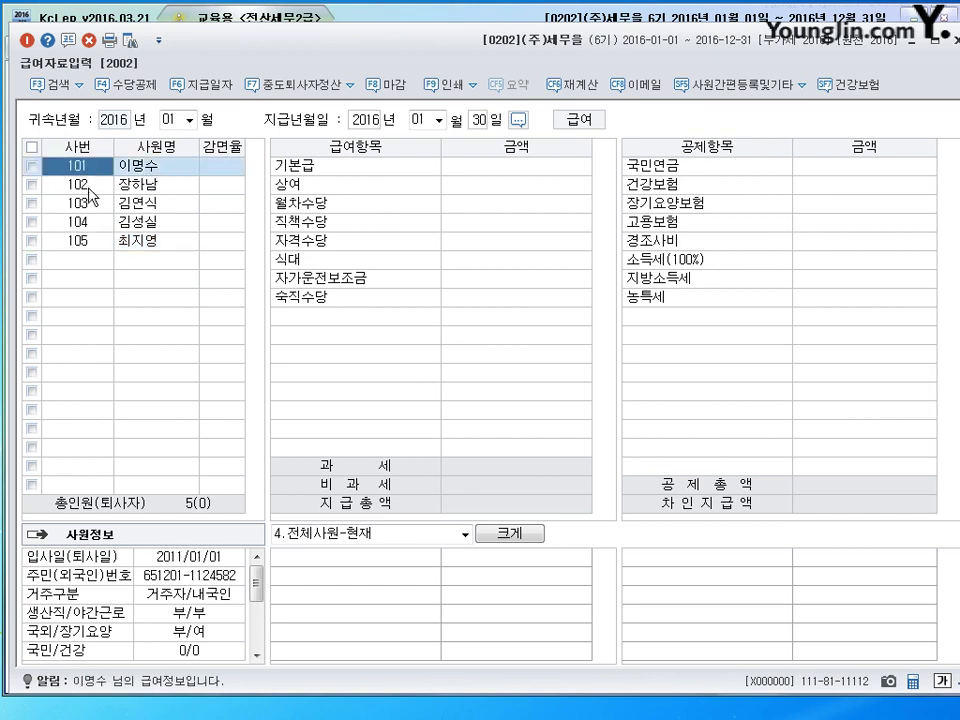
click(85, 186)
click(85, 203)
click(85, 222)
click(85, 241)
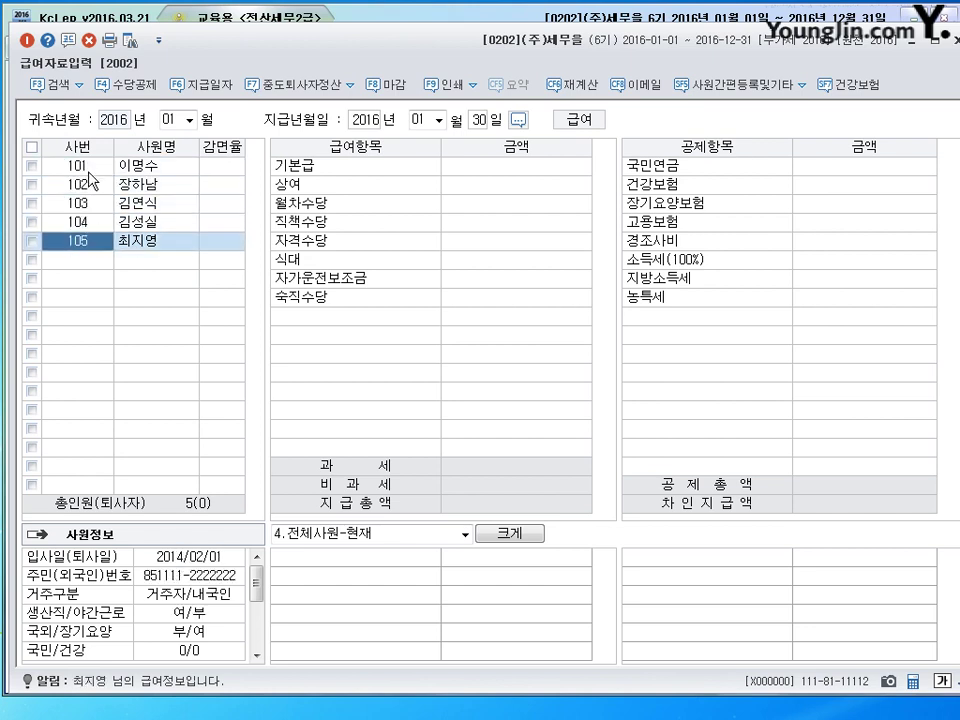
click(88, 168)
click(78, 203)
click(80, 222)
click(85, 241)
Step: Enter 기본급 2,200,000, 상여 1,000,000, 월차수당 250,000 and 직책수당 150,000 for employee 101
click(99, 167)
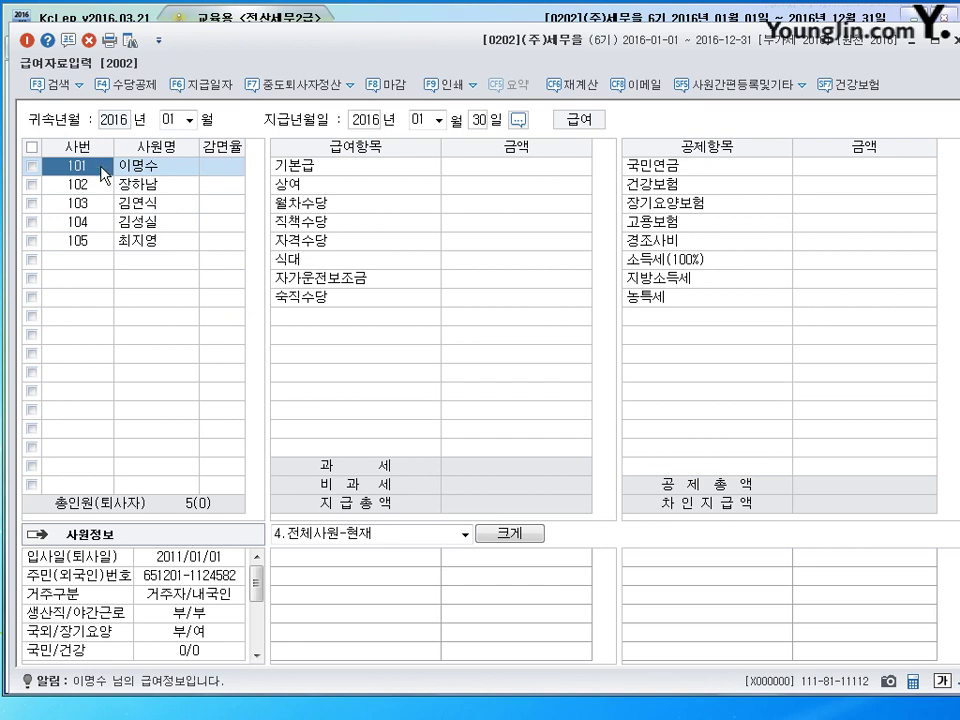
key(Return)
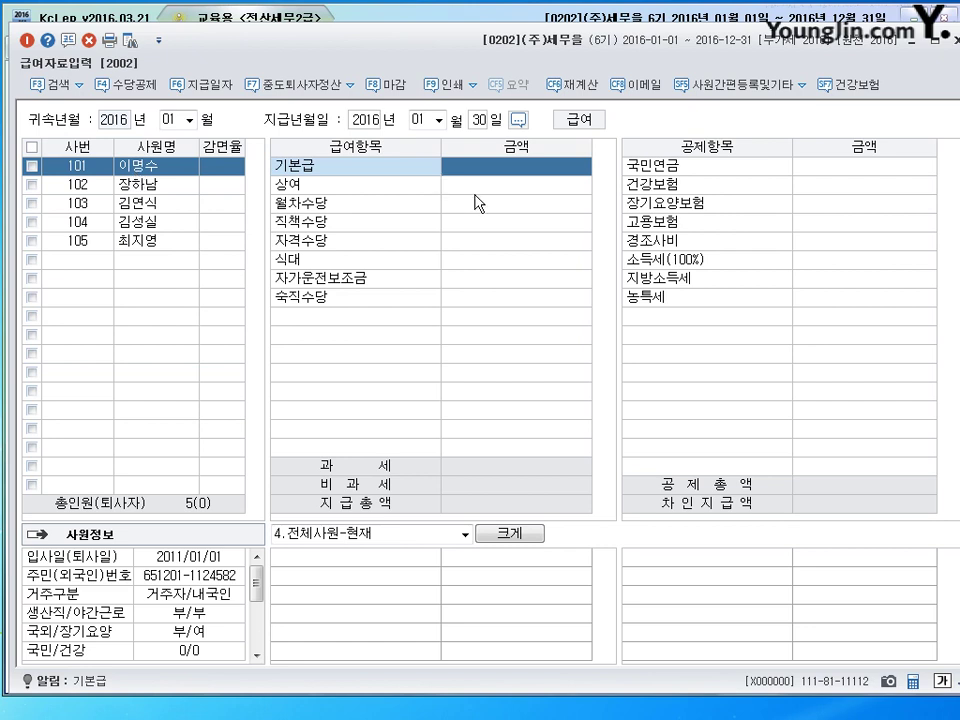
text(2200000)
key(Return)
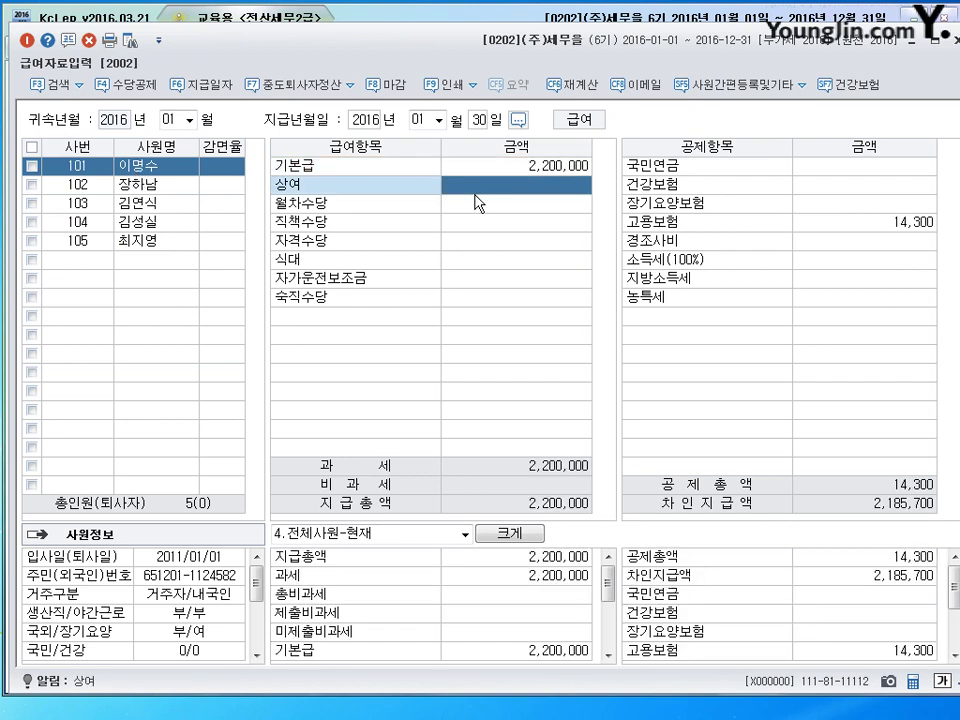
text(1000000)
key(Return)
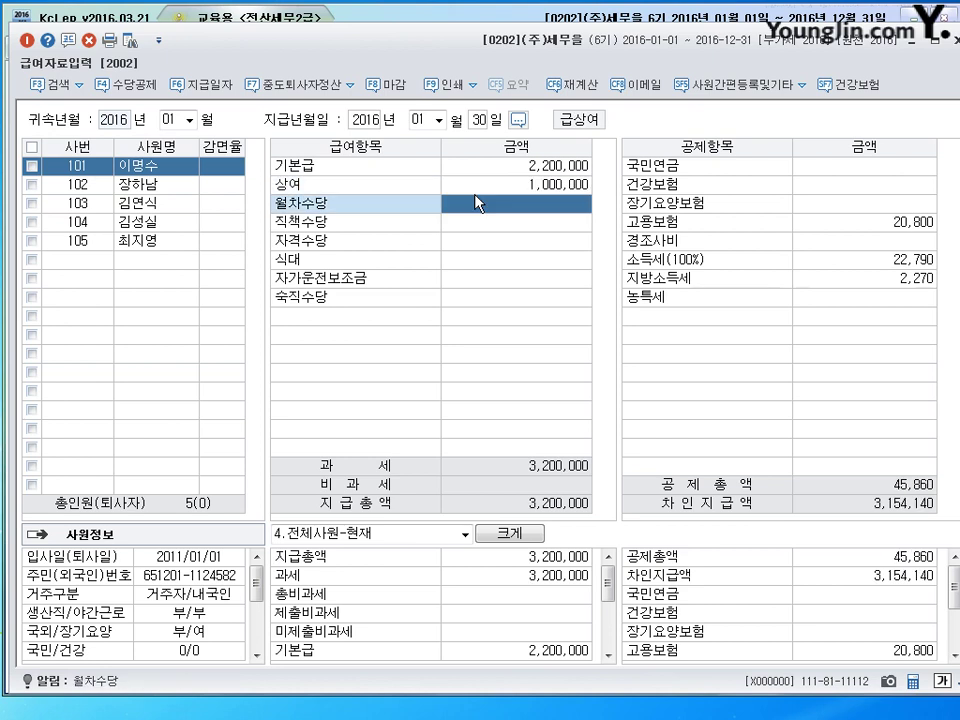
text(2500000)
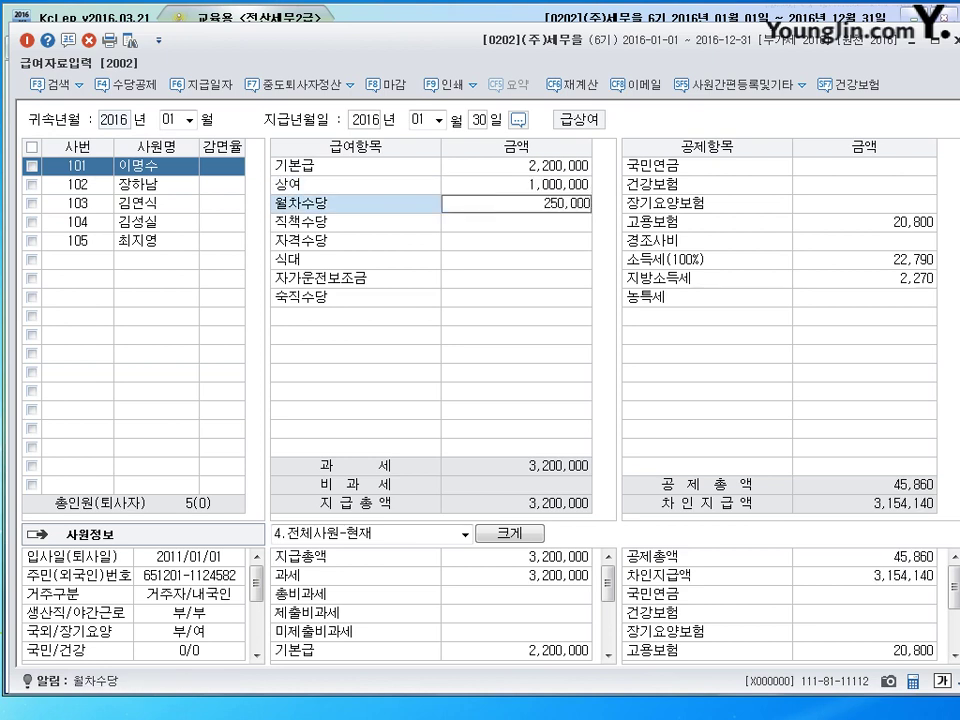
key(Return)
text(150000)
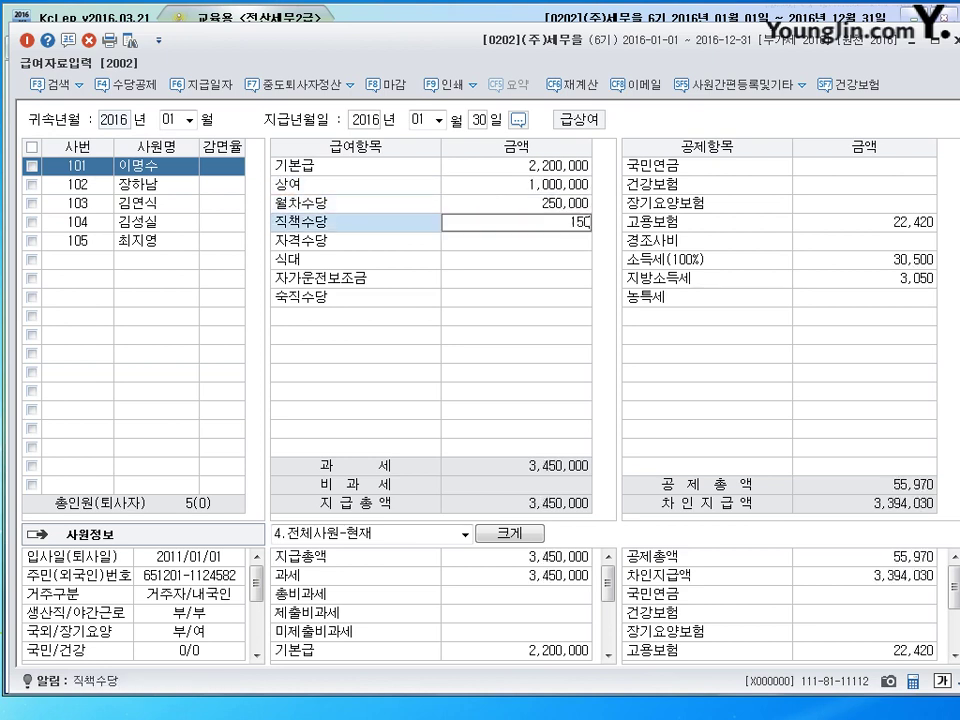
key(Return)
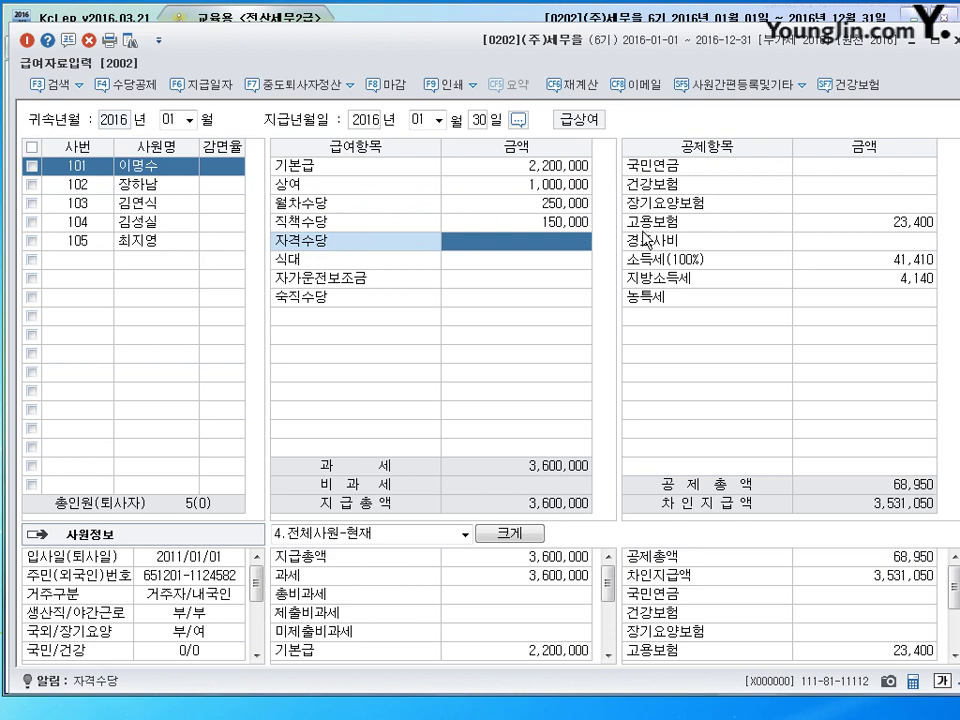
Step: Enter 자격수당 350,000, 식대 150,000, 자가운전보조금 110,000 and 숙직수당 50,000
key(Up)
key(Up)
key(Up)
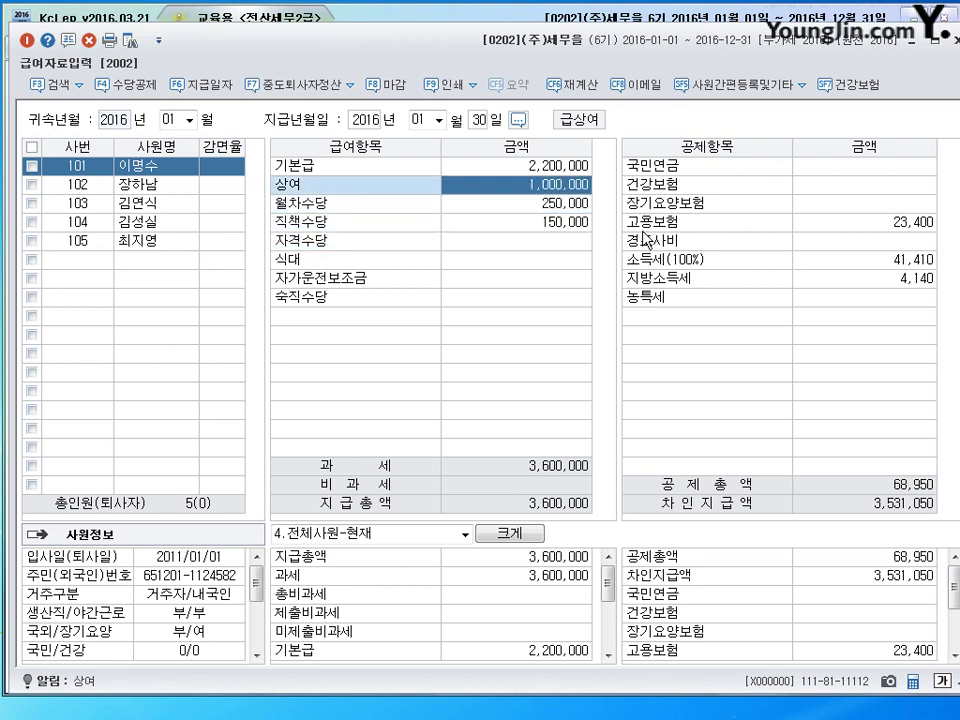
key(Down)
key(Down)
key(Down)
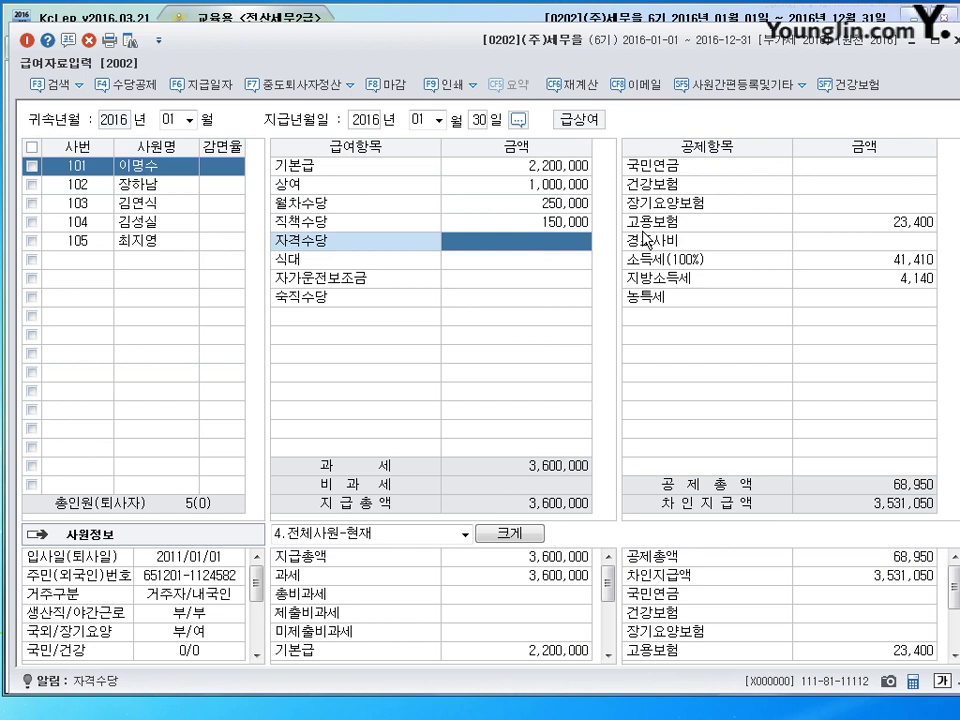
text(3500006)
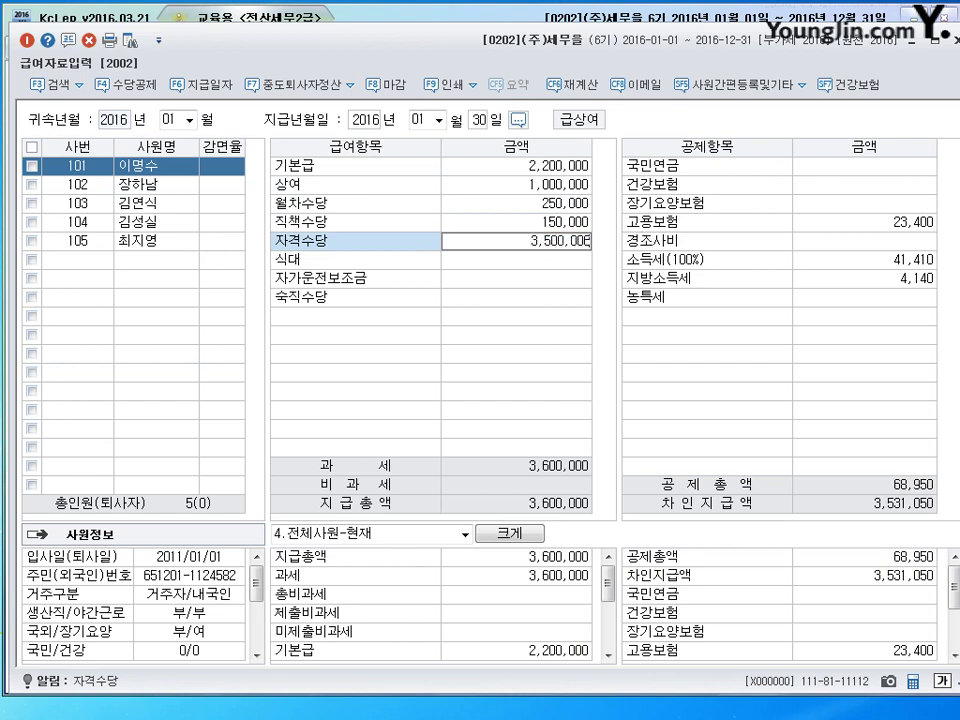
key(BackSpace)
key(Return)
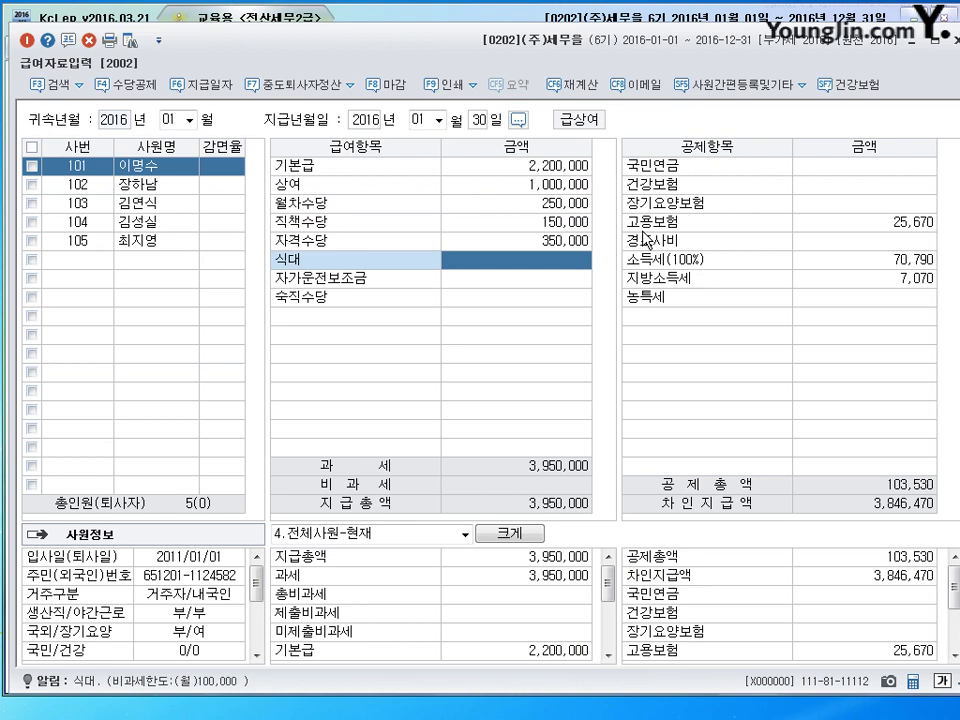
text(150000)
key(Return)
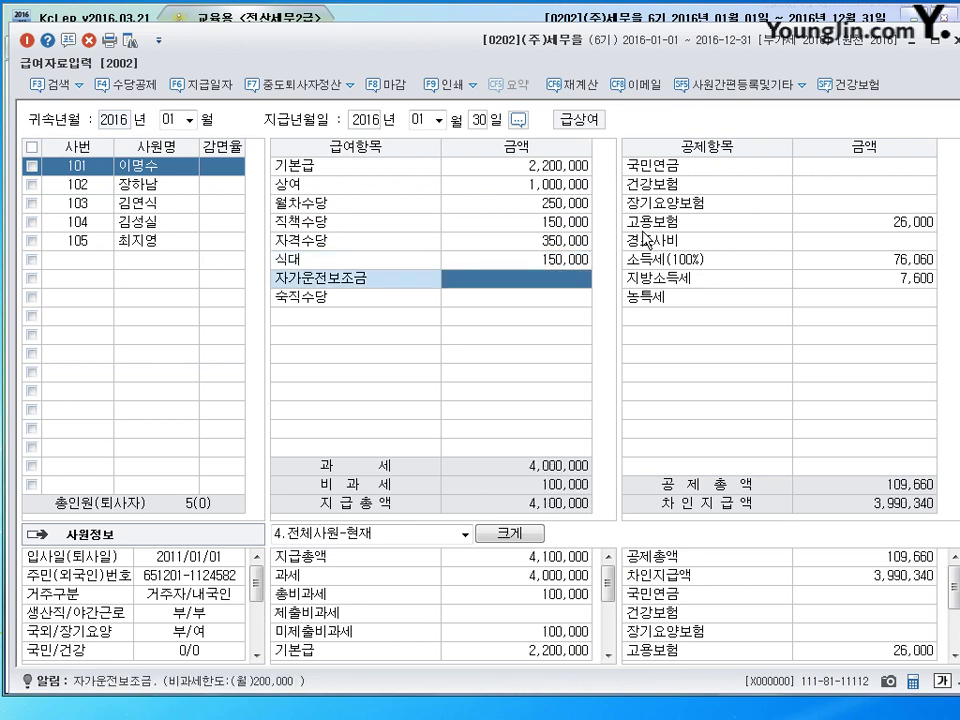
text(1100000)
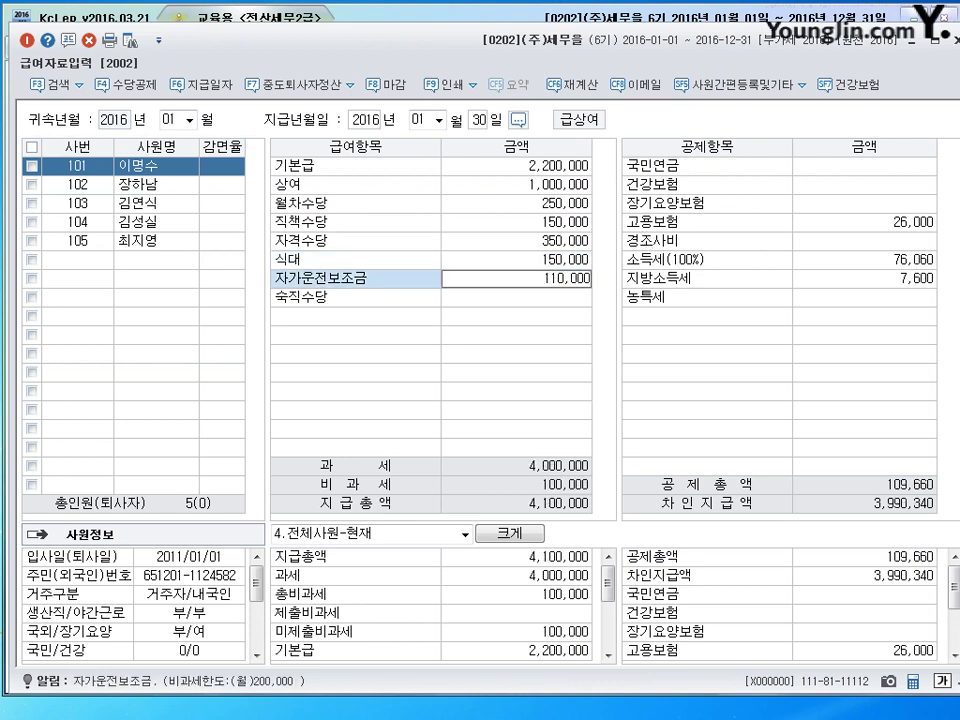
key(Return)
text(500000)
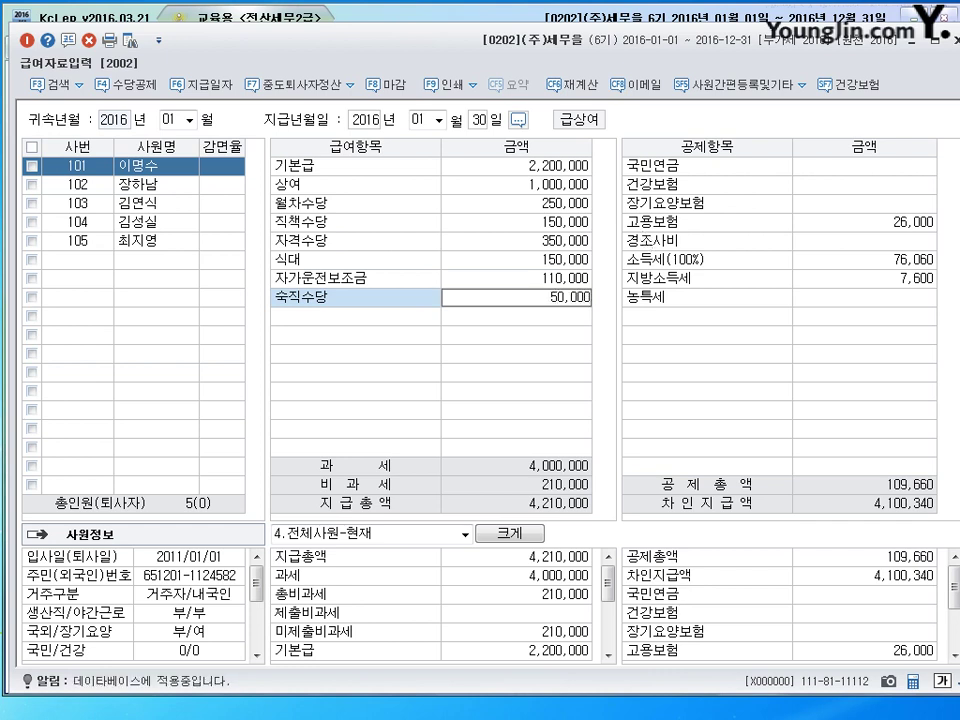
key(Return)
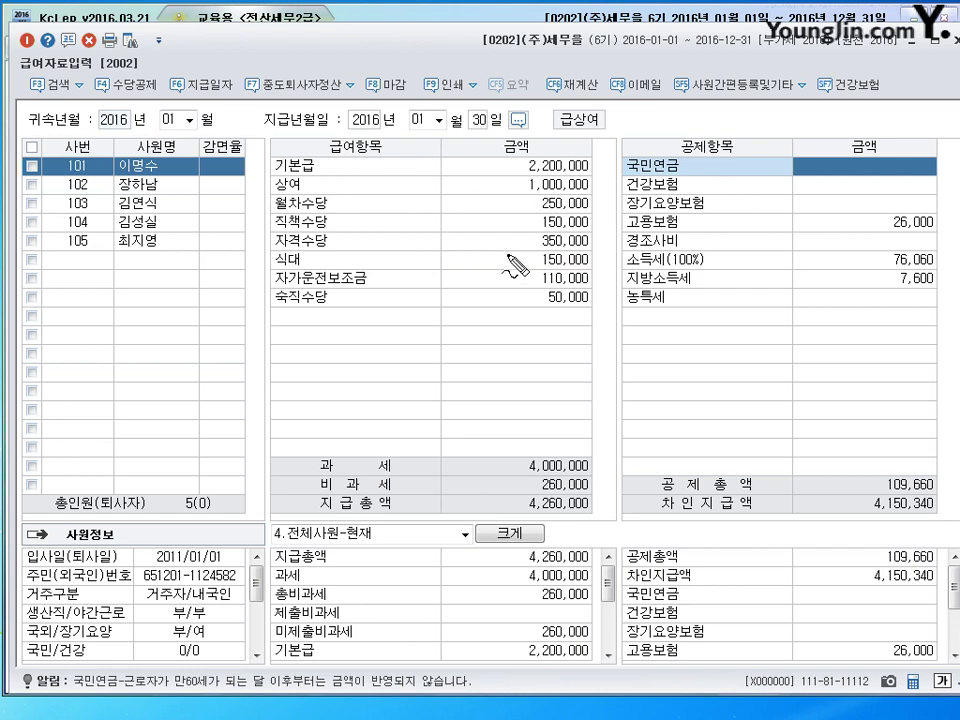
drag(585, 252, 548, 246)
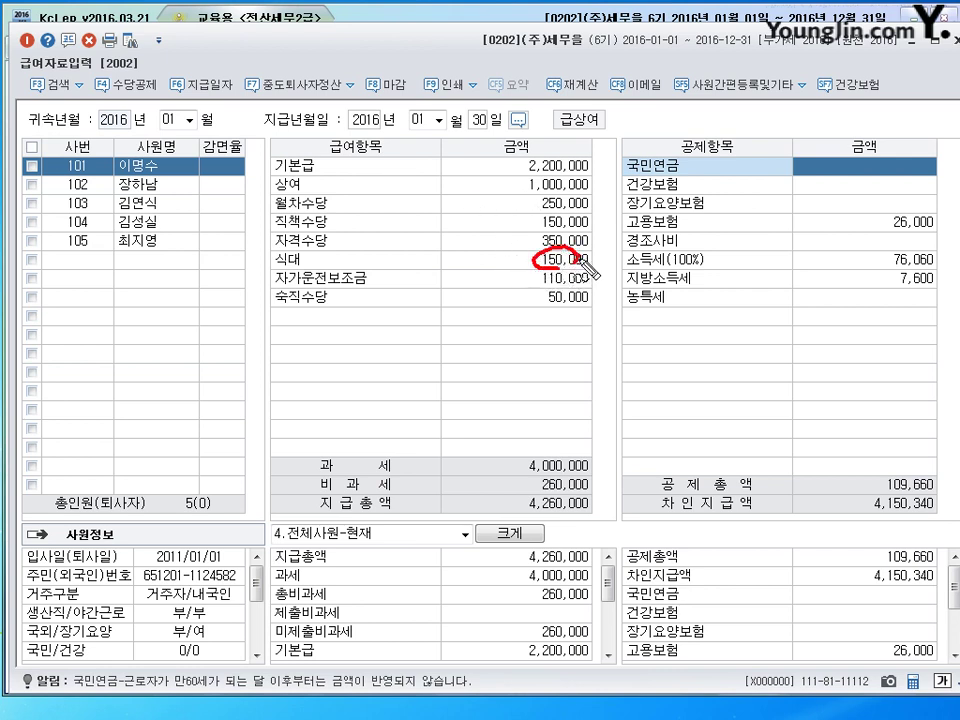
mouse_move(466, 252)
mouse_down()
mouse_move(470, 266)
mouse_move(501, 268)
mouse_up()
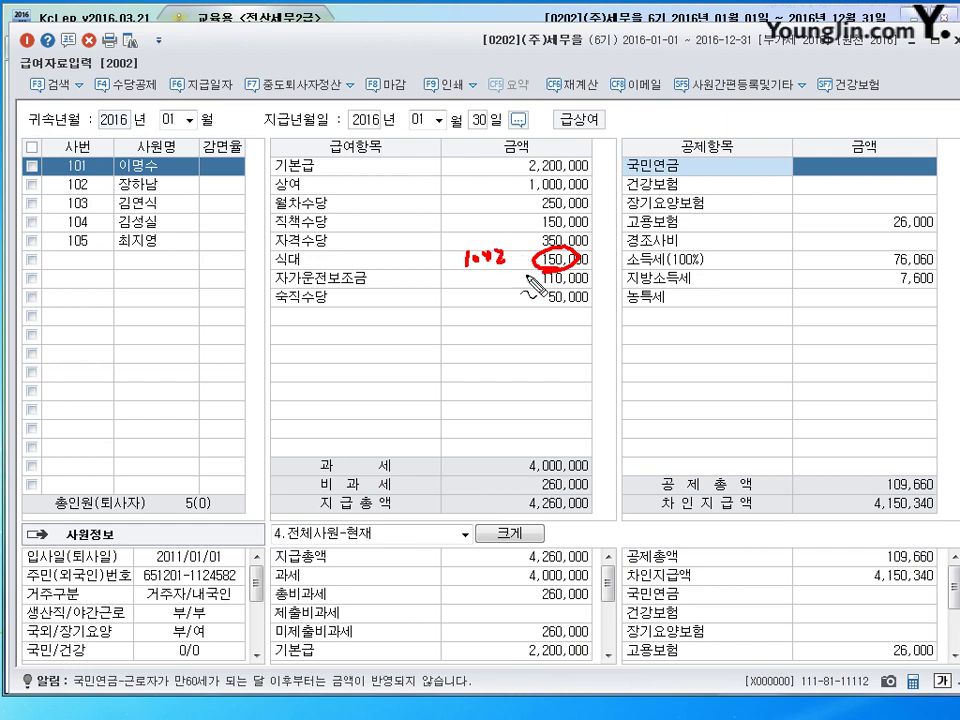
drag(566, 270, 527, 288)
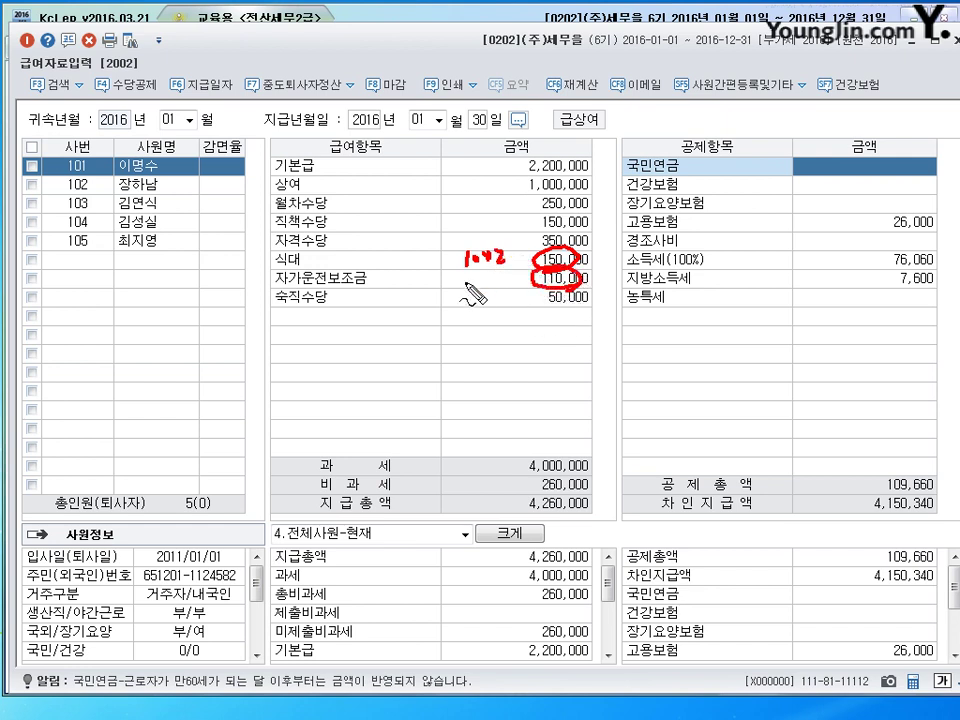
drag(464, 270, 465, 285)
mouse_move(470, 270)
mouse_down()
mouse_move(471, 285)
mouse_move(488, 286)
mouse_up()
drag(494, 270, 506, 286)
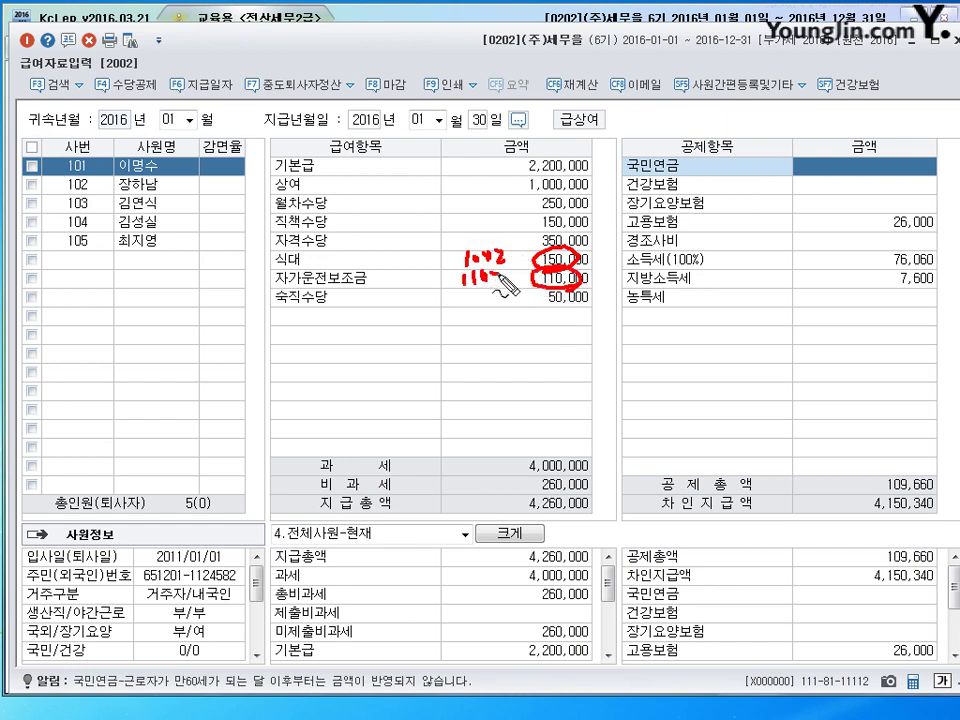
mouse_move(585, 292)
mouse_down()
mouse_move(560, 312)
mouse_move(580, 295)
mouse_up()
drag(467, 290, 501, 291)
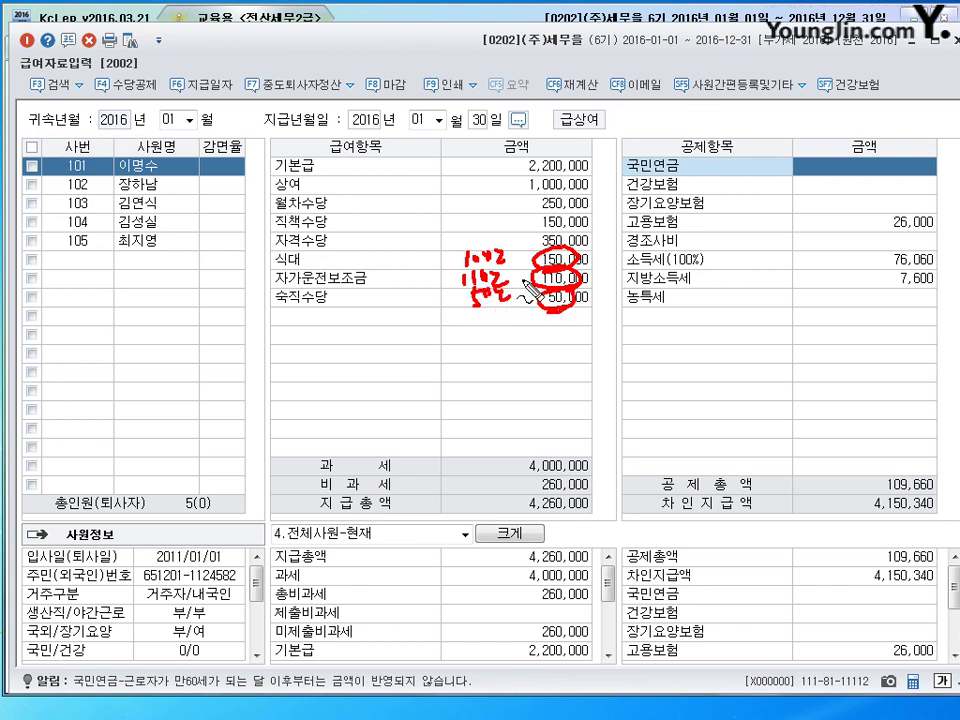
mouse_move(447, 322)
mouse_down()
mouse_move(530, 310)
mouse_move(478, 336)
mouse_move(520, 332)
mouse_up()
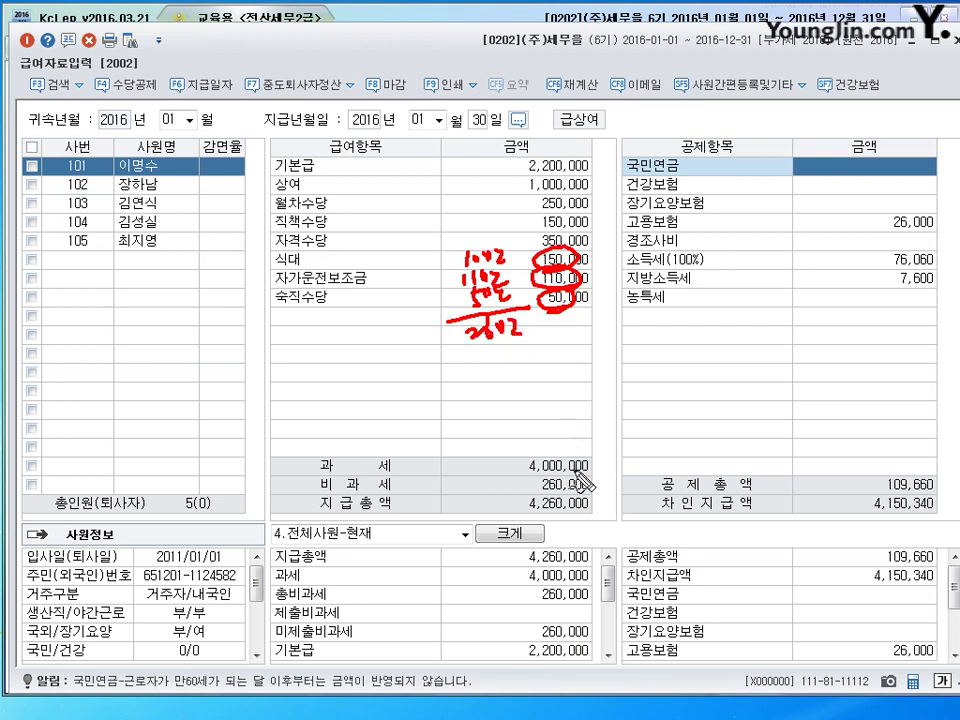
drag(579, 484, 546, 505)
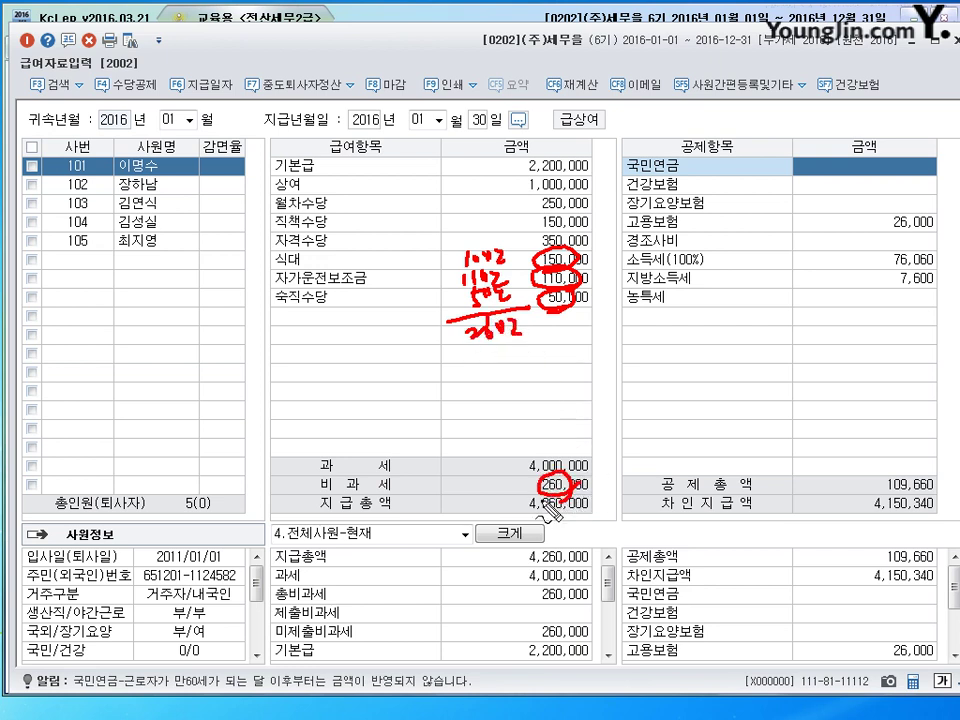
key(Escape)
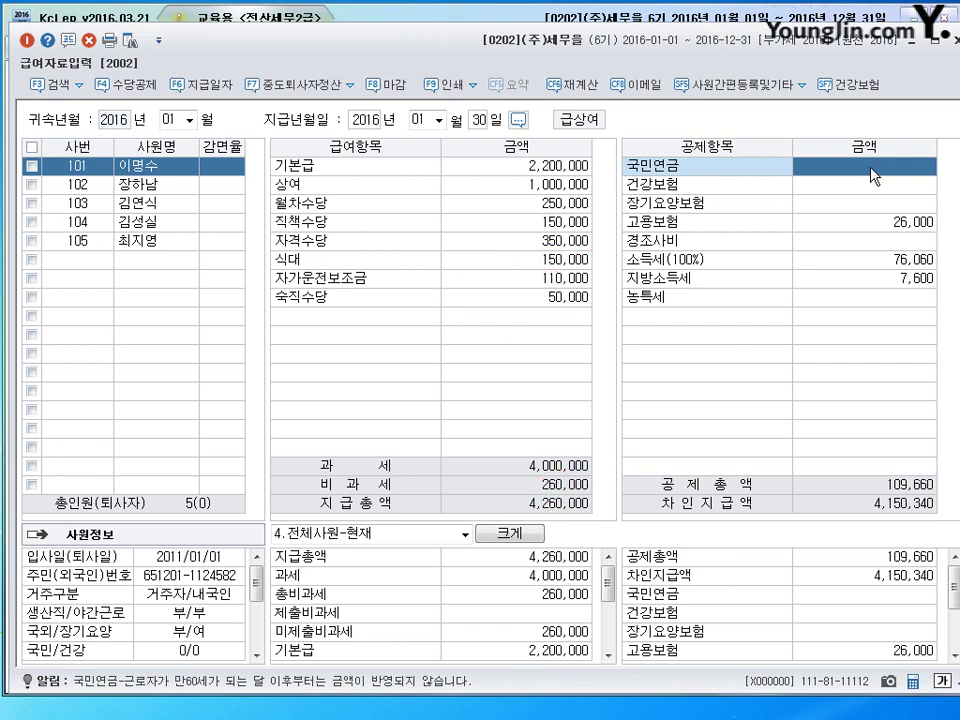
Step: Enter 국민연금 180,000, 건강보험 121,400 and 장기요양보험 7,950
text(180000)
key(Return)
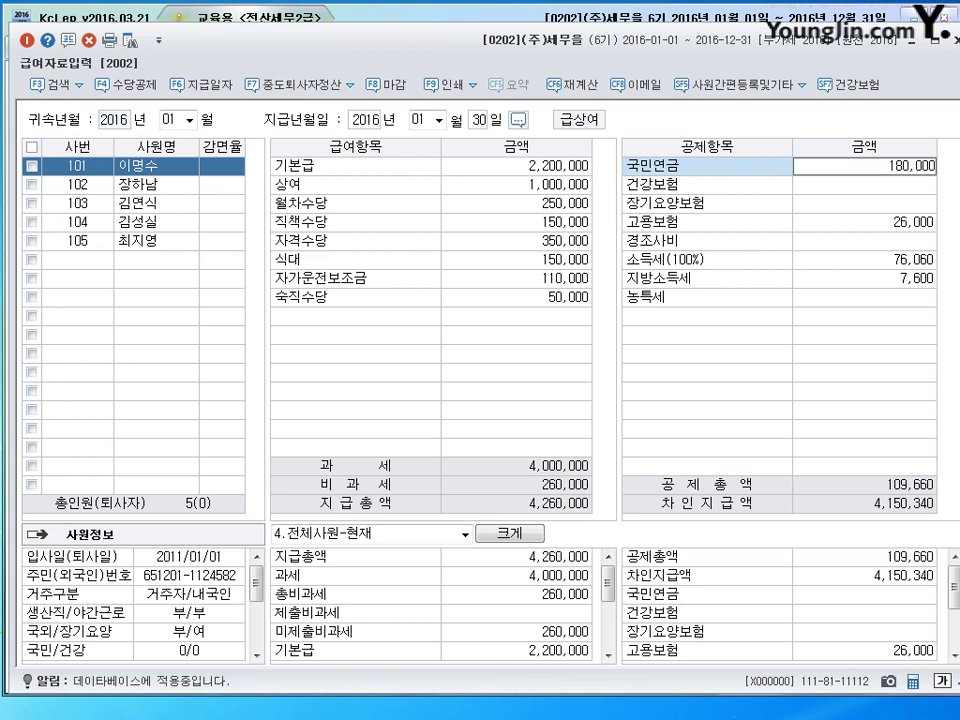
text(12)
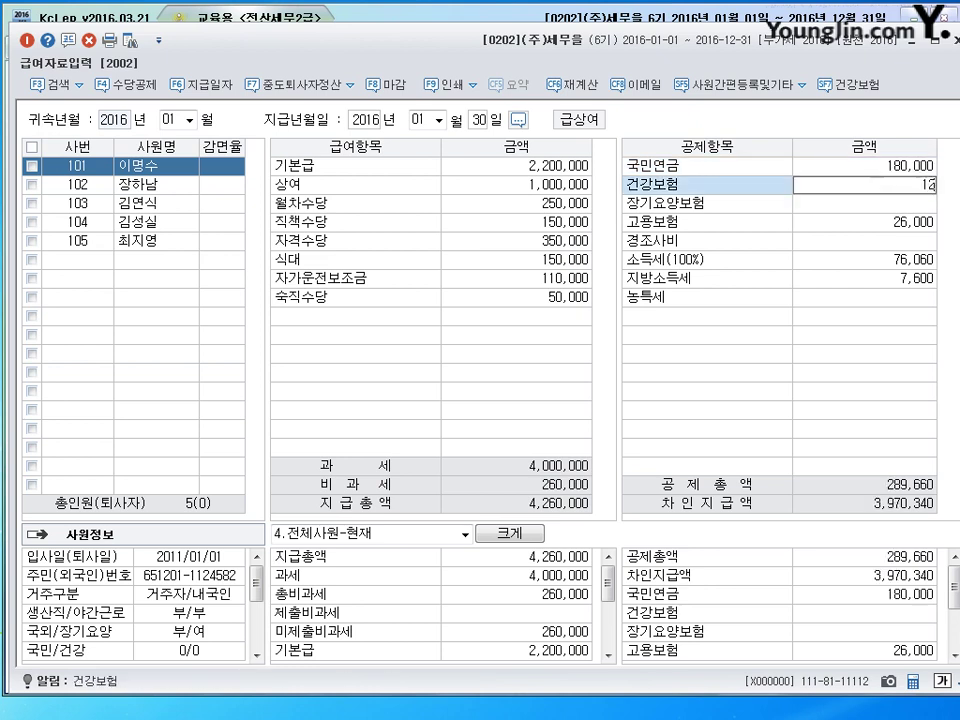
text(1,400)
key(Return)
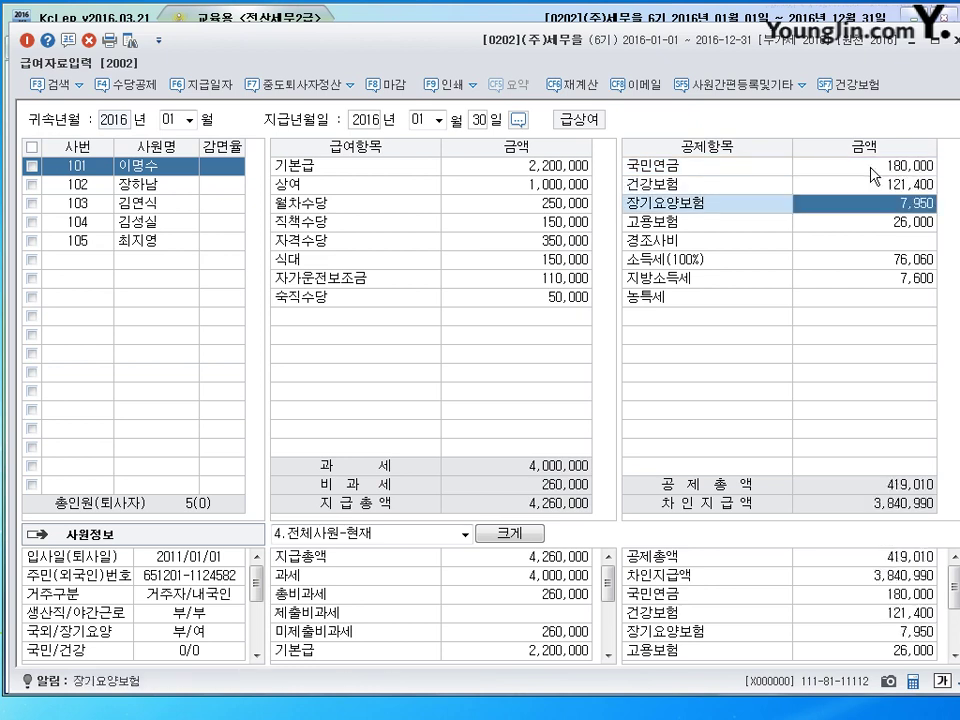
text(7)
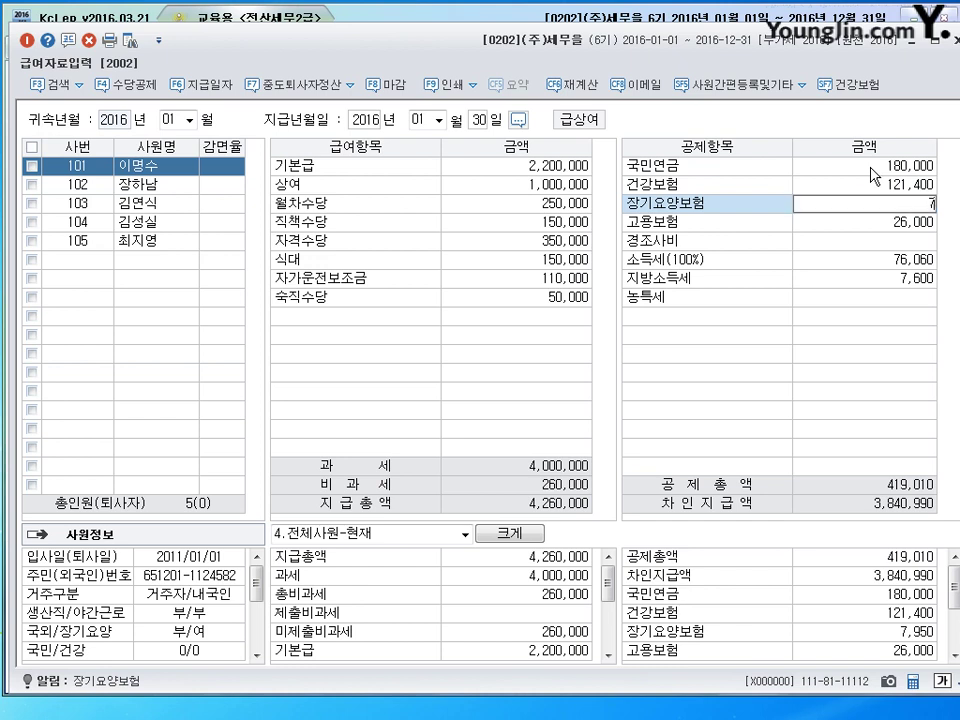
text(,950)
key(Return)
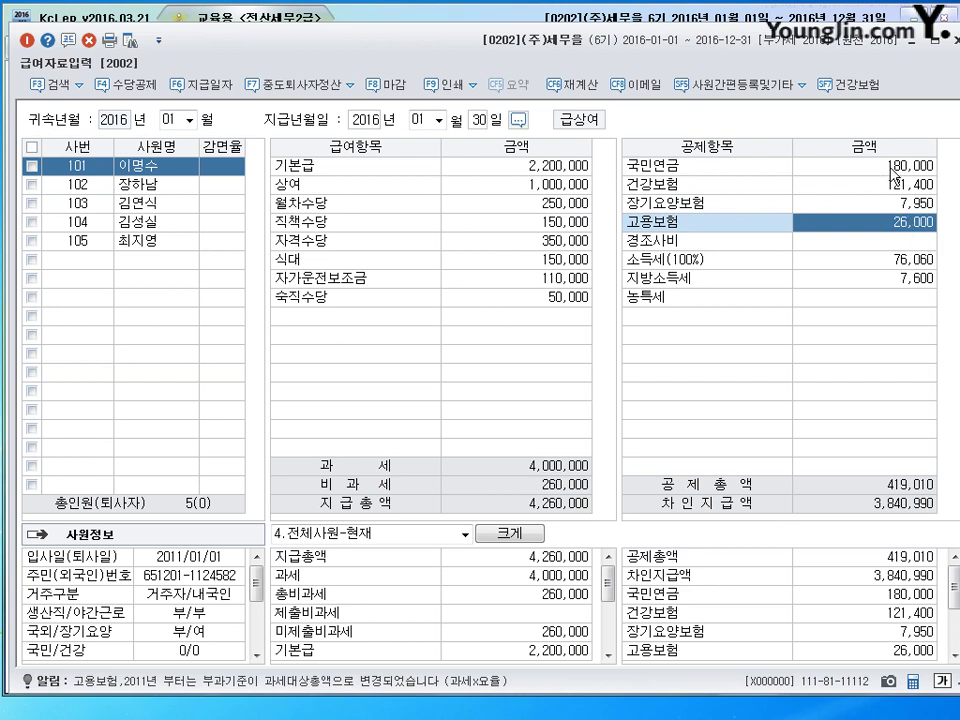
Step: Enter 경조사비 30,000 and 소득세 76,000, then switch to the textbook page
click(940, 184)
click(895, 222)
click(906, 243)
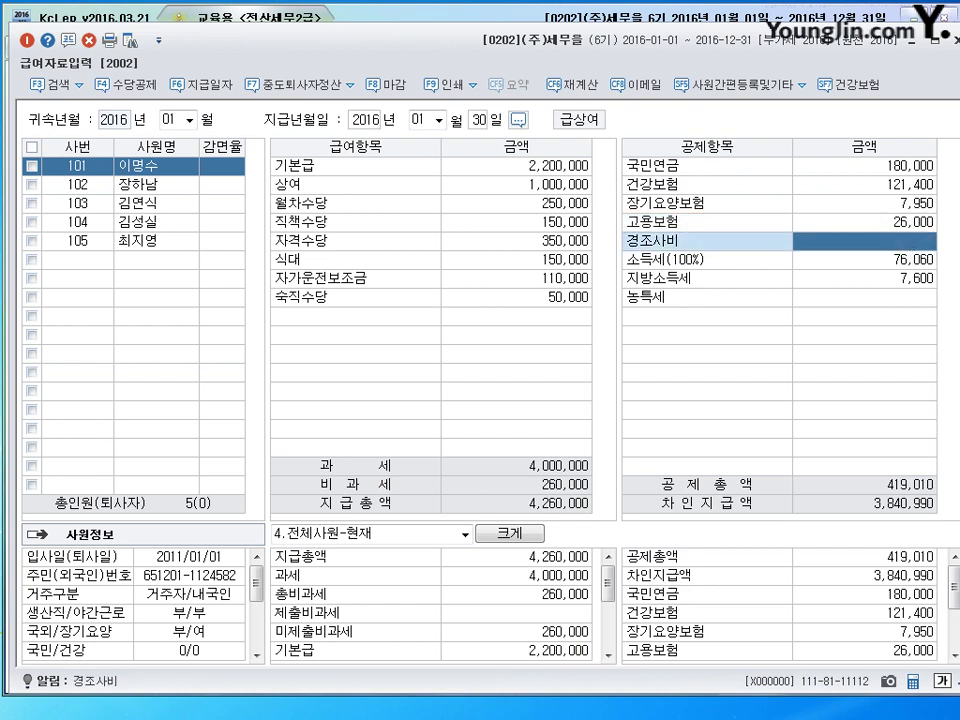
text(300000)
key(Return)
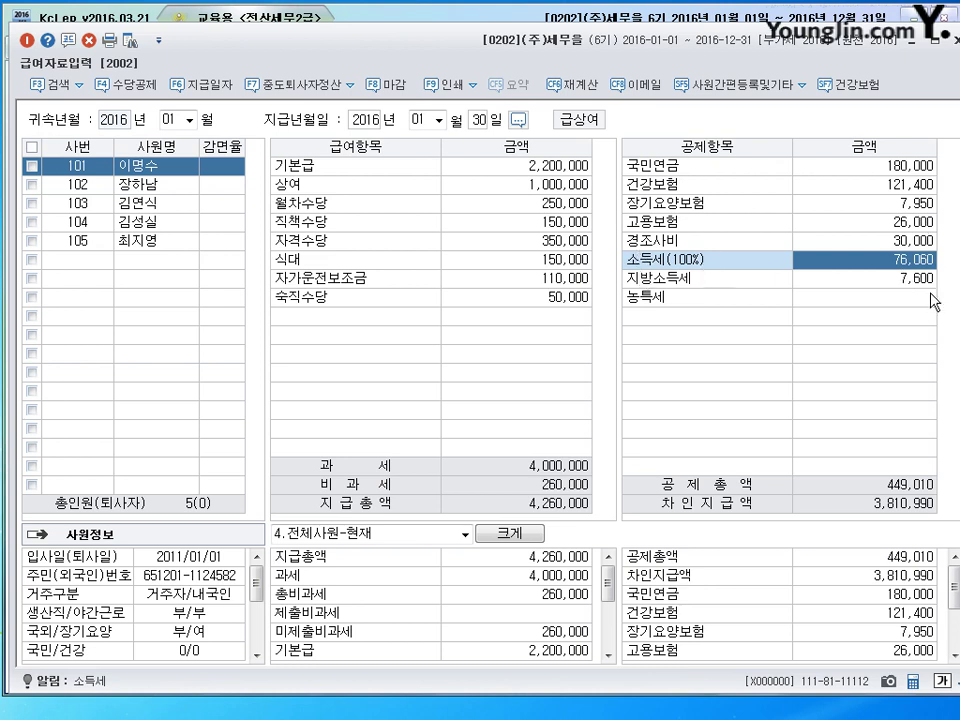
text(76000)
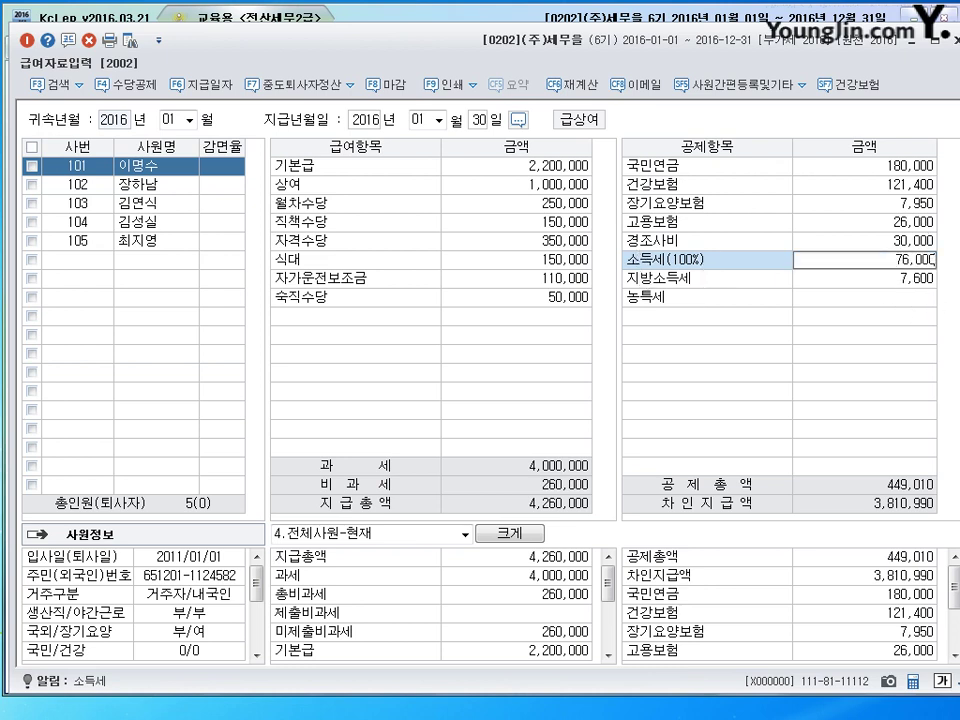
key(Return)
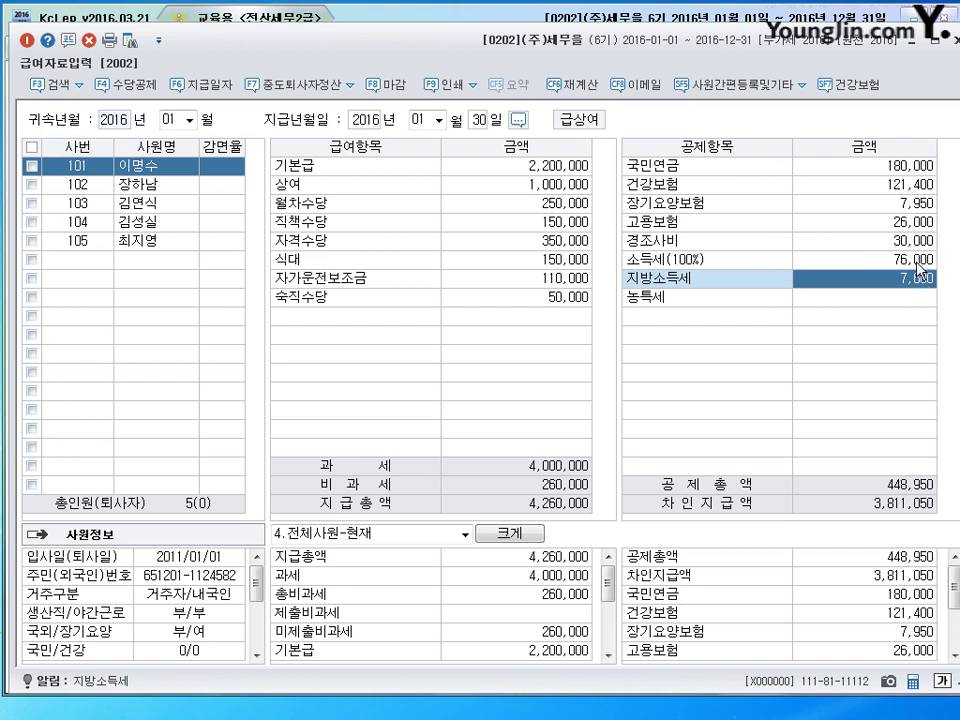
drag(432, 46, 425, 36)
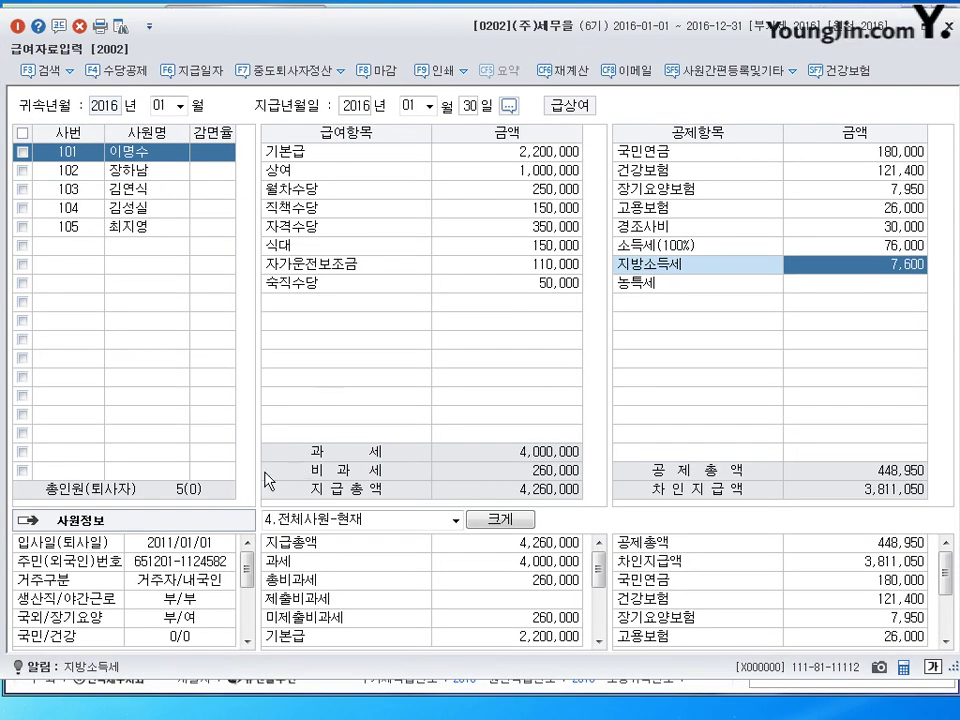
key(alt+Tab)
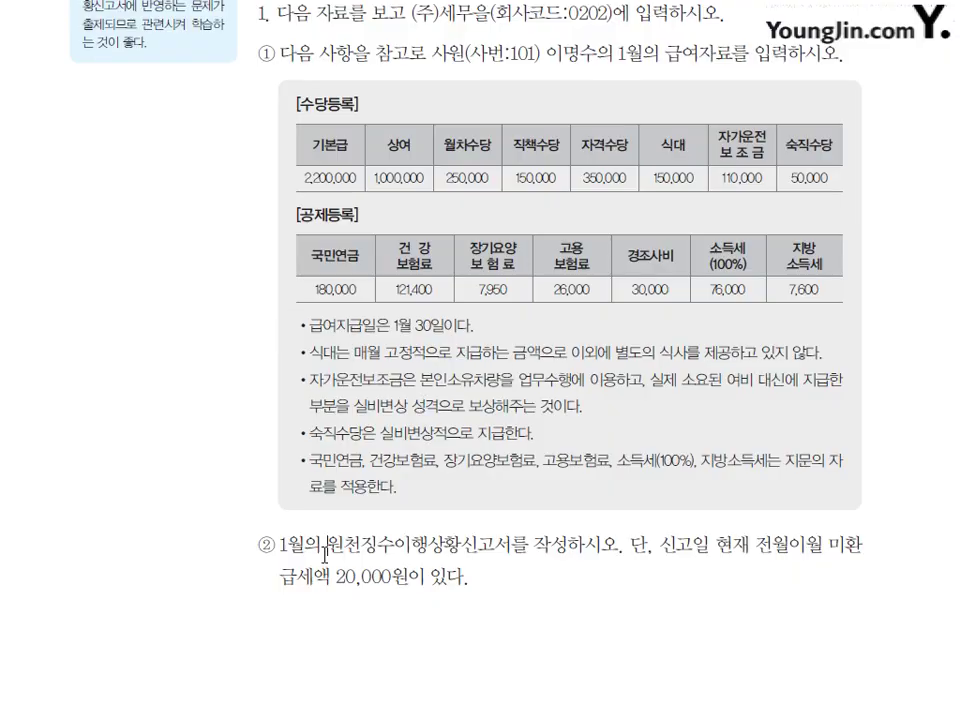
Step: Highlight the withholding-report instruction and the 20,000 won unrefunded tax, then return to KcLep
drag(324, 545, 546, 540)
click(546, 520)
drag(718, 545, 803, 540)
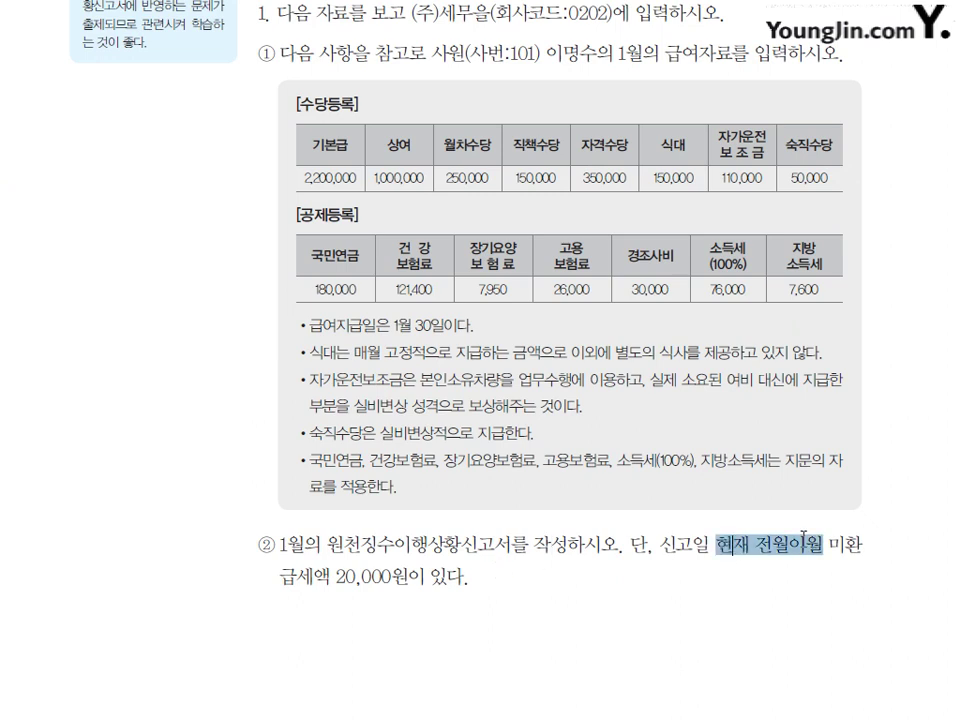
click(394, 612)
drag(280, 597, 482, 590)
click(474, 580)
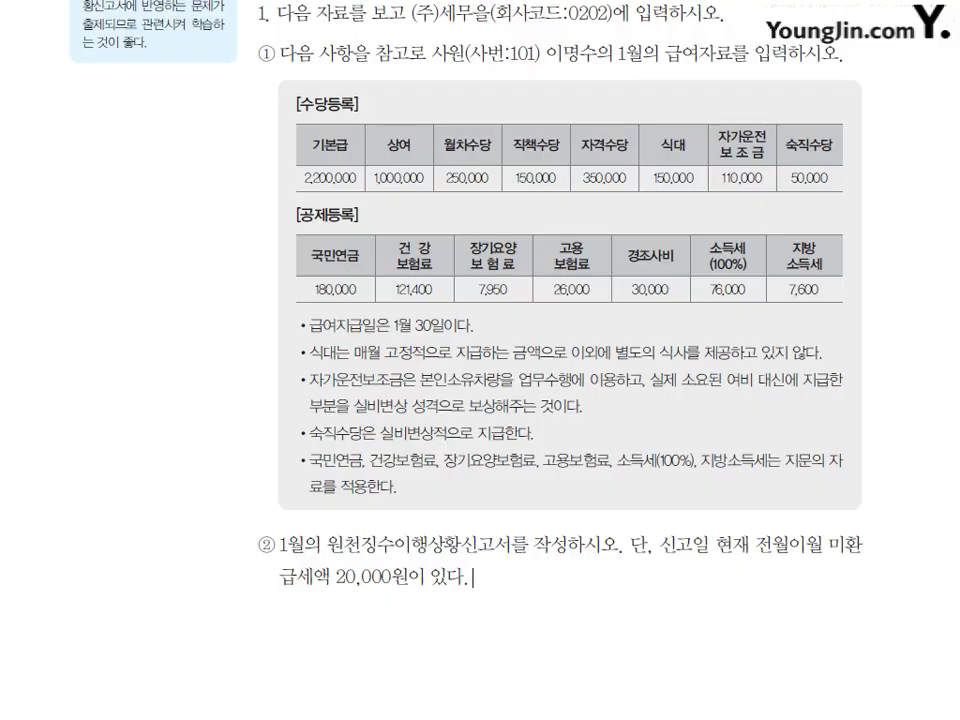
key(alt+Tab)
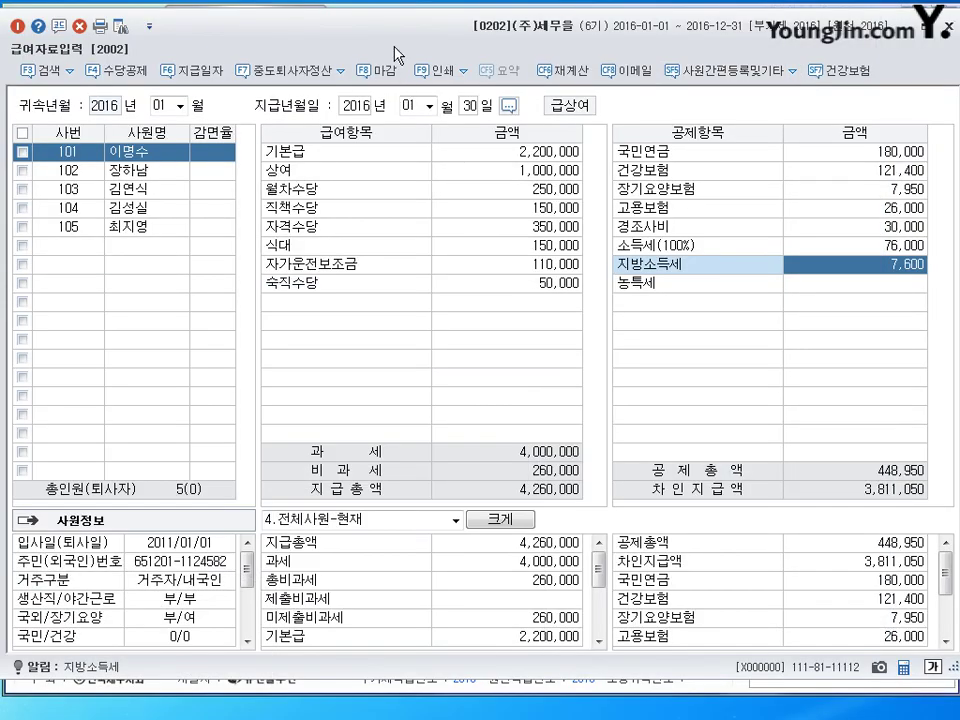
Step: Close payroll entry and load the withholding report for 귀속 and 지급 period 2016/01–2016/01
key(Escape)
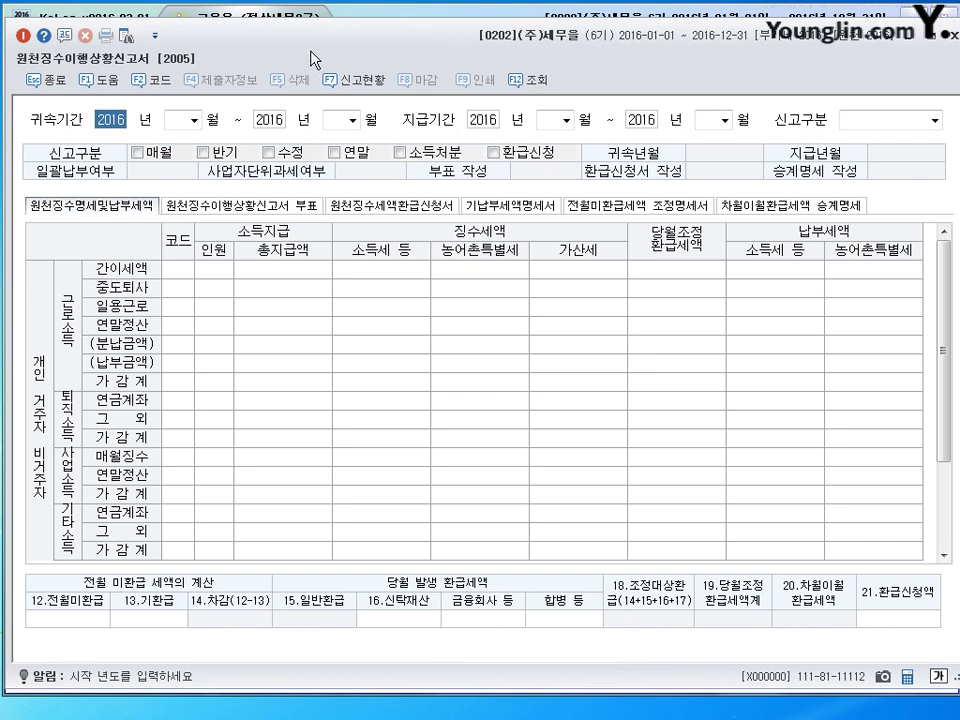
key(Return)
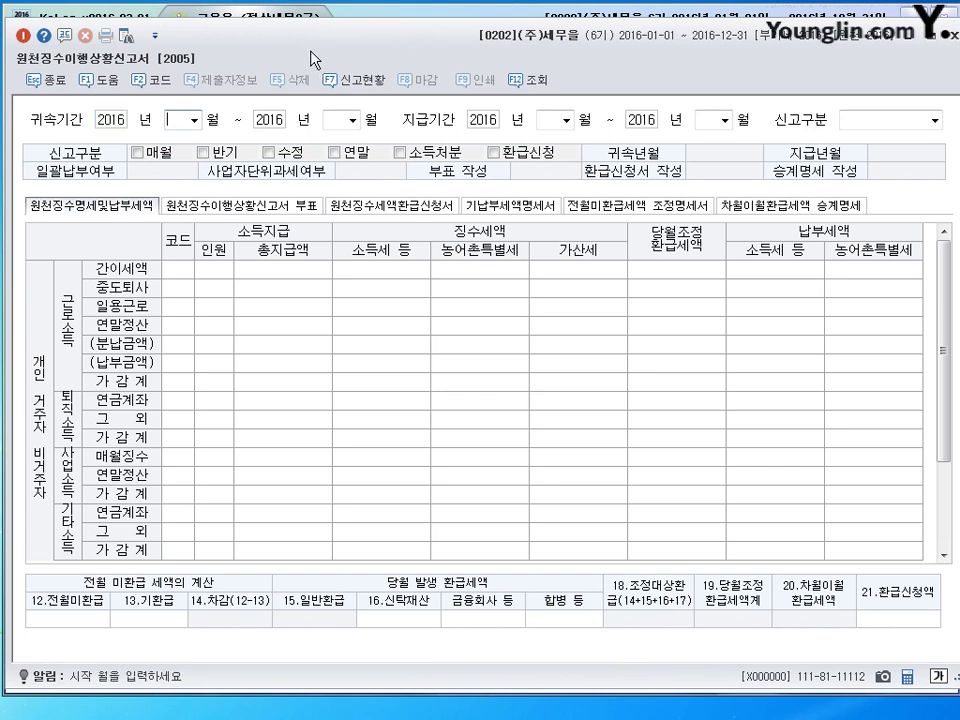
text(01)
key(Return)
text(01)
key(Return)
key(Return)
text(01)
key(Return)
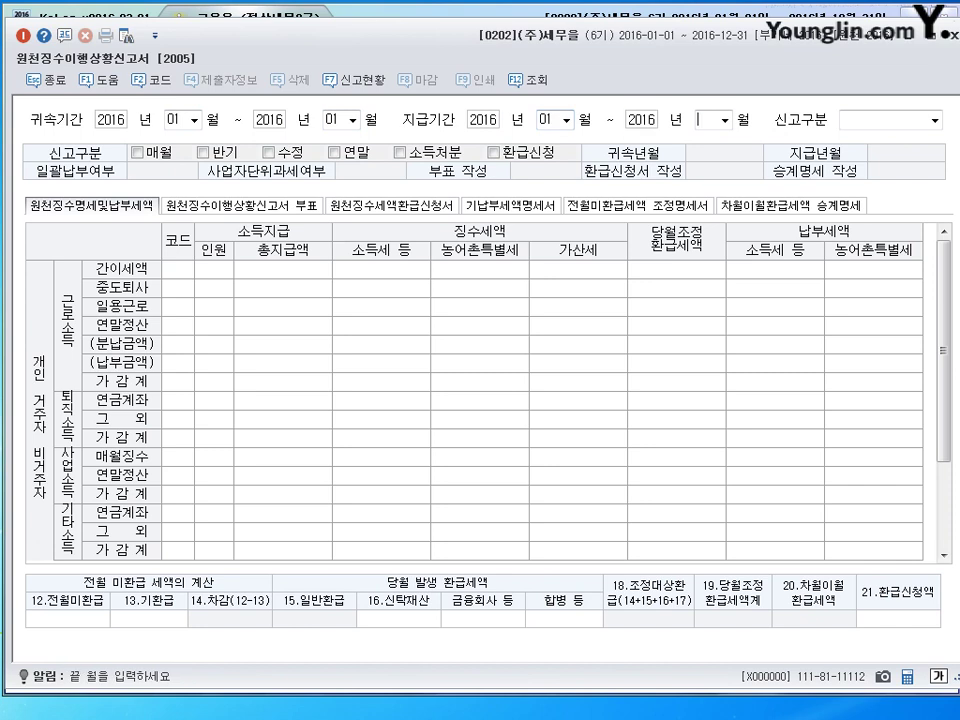
text(01)
key(Return)
key(Return)
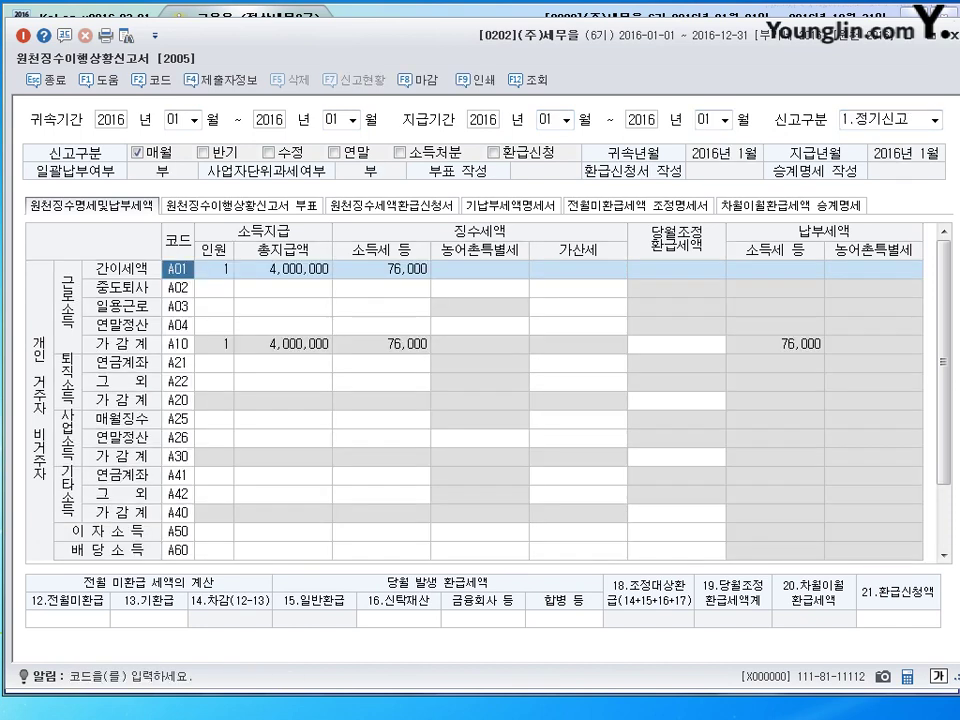
Step: Select the A01 headcount entry and highlight the 간이세액 row
click(215, 271)
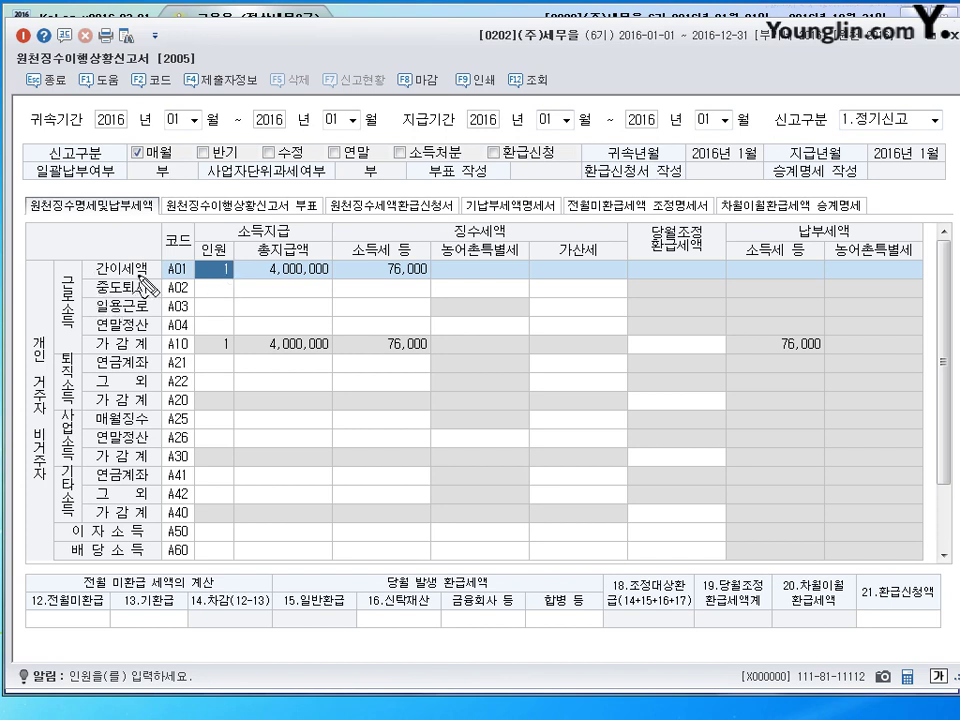
mouse_move(152, 262)
mouse_down()
mouse_move(102, 276)
mouse_move(142, 282)
mouse_move(145, 260)
mouse_up()
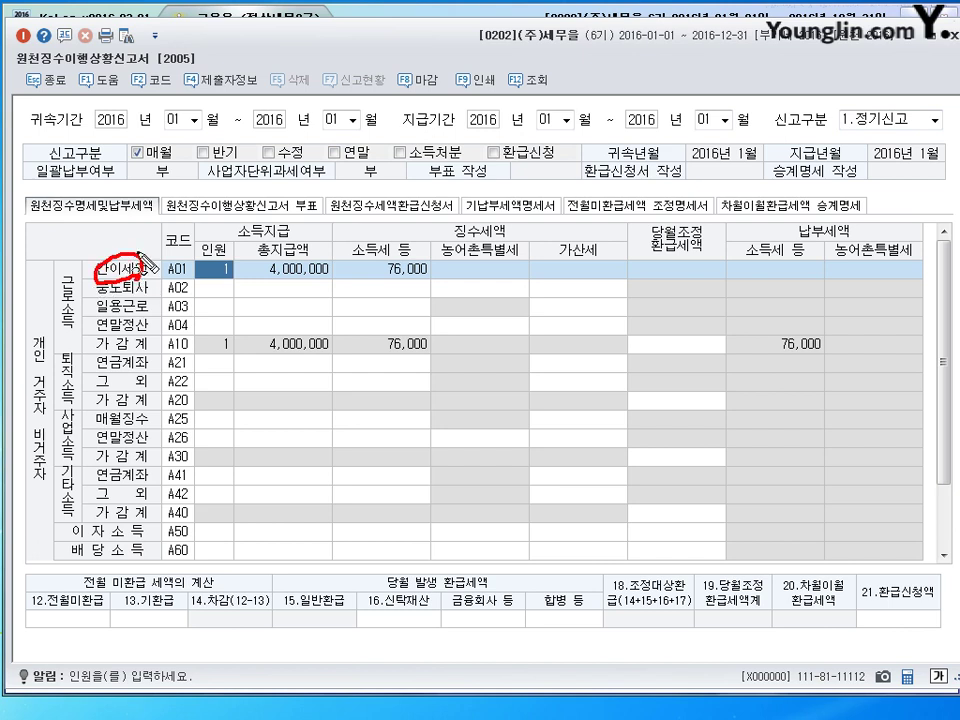
key(Escape)
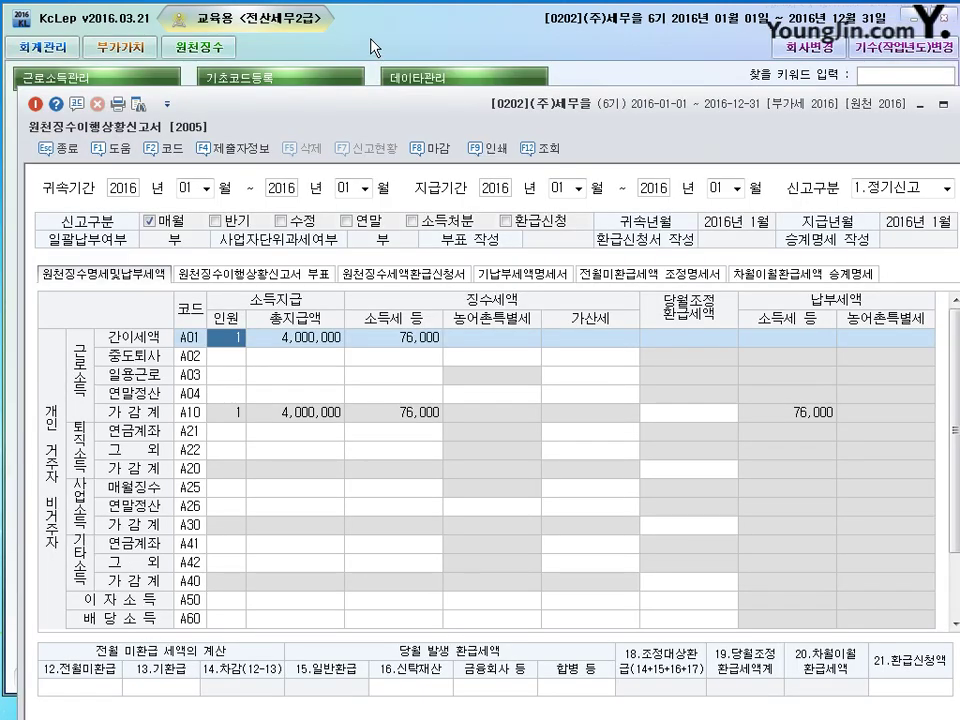
Step: Annotate the earned income management heading and reopen the withholding tax status report
key(Escape)
key(ctrl+2)
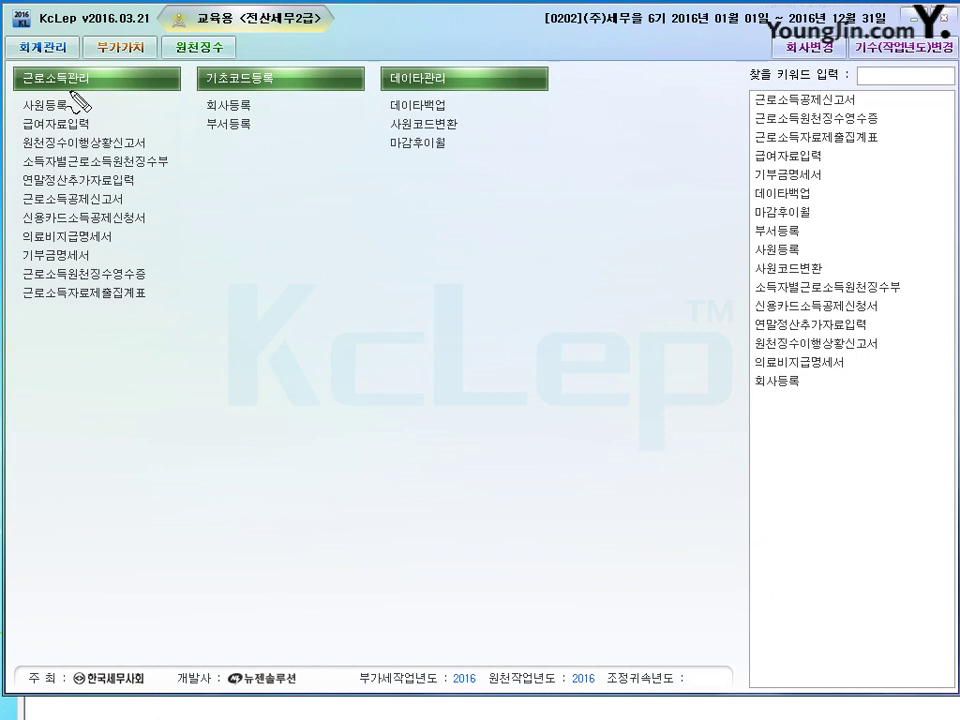
mouse_move(100, 80)
mouse_down()
mouse_move(150, 88)
mouse_move(158, 100)
mouse_up()
key(Escape)
click(816, 343)
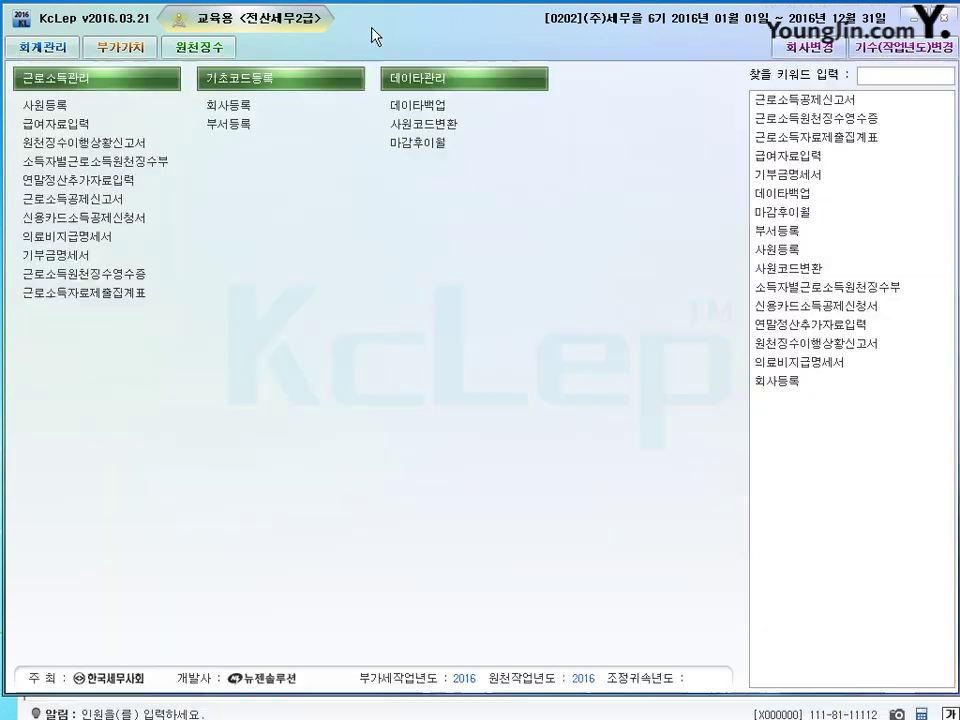
key(Escape)
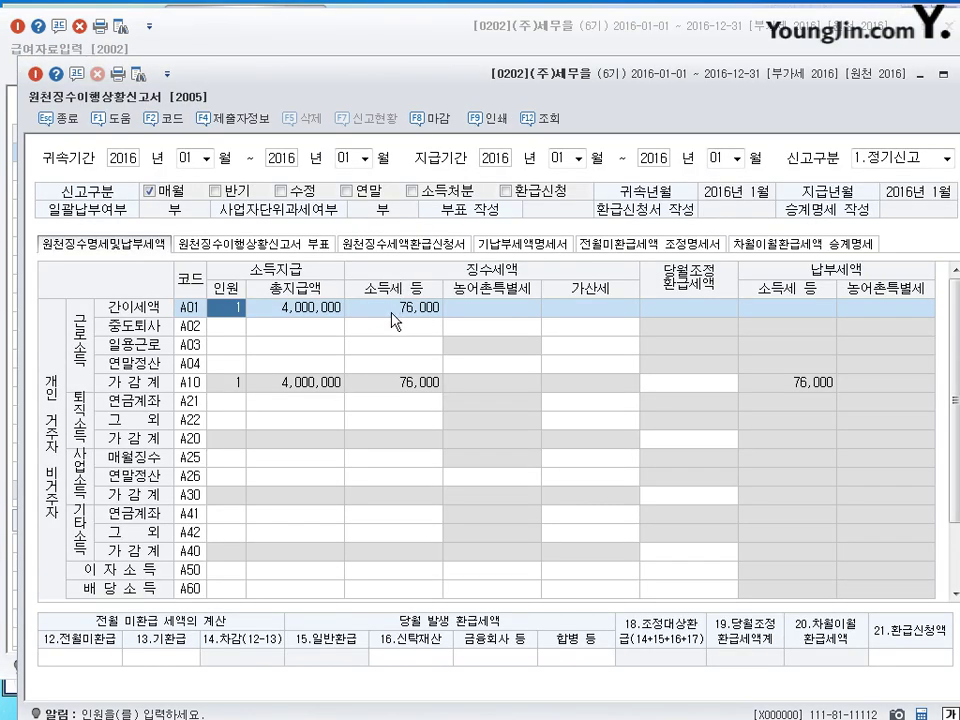
Step: Review the A01 row's 4,000,000 total payment and 76,000 income tax, annotating the tax columns
key(Return)
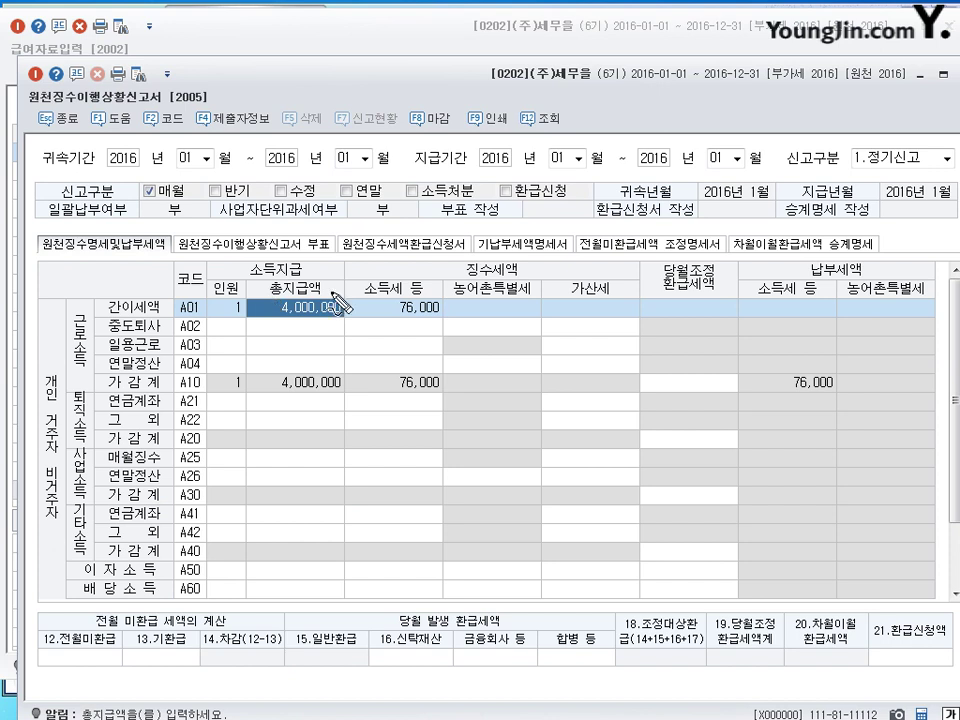
mouse_move(253, 310)
mouse_down()
mouse_move(261, 274)
mouse_move(261, 302)
mouse_move(296, 295)
mouse_move(325, 267)
mouse_up()
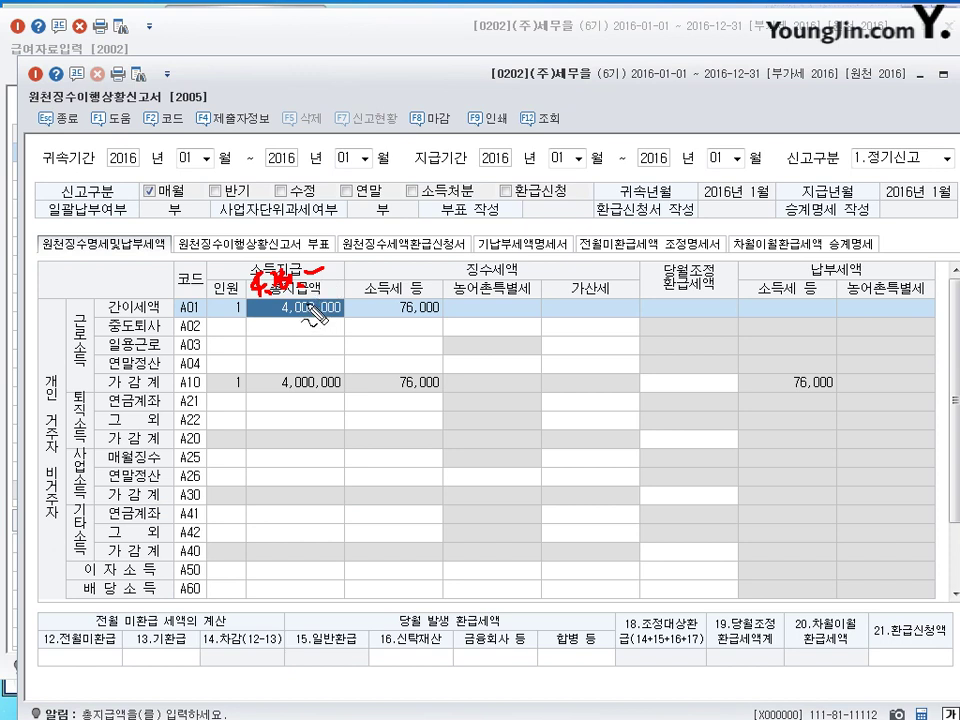
mouse_move(315, 316)
mouse_down()
mouse_move(258, 290)
mouse_move(255, 300)
mouse_move(322, 274)
mouse_up()
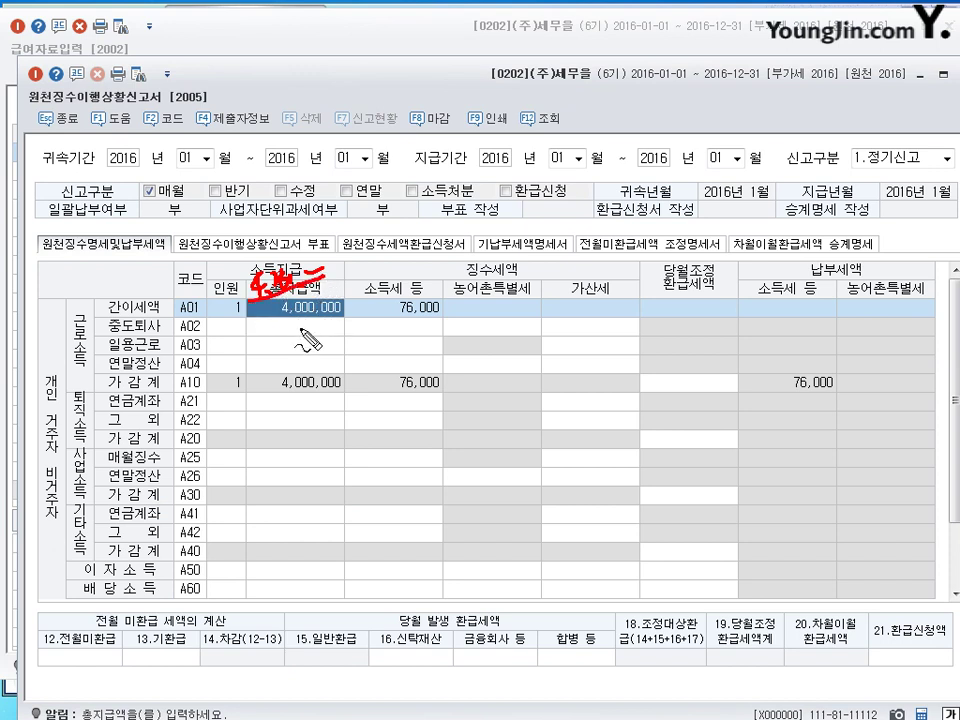
mouse_move(274, 317)
mouse_down()
mouse_move(282, 303)
mouse_move(258, 312)
mouse_move(330, 264)
mouse_move(380, 280)
mouse_move(440, 240)
mouse_move(410, 278)
mouse_move(450, 243)
mouse_move(537, 258)
mouse_move(498, 262)
mouse_move(484, 292)
mouse_up()
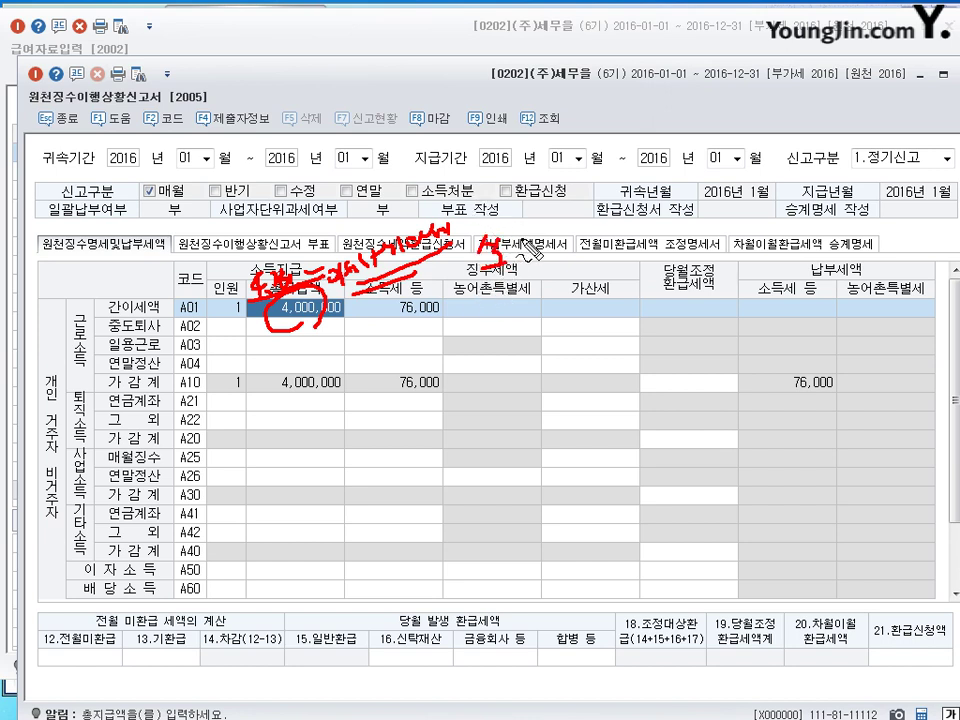
mouse_move(532, 254)
mouse_down()
mouse_move(528, 236)
mouse_move(522, 262)
mouse_move(494, 294)
mouse_move(515, 292)
mouse_move(522, 272)
mouse_up()
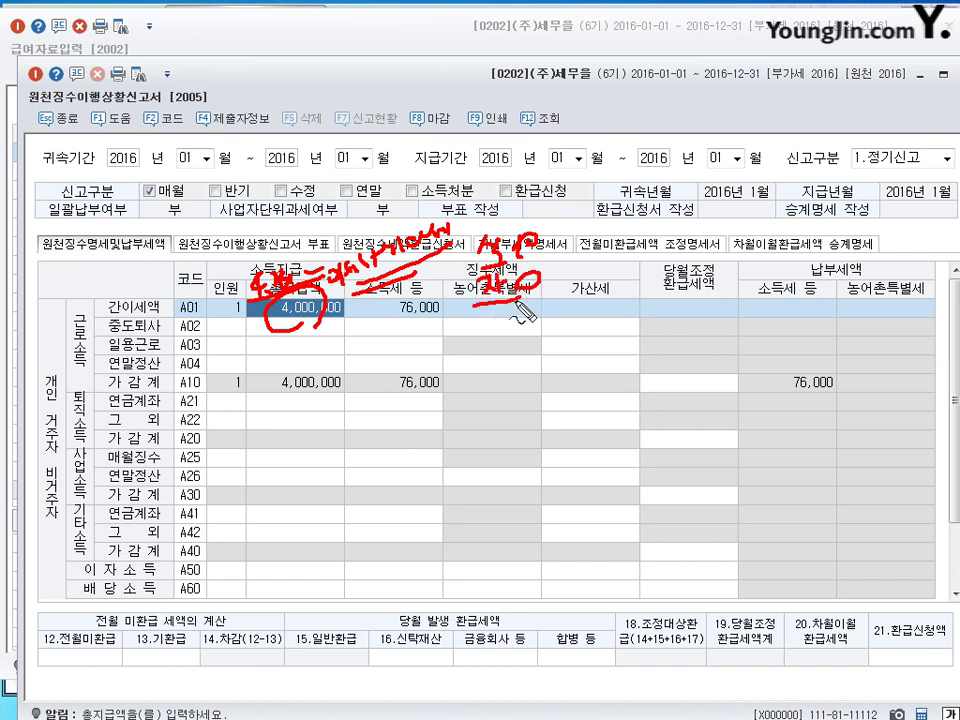
drag(490, 314, 497, 330)
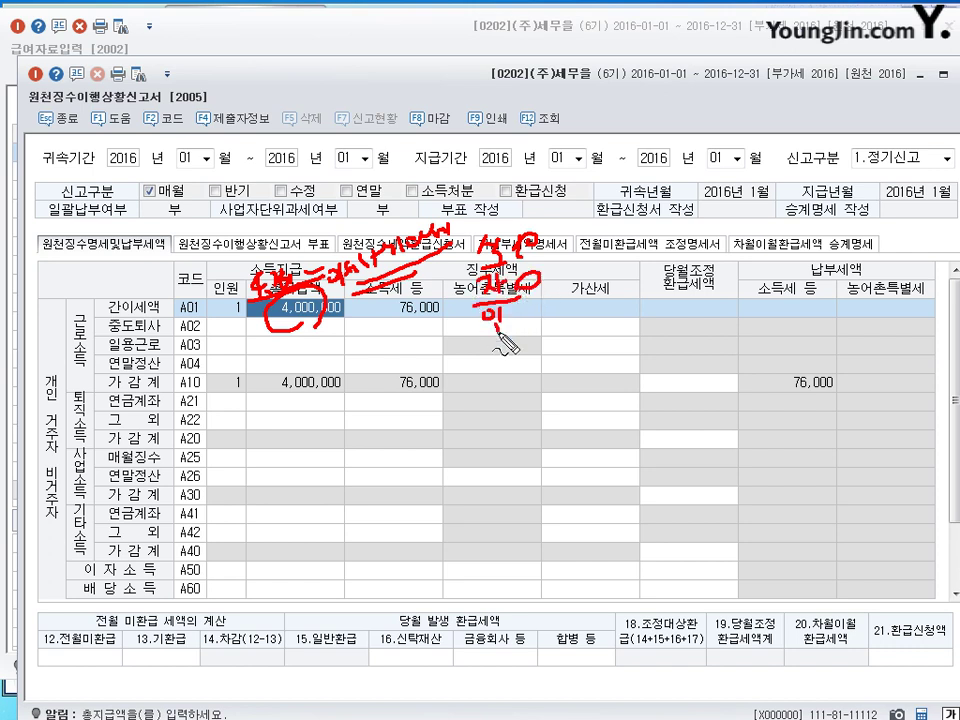
drag(469, 232, 466, 378)
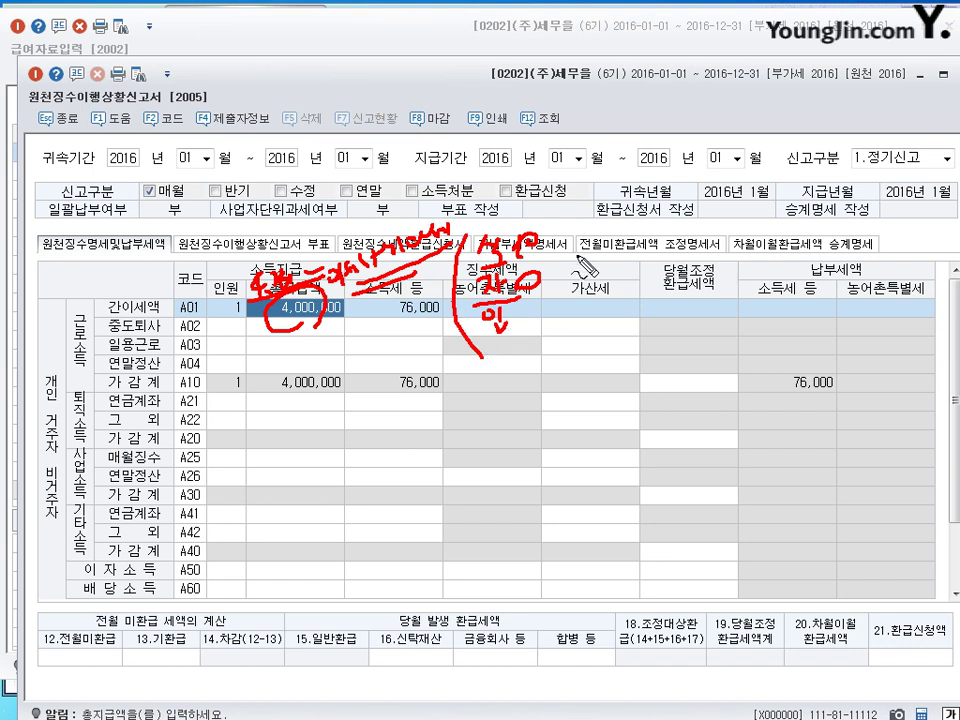
drag(556, 233, 548, 358)
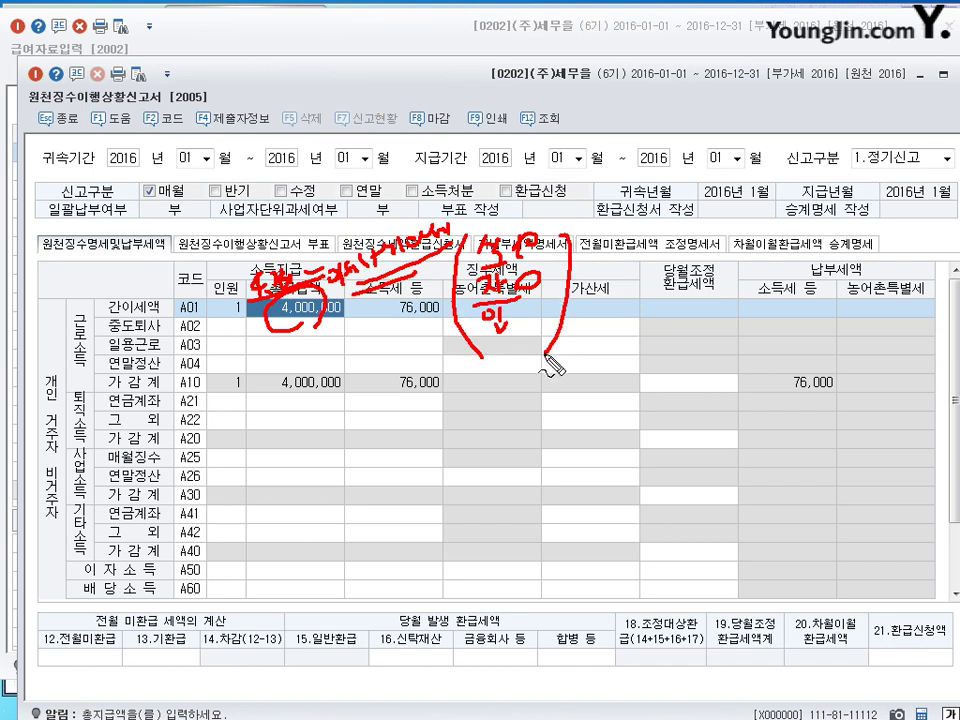
mouse_move(329, 339)
mouse_down()
mouse_move(280, 300)
mouse_move(325, 344)
mouse_up()
key(Escape)
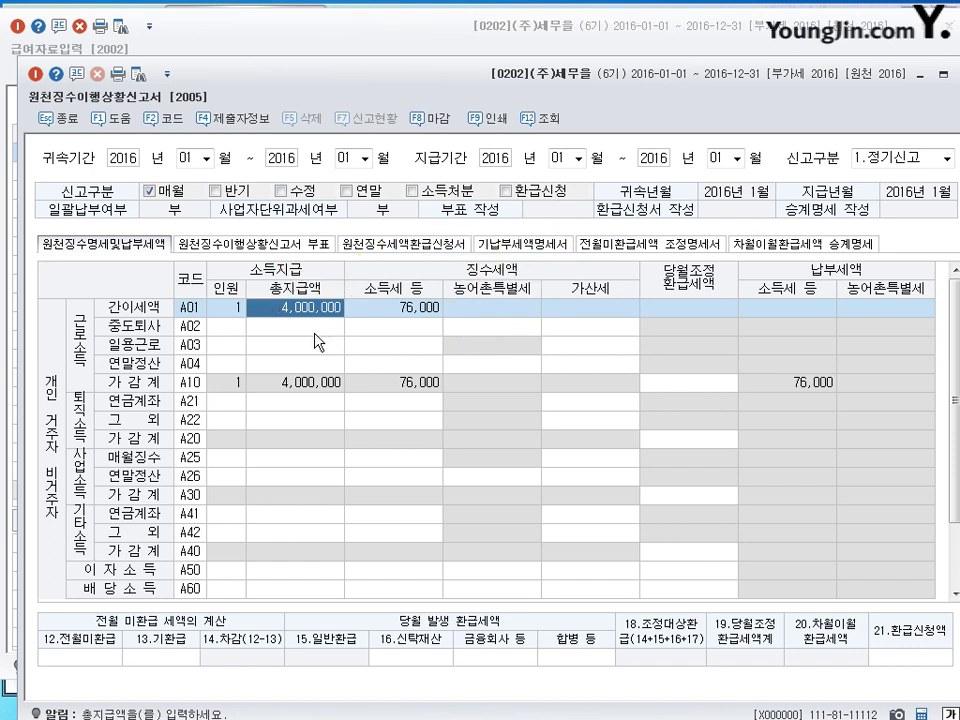
click(411, 313)
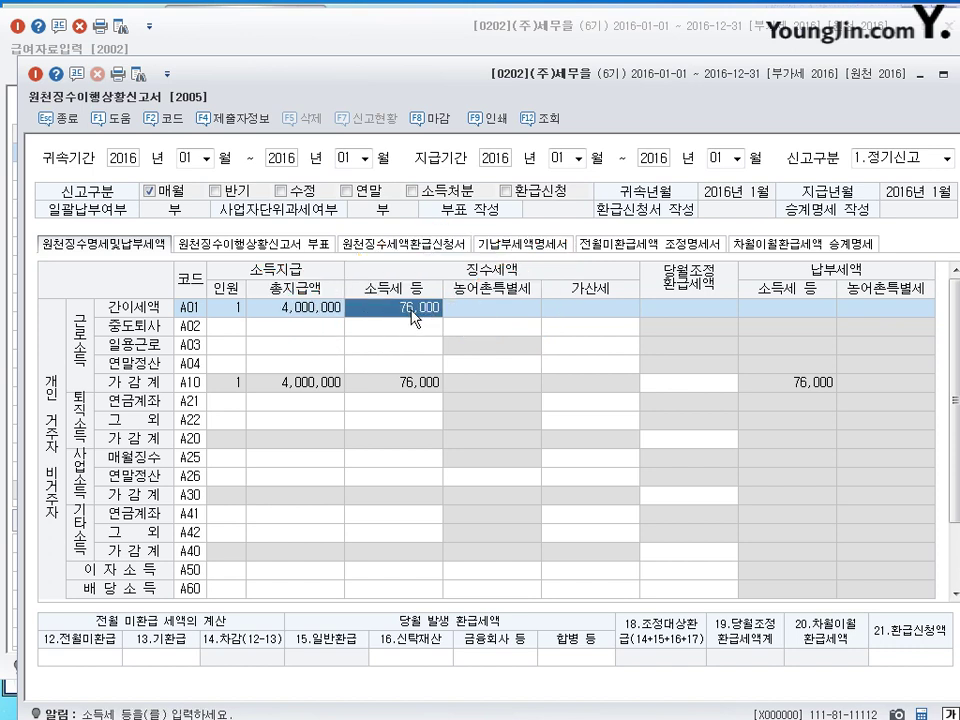
Step: Enter 20,000 in 12.전월미환급 so payable income tax drops from 76,000 to 56,000
click(98, 657)
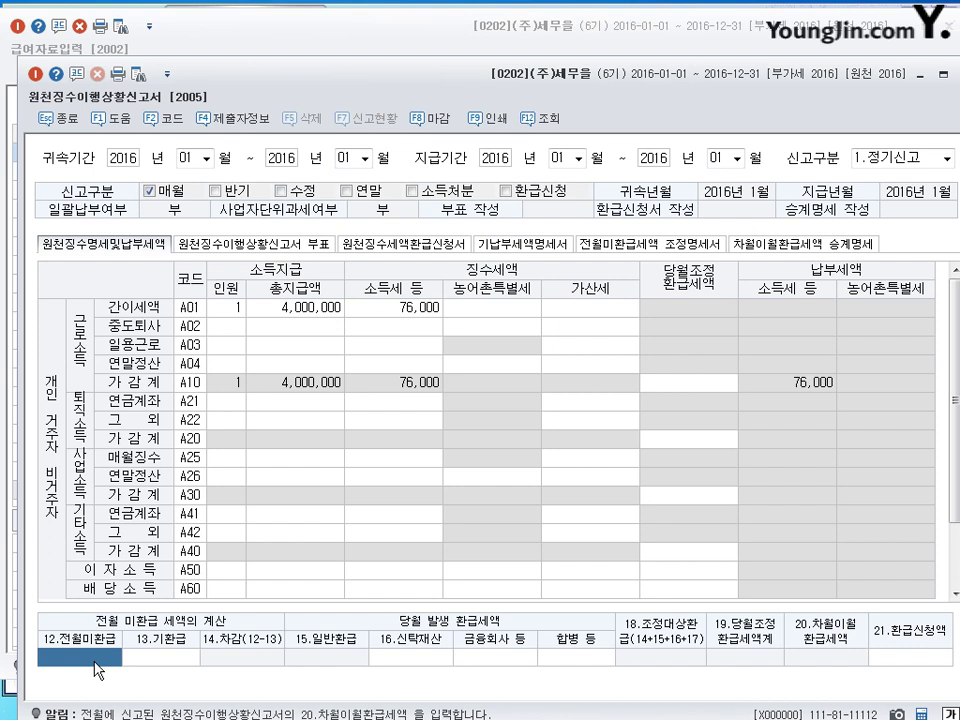
text(20000)
key(Return)
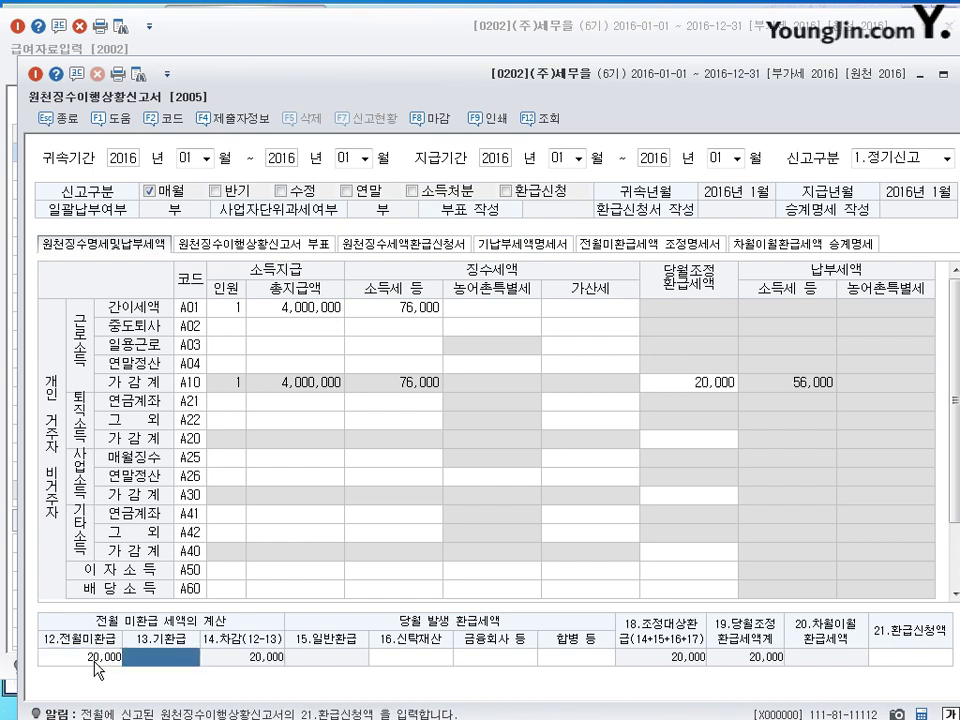
click(97, 657)
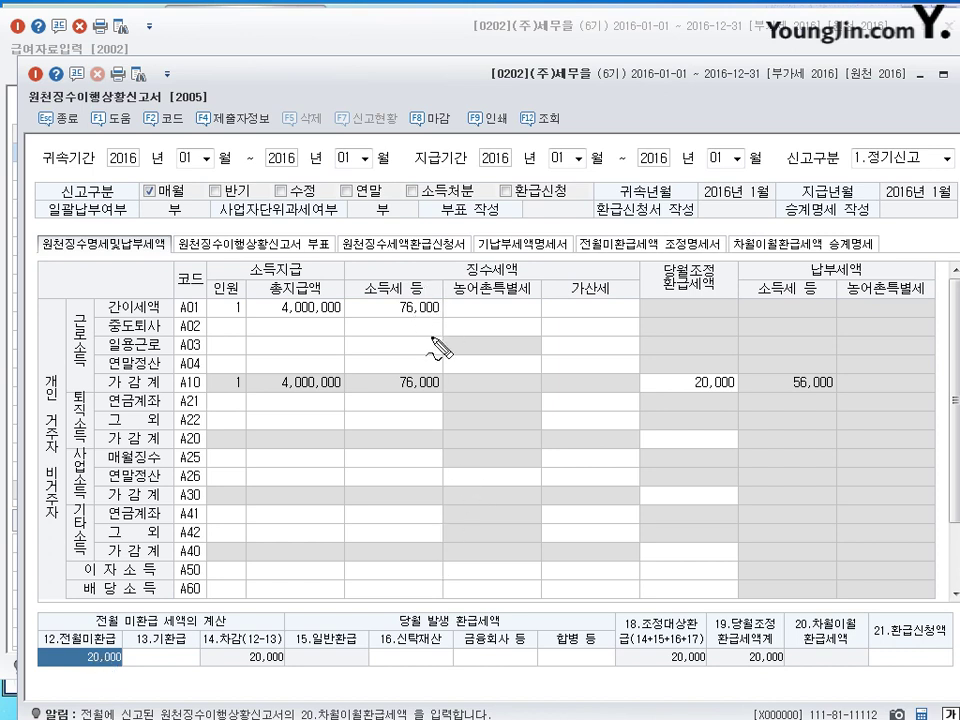
drag(430, 384, 430, 382)
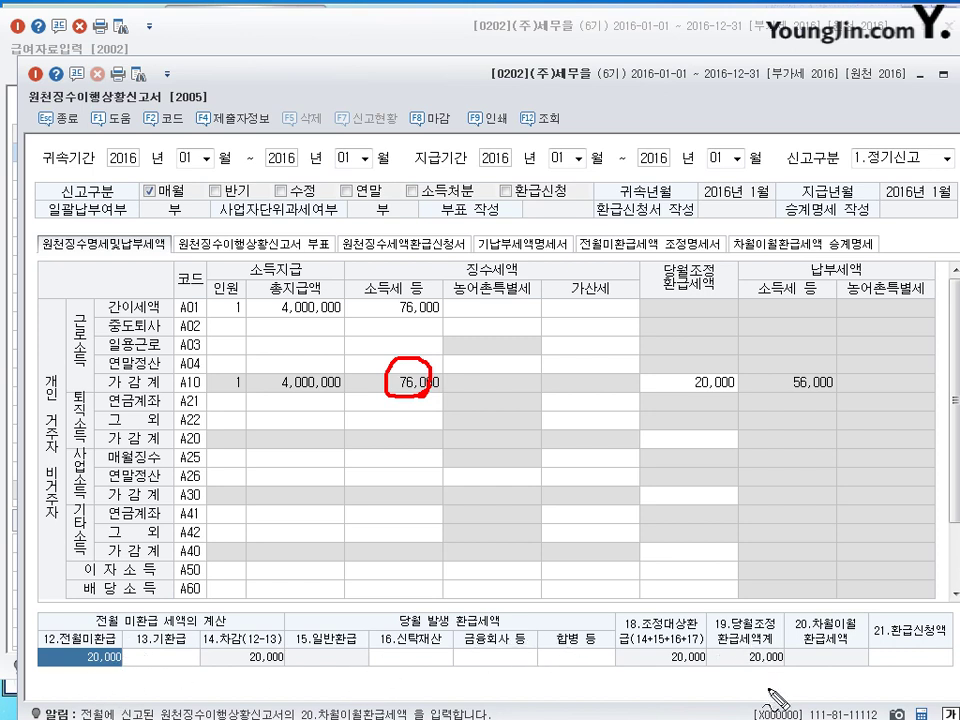
mouse_move(768, 672)
mouse_down()
mouse_move(760, 668)
mouse_move(770, 676)
mouse_up()
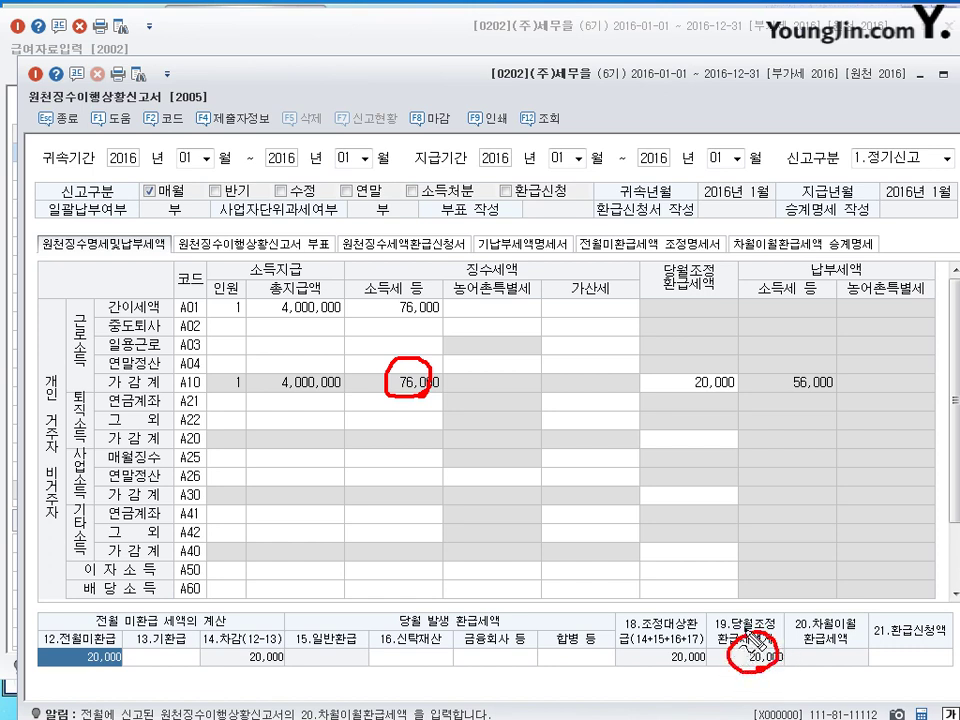
mouse_move(745, 655)
mouse_down()
mouse_move(708, 546)
mouse_move(716, 392)
mouse_move(690, 386)
mouse_move(740, 382)
mouse_up()
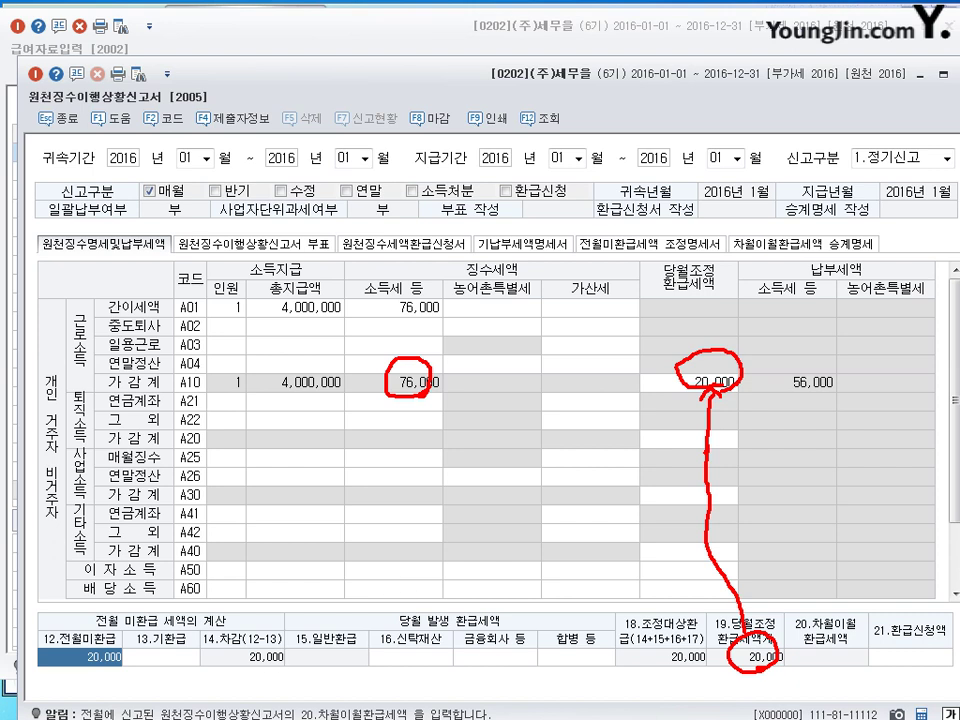
mouse_move(132, 675)
mouse_down()
mouse_move(80, 668)
mouse_move(118, 646)
mouse_up()
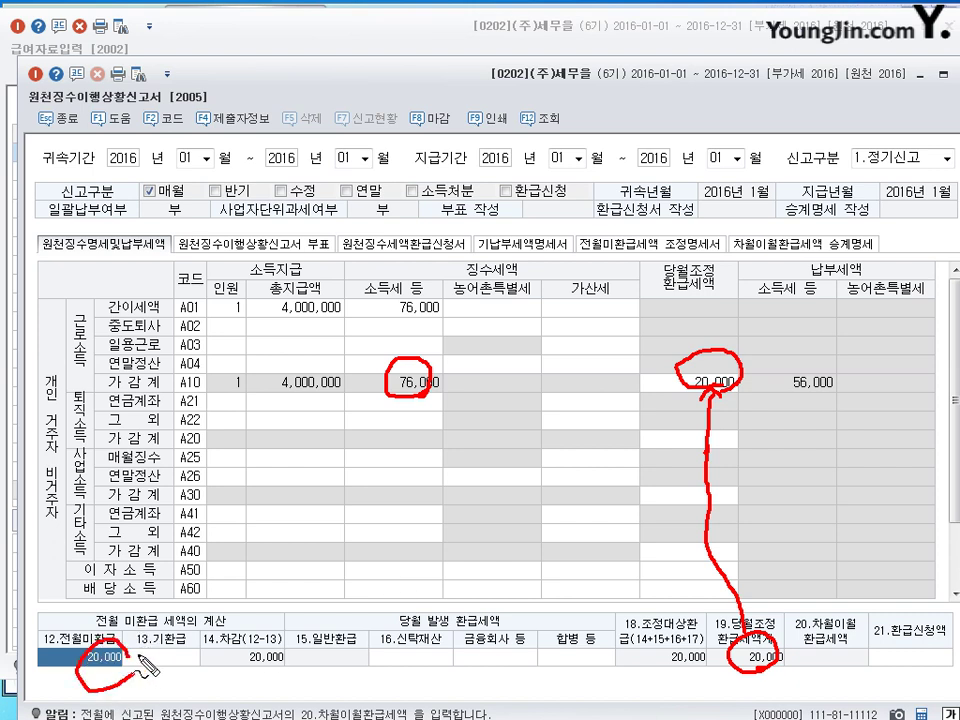
drag(738, 660, 760, 648)
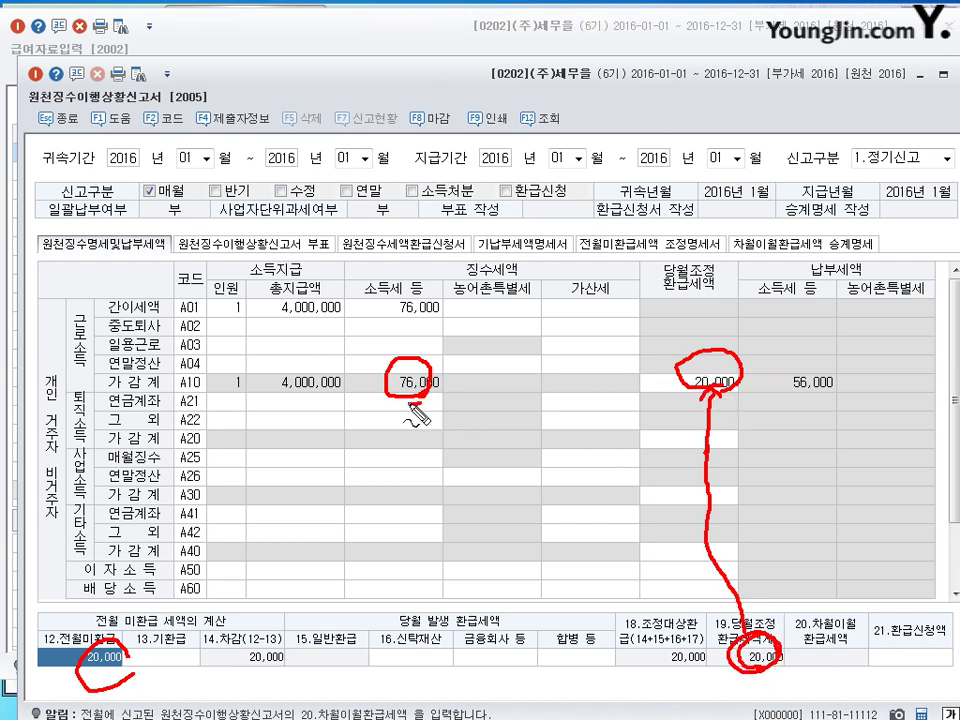
mouse_move(412, 398)
mouse_down()
mouse_move(425, 384)
mouse_move(451, 388)
mouse_up()
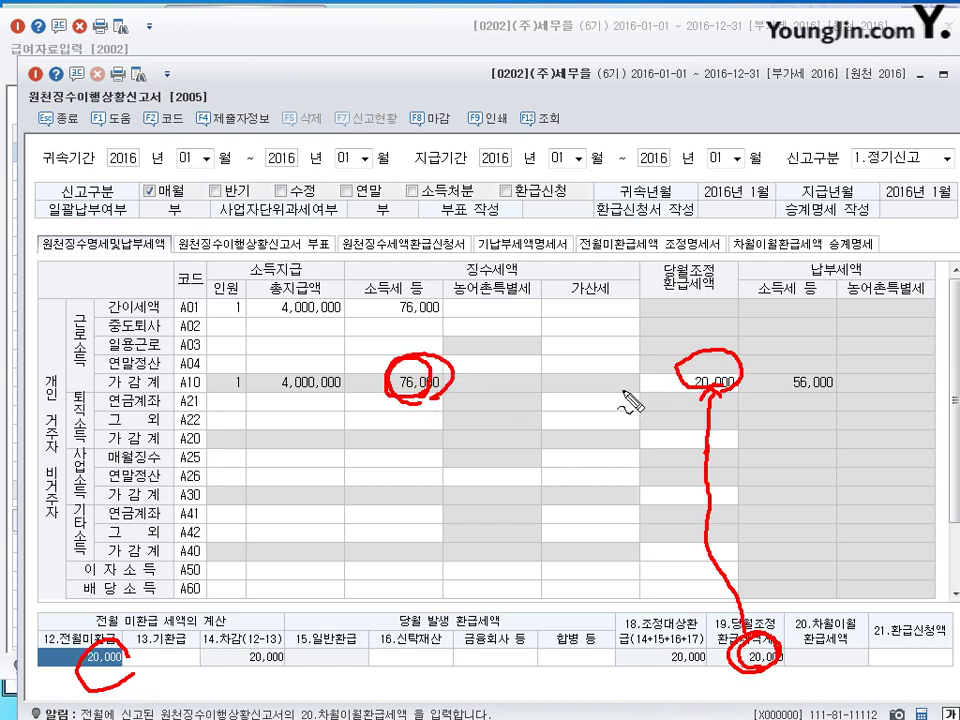
drag(622, 382, 601, 382)
drag(826, 408, 832, 380)
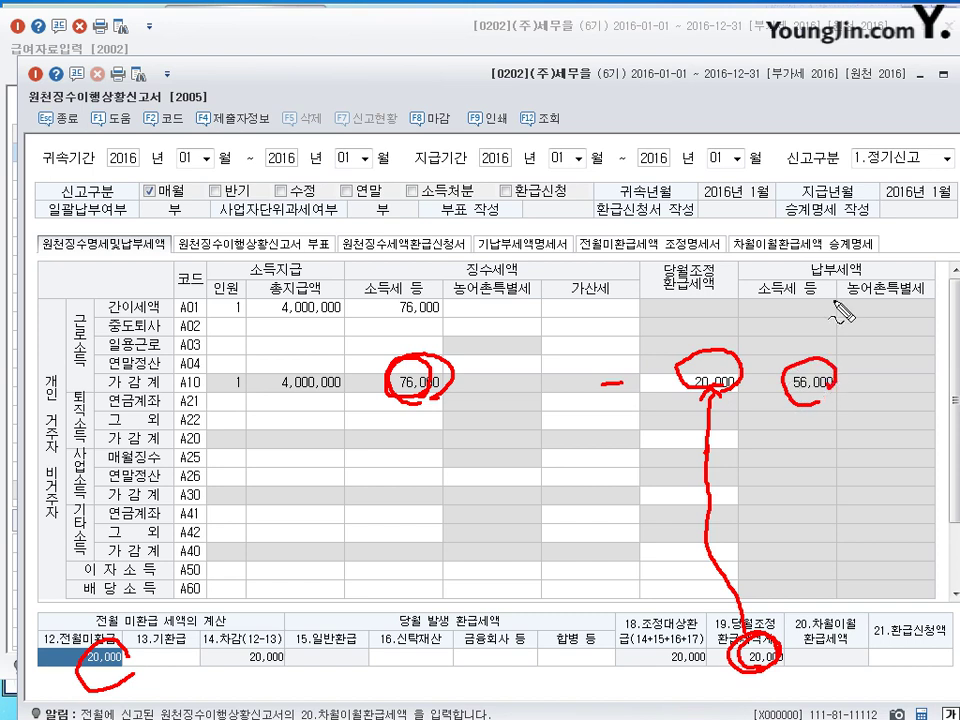
mouse_move(822, 228)
mouse_down()
mouse_move(858, 283)
mouse_move(872, 262)
mouse_up()
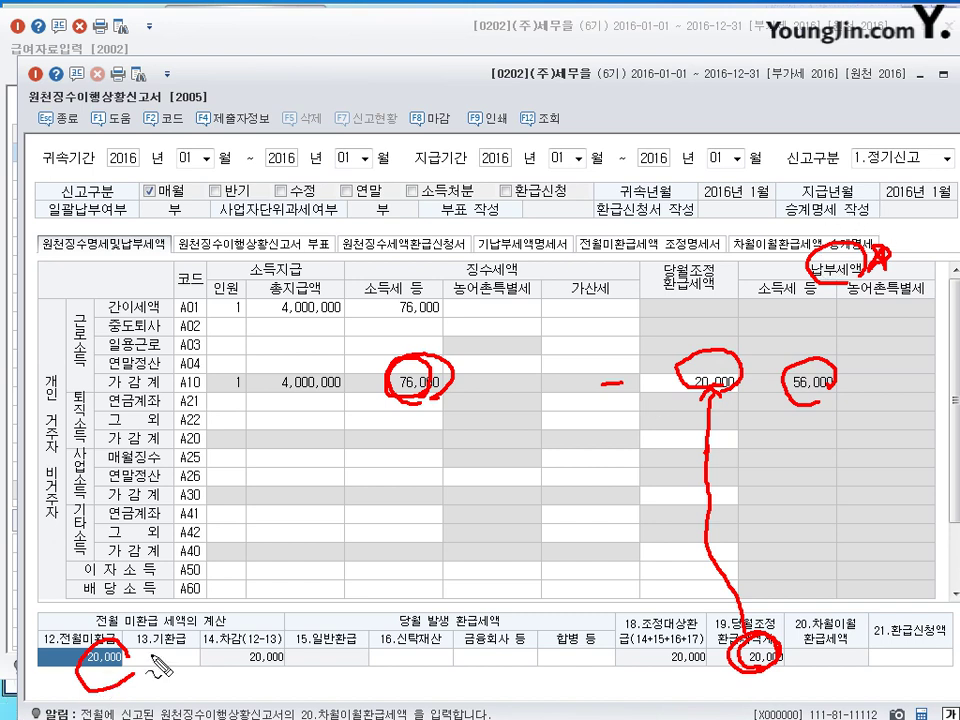
mouse_move(130, 686)
mouse_down()
mouse_move(90, 690)
mouse_move(72, 665)
mouse_move(105, 646)
mouse_move(150, 652)
mouse_up()
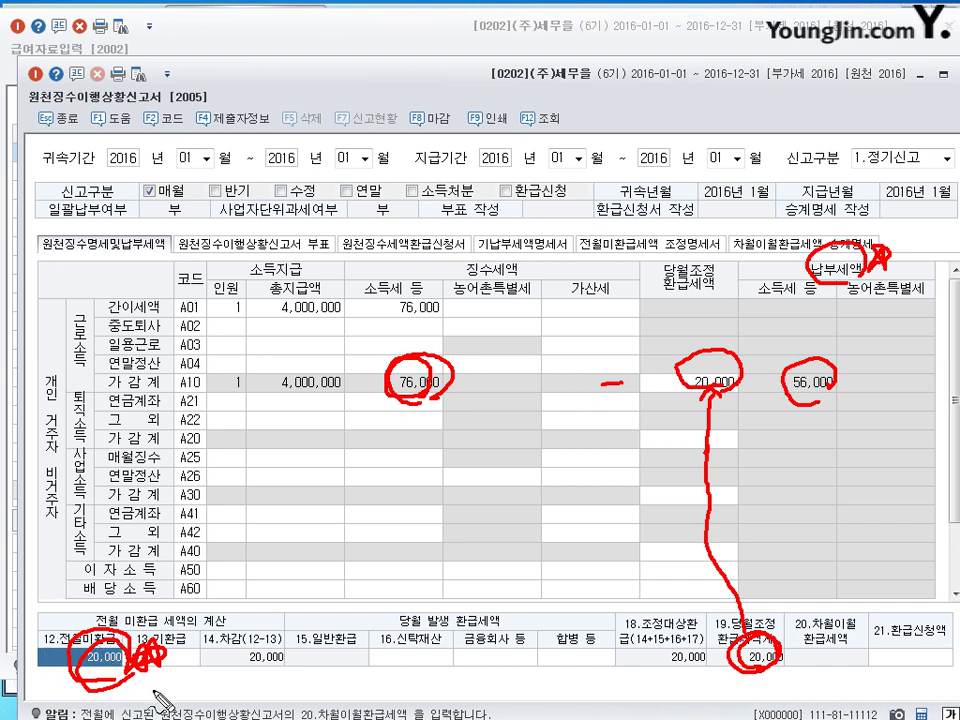
mouse_move(62, 622)
mouse_down()
mouse_move(66, 607)
mouse_move(87, 618)
mouse_up()
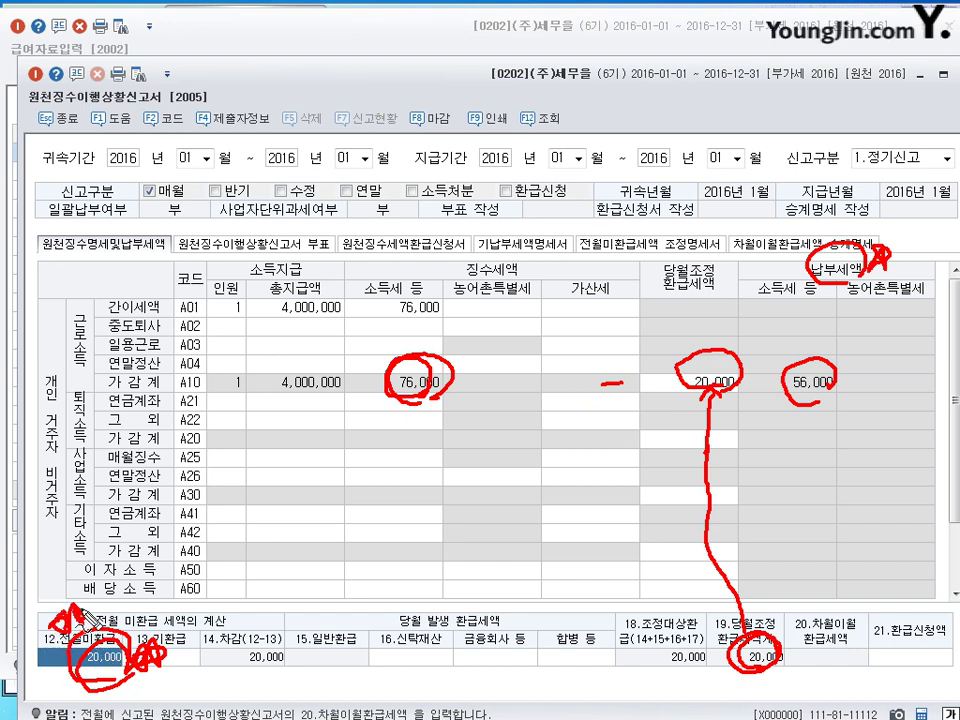
key(Escape)
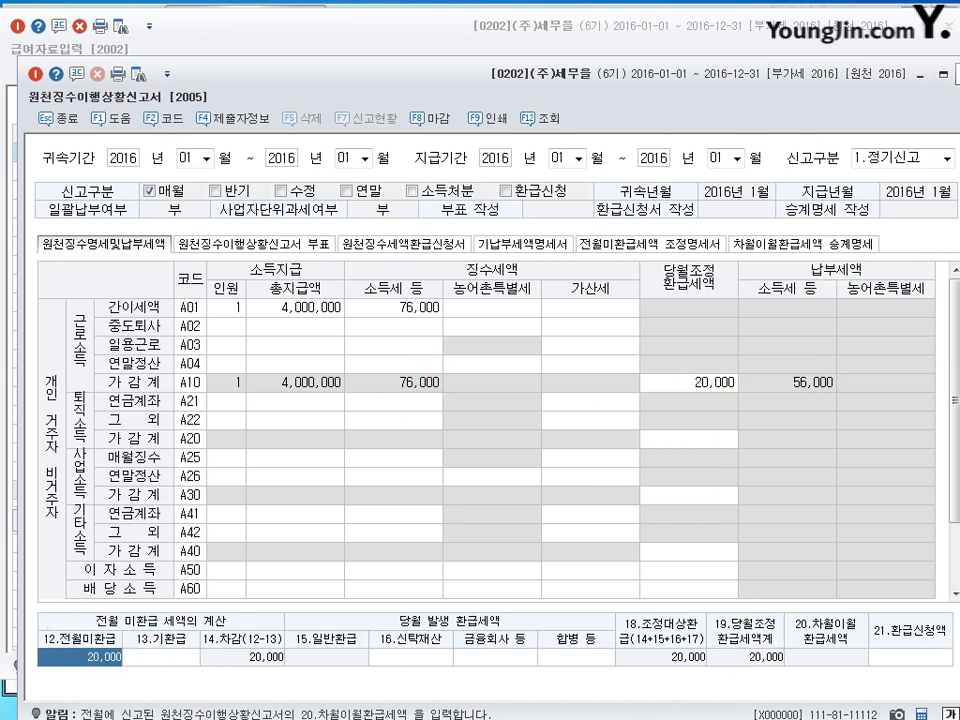
Step: Close the withholding report, saving with 예(Y), close 급여자료입력, and return to the exercise PDF
click(941, 75)
click(478, 423)
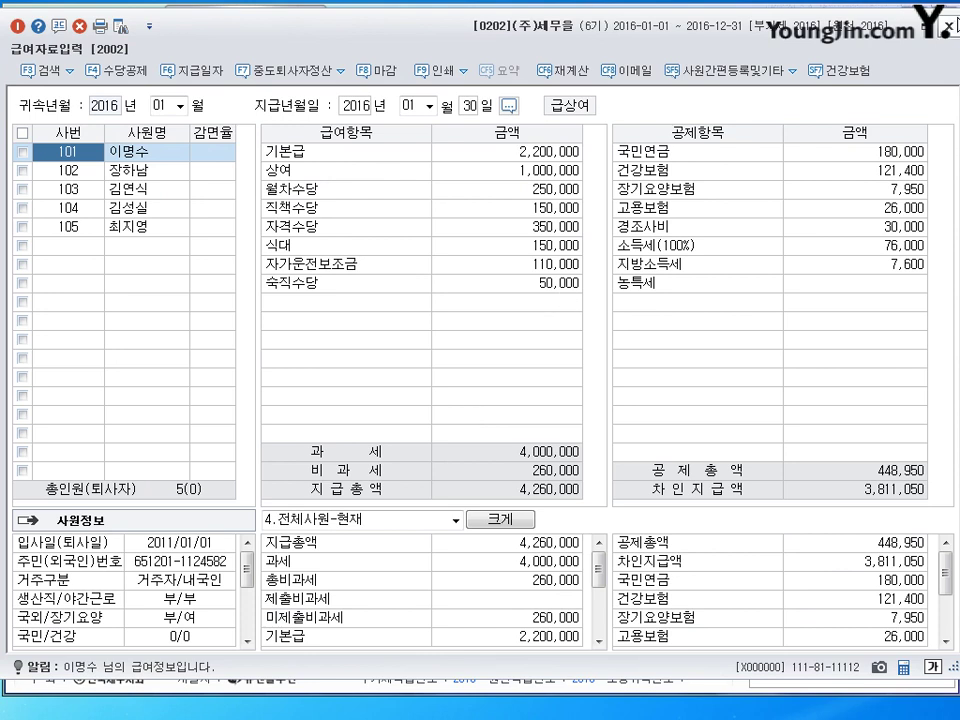
click(945, 28)
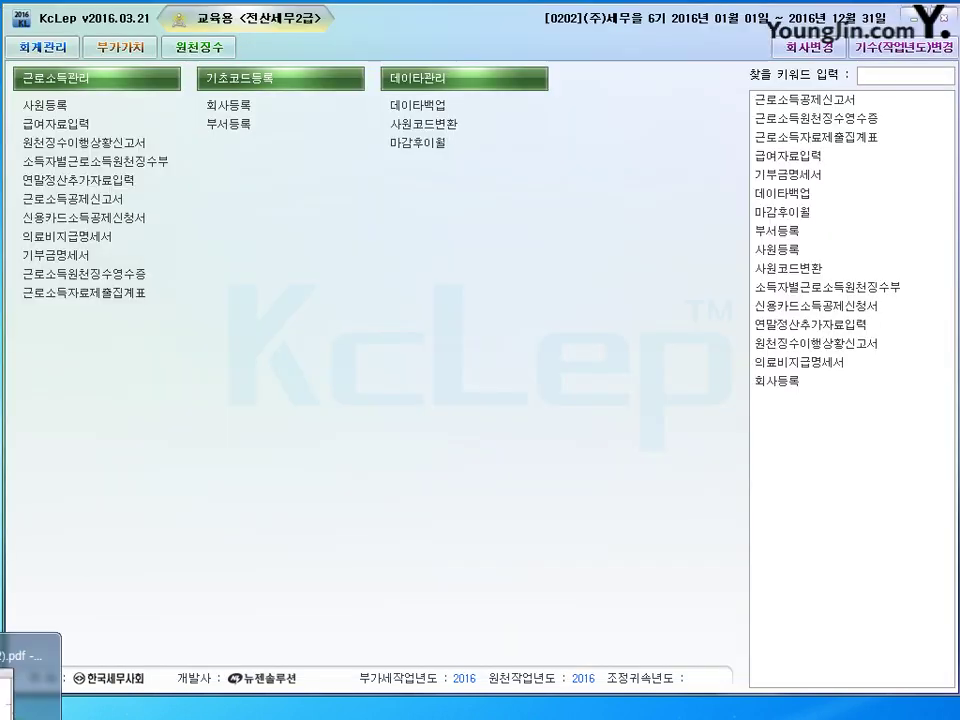
key(alt+Tab)
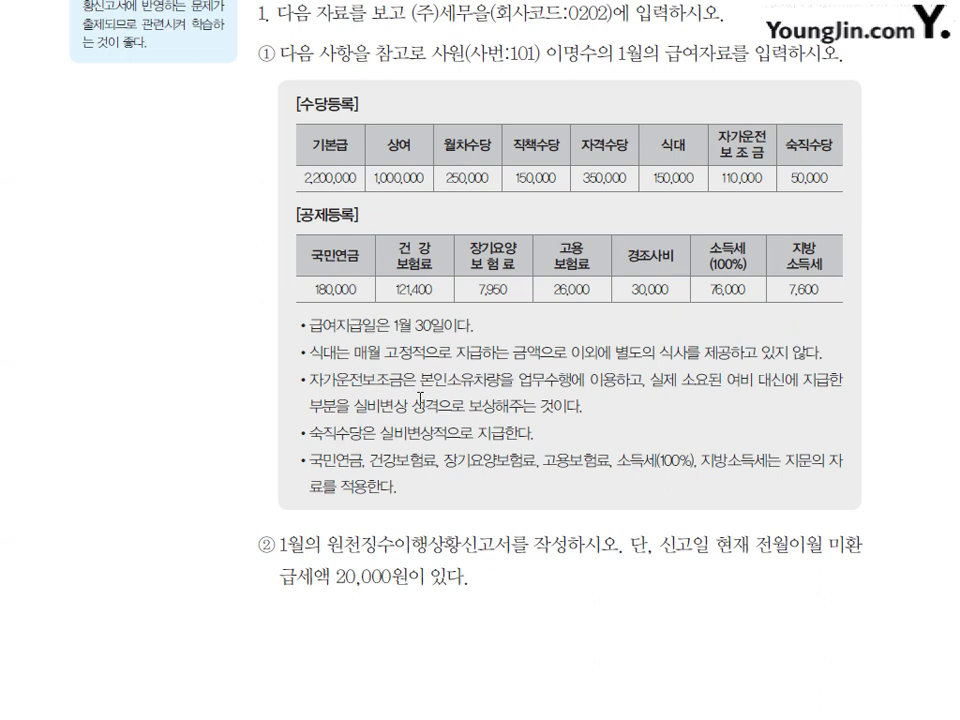
Step: Scroll to problem 2 and underline company (주)세무갑 and the company-change note
scroll(420, 401, down, 10)
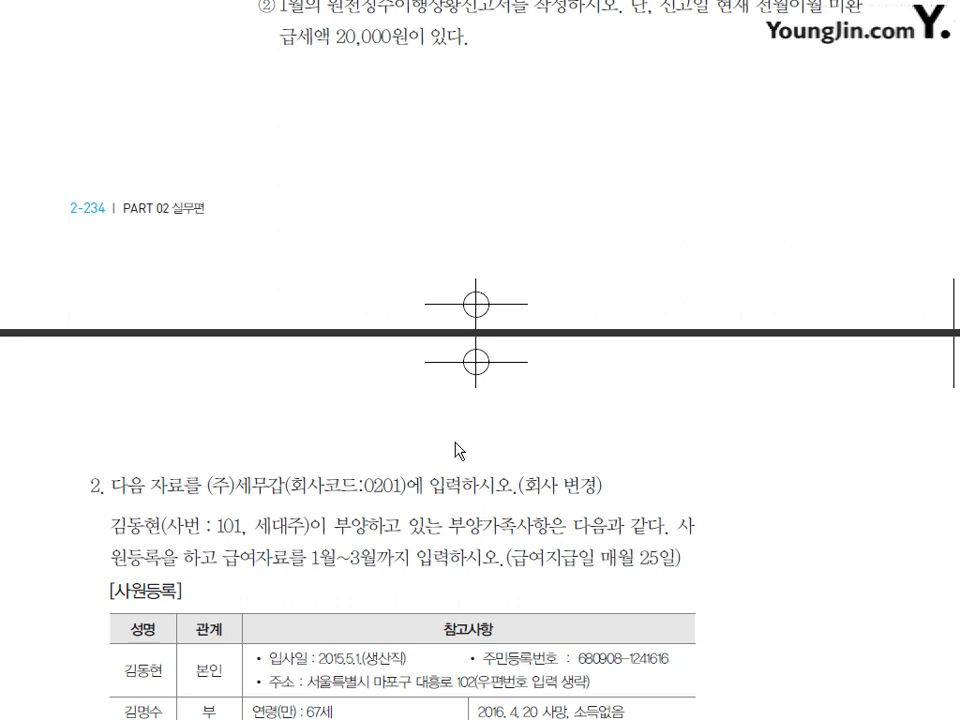
scroll(432, 445, down, 5)
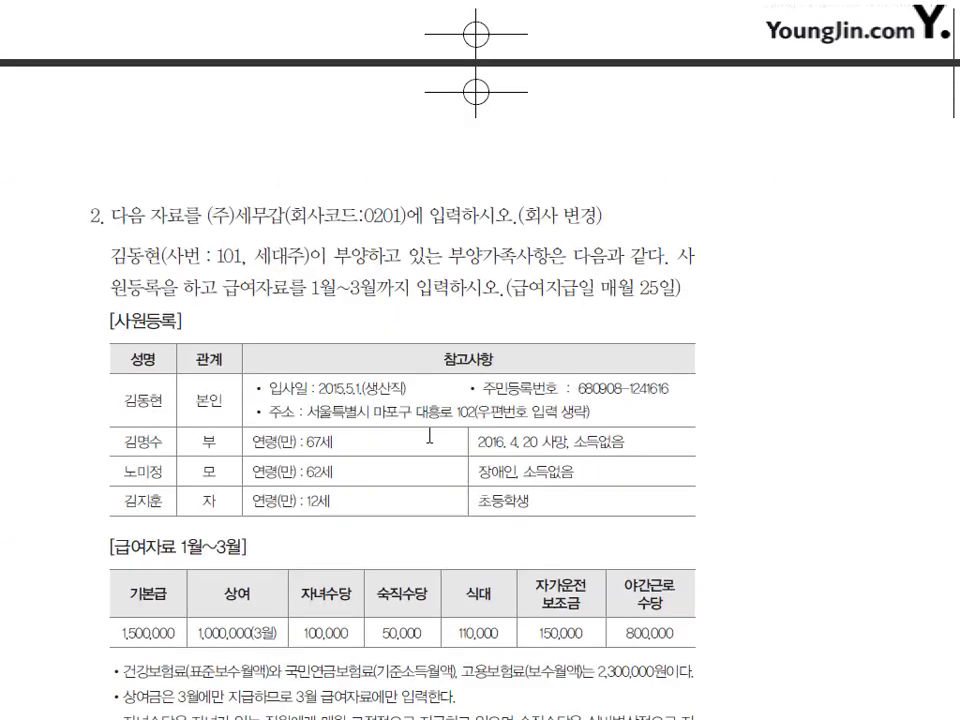
scroll(434, 415, down, 3)
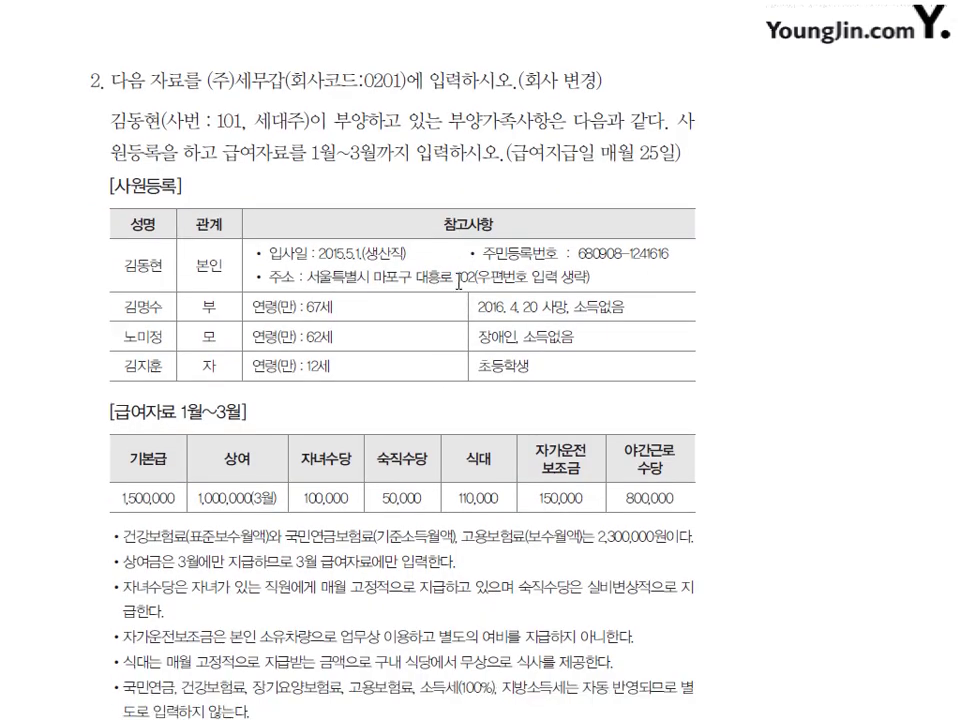
scroll(459, 281, down, 1)
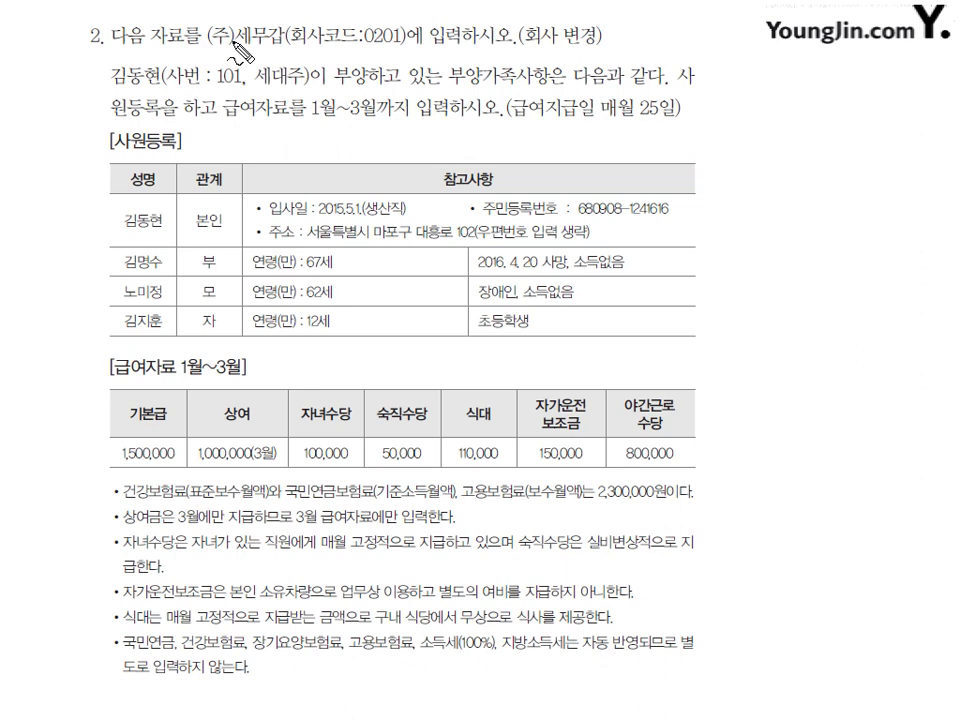
drag(207, 51, 290, 48)
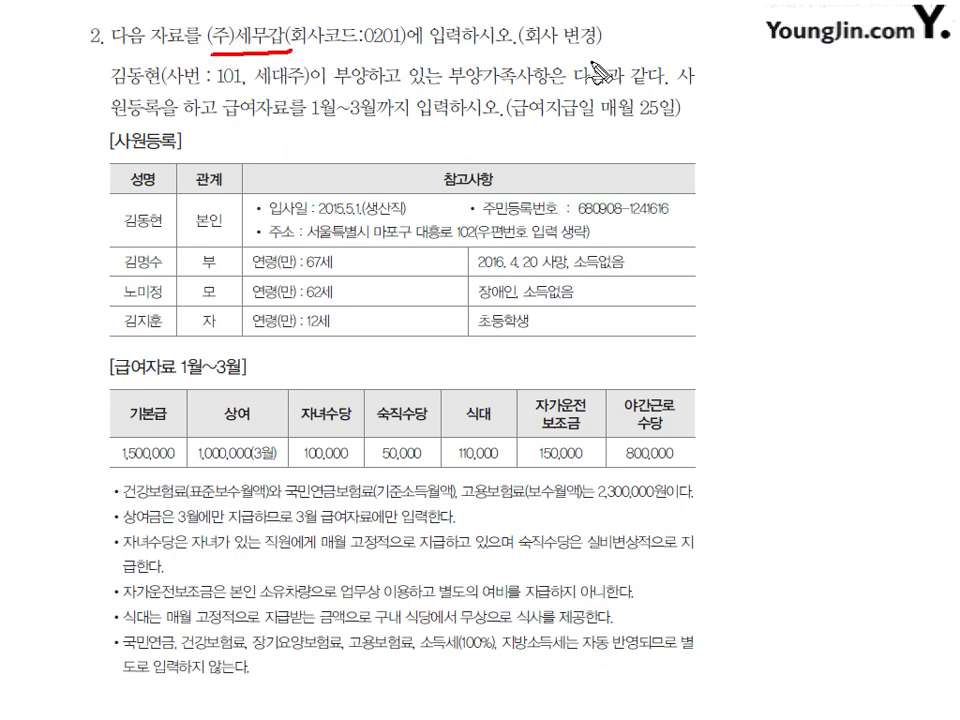
mouse_move(580, 24)
mouse_down()
mouse_move(540, 52)
mouse_move(584, 22)
mouse_up()
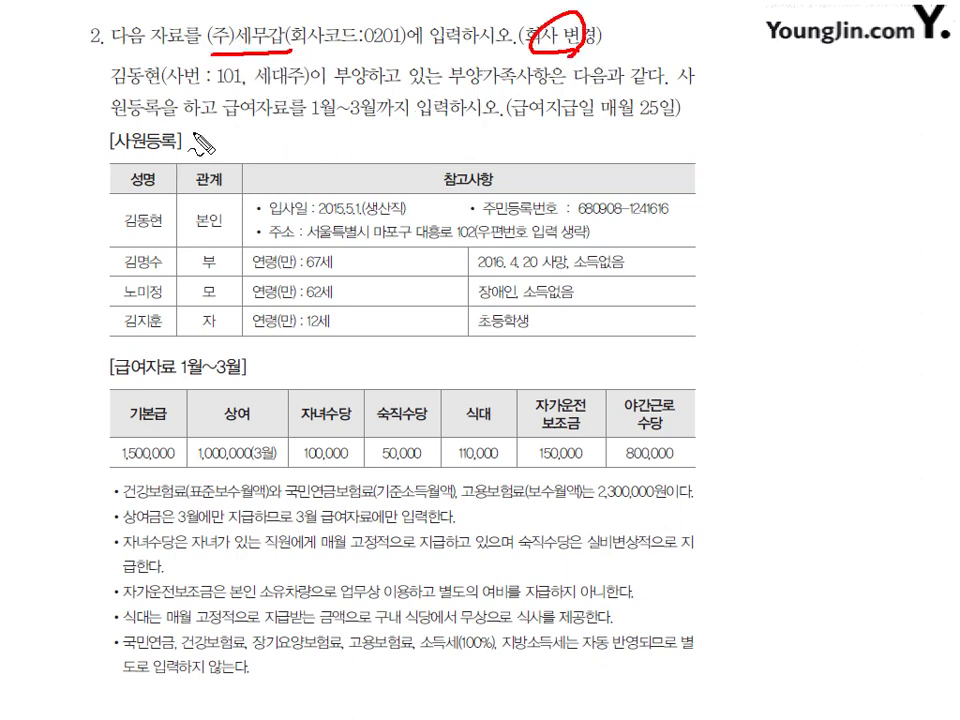
Step: Mark the 사원등록 and January–March 급여자료 sections, then clear the pen marks
mouse_move(108, 132)
mouse_down()
mouse_move(98, 150)
mouse_move(163, 183)
mouse_up()
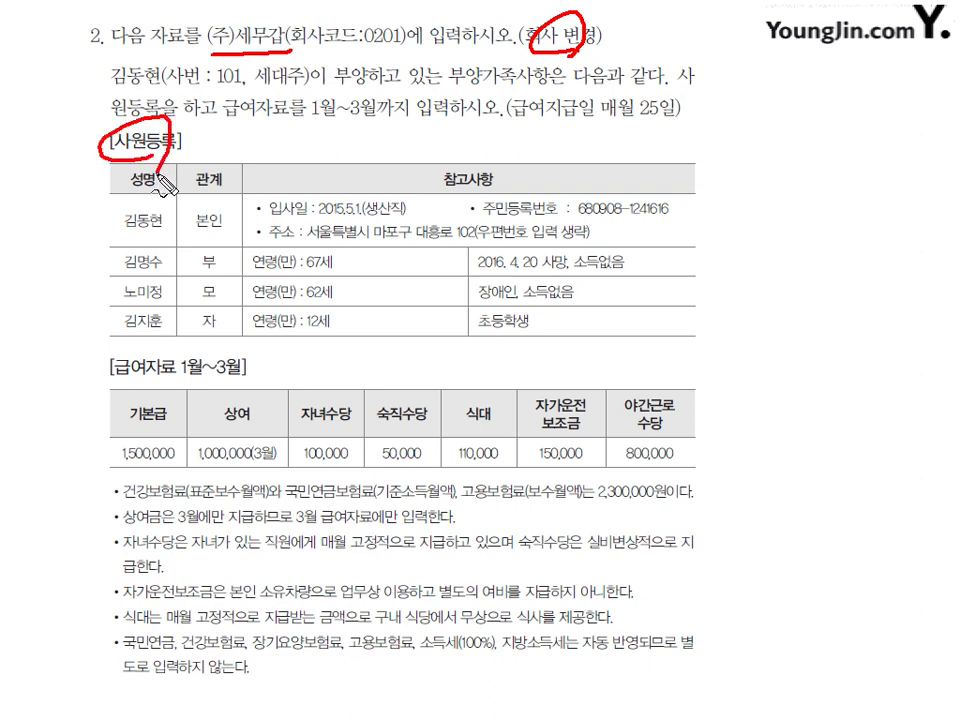
mouse_move(135, 350)
mouse_down()
mouse_move(118, 378)
mouse_move(150, 370)
mouse_up()
mouse_move(186, 362)
mouse_down()
mouse_move(234, 342)
mouse_move(214, 330)
mouse_move(240, 338)
mouse_move(232, 356)
mouse_up()
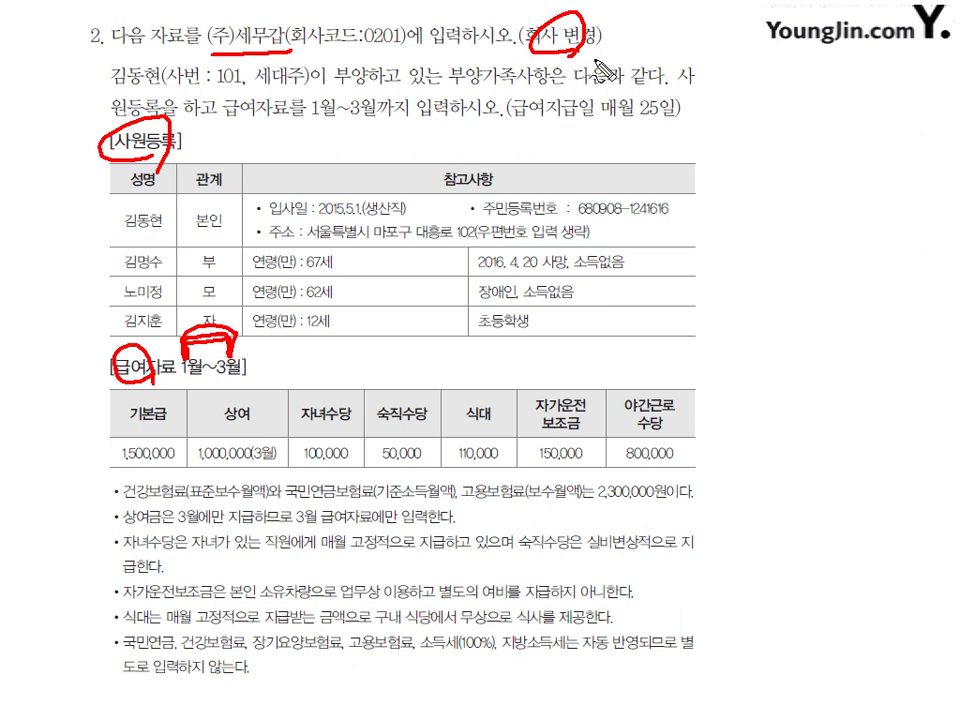
drag(591, 60, 604, 58)
drag(598, 69, 615, 70)
key(e)
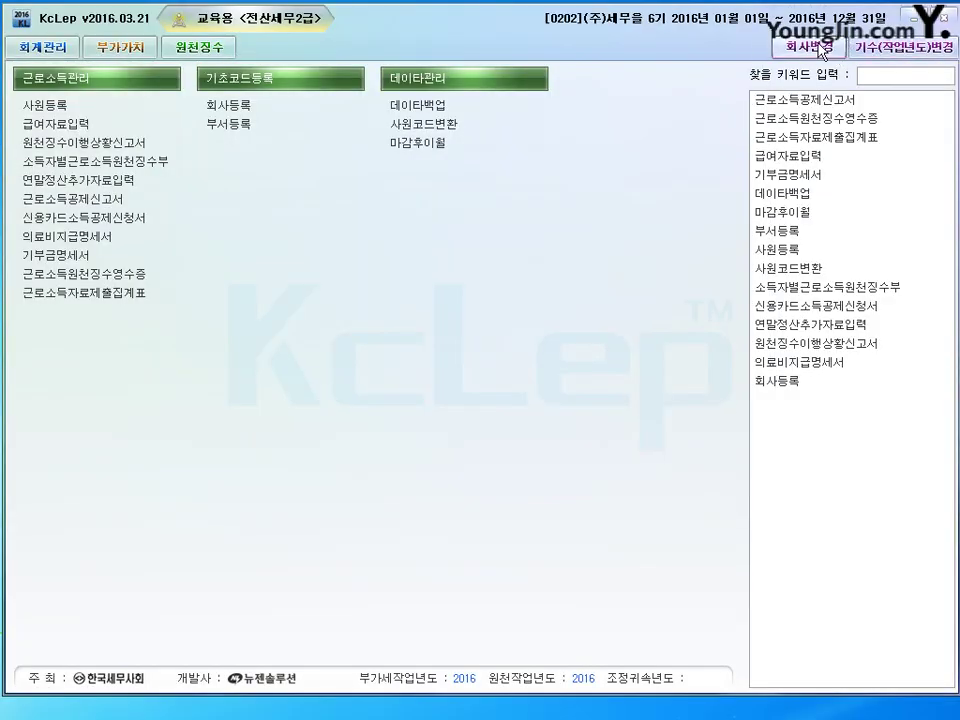
Step: Switch the working company to 0201 (주)세무갑 through 회사변경
click(829, 52)
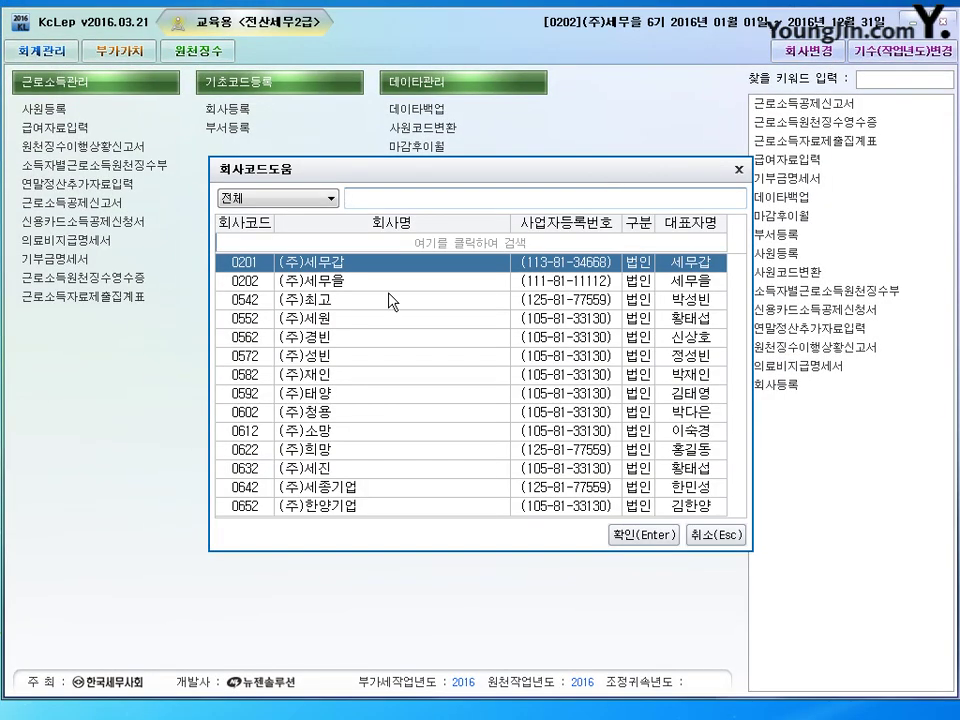
click(640, 535)
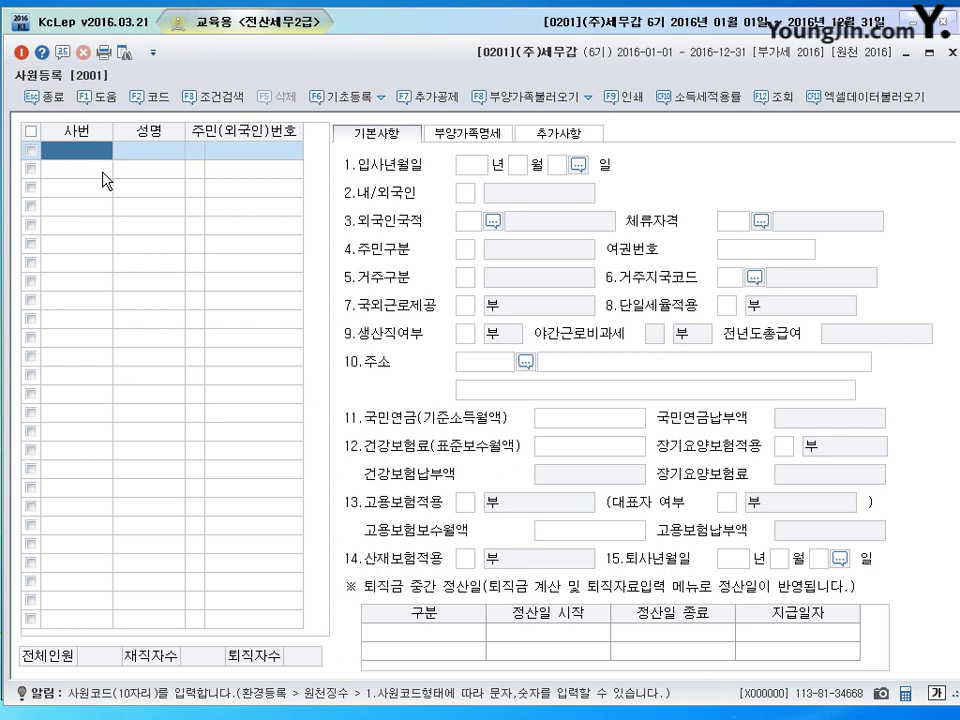
Step: Register employee number 101 with the employee's name and resident registration number
text(101)
key(Return)
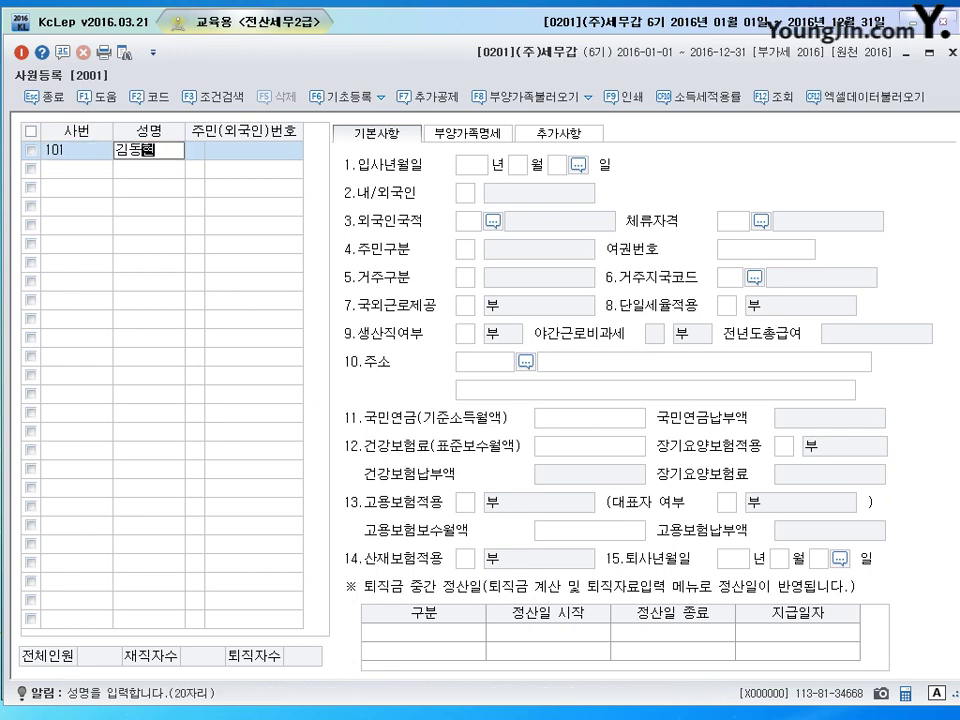
key(Return)
key(Return)
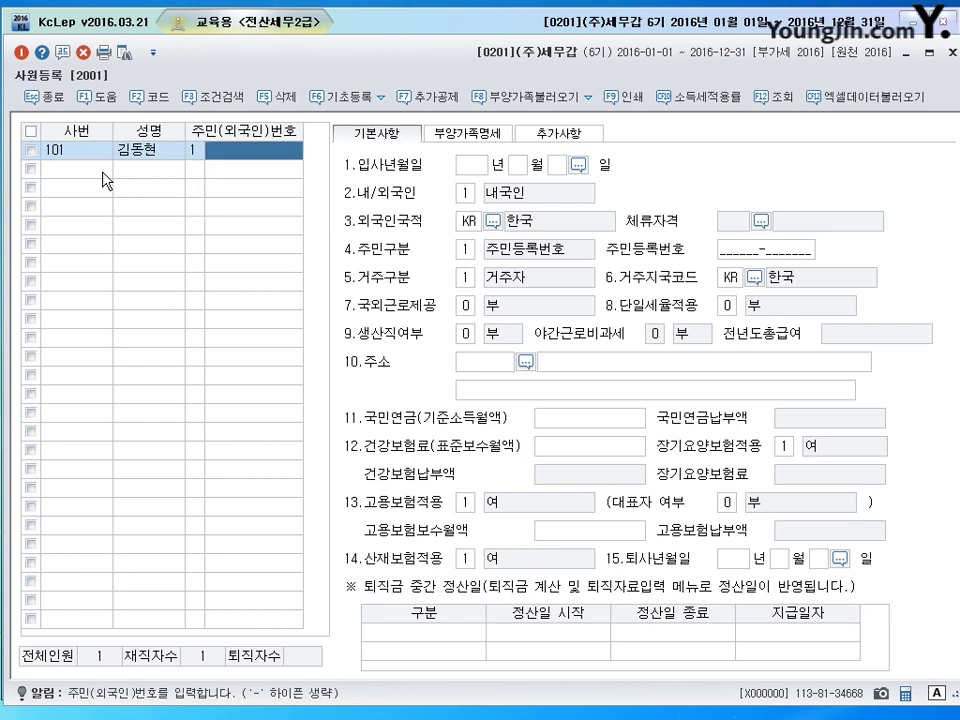
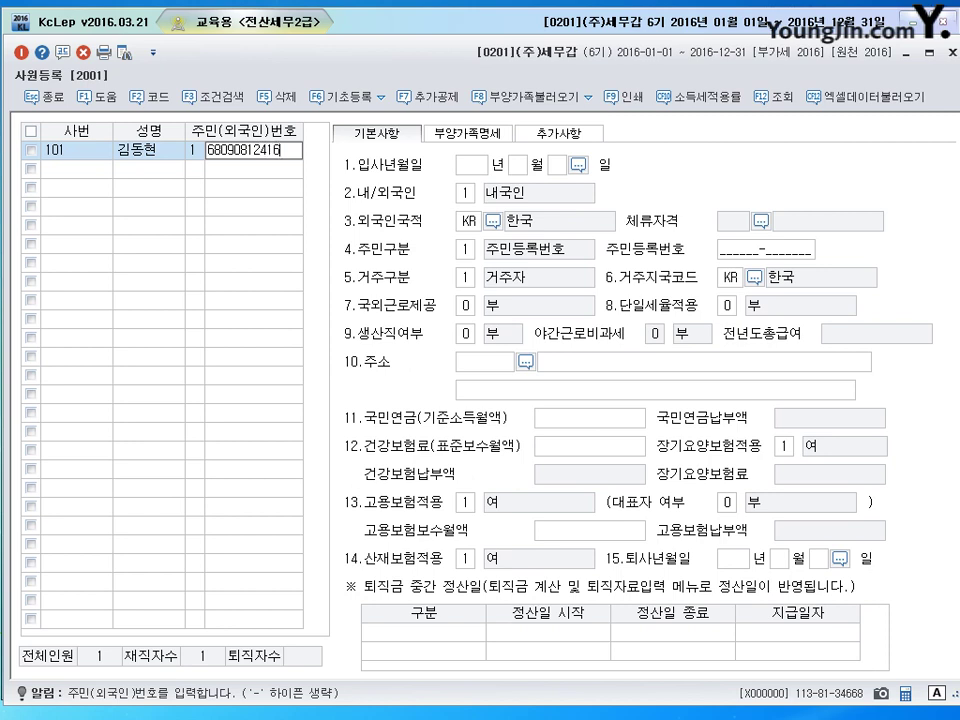
key(Return)
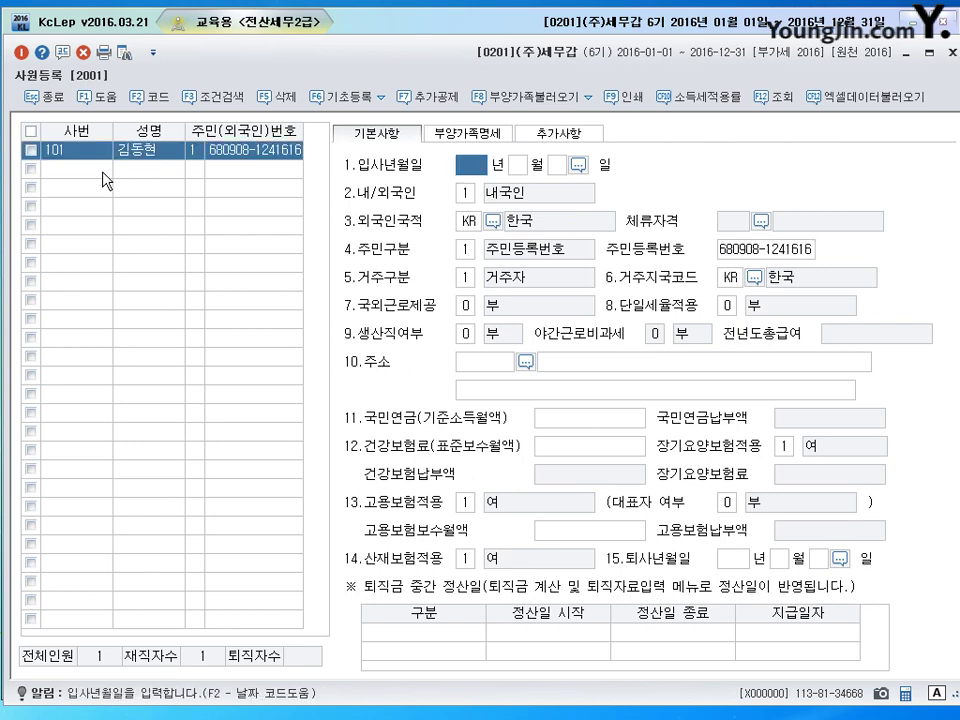
click(460, 133)
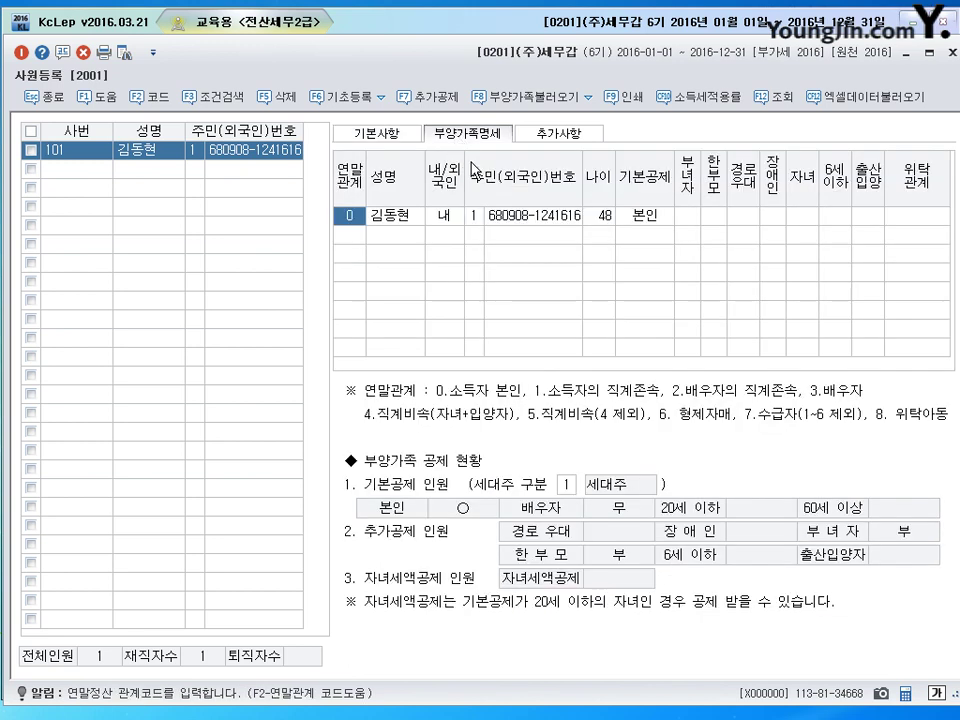
click(395, 136)
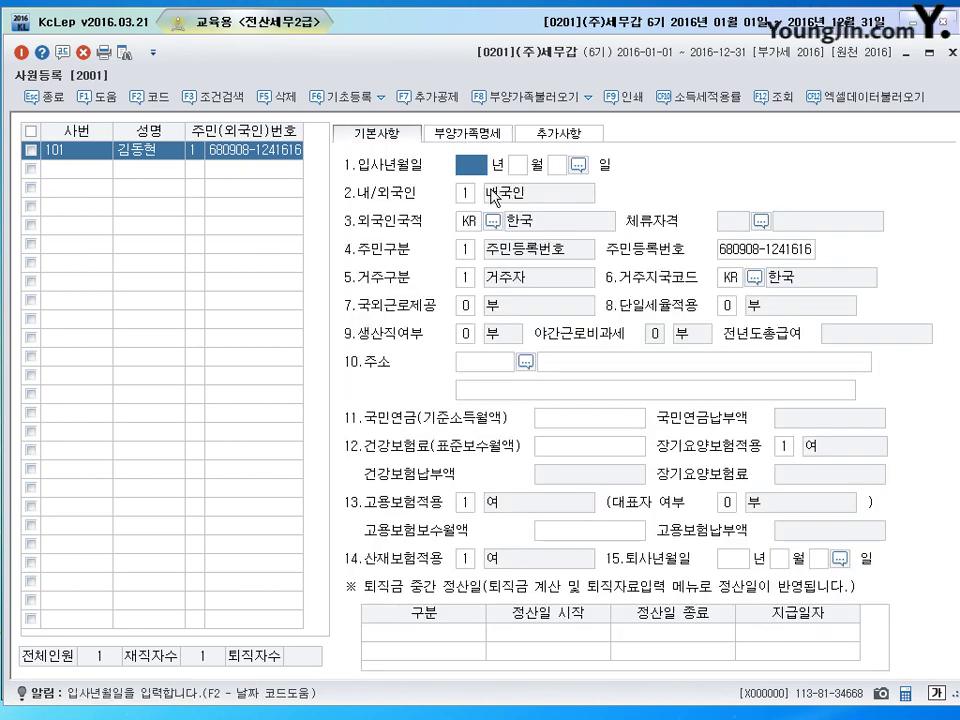
Step: Set hire date 2015-05-01, 생산직여부 1.여, and enter the employee's Seoul home address
text(2015 년 )
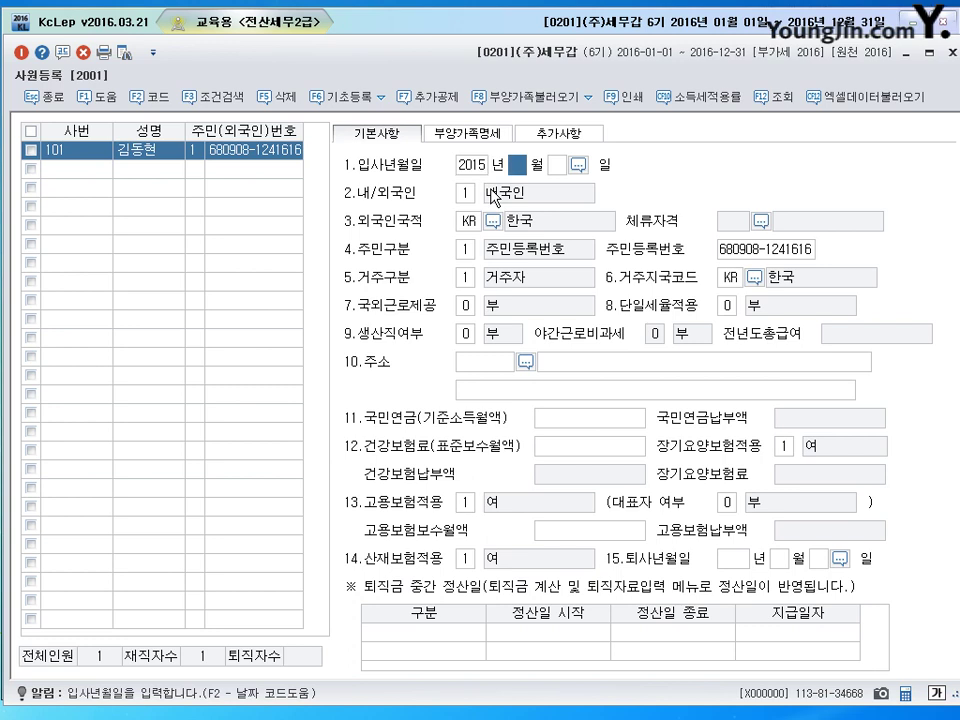
text(5)
key(Return)
text(1)
key(Return)
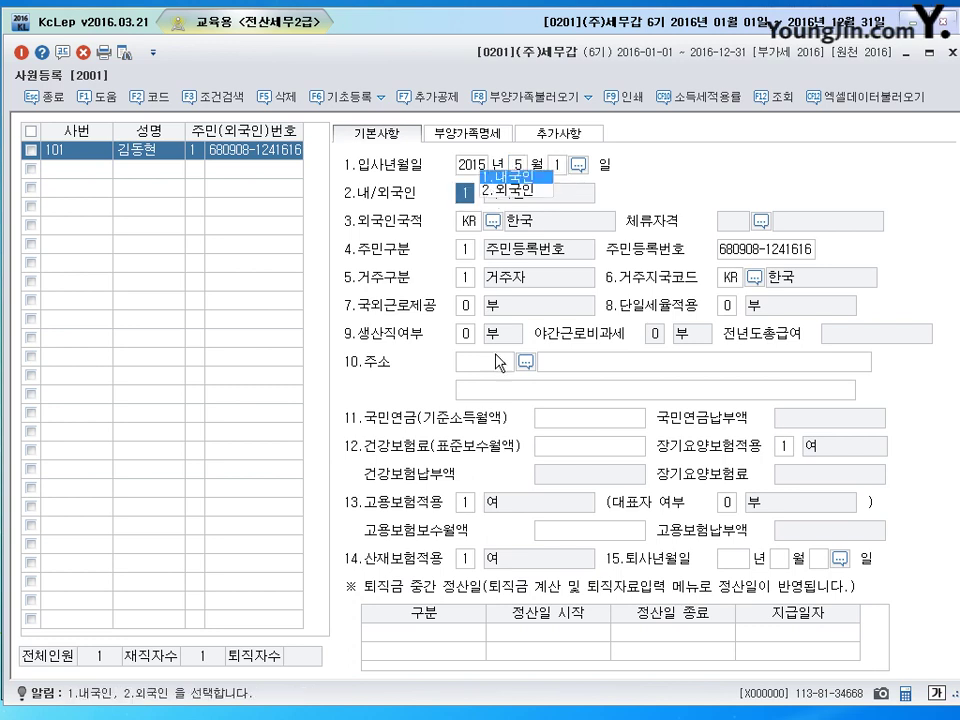
click(460, 336)
click(495, 331)
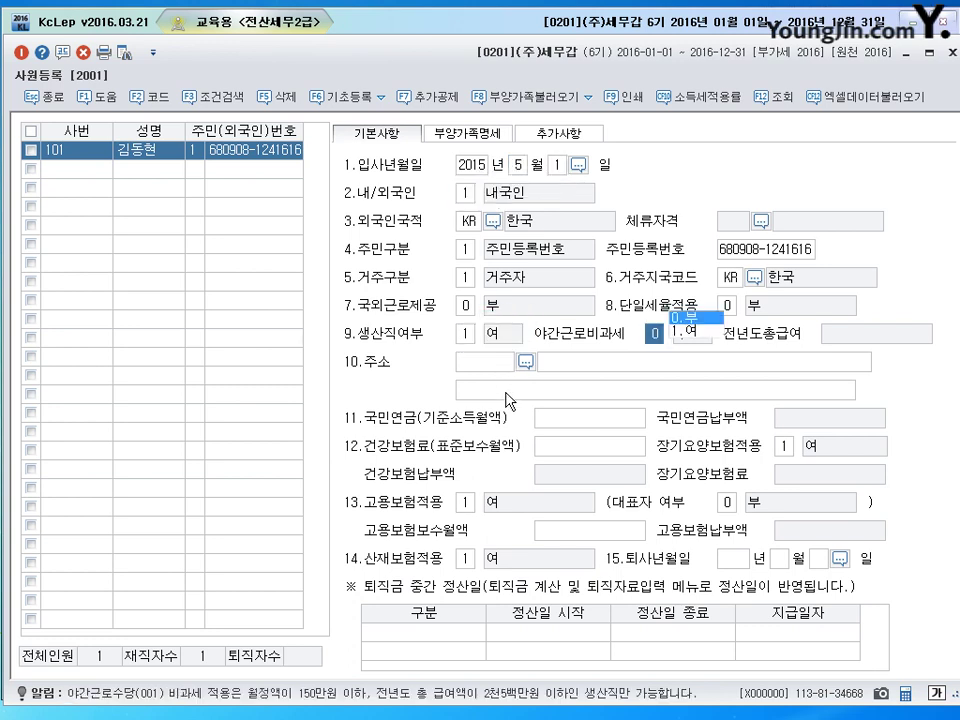
key(Return)
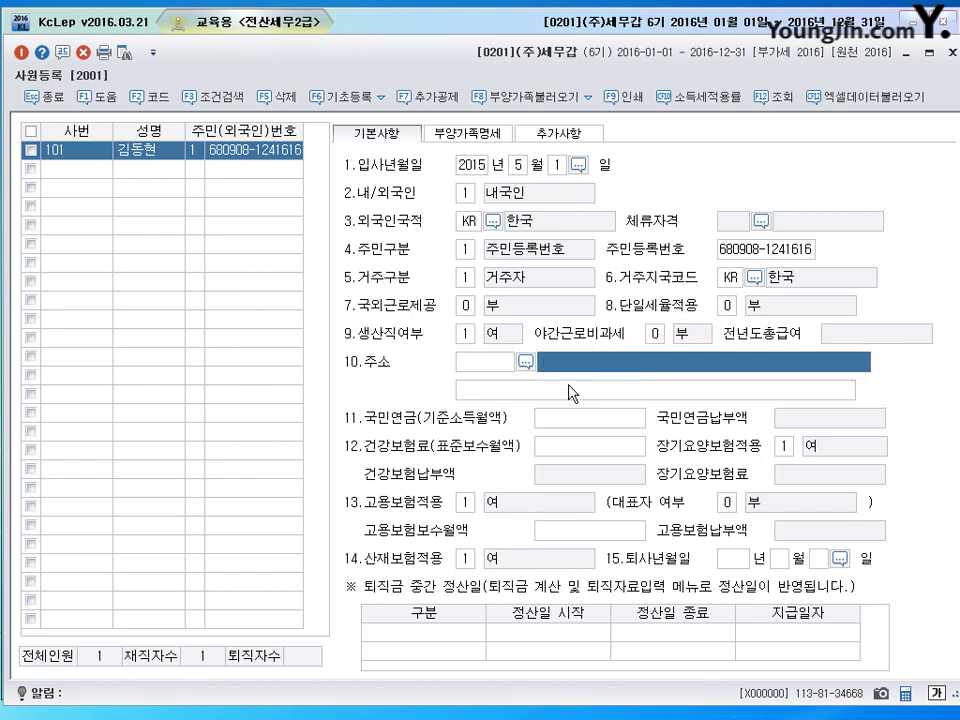
text(ㅓ울)
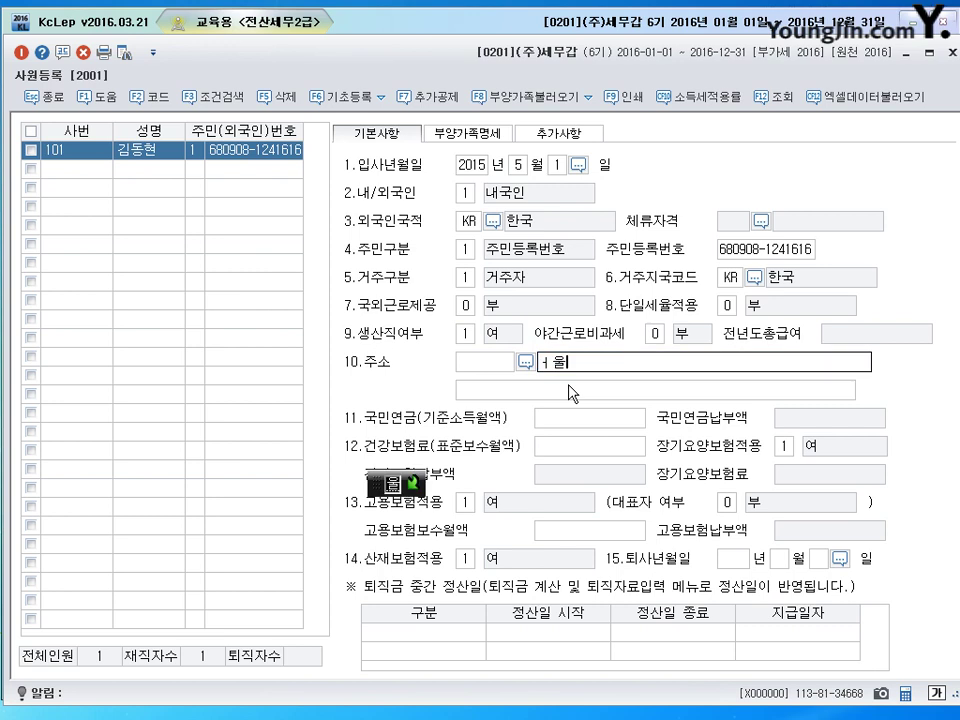
text(성)
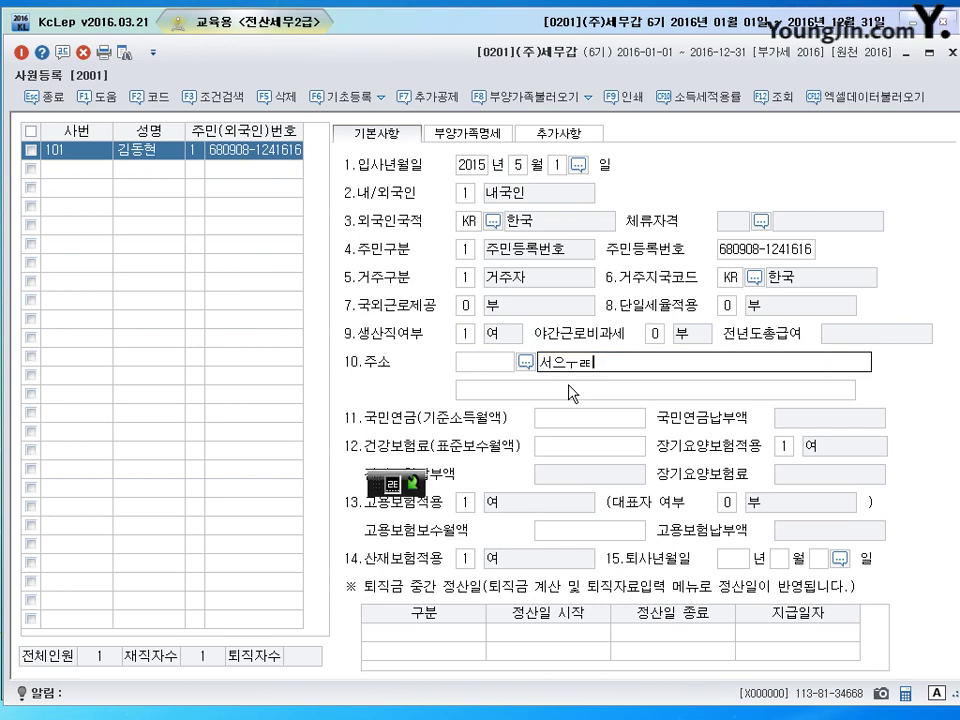
key(BackSpace)
key(BackSpace)
key(BackSpace)
text(우ㄹ특별시 )
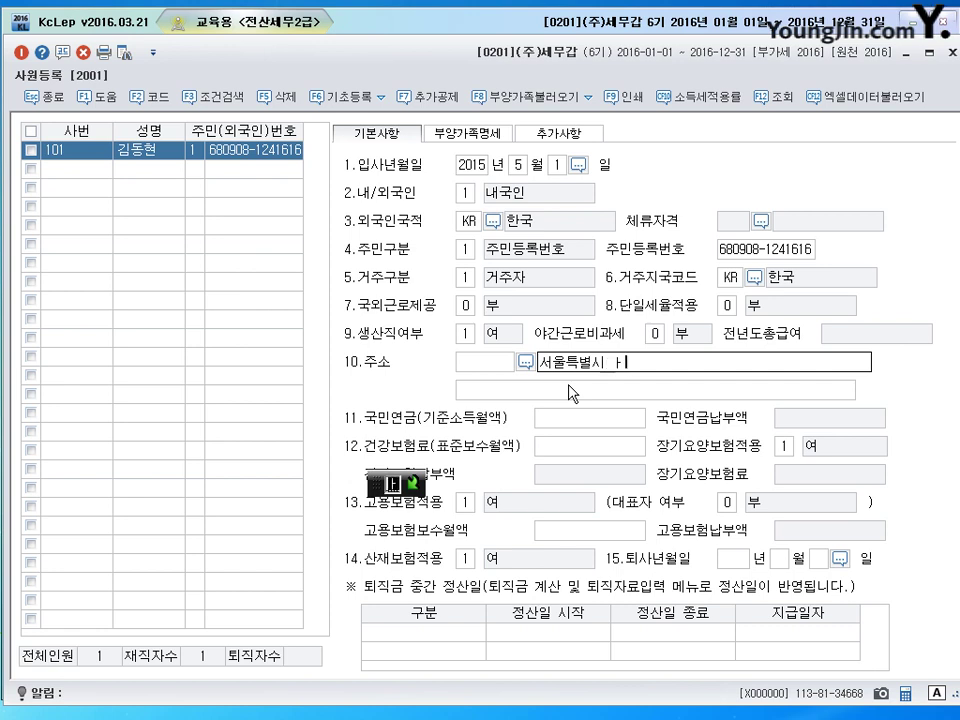
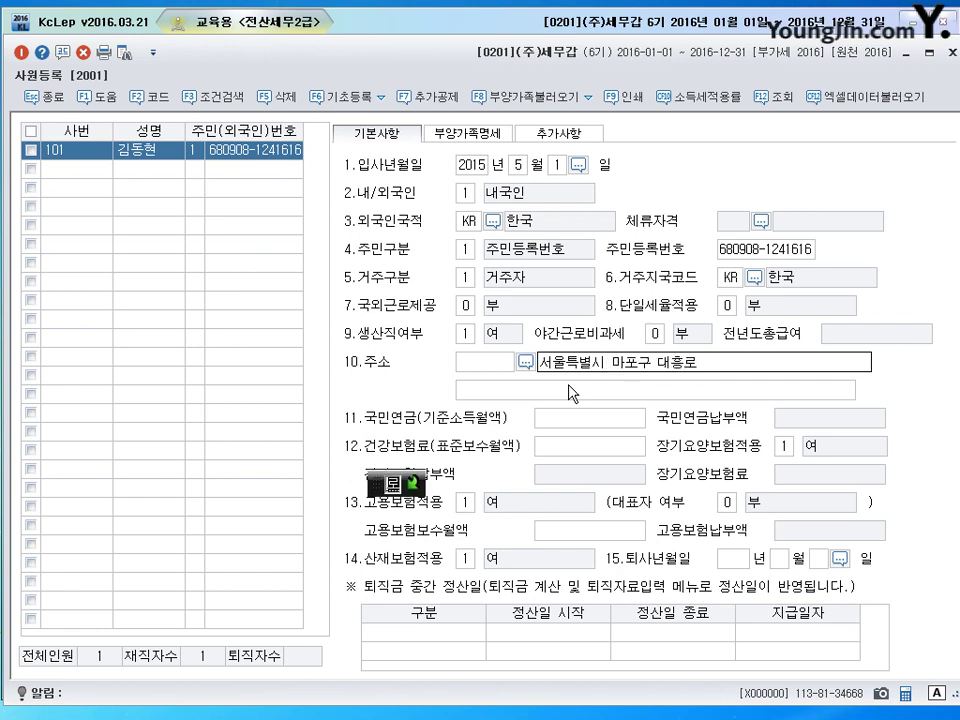
key(Return)
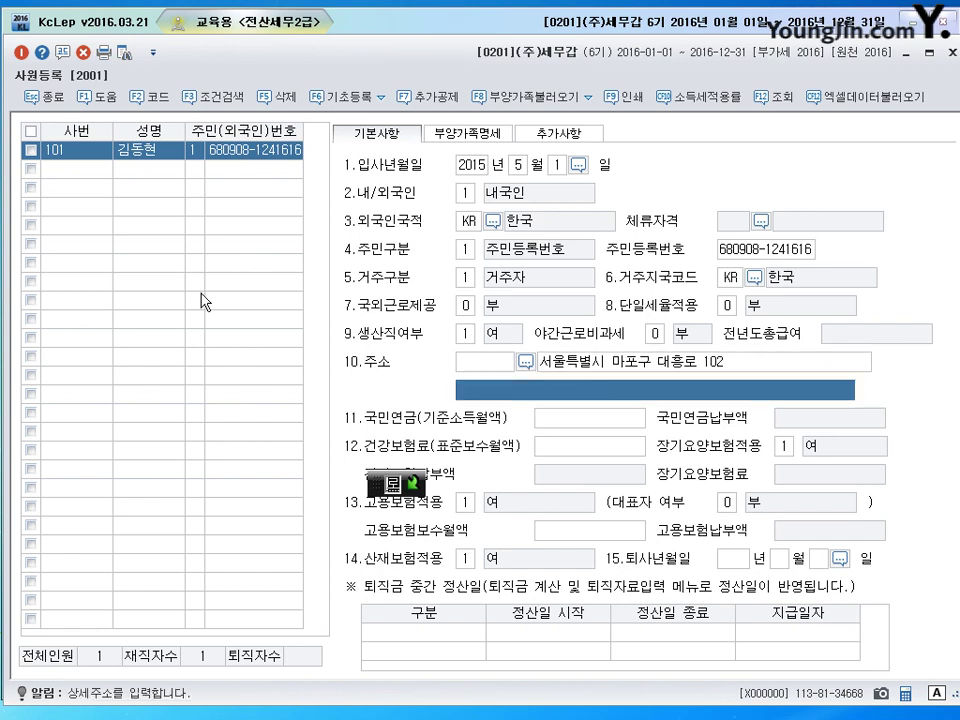
Step: In 부양가족명세, add a 연말관계 1 row with the father's name as 내국인
click(490, 138)
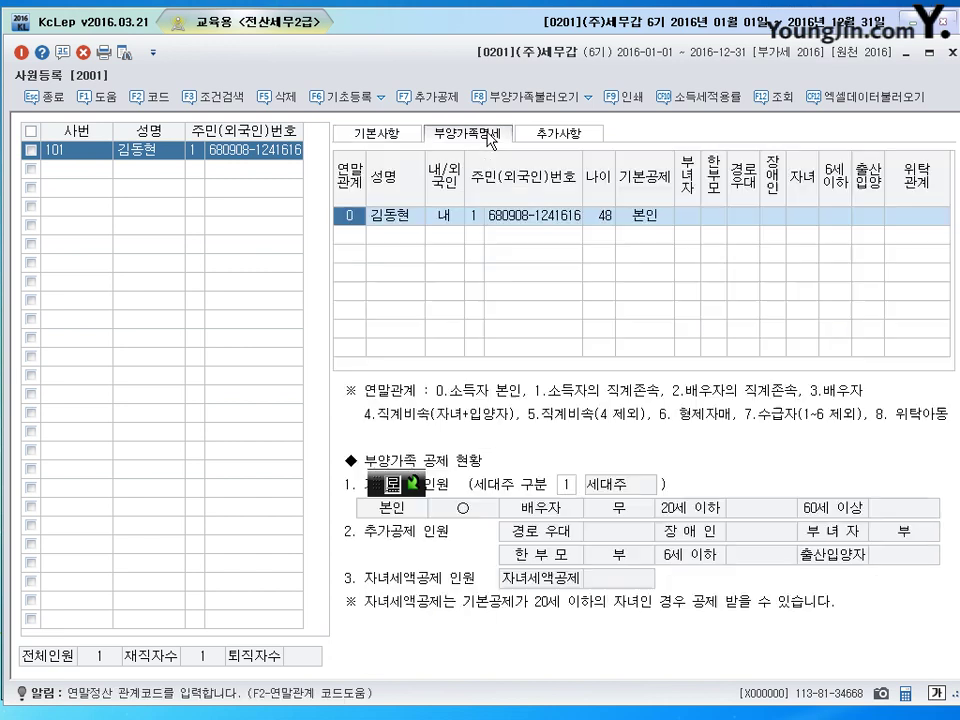
key(Down)
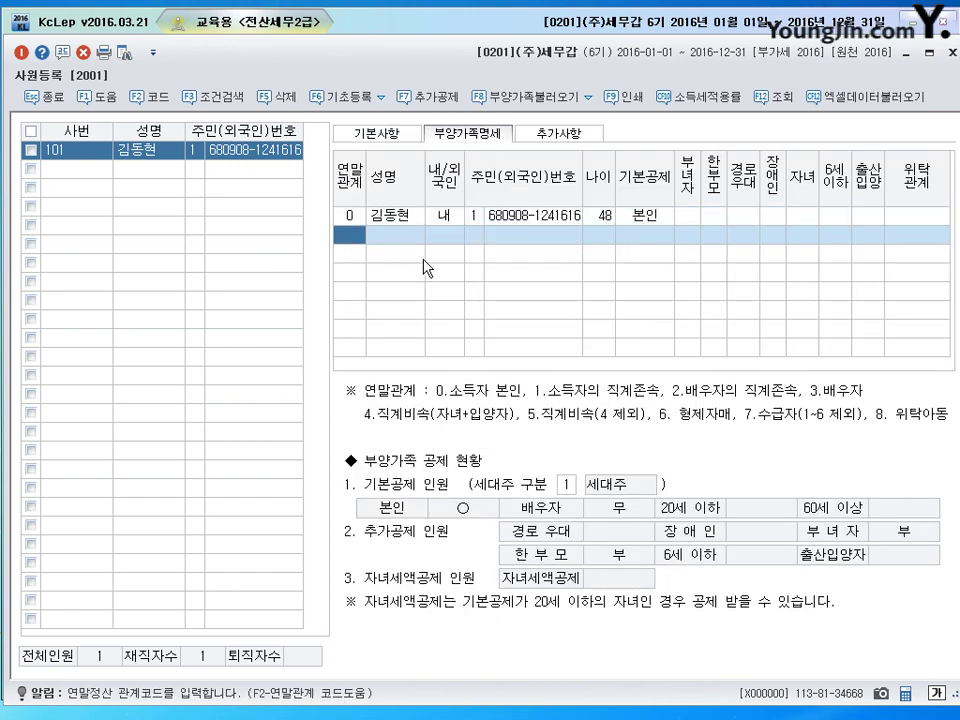
text(1)
key(Return)
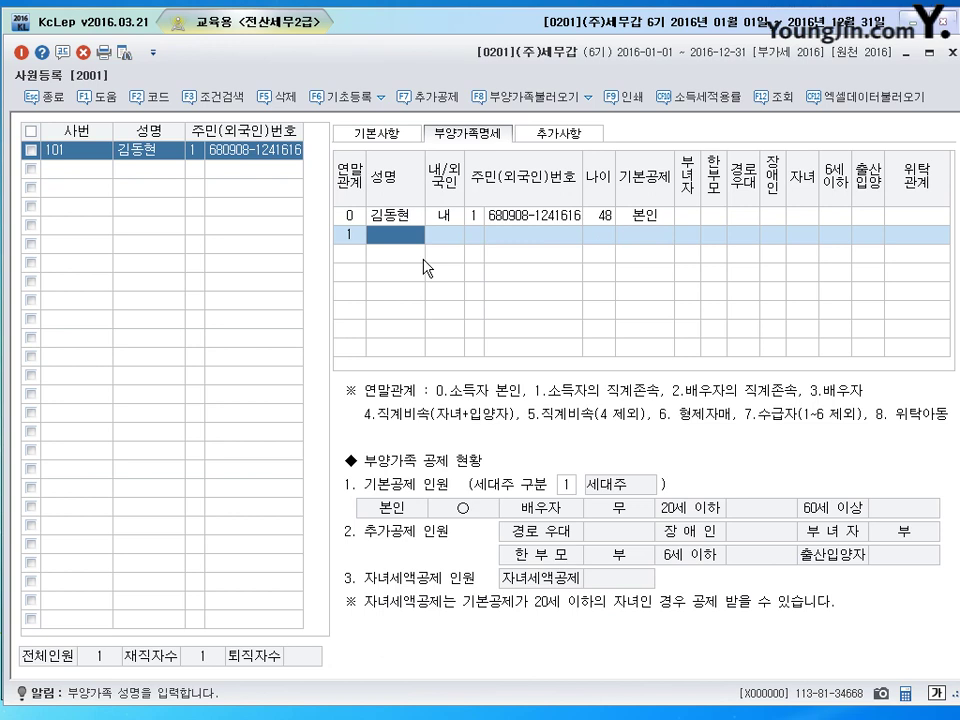
key(Return)
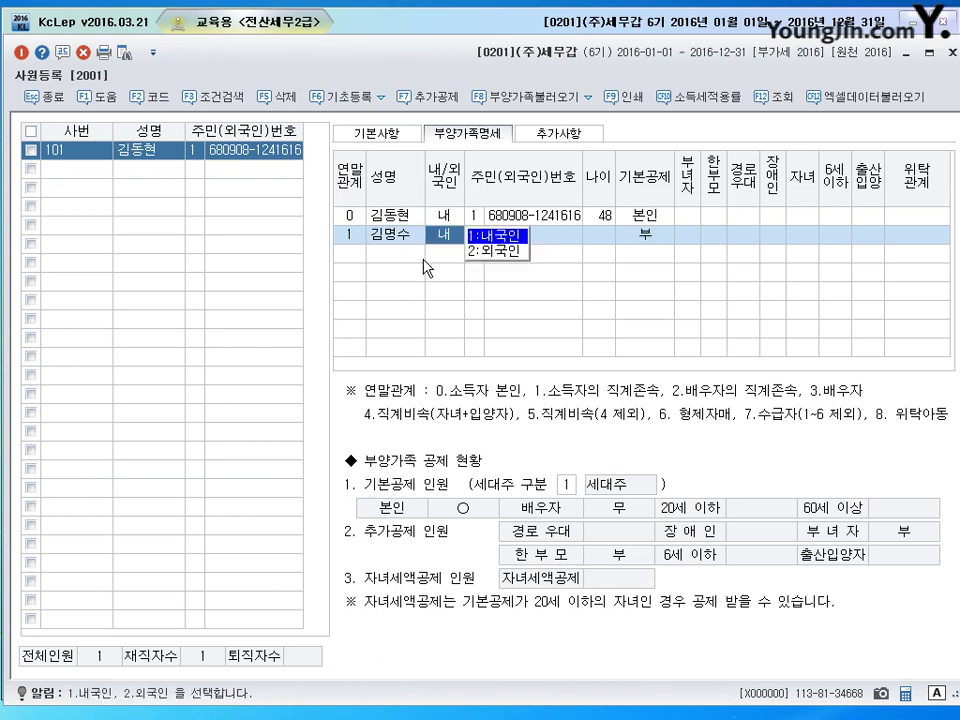
key(Return)
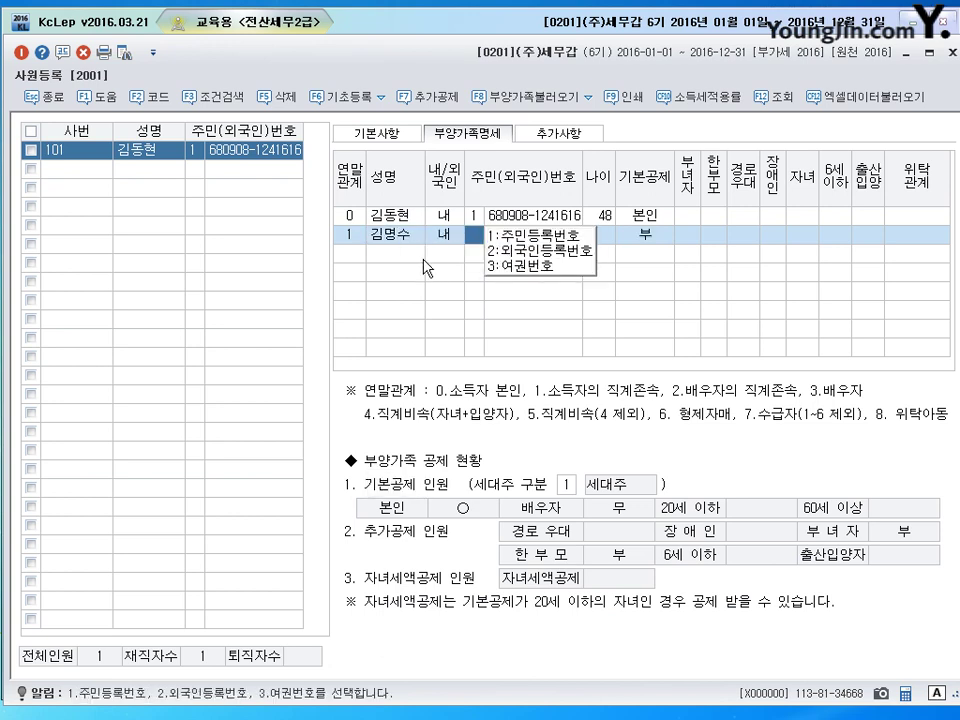
key(Return)
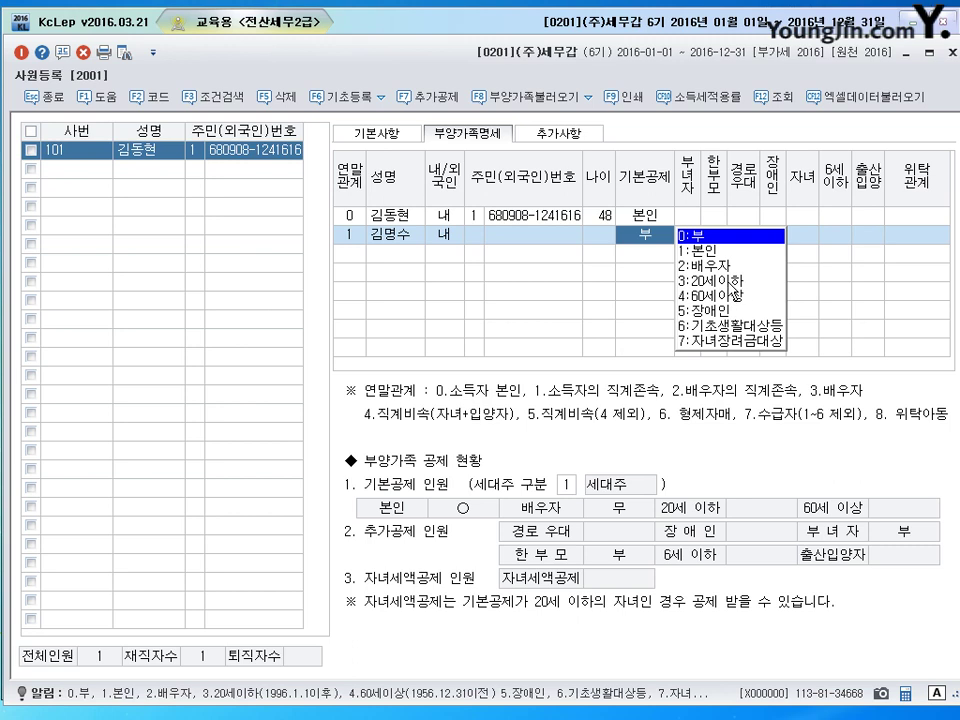
Step: Give the father basic deduction 60세이상 and 위탁관계 부
click(730, 296)
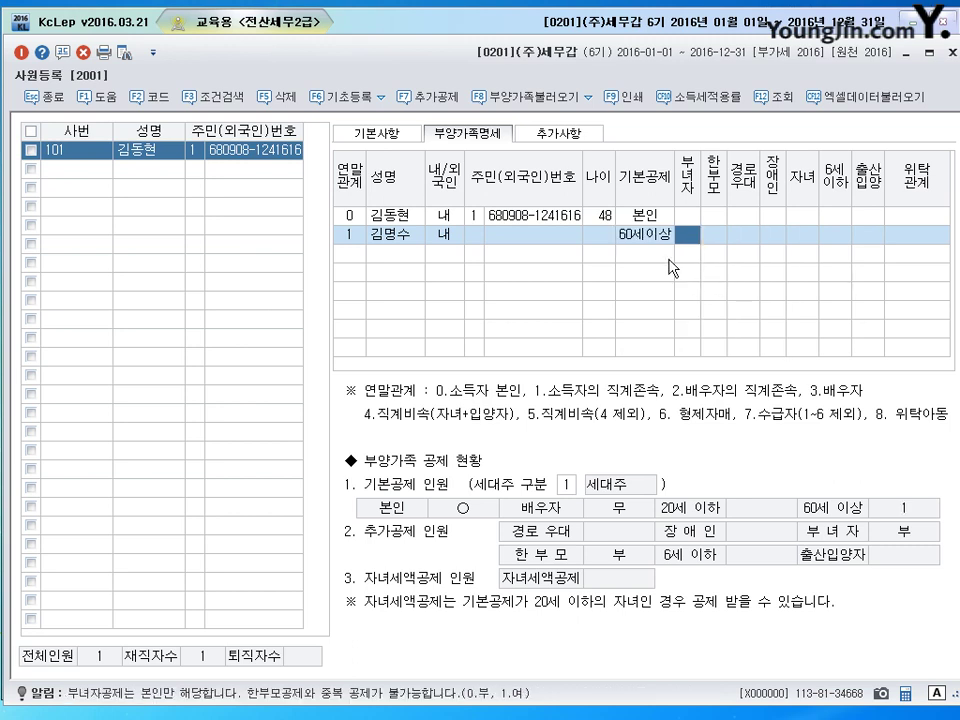
click(935, 243)
key(F2)
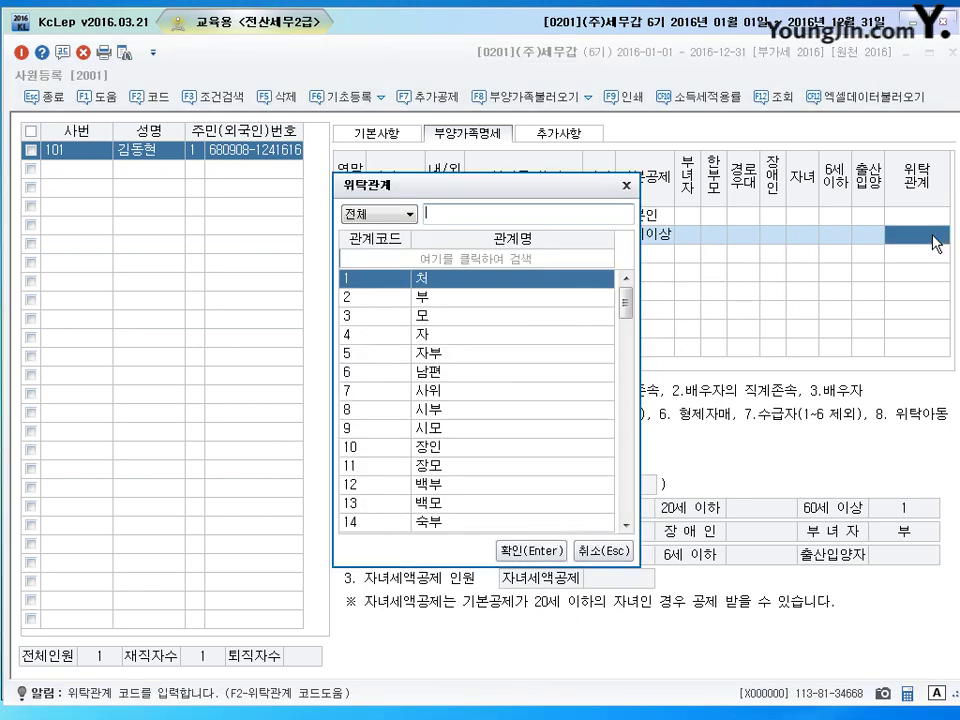
key(Down)
key(Return)
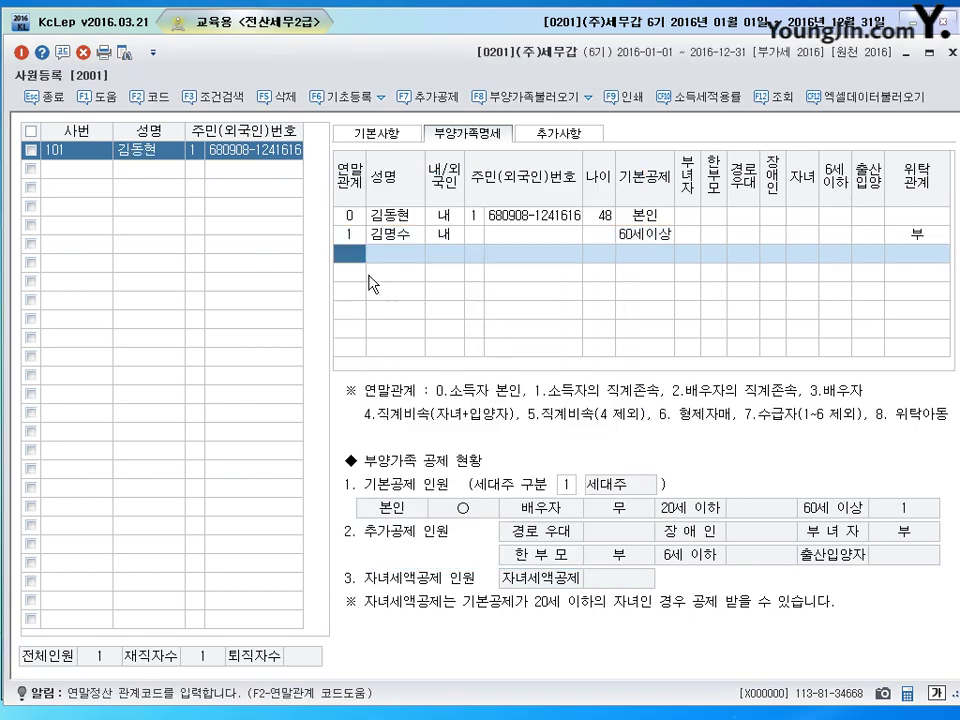
Step: Add the mother as a 연말관계 1 dependent with 60세이상, 장애인 1 and 위탁관계 모
text(1)
key(Return)
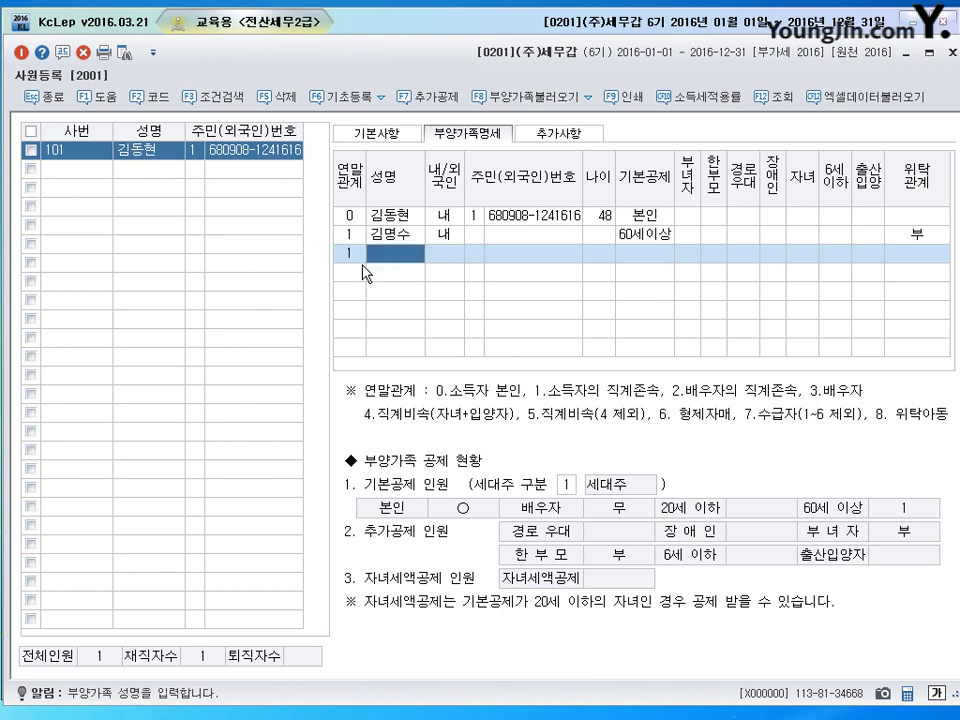
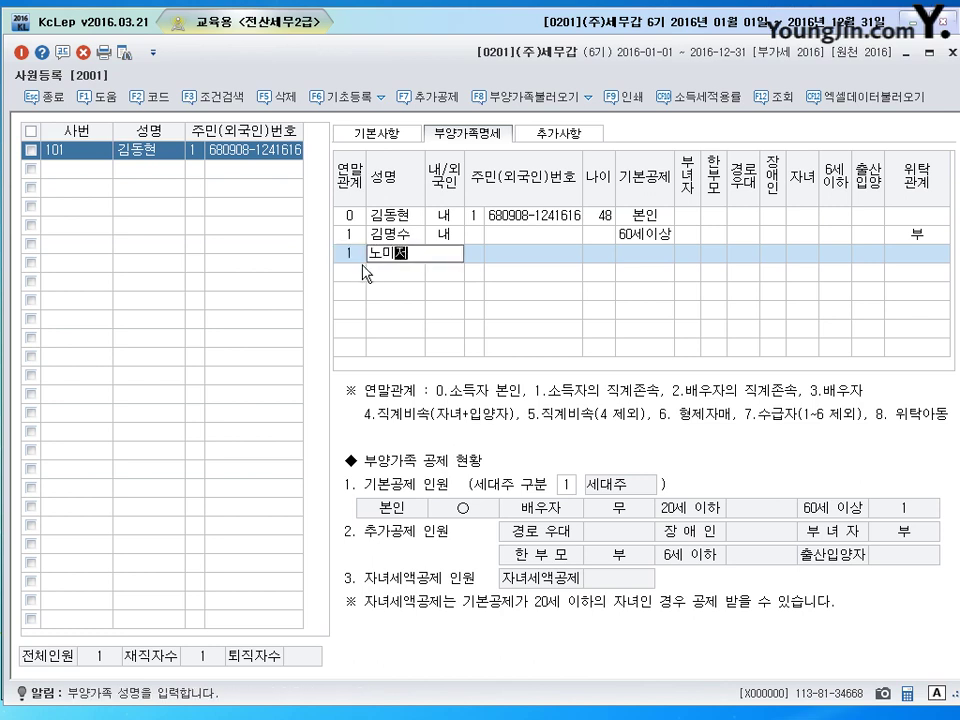
key(Return)
key(Return)
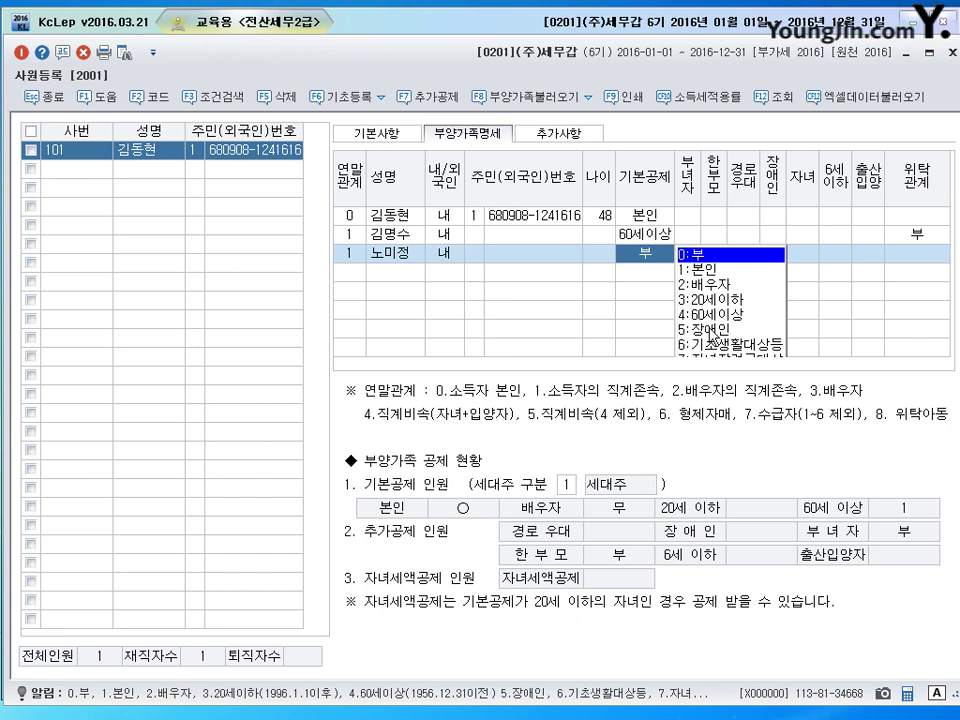
click(708, 315)
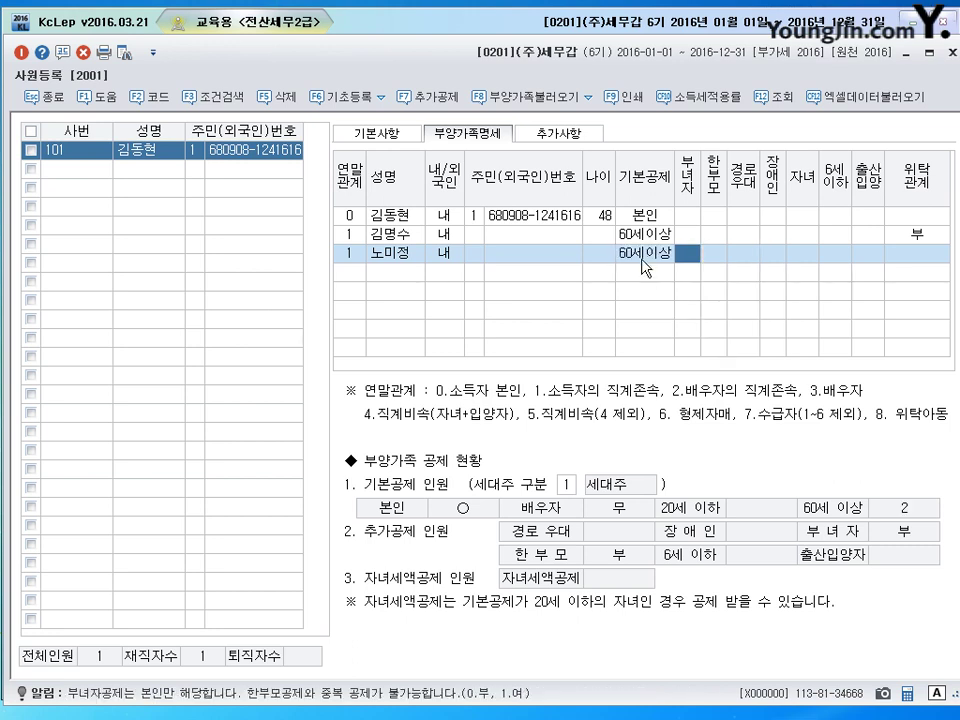
click(772, 255)
text(1)
key(Return)
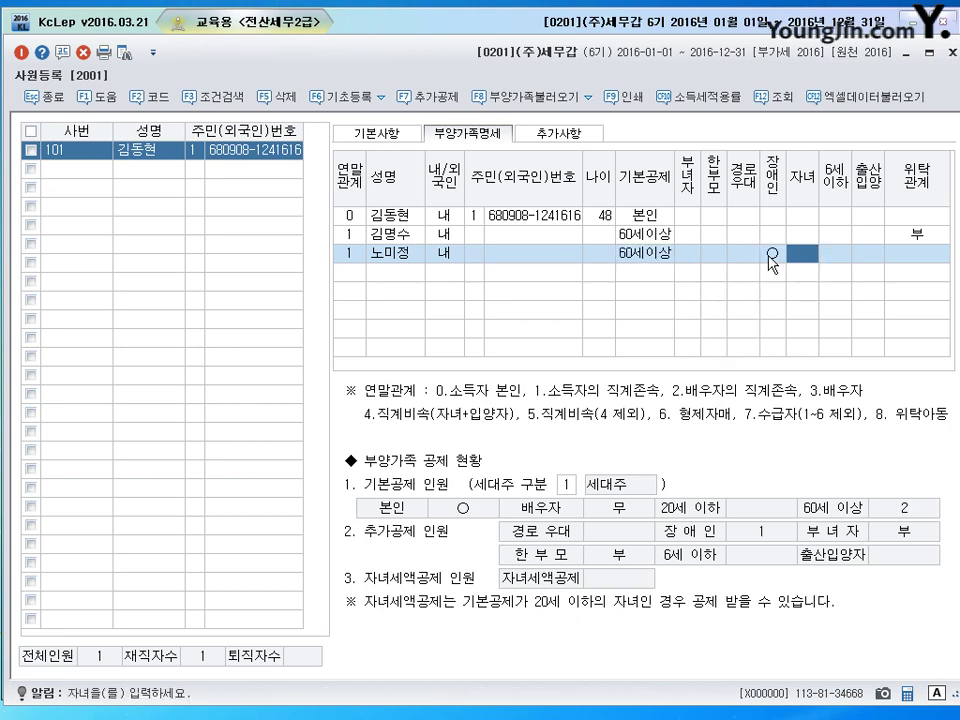
click(921, 258)
key(F2)
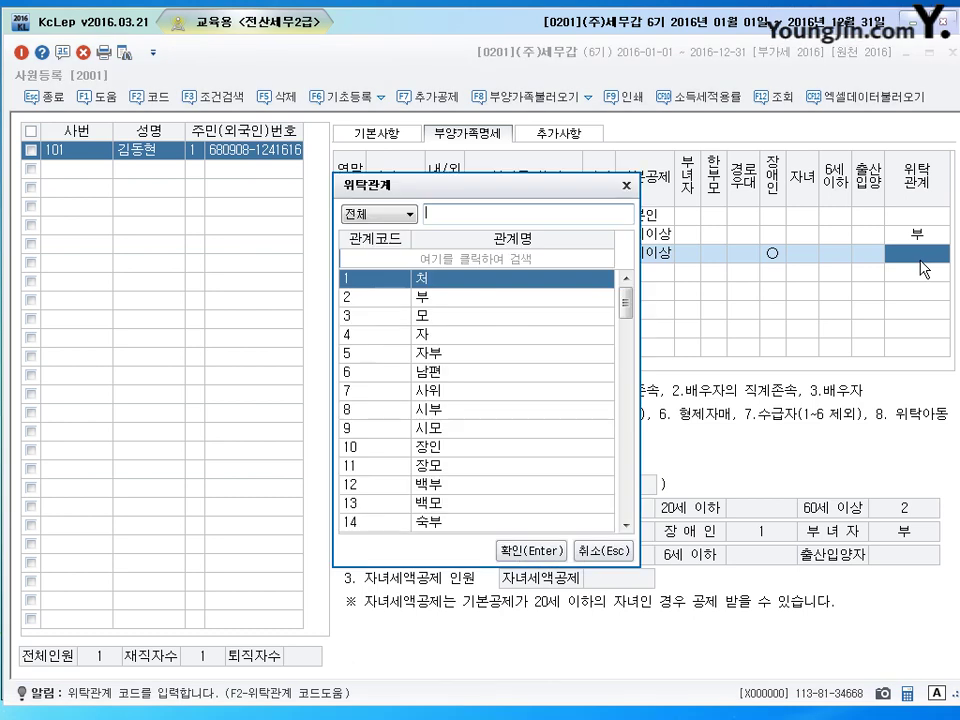
key(Down)
key(Down)
key(Return)
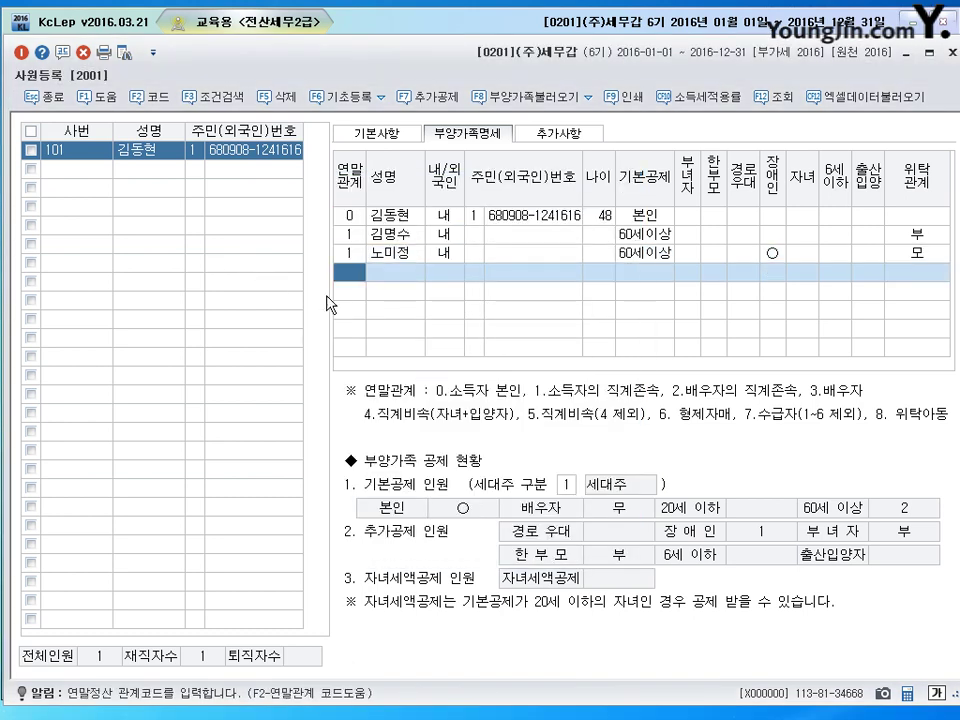
Step: Add the son as a 연말관계 4 dependent with basic deduction 3:20세이하
text(4)
key(Return)
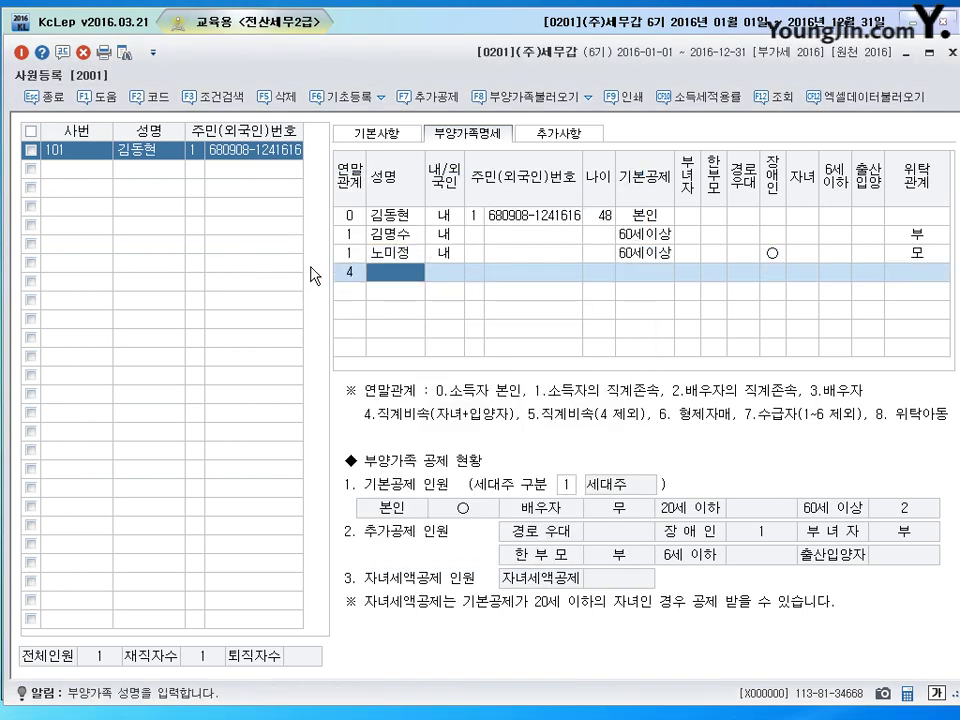
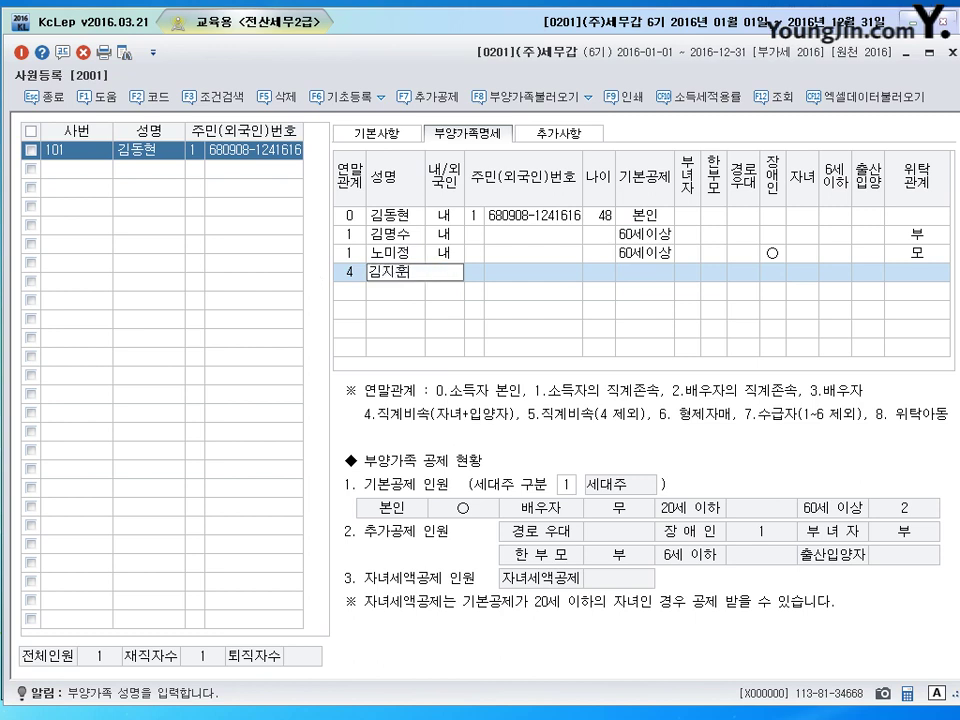
key(Return)
key(Return)
key(Return)
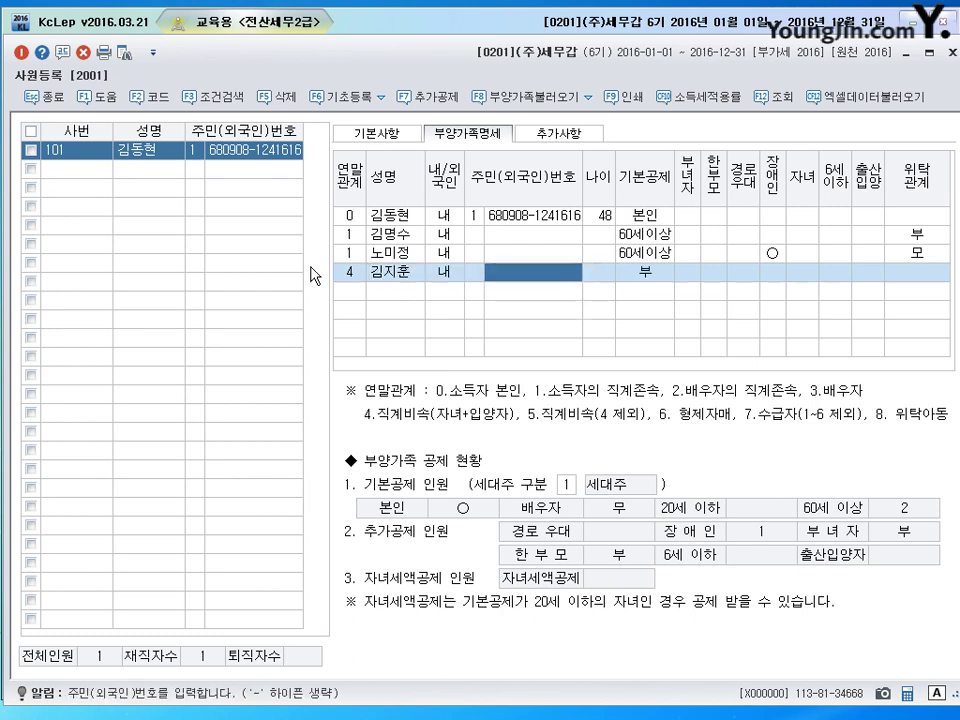
key(Return)
key(Return)
key(Left)
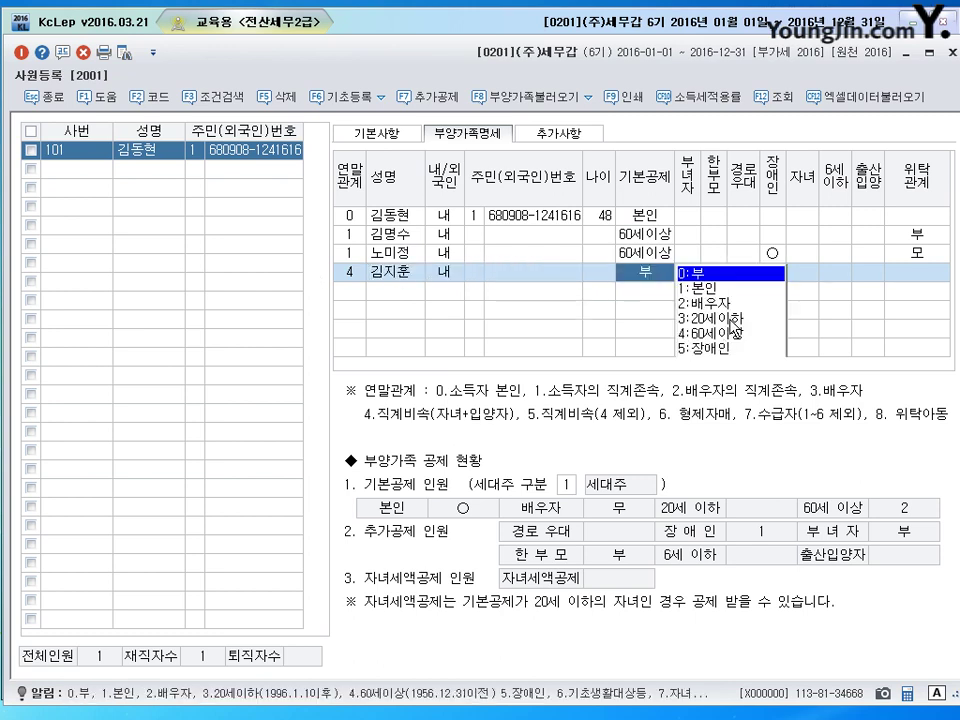
text(3)
key(Return)
Step: Keep the son's 자녀 mark, leave 6세이하 empty, and set 위탁관계 4 (자)
click(839, 276)
text(0:부)
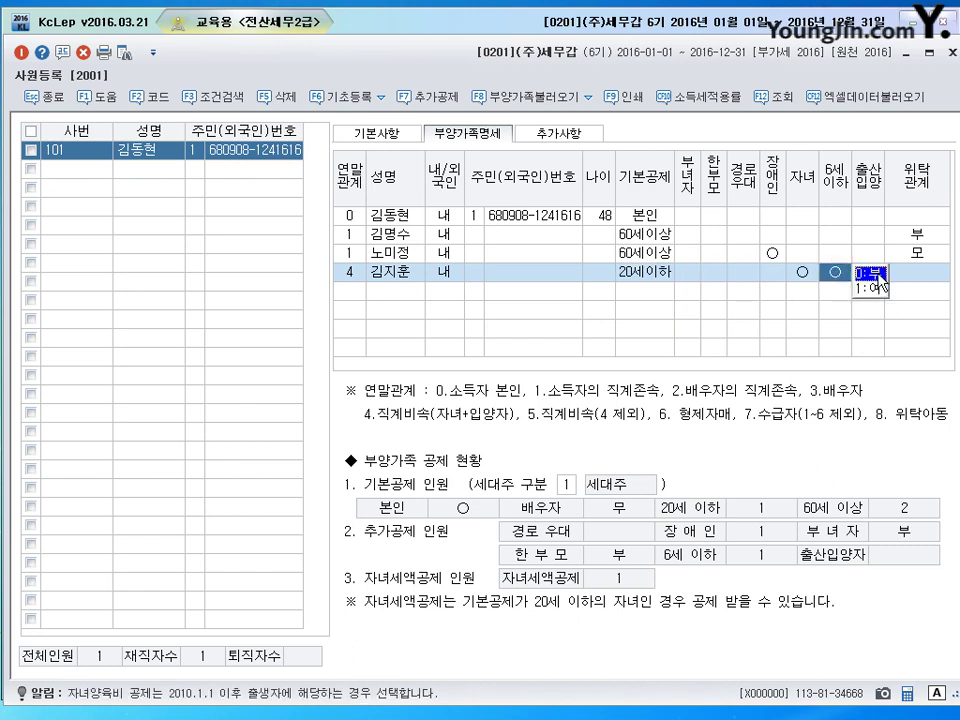
key(Return)
click(803, 274)
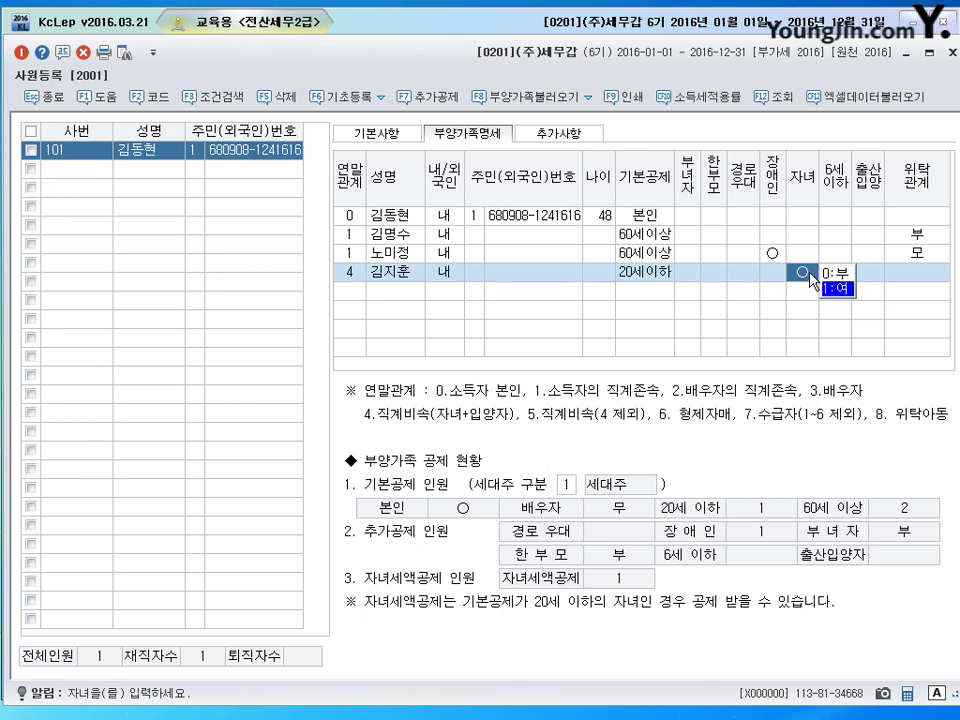
key(Return)
click(840, 272)
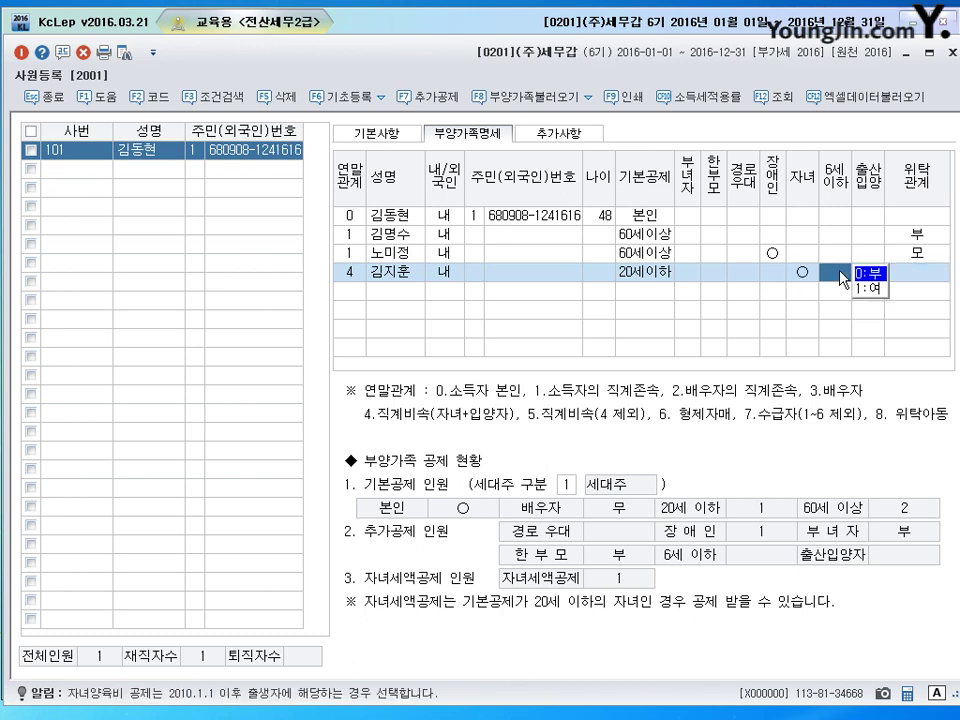
click(920, 277)
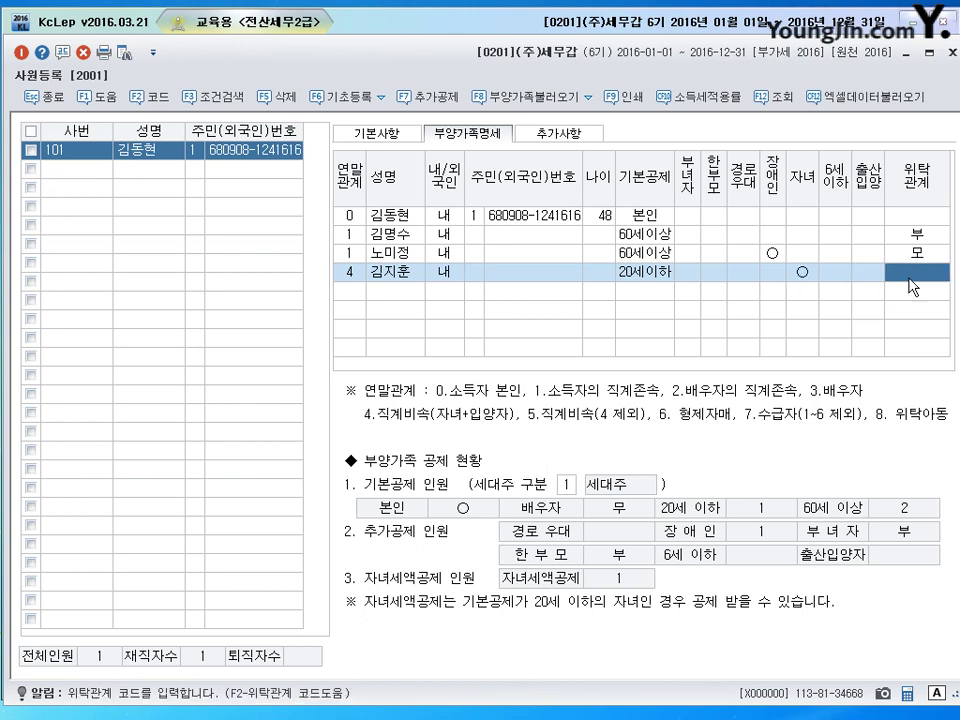
text(4)
key(Return)
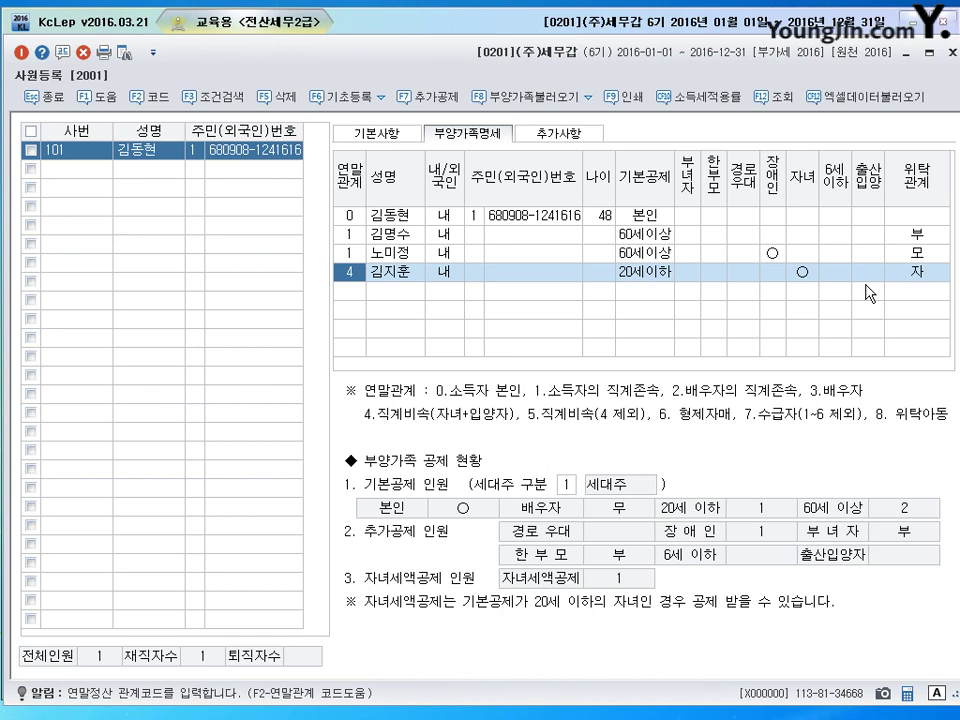
Step: Set 한부모 to 1:여 for employee 101 on row 0 and glance at the 기본사항 tab
click(711, 216)
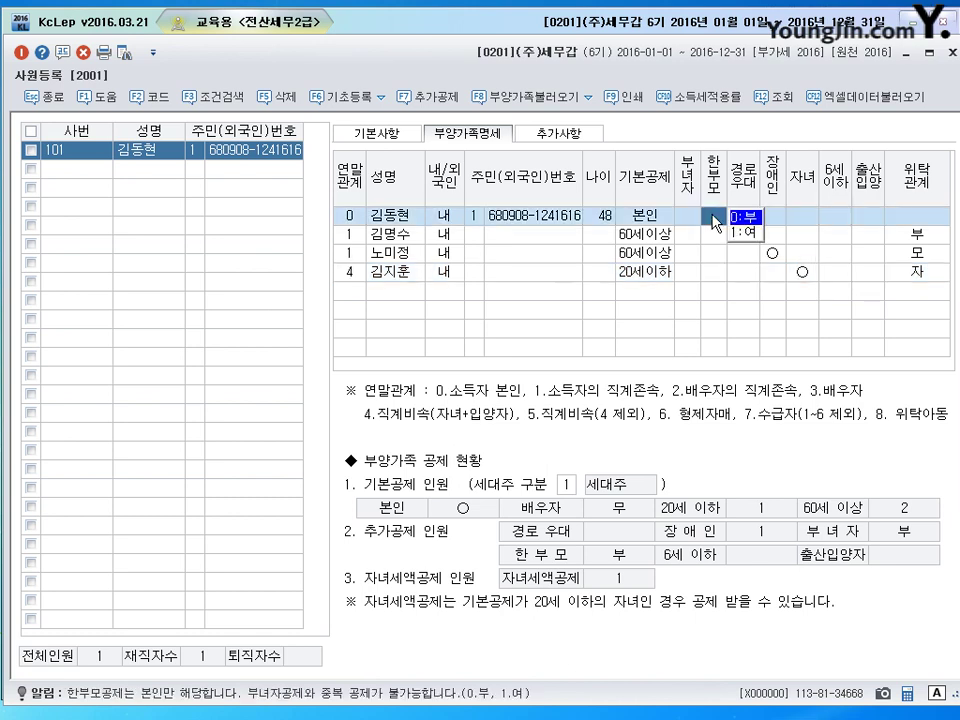
click(734, 233)
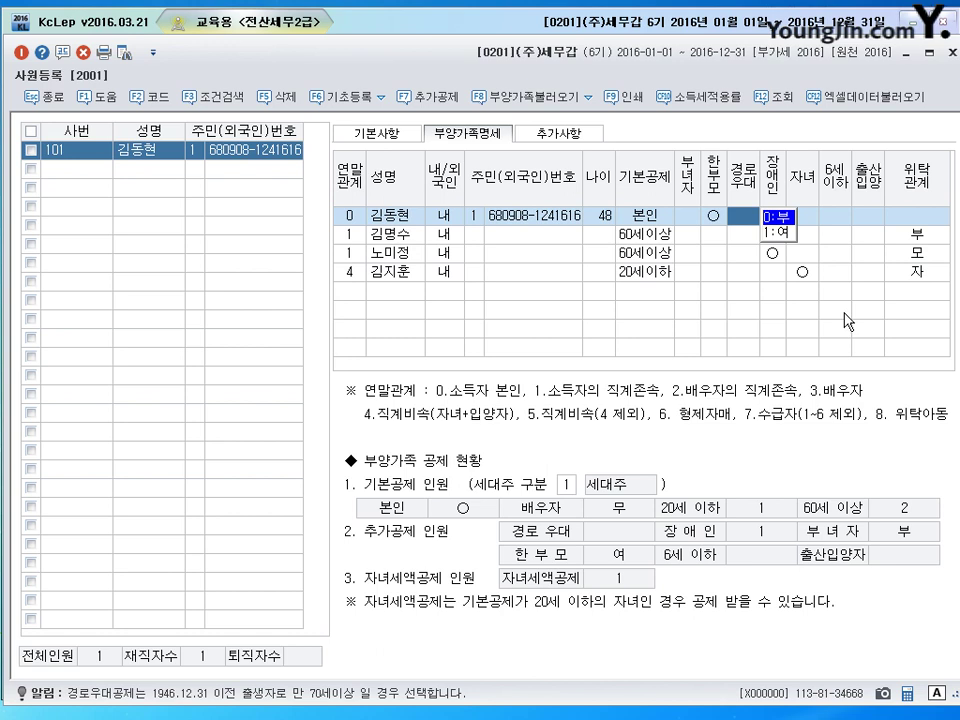
click(380, 133)
click(467, 133)
Step: Recheck the 기본사항 details, then close the 사원등록 screen
click(350, 132)
click(399, 134)
click(951, 55)
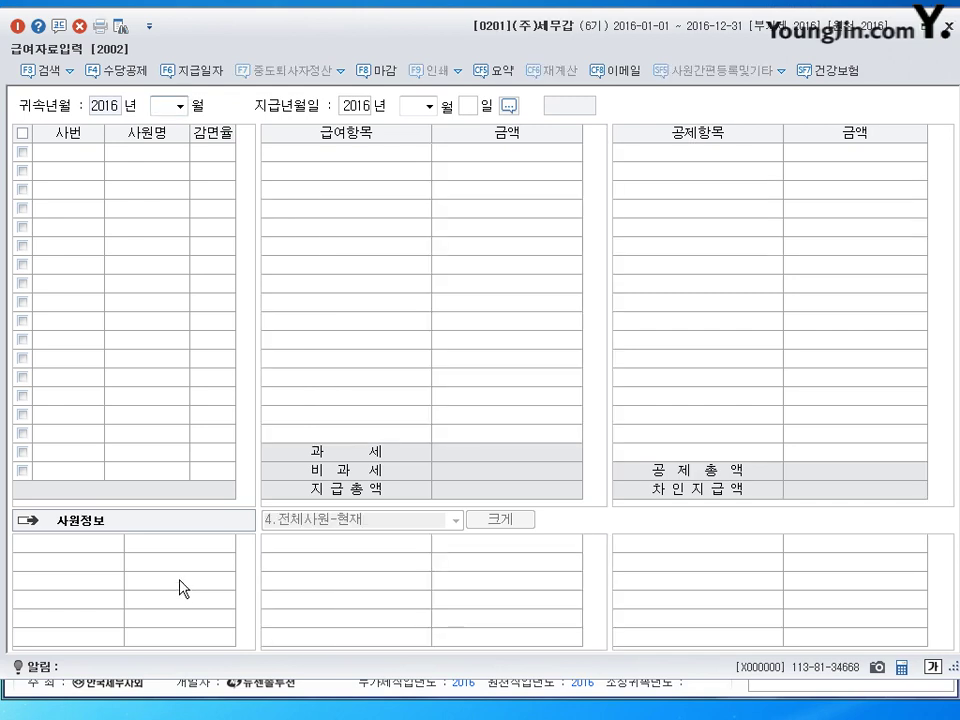
Step: Open F4 수당공제 and review the 수당등록 allowance rows from 기본급 to 야간근로수당
click(122, 71)
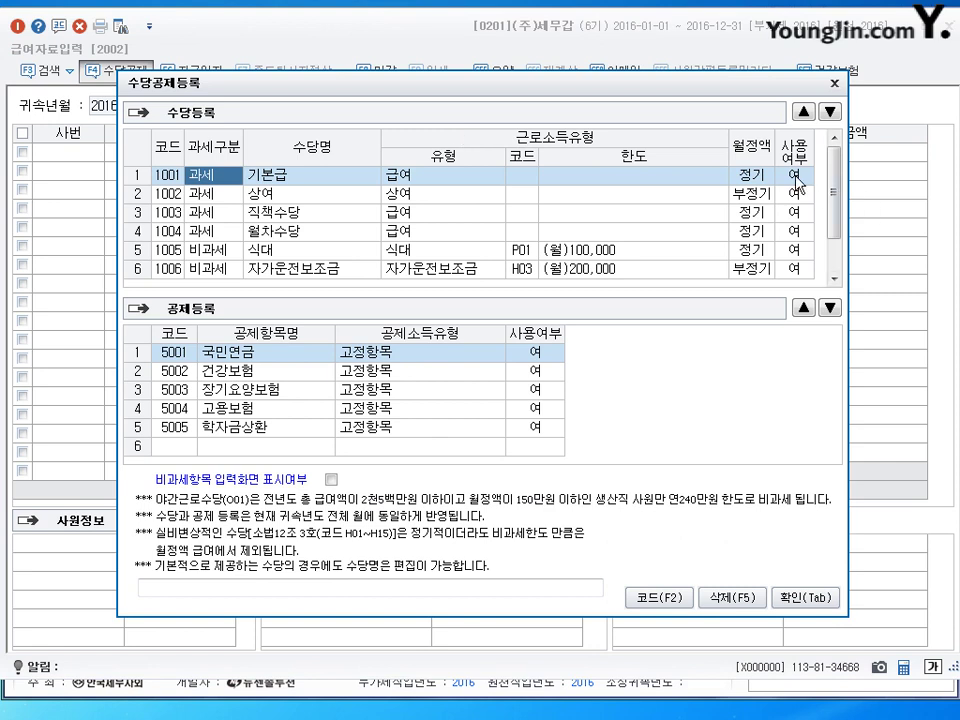
click(293, 178)
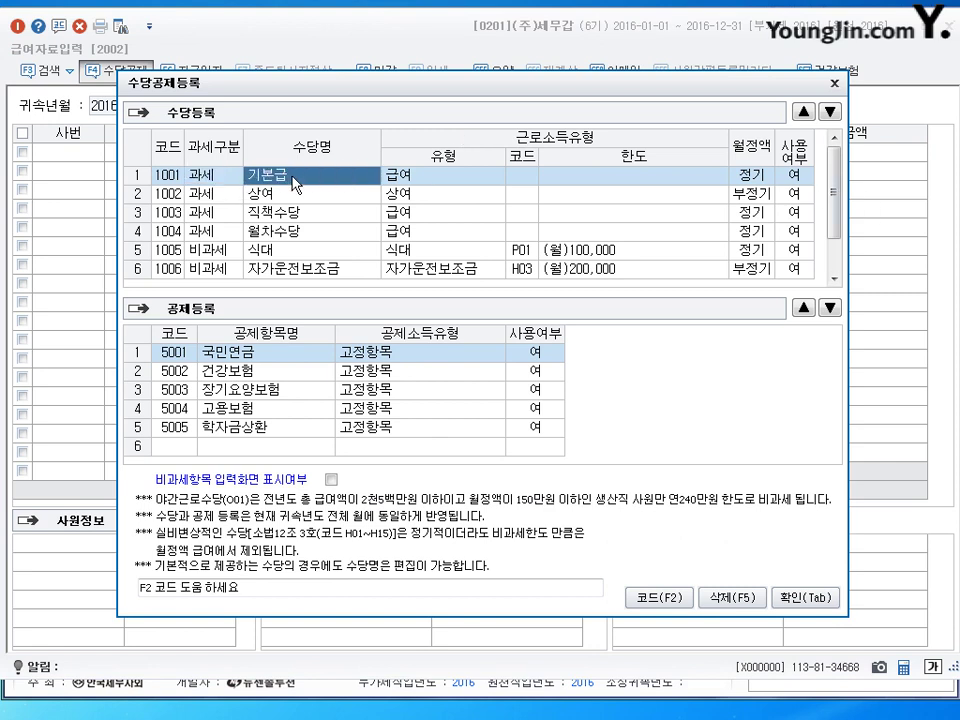
key(Down)
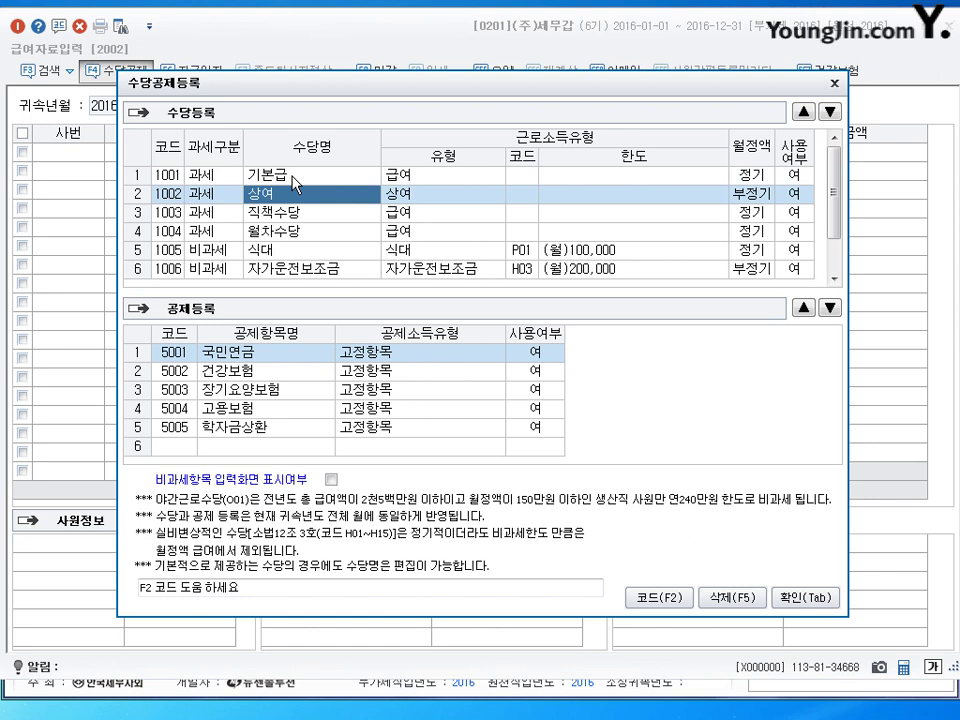
key(Down)
key(Down)
key(Down)
key(Down)
key(Down)
key(Down)
key(Up)
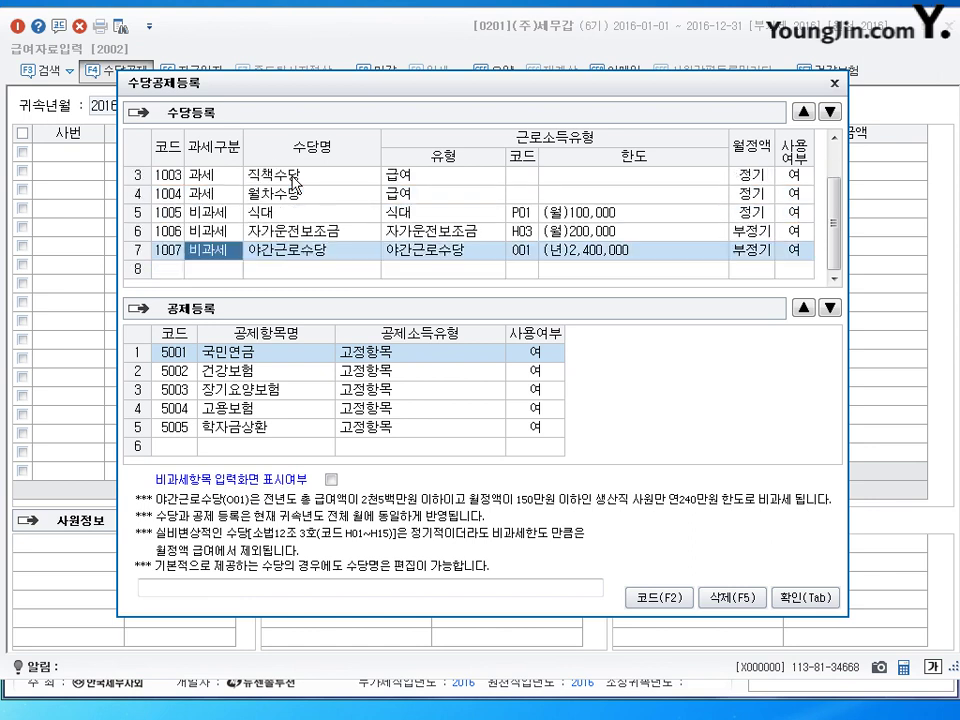
key(Up)
key(Up)
key(Up)
key(Up)
key(Up)
key(Up)
key(Right)
key(Down)
key(Down)
key(Down)
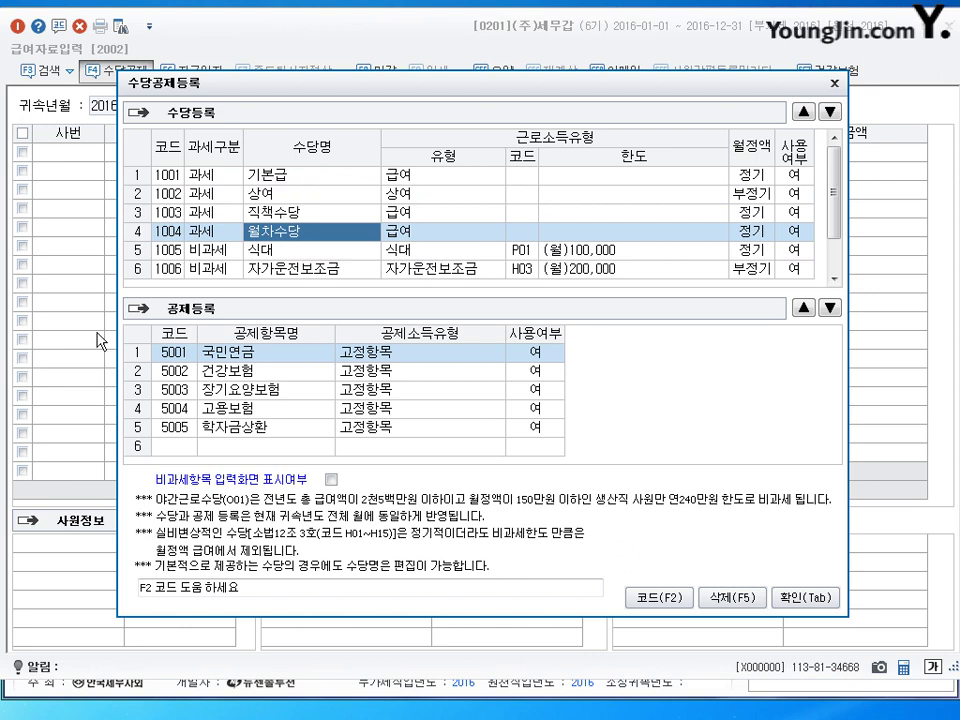
Step: On the exam sheet, mark up the March-only bonus note and the 2,300,000 insurance-base note in red
key(alt+Tab)
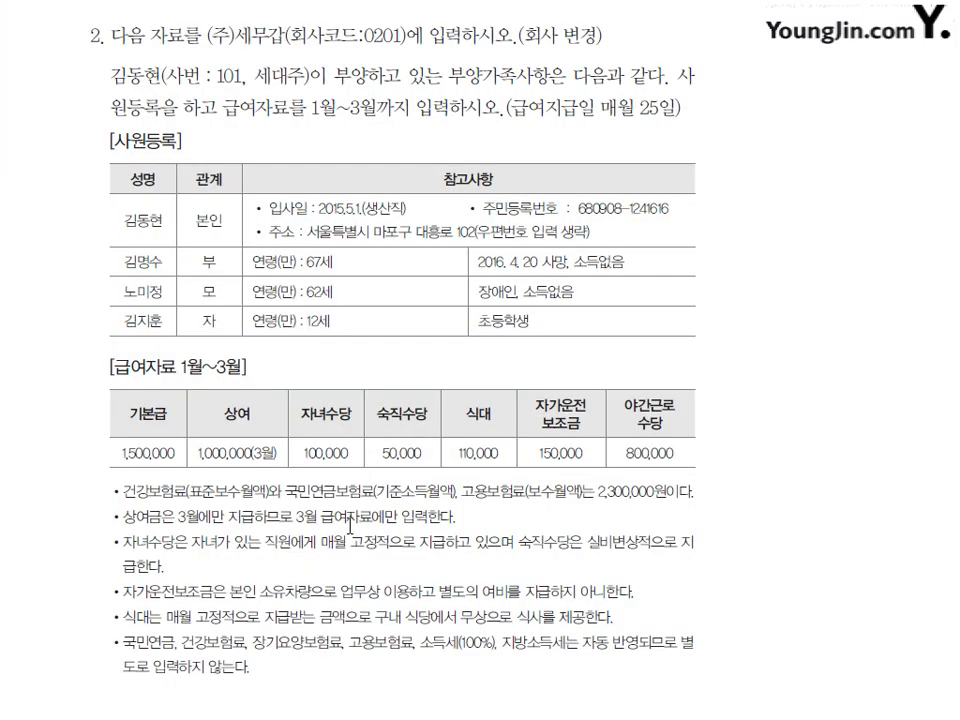
scroll(265, 400, down, 3)
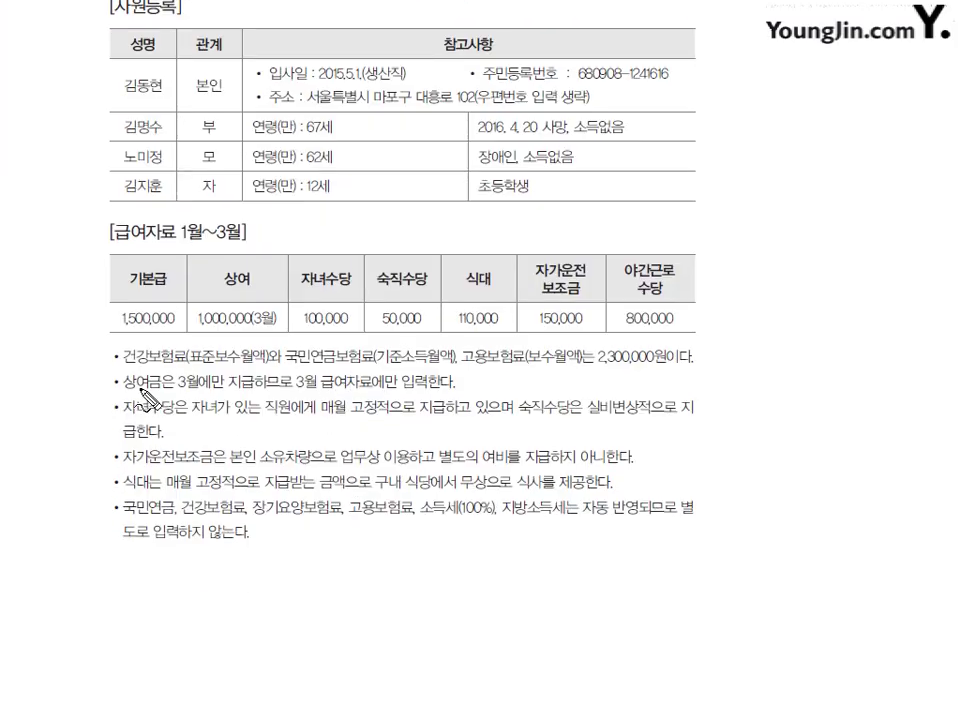
drag(138, 393, 272, 393)
drag(210, 374, 218, 392)
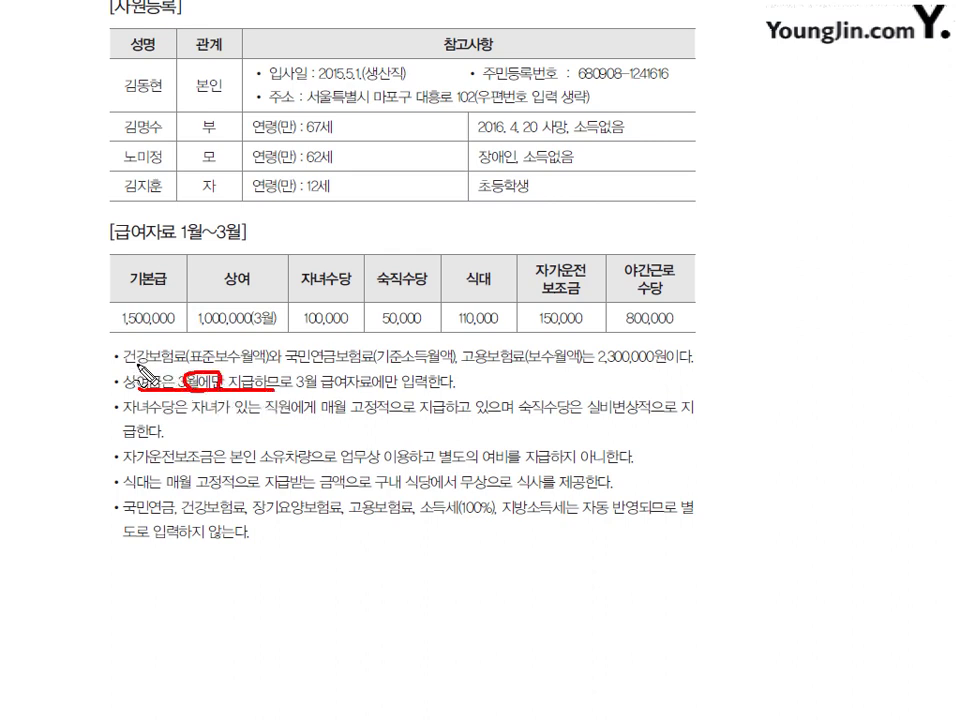
drag(125, 367, 547, 367)
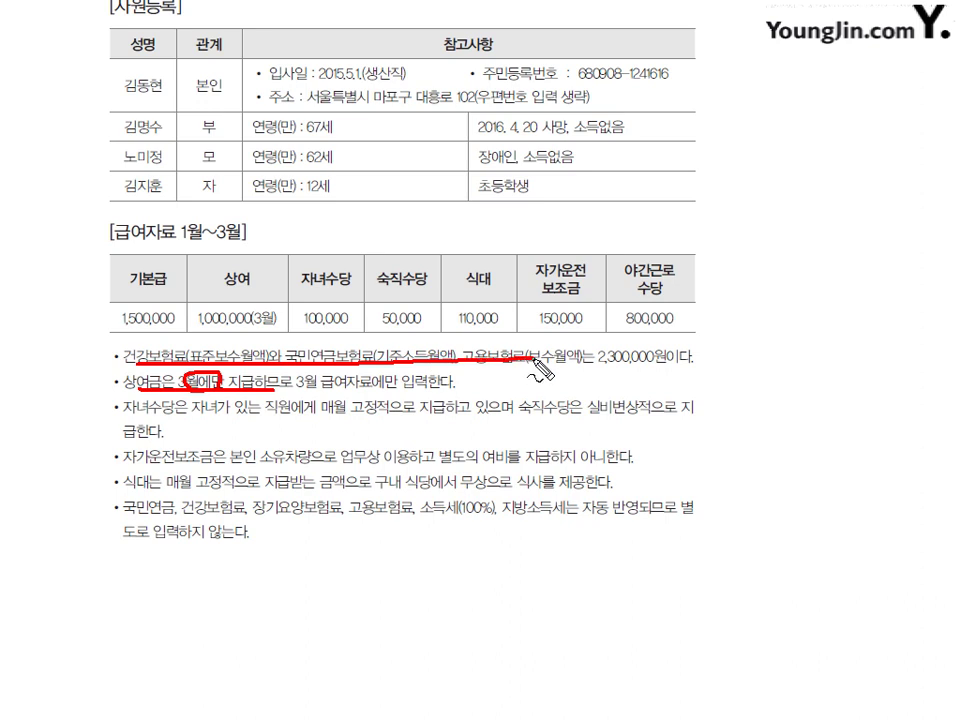
drag(197, 356, 222, 338)
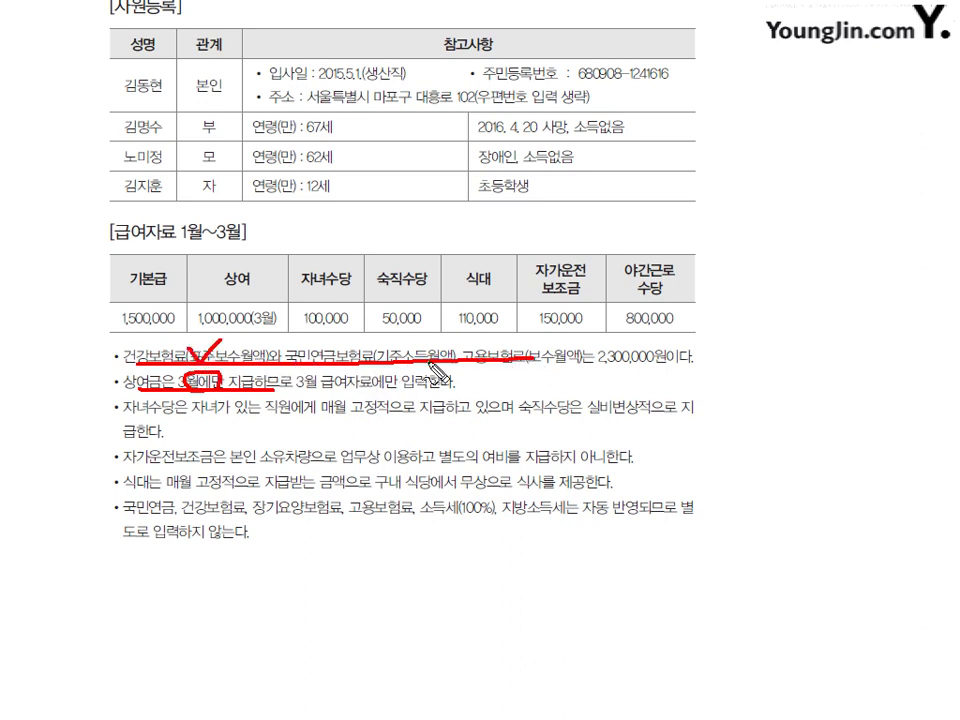
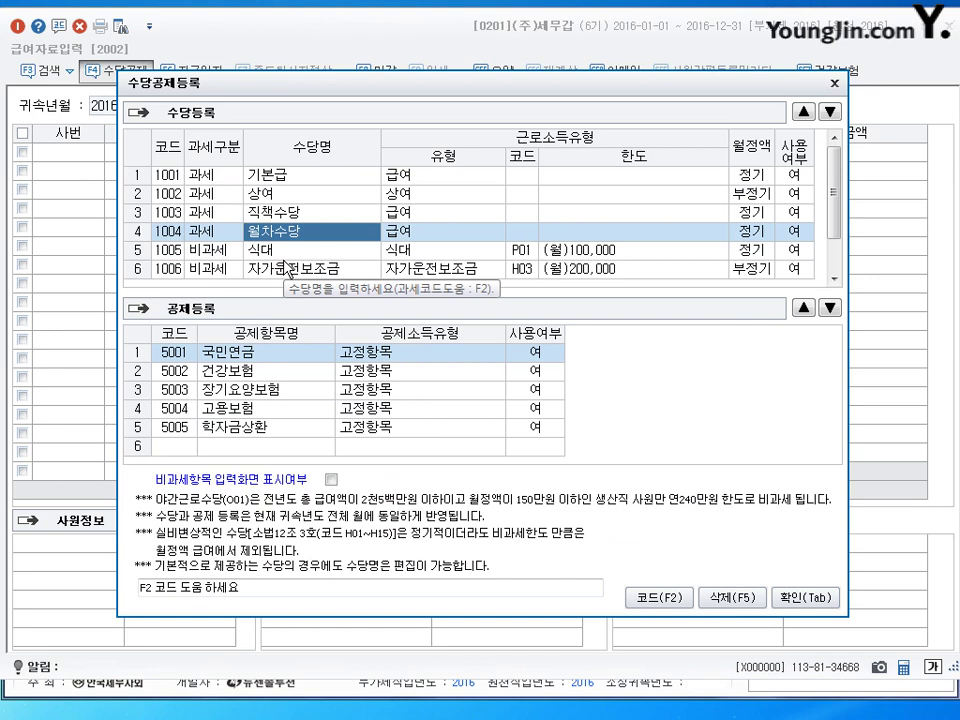
Step: Add taxable allowance 2001 자녀수당 with income type 급여
scroll(287, 270, down, 1)
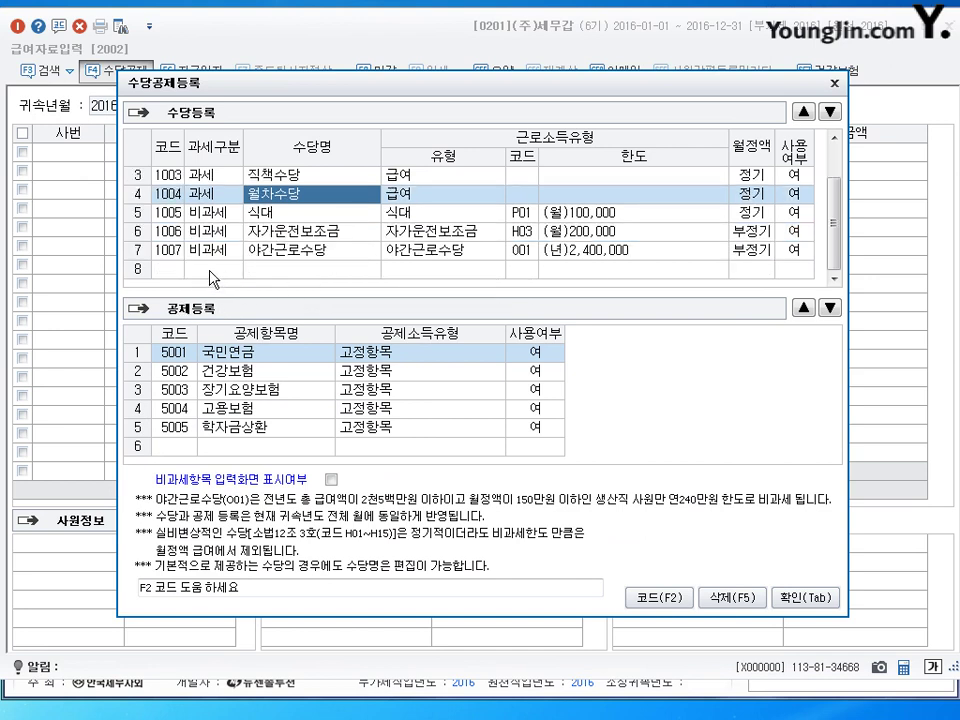
click(212, 270)
click(276, 253)
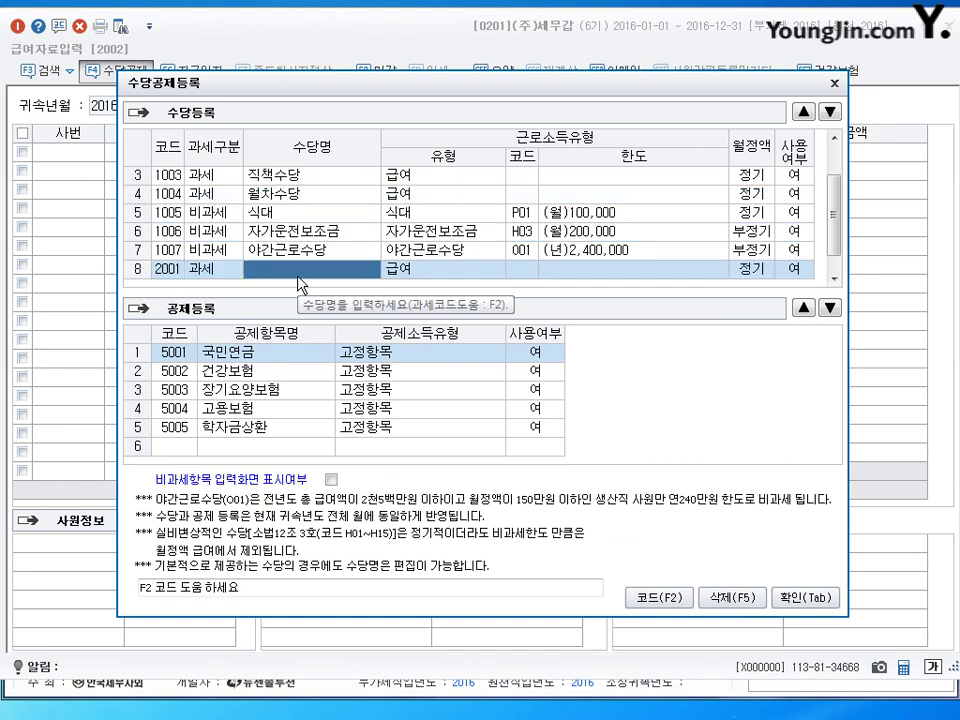
text(자녀)
key(Return)
click(298, 279)
text(수당)
key(Return)
key(F2)
key(Return)
Step: Start row 9 as non-taxable 숙직수당 and bring up the non-taxable code choices
key(Return)
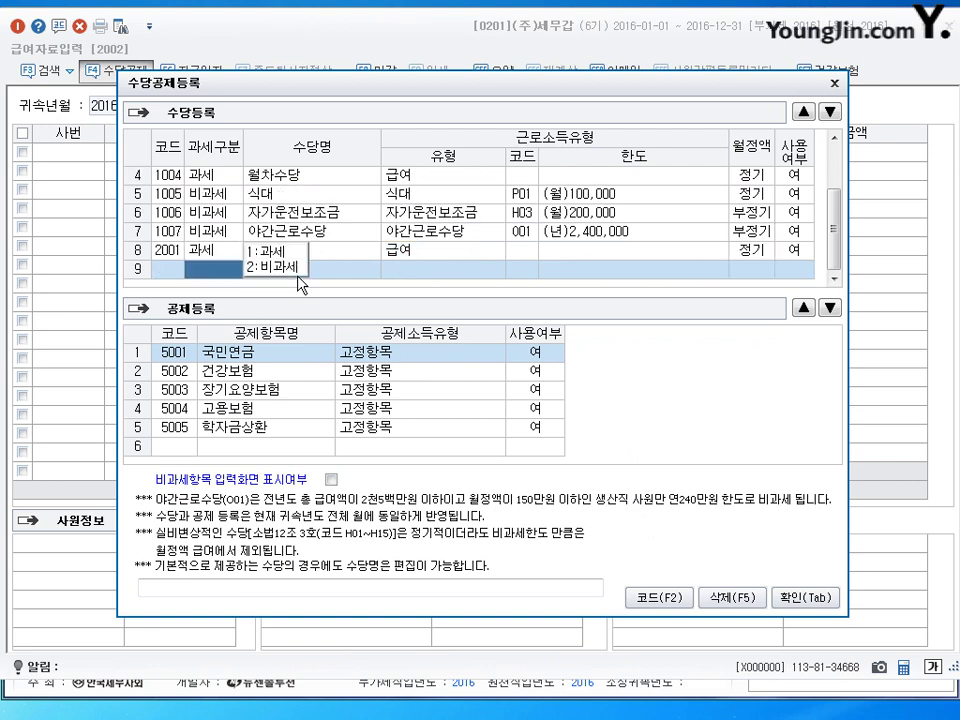
key(2)
key(Return)
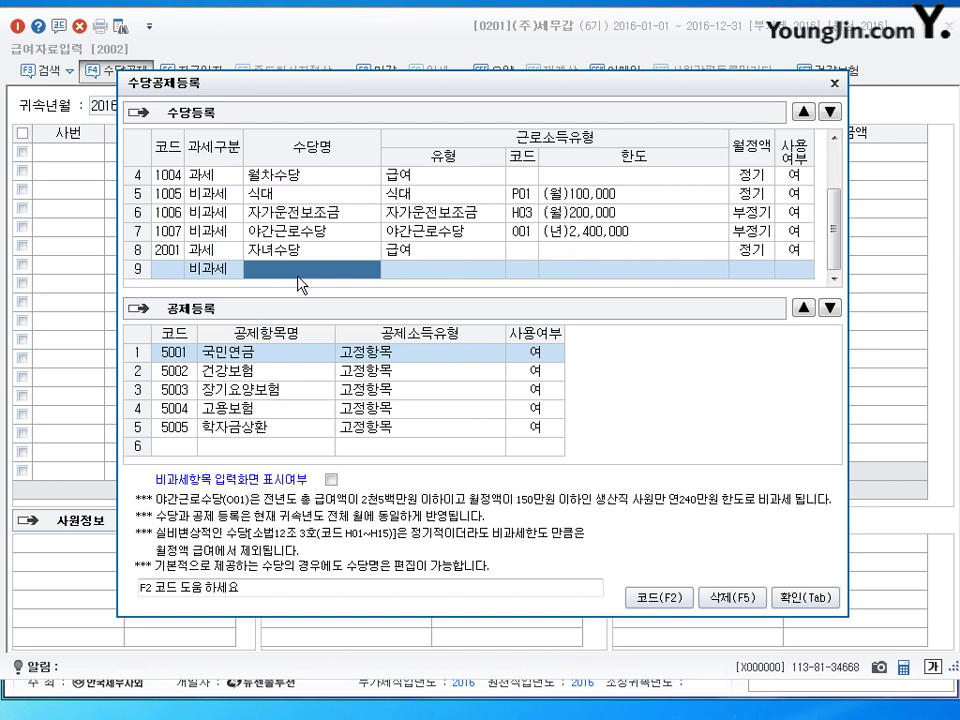
text(숙직수당)
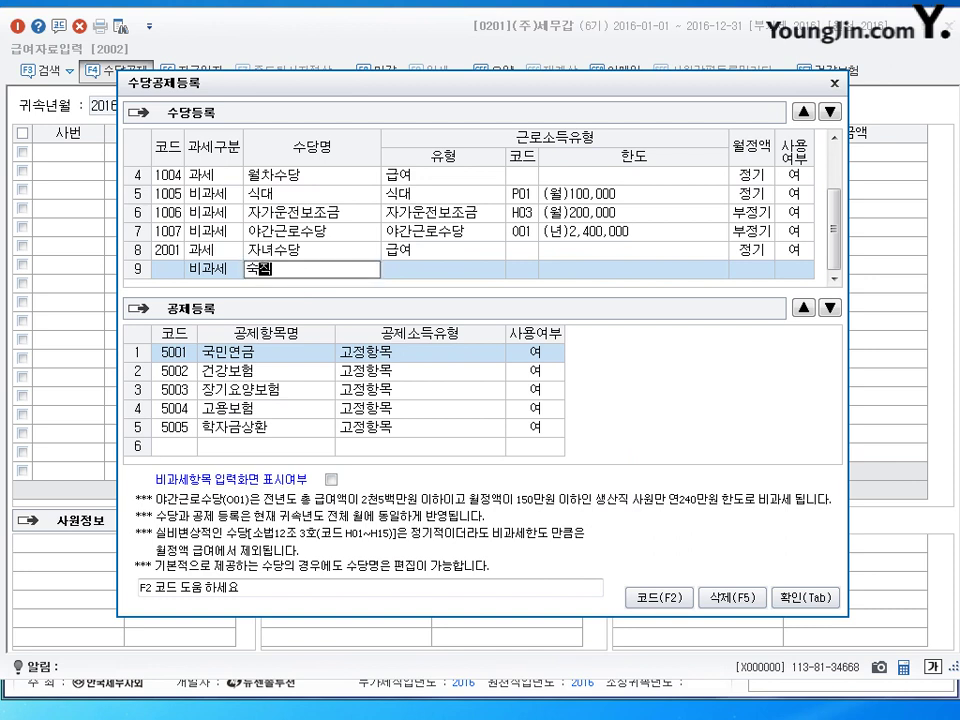
key(Return)
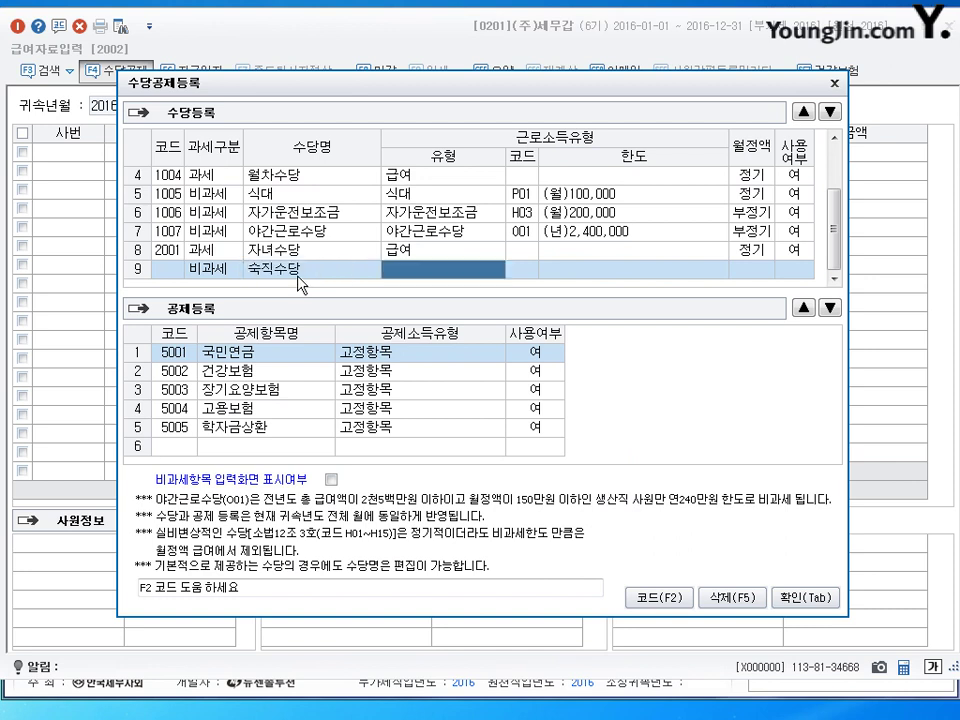
key(F2)
Step: Search '일', assign code H02 일(숙)직료 및 여비 to 숙직수당, and set it 부정기
text(월)
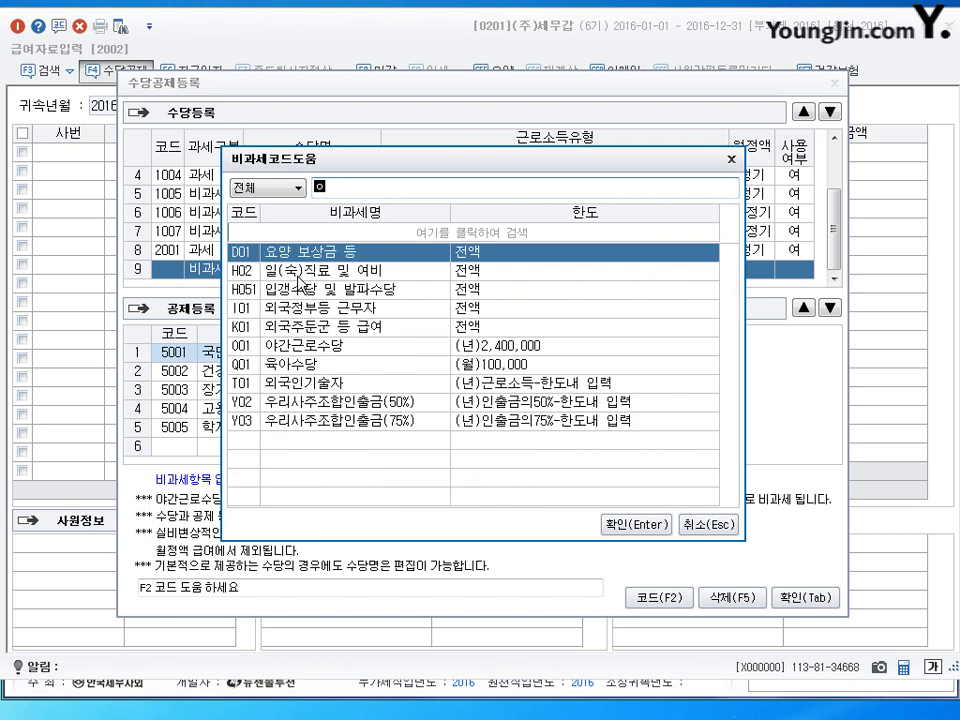
key(BackSpace)
text(이ㄹ)
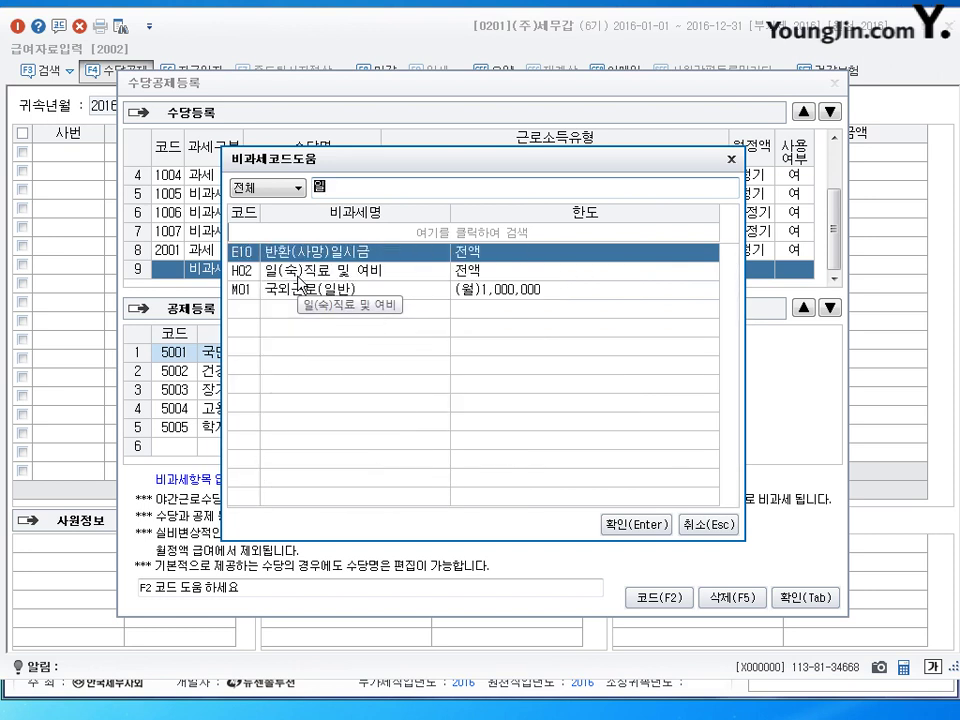
click(297, 272)
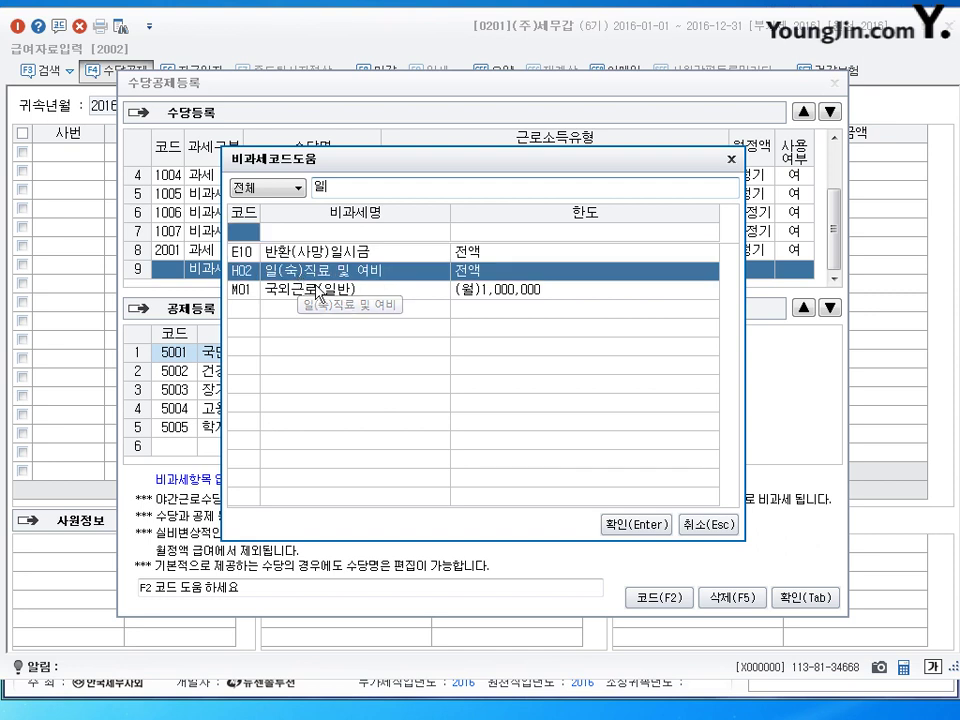
double_click(333, 273)
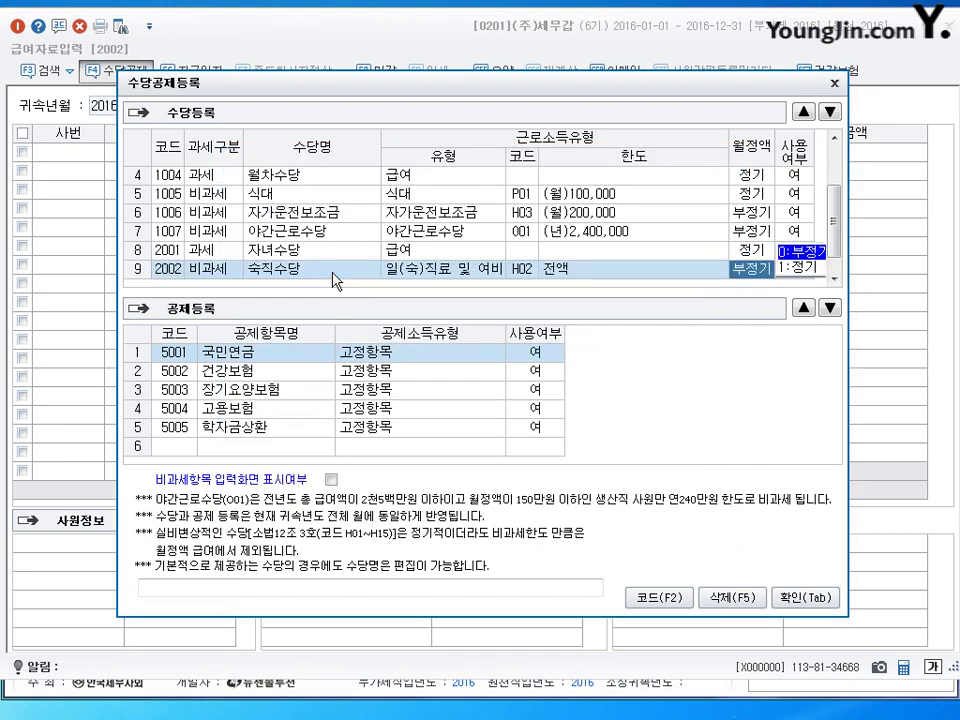
key(Return)
key(Return)
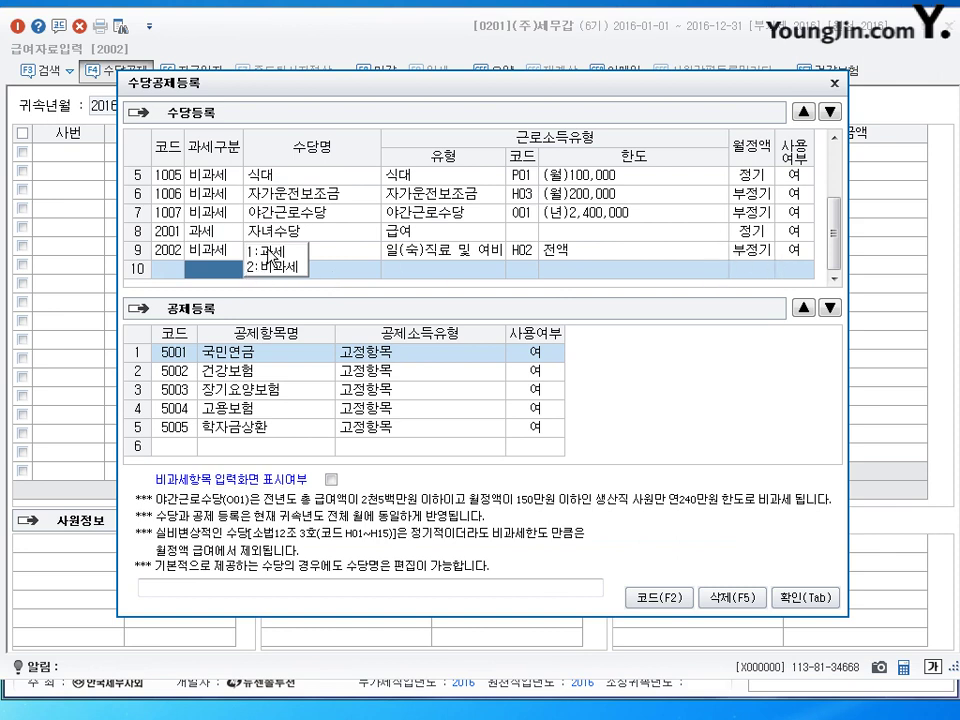
Step: Enter row 10 as taxable 2003 식대, type 급여, 정기, in use
key(1)
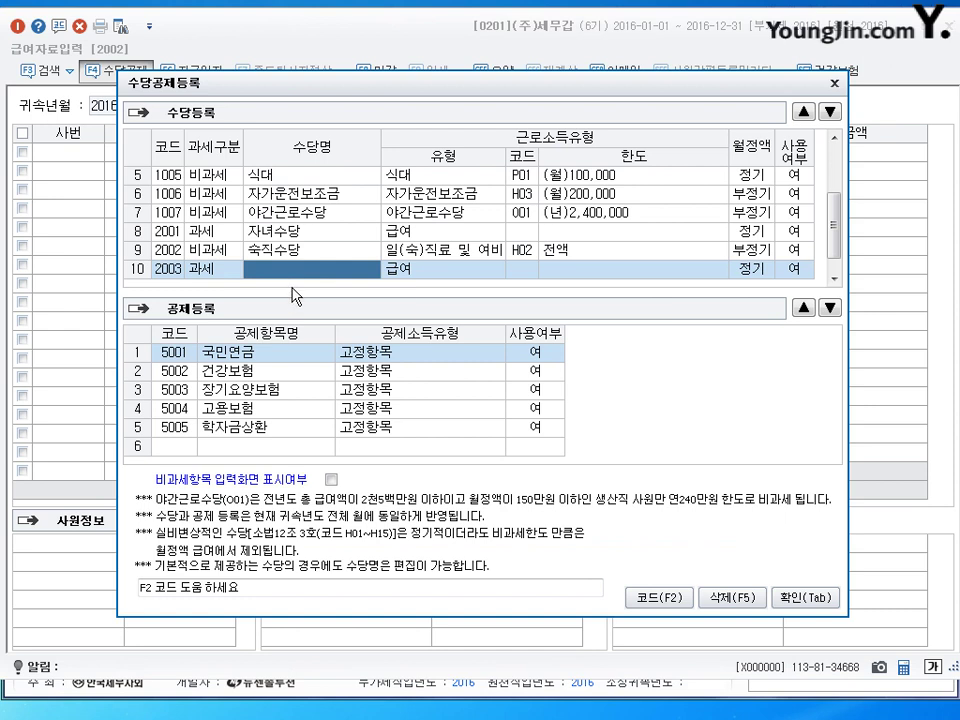
text(식대)
key(Return)
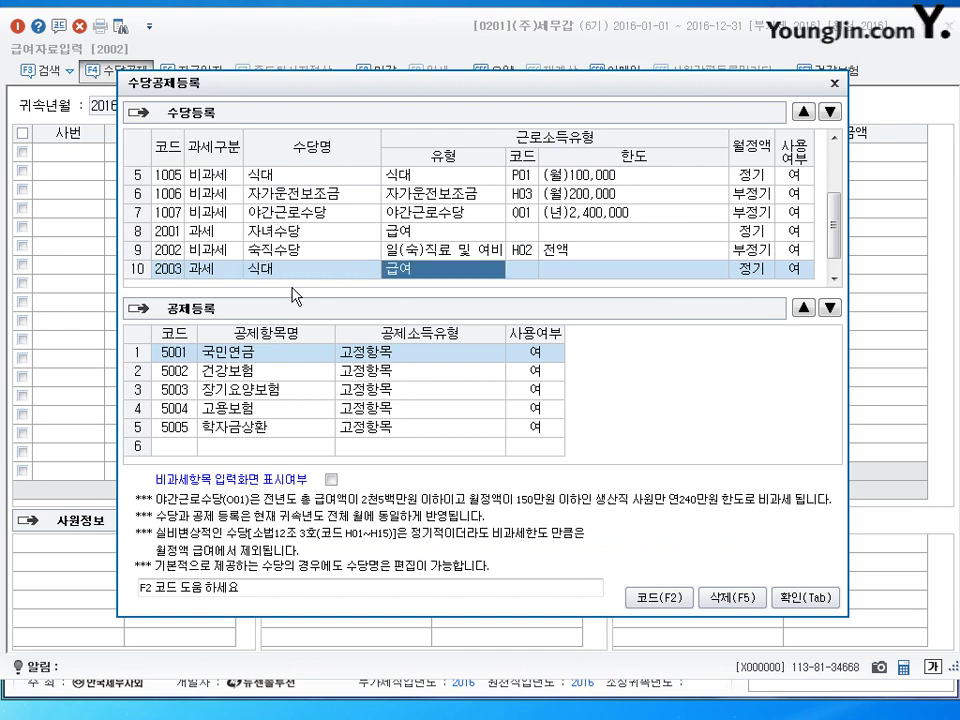
key(F2)
key(Return)
key(Return)
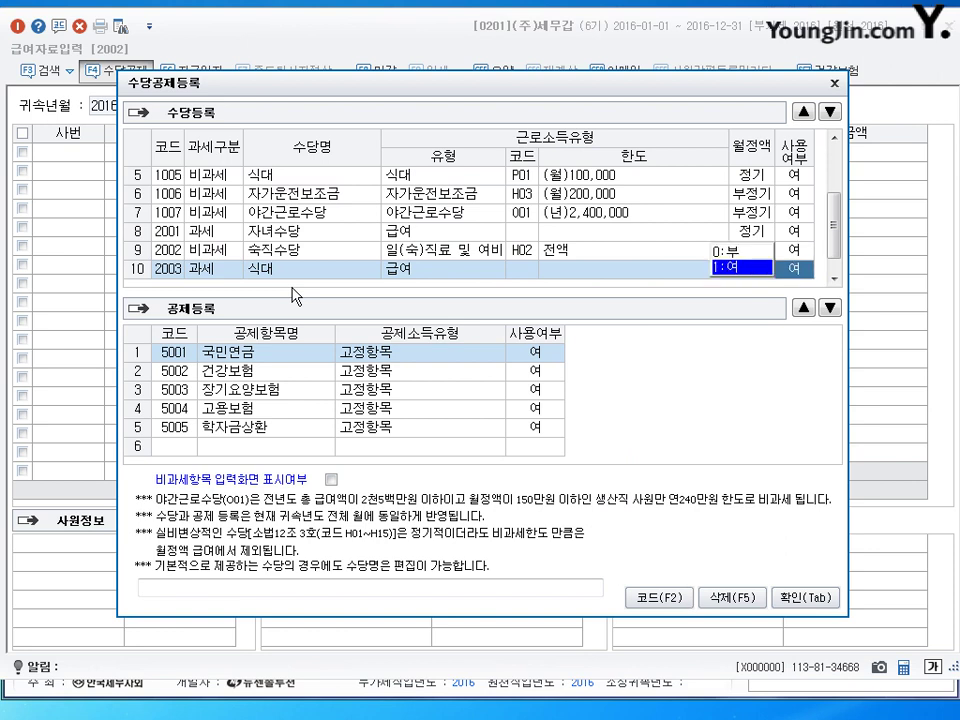
key(Return)
key(Up)
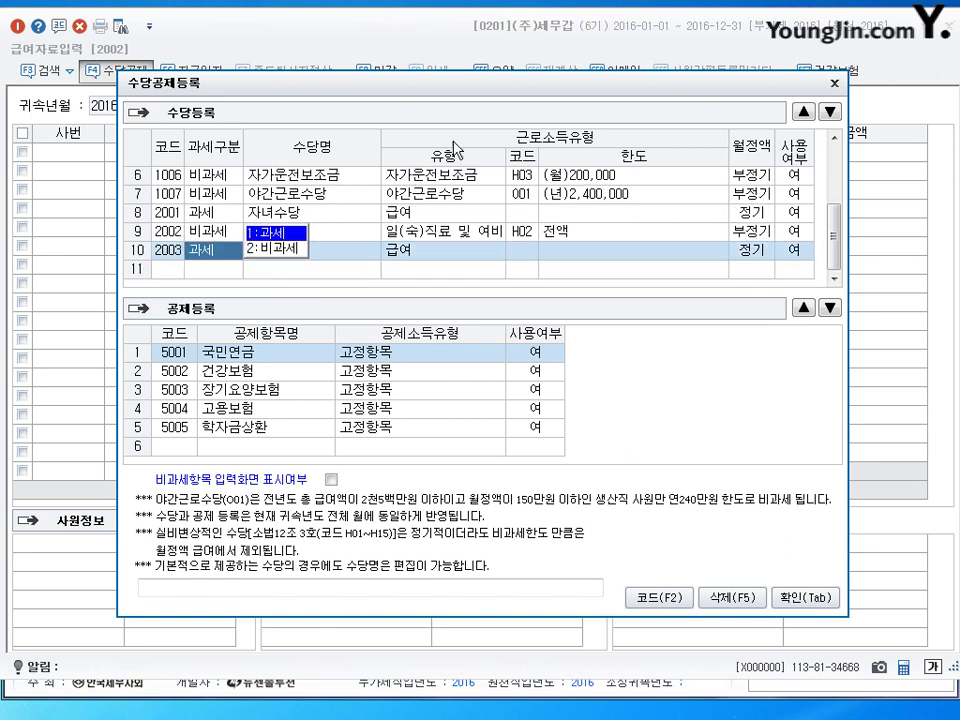
key(Return)
key(Return)
key(Return)
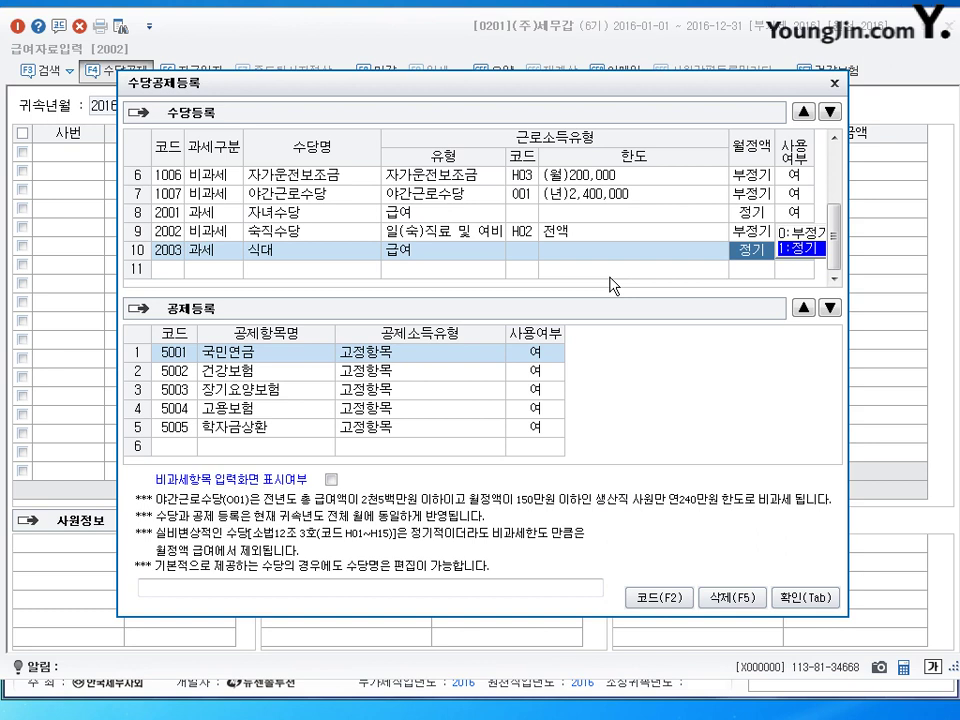
drag(830, 222, 828, 160)
Step: Set the 직책수당 and 월차수당 allowances to not in use (부)
click(283, 178)
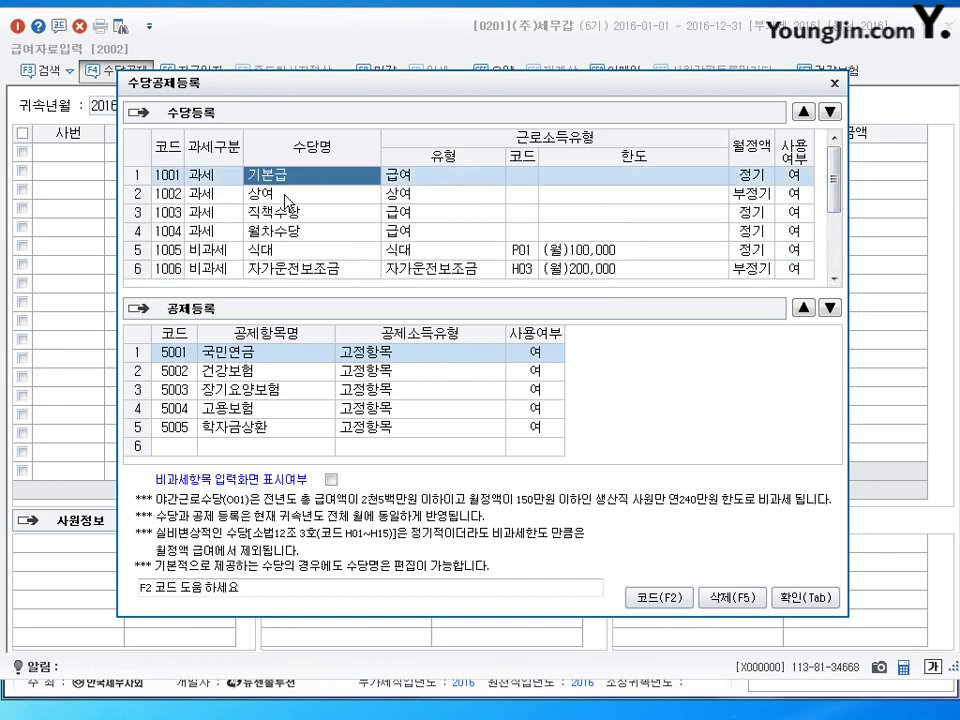
click(291, 194)
click(291, 213)
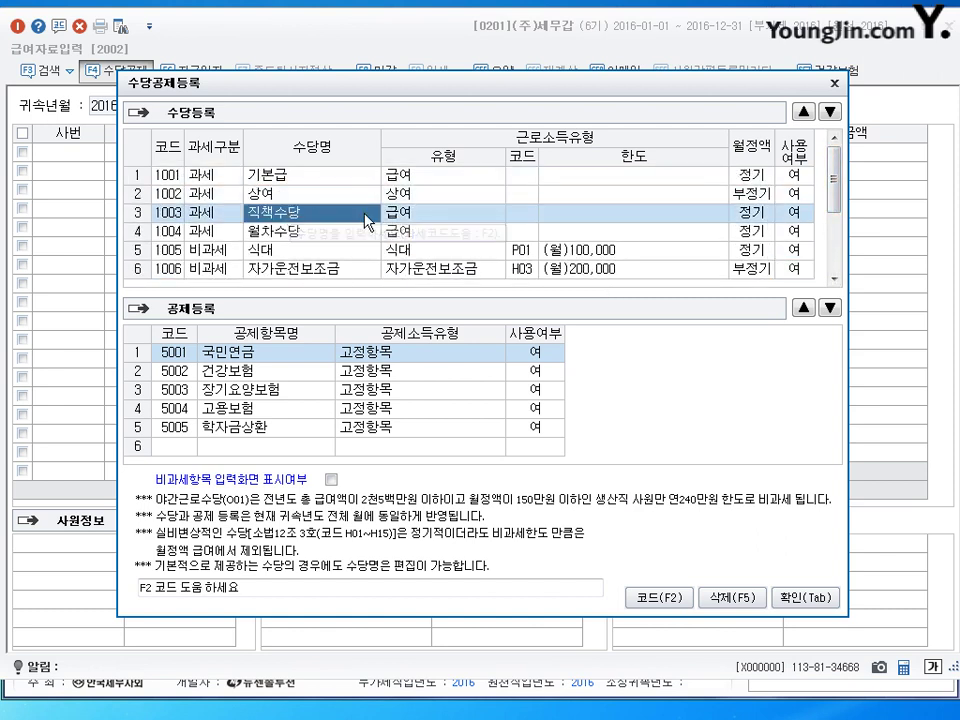
click(805, 213)
key(Up)
key(Return)
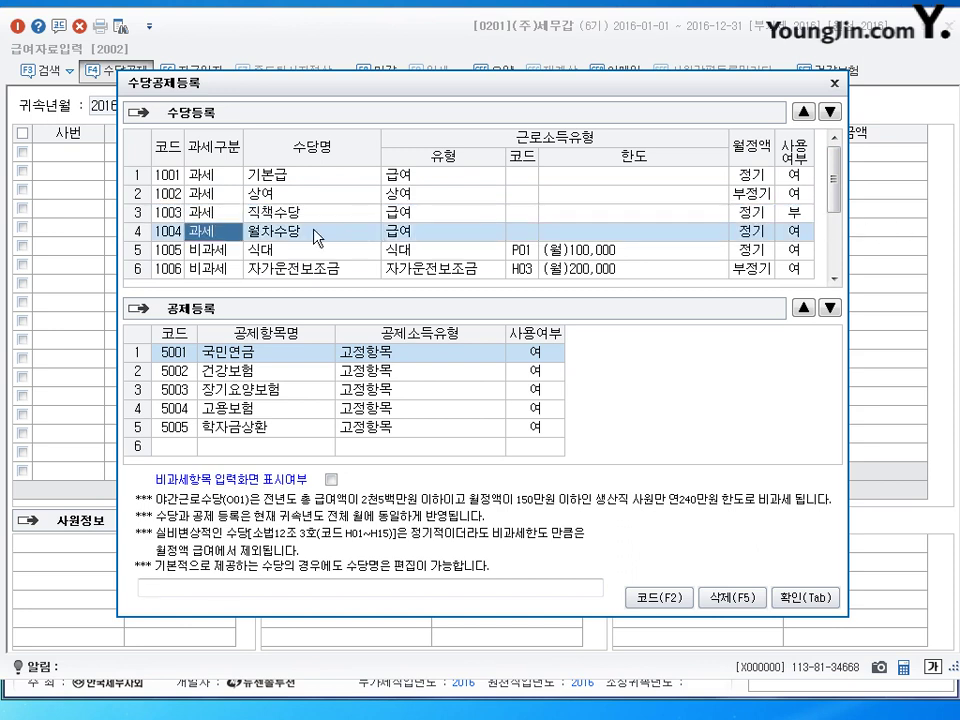
click(780, 232)
key(Up)
key(Return)
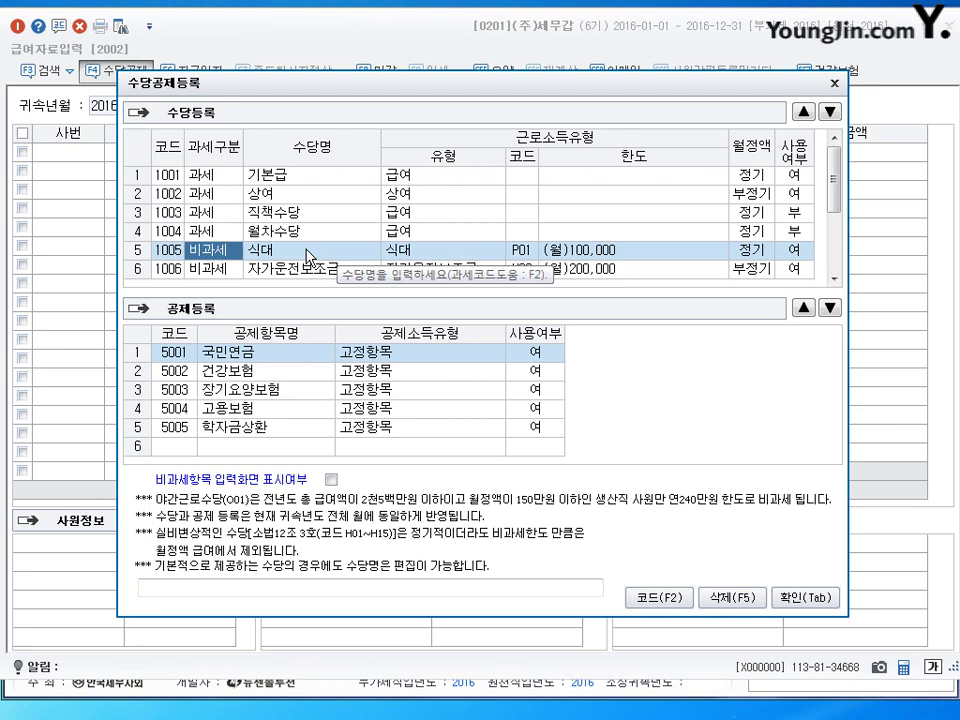
Step: Move 자녀수당 and 숙직수당 up the allowance list
scroll(310, 258, down, 2)
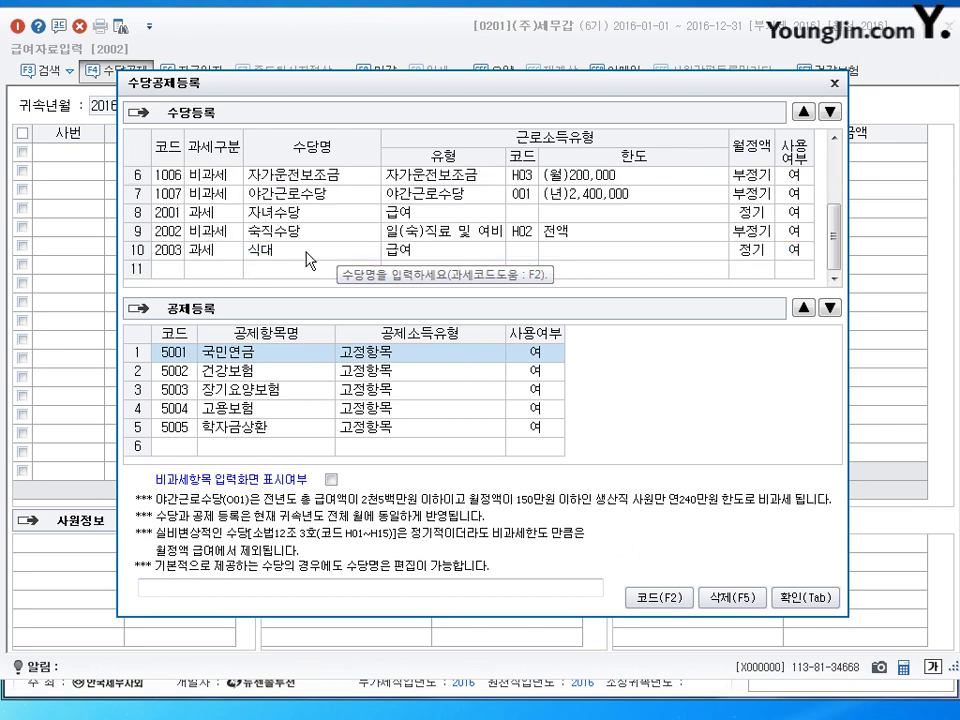
click(308, 213)
click(803, 111)
click(803, 111)
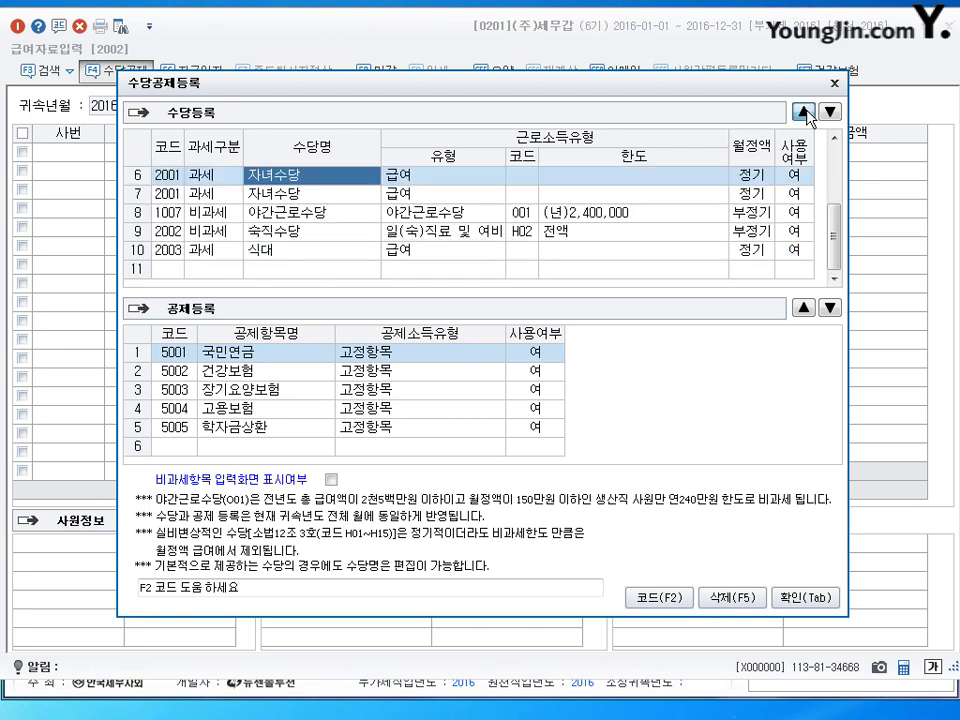
click(803, 111)
click(300, 250)
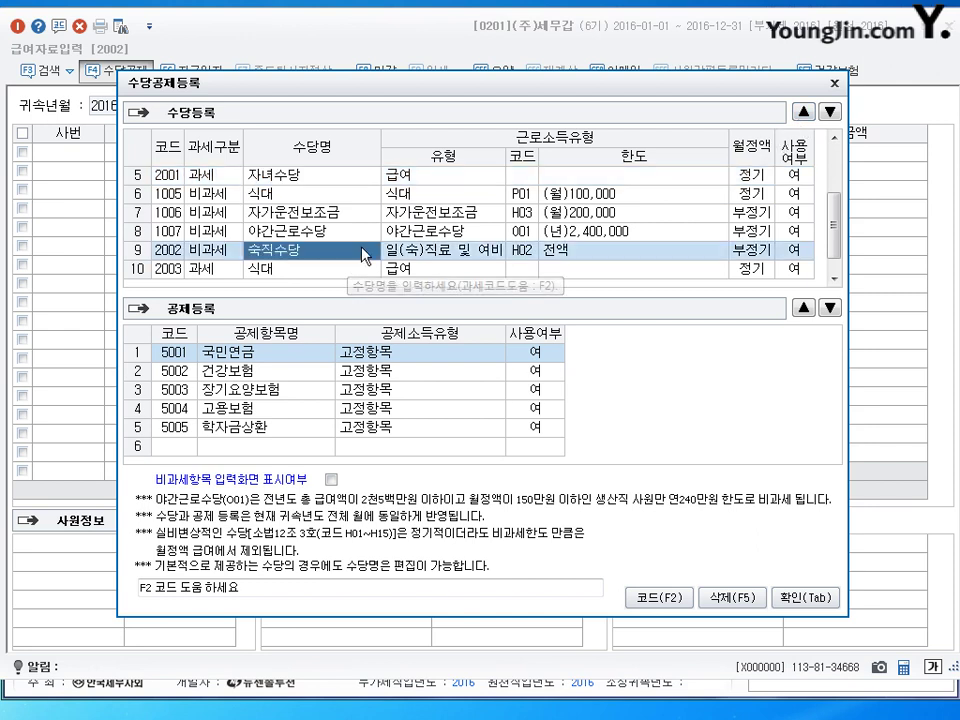
click(803, 111)
click(803, 111)
click(803, 111)
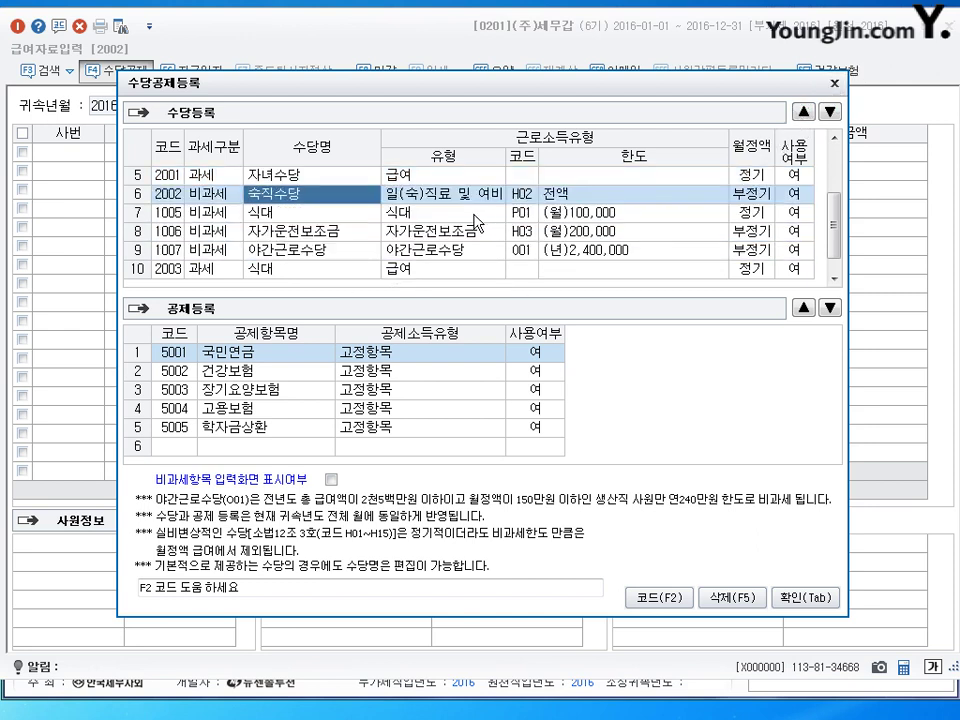
Step: Set the 1005 non-taxable 식대 allowance to not in use
scroll(370, 250, up, 2)
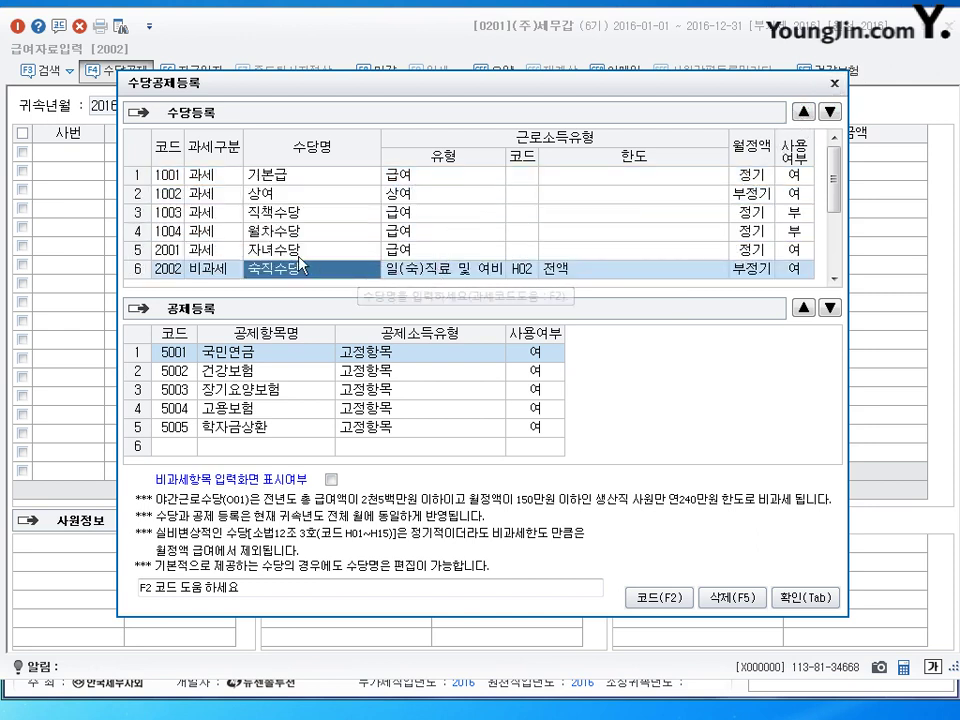
scroll(374, 281, down, 3)
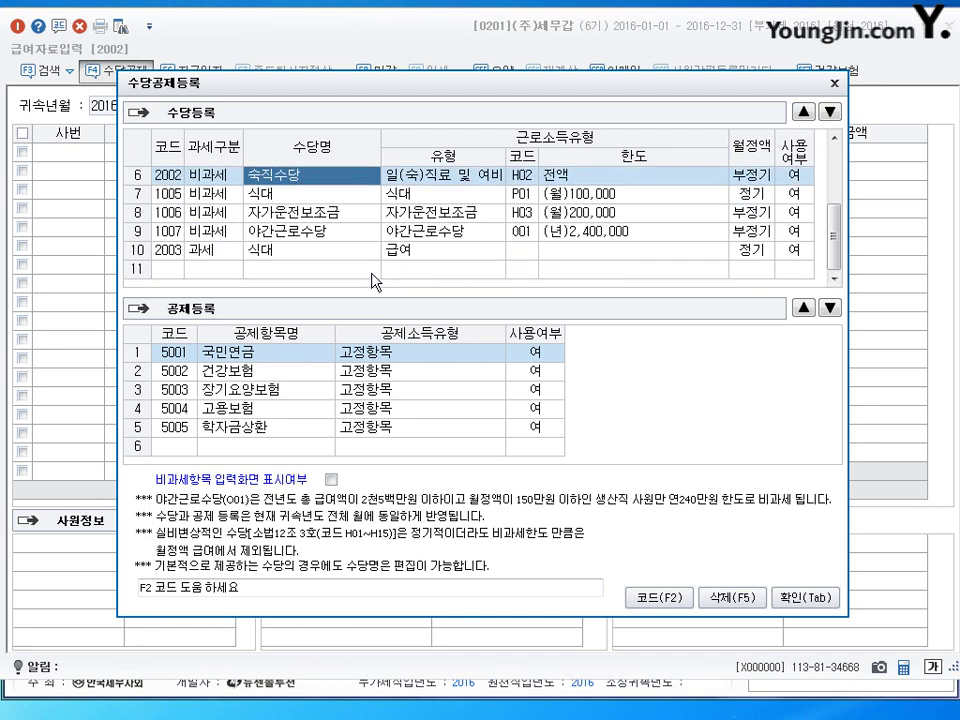
click(265, 199)
key(Return)
key(Return)
key(Return)
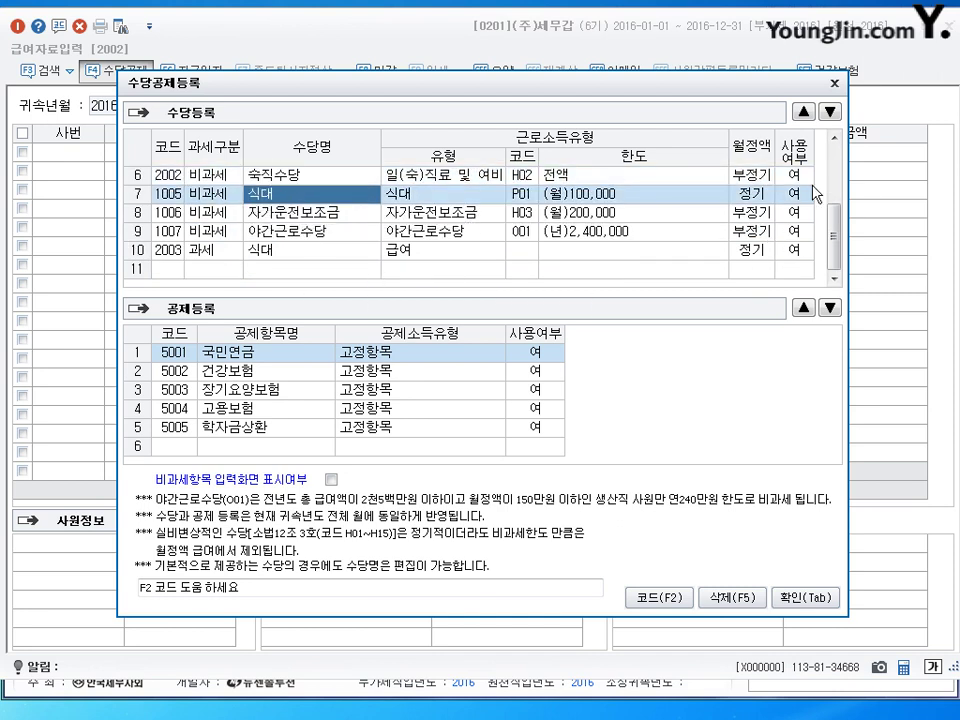
key(0)
key(Return)
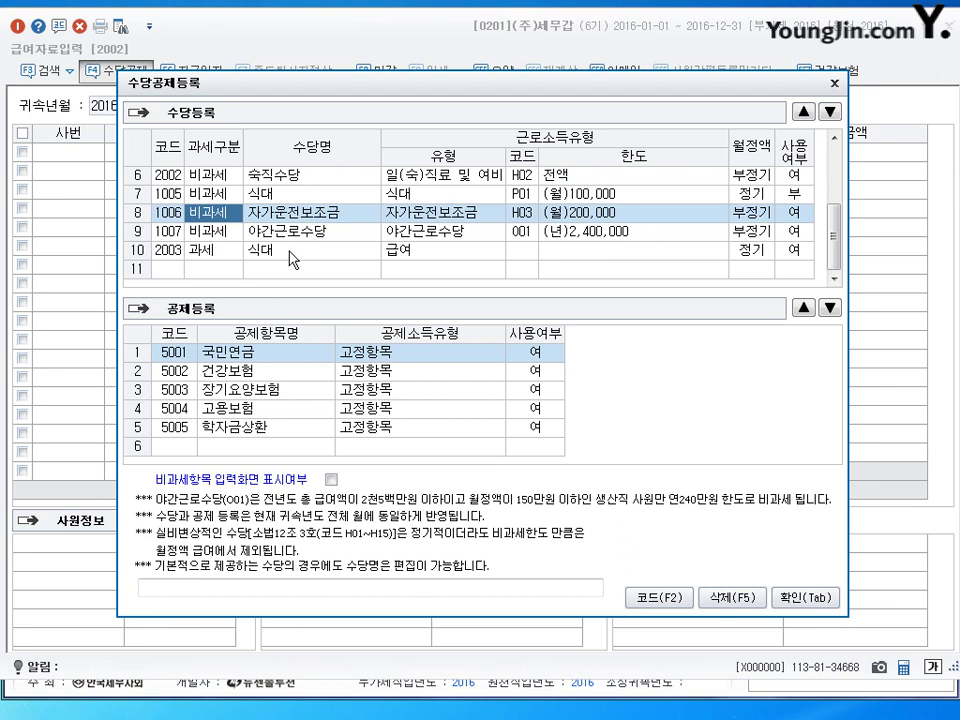
Step: Move the 2003 taxable 식대 allowance up the list
click(588, 249)
click(805, 113)
click(805, 113)
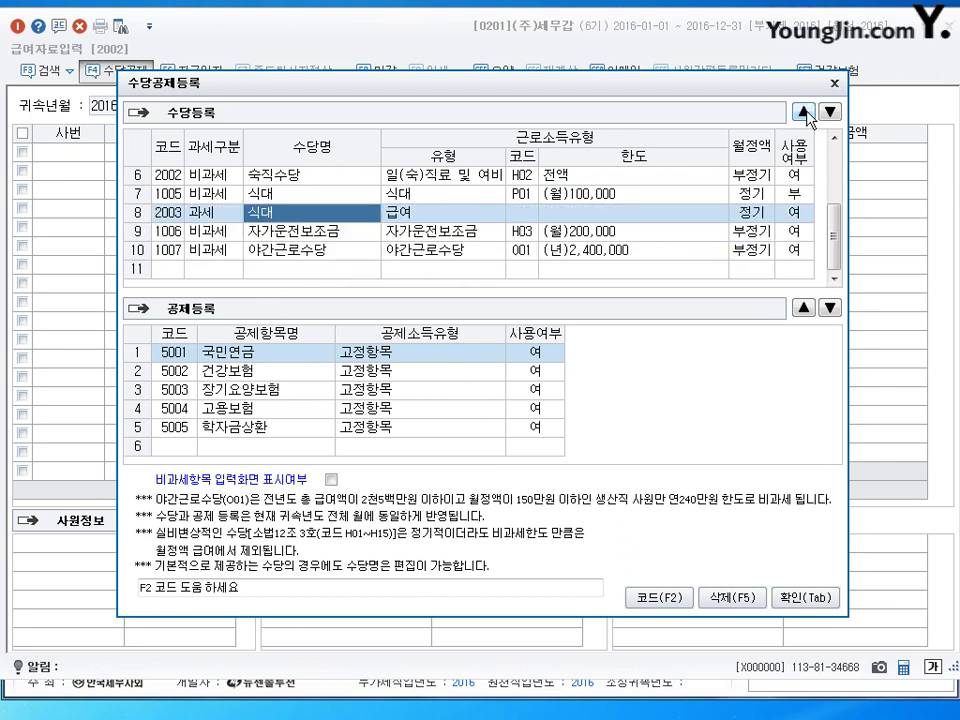
click(805, 113)
click(313, 224)
click(313, 232)
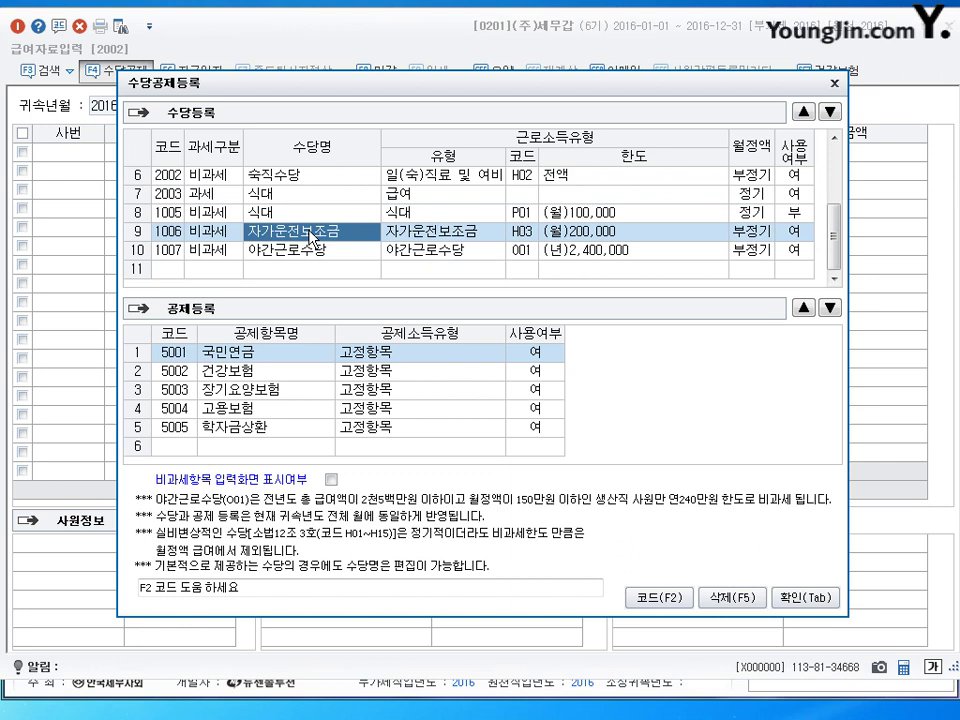
click(313, 252)
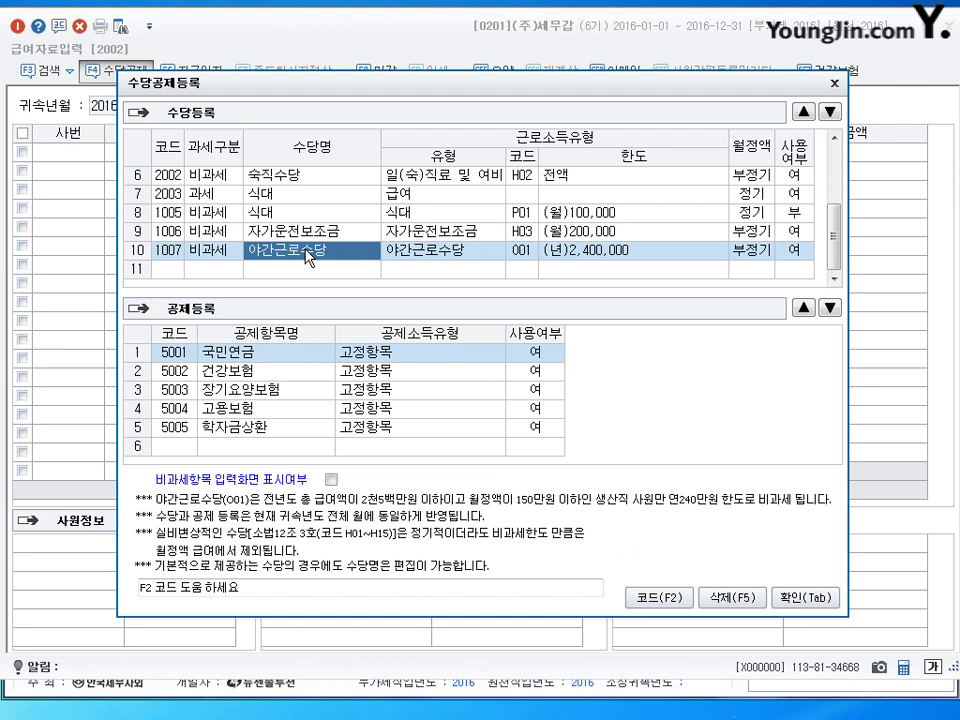
Step: Move 2001 자녀수당, 2002 숙직수당 and 2003 식대 further up with ▲
scroll(320, 255, up, 2)
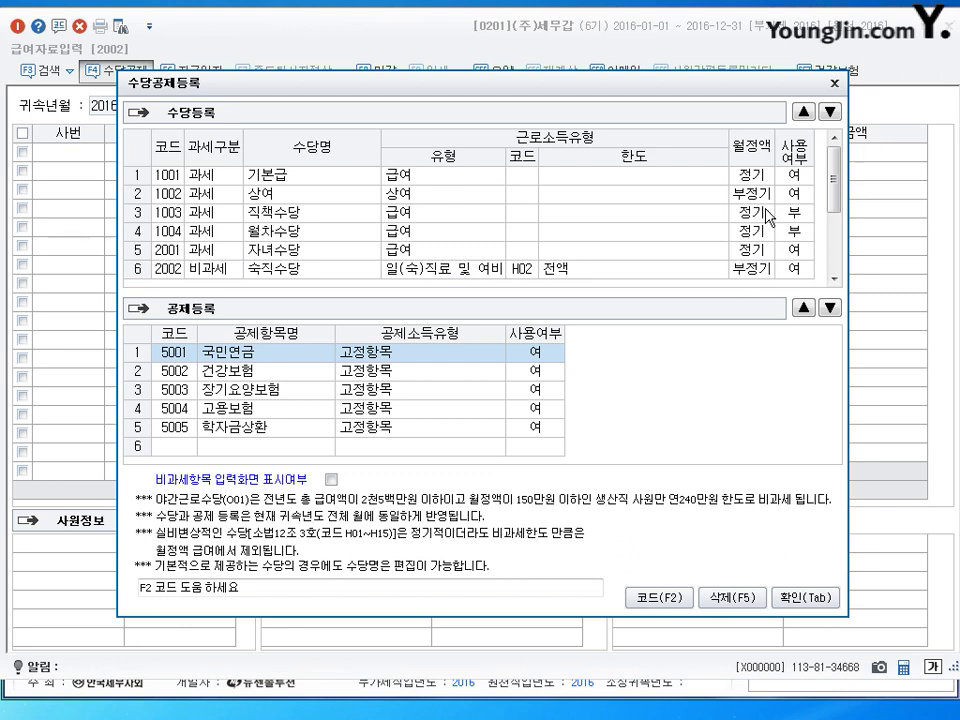
click(335, 232)
click(300, 250)
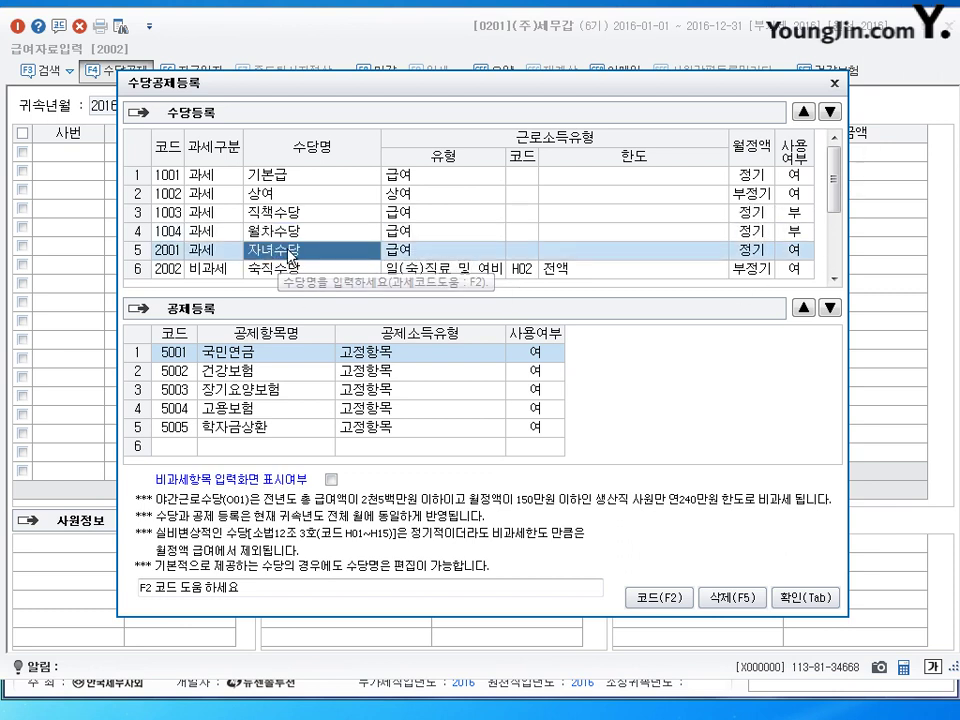
click(803, 111)
click(803, 111)
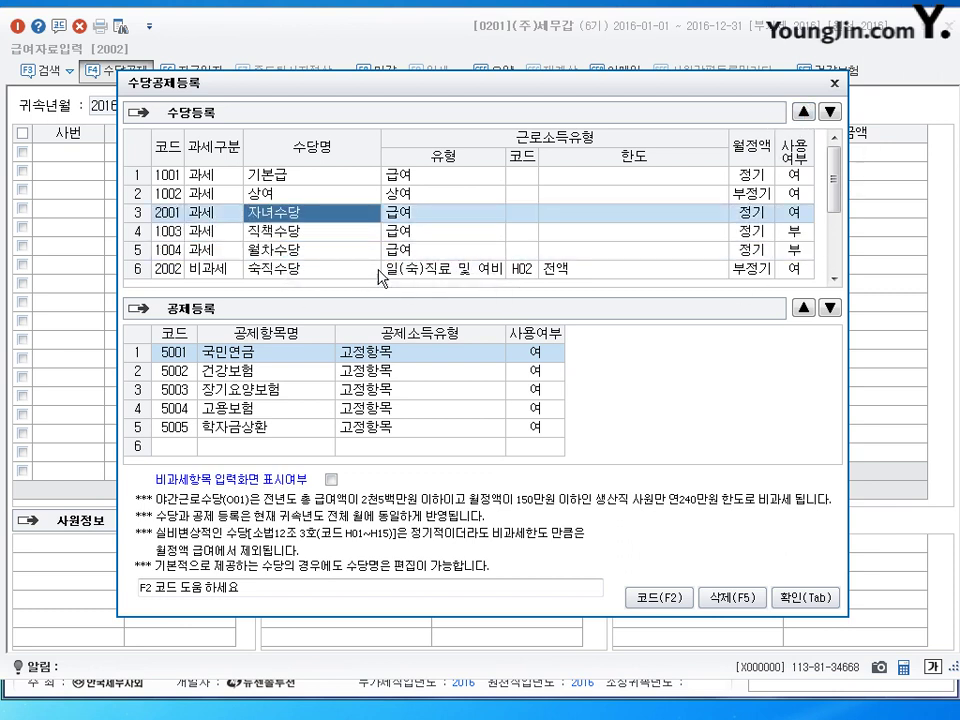
click(352, 269)
click(803, 111)
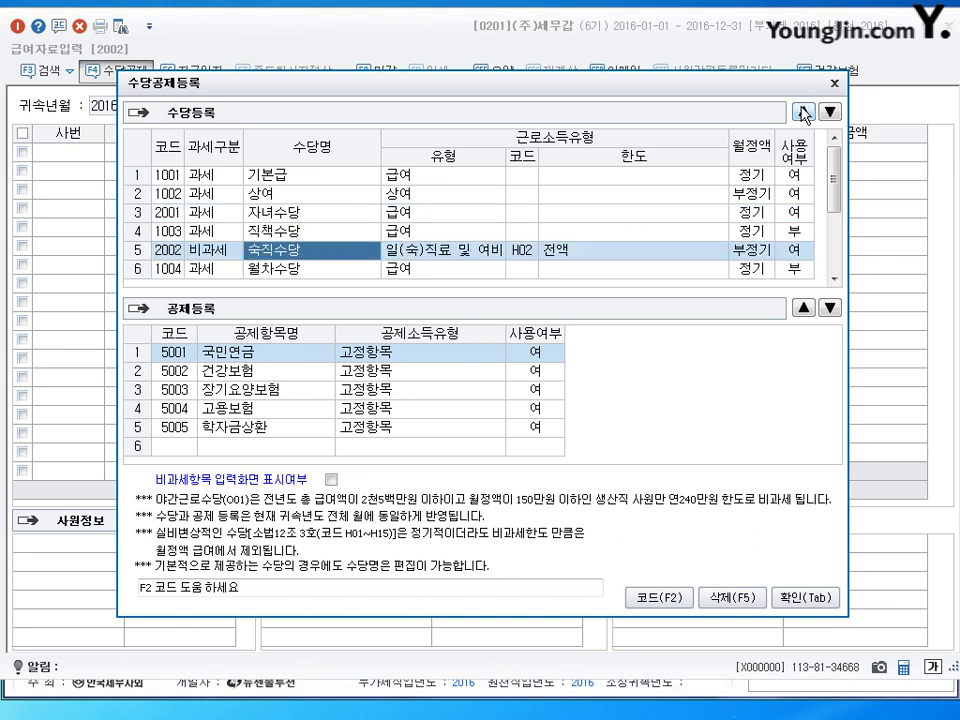
click(803, 111)
drag(840, 204, 847, 246)
click(253, 195)
click(803, 111)
click(803, 111)
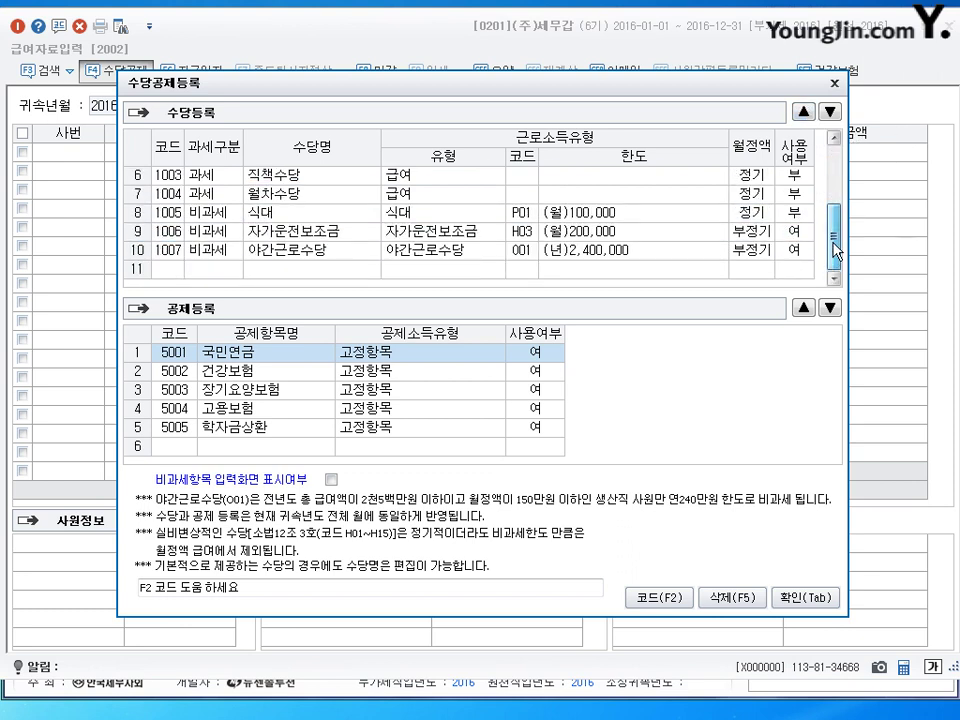
Step: Move 1006 자가운전보조금 and 1007 야간근로수당 up, then close 수당공제등록
click(363, 234)
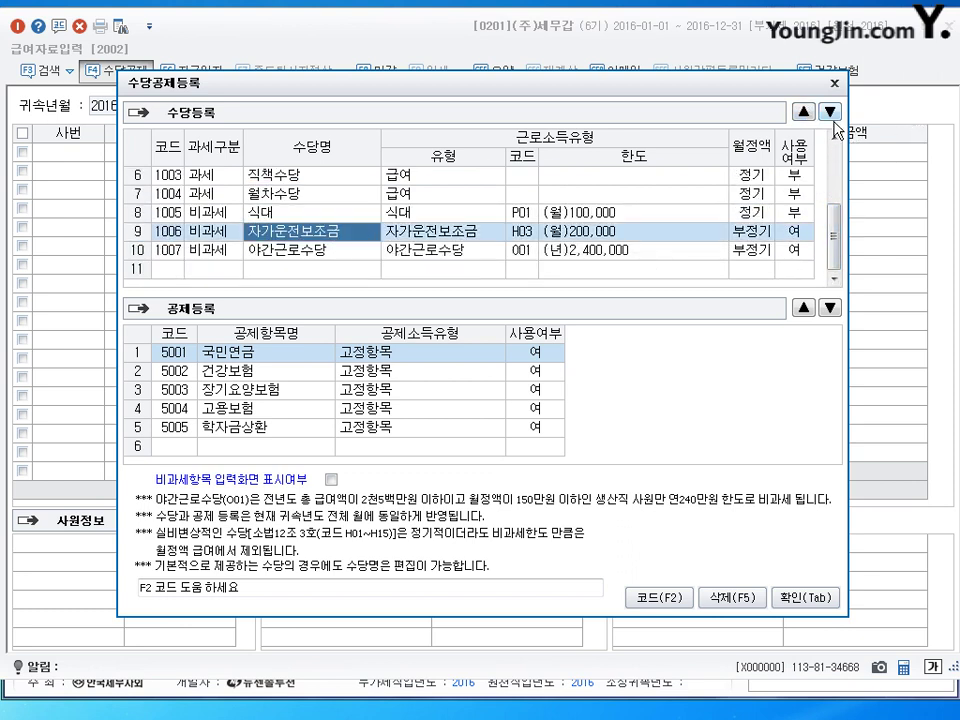
click(803, 111)
click(803, 111)
click(803, 111)
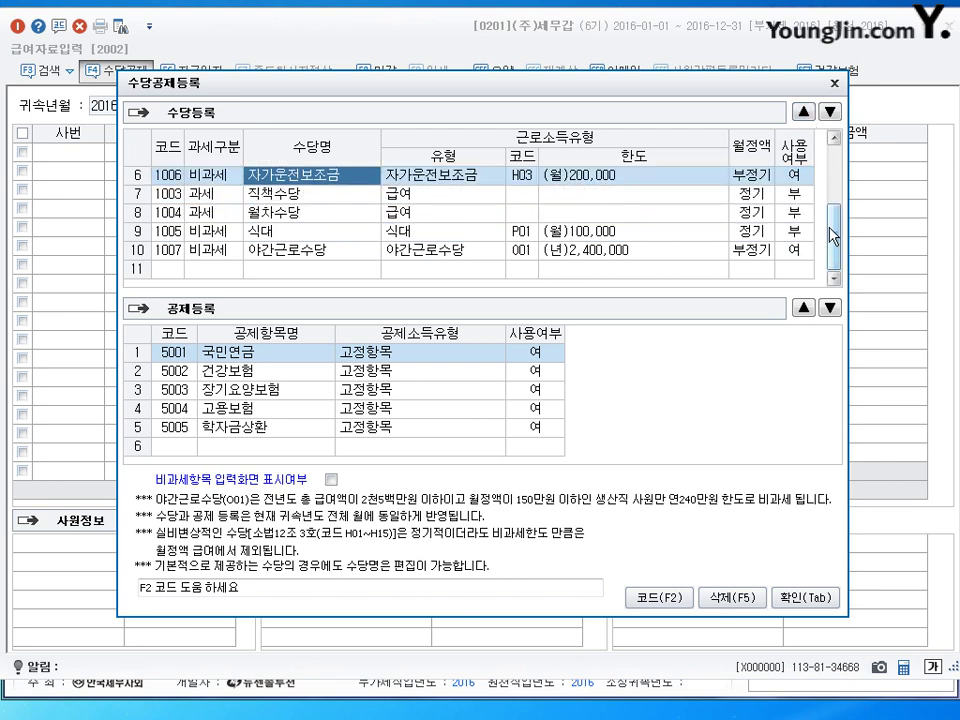
scroll(832, 240, up, 3)
scroll(833, 236, down, 3)
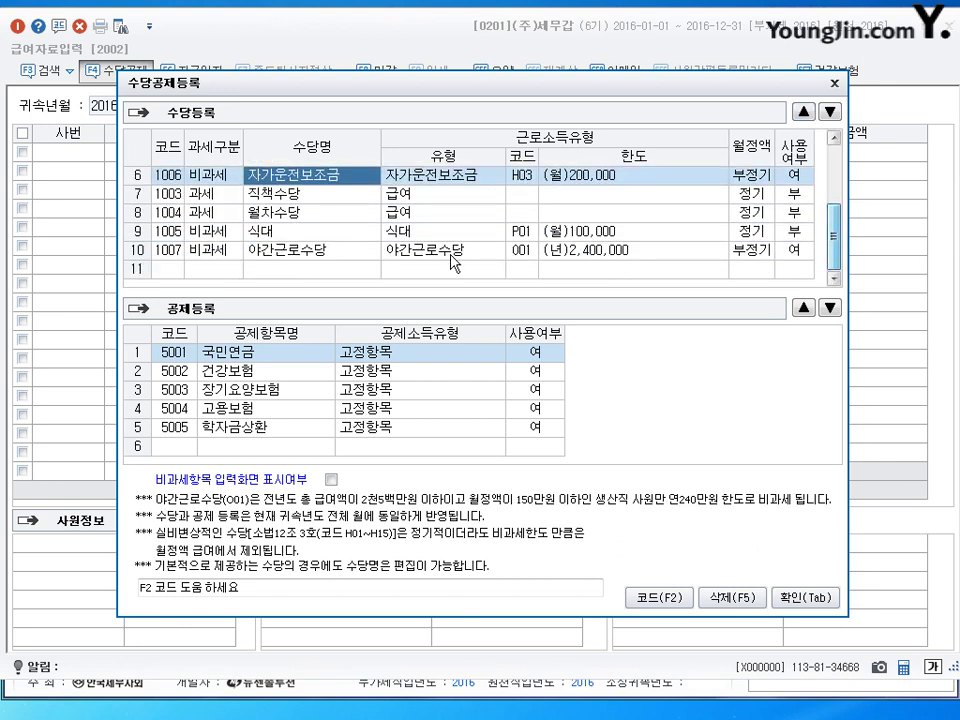
click(310, 250)
click(803, 111)
click(803, 111)
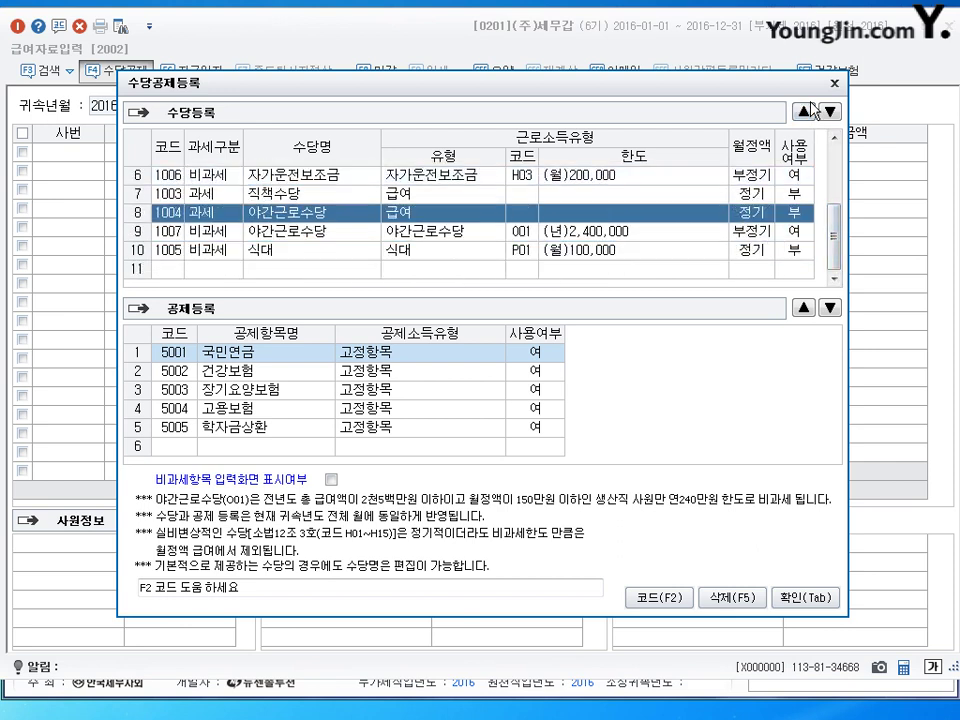
click(803, 111)
scroll(836, 130, up, 3)
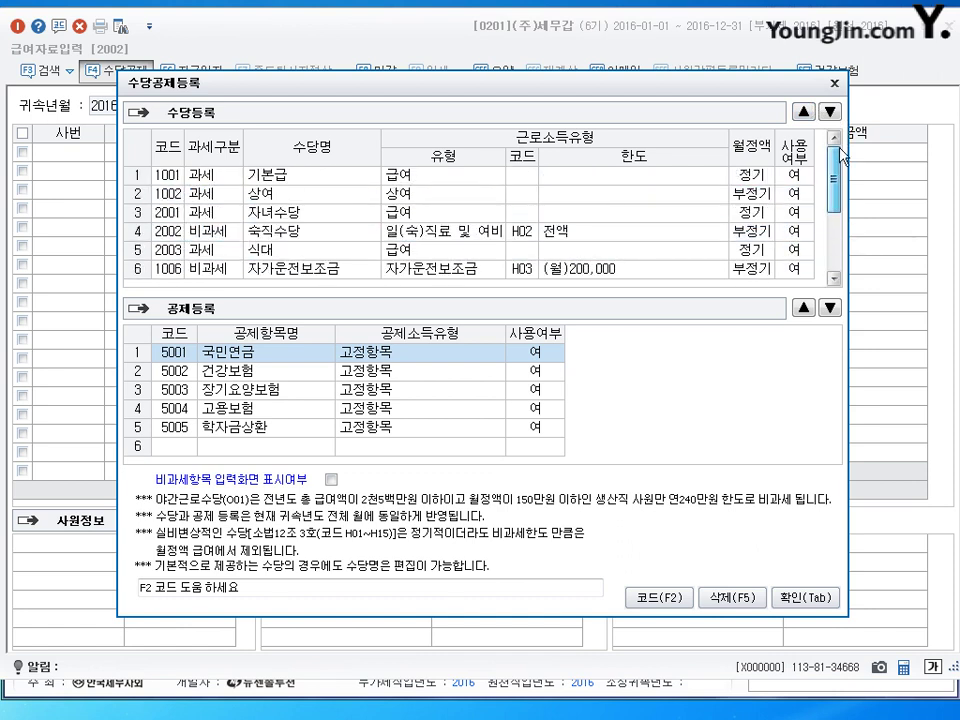
scroll(843, 212, down, 3)
scroll(845, 212, up, 1)
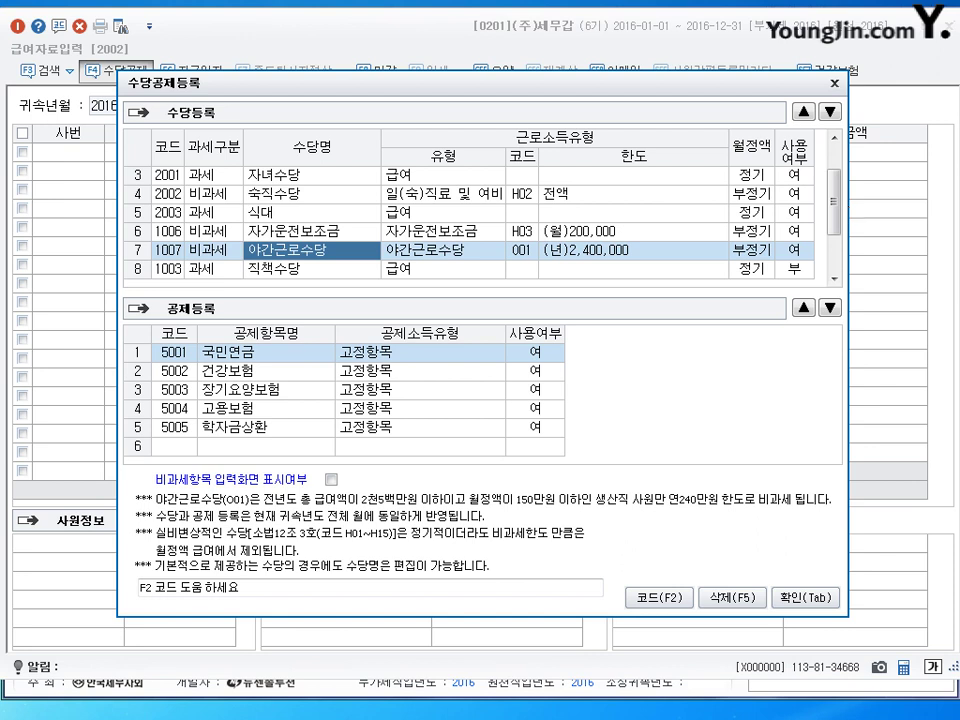
click(834, 84)
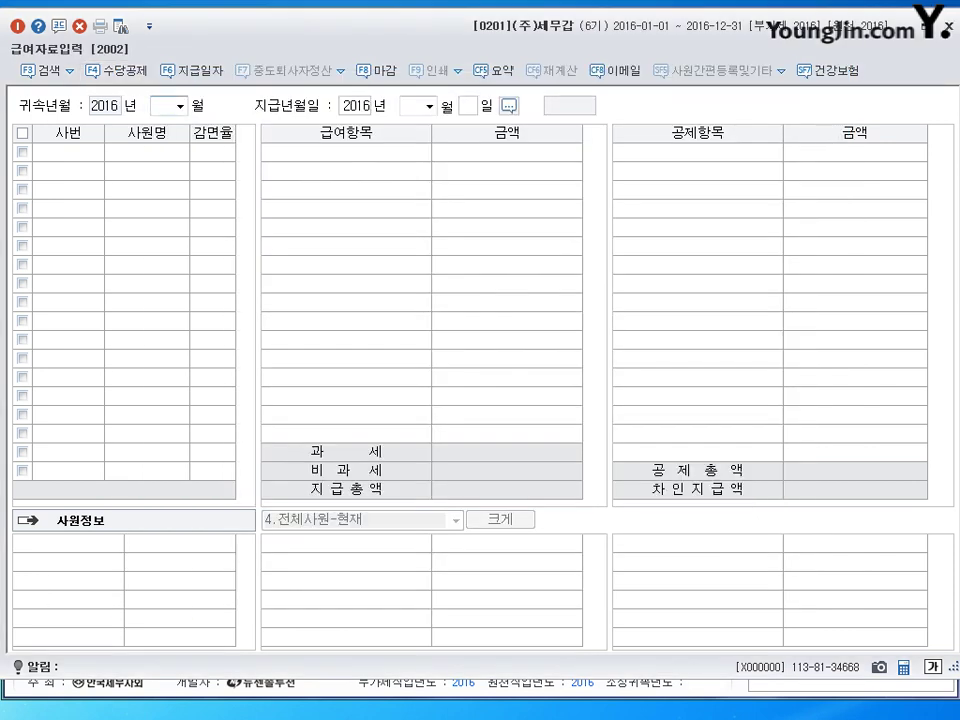
Step: Open 사원등록 and leave the 야간근로비과세 setting at 0
key(Escape)
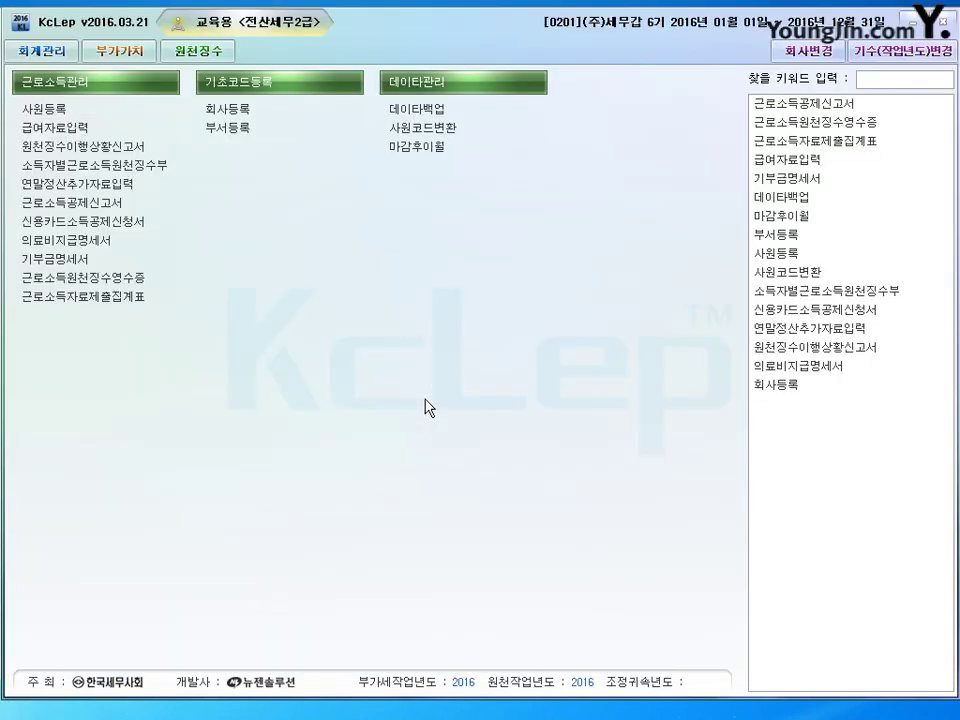
click(41, 108)
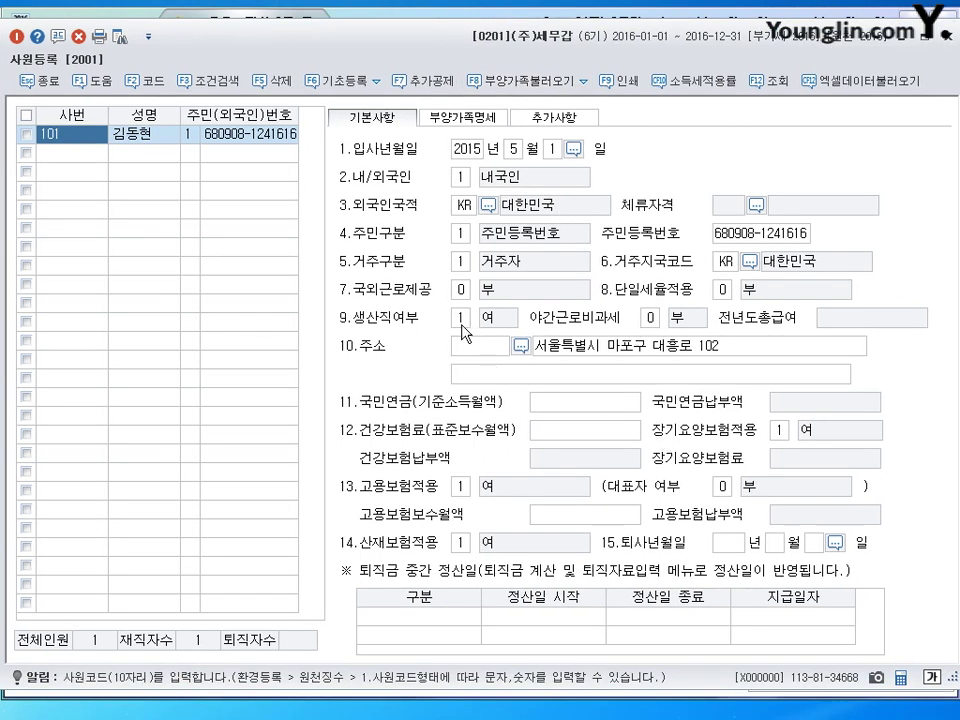
click(652, 318)
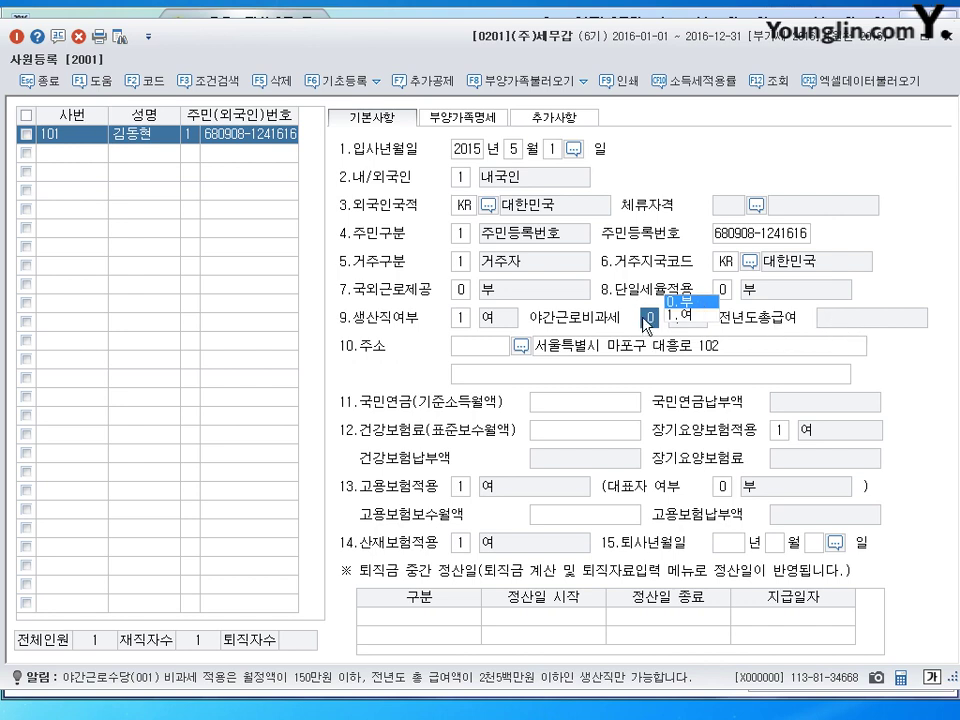
click(574, 401)
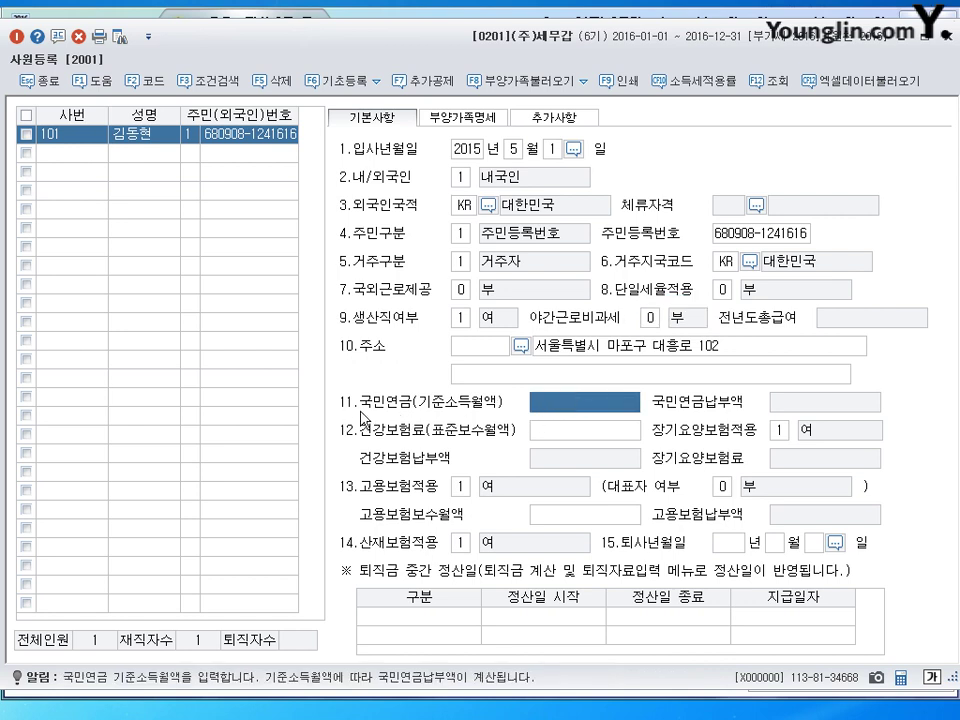
drag(361, 410, 442, 399)
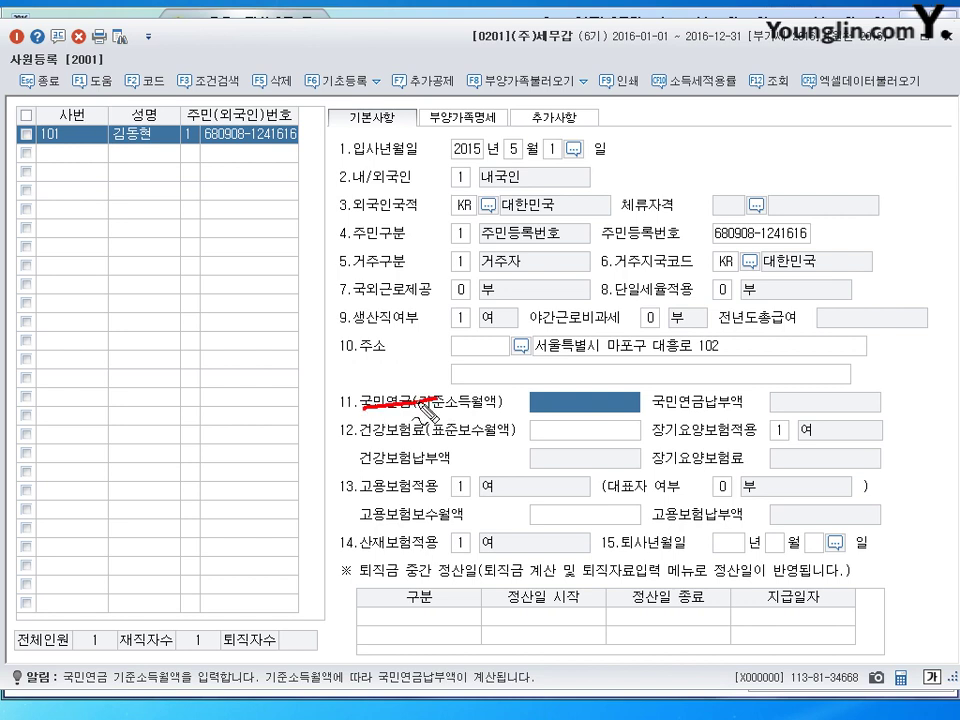
drag(360, 437, 452, 427)
drag(362, 520, 452, 517)
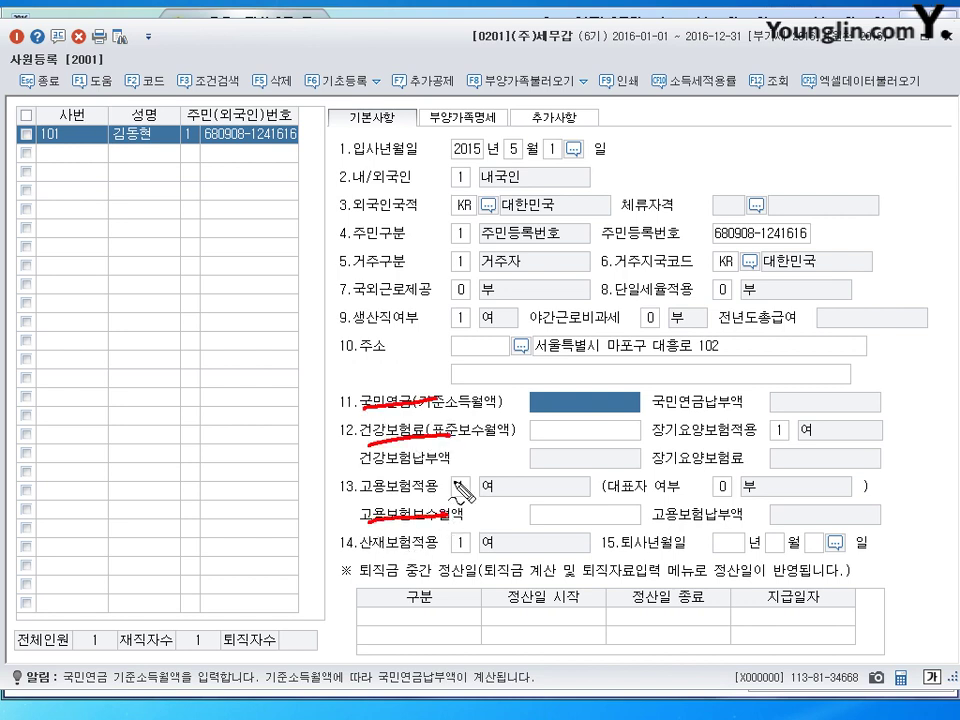
key(Escape)
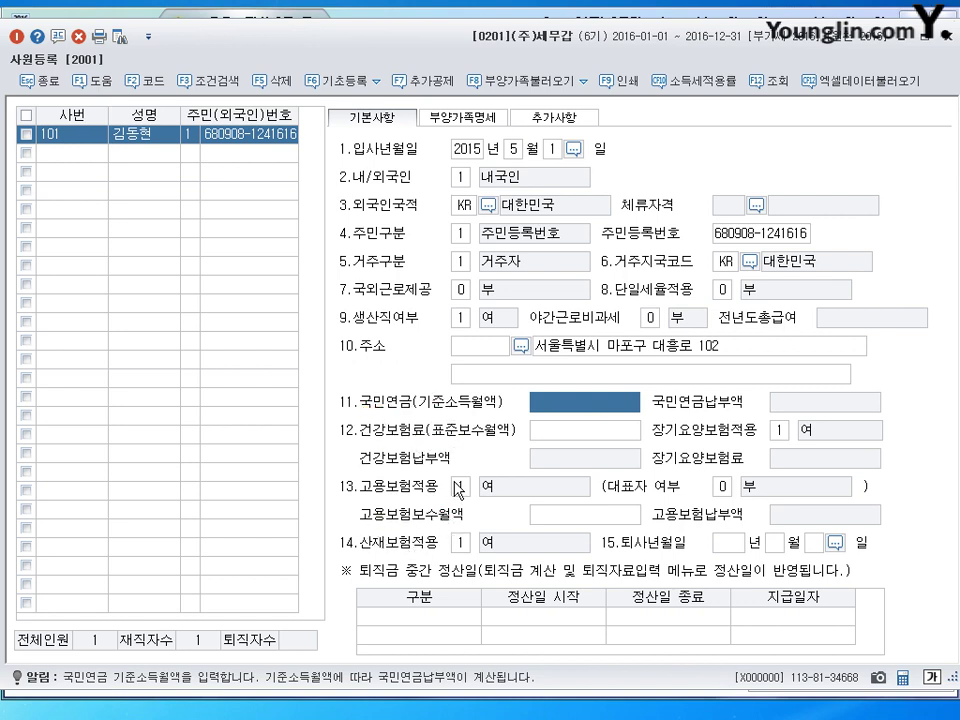
Step: Enter 2,300,000 as the pension, health and employment insurance 보수월액
text(2300000)
key(Return)
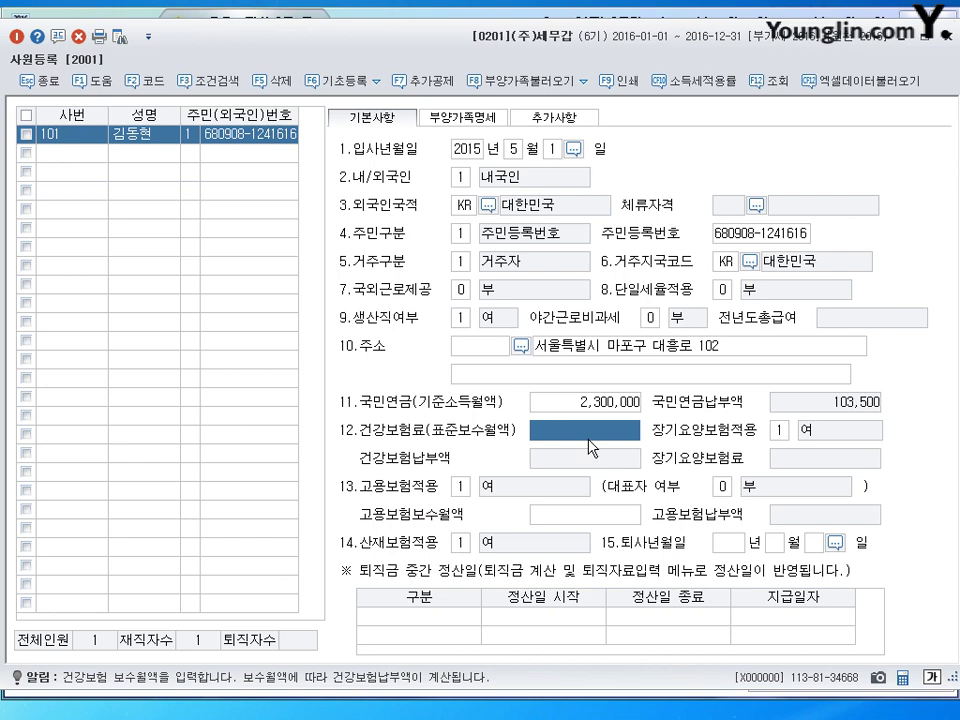
text(300,000)
key(Return)
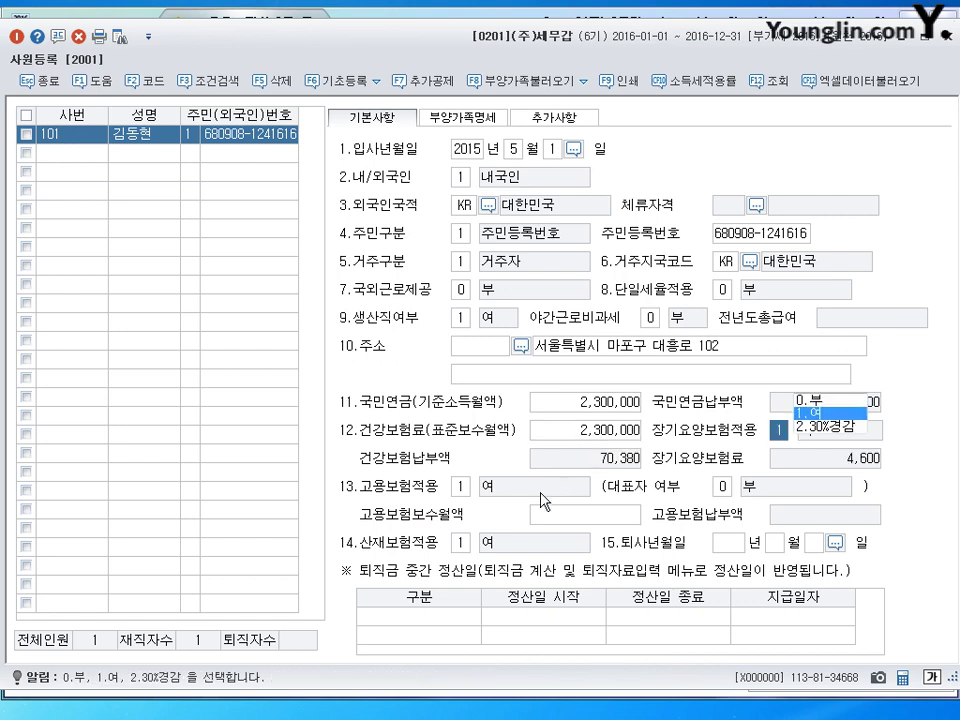
key(Return)
text(2,300)
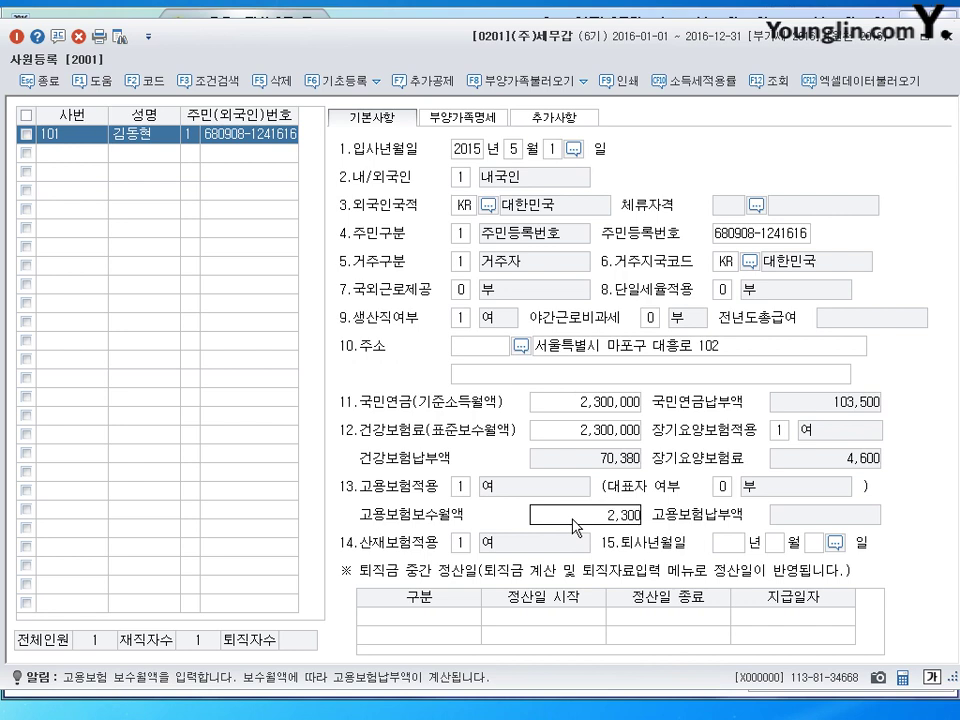
key(Return)
click(590, 524)
text(3)
key(Return)
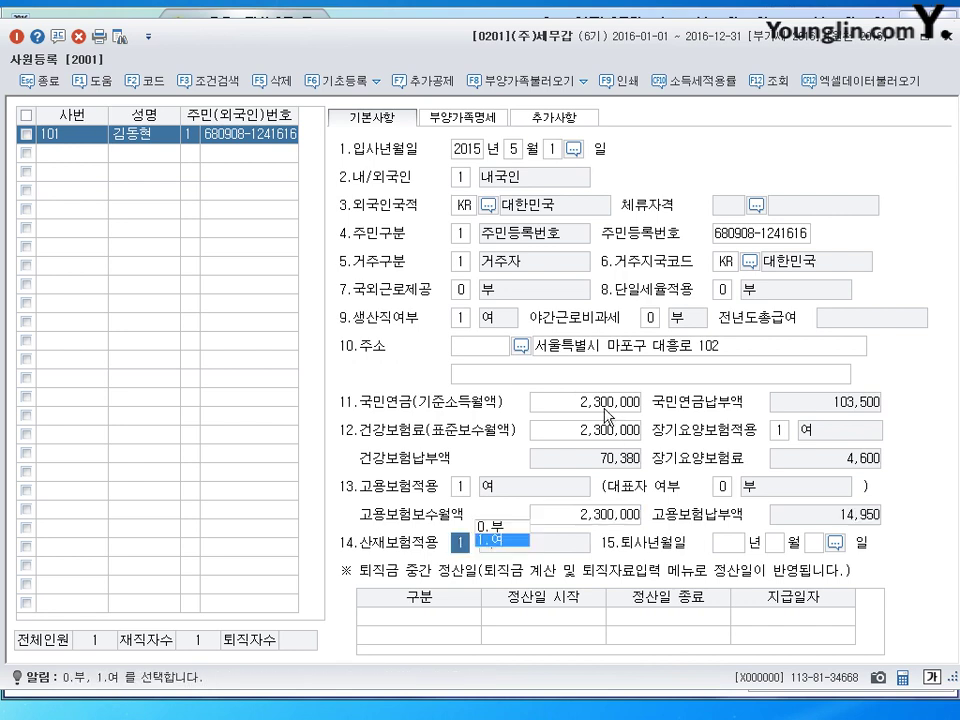
key(Return)
key(Return)
click(603, 514)
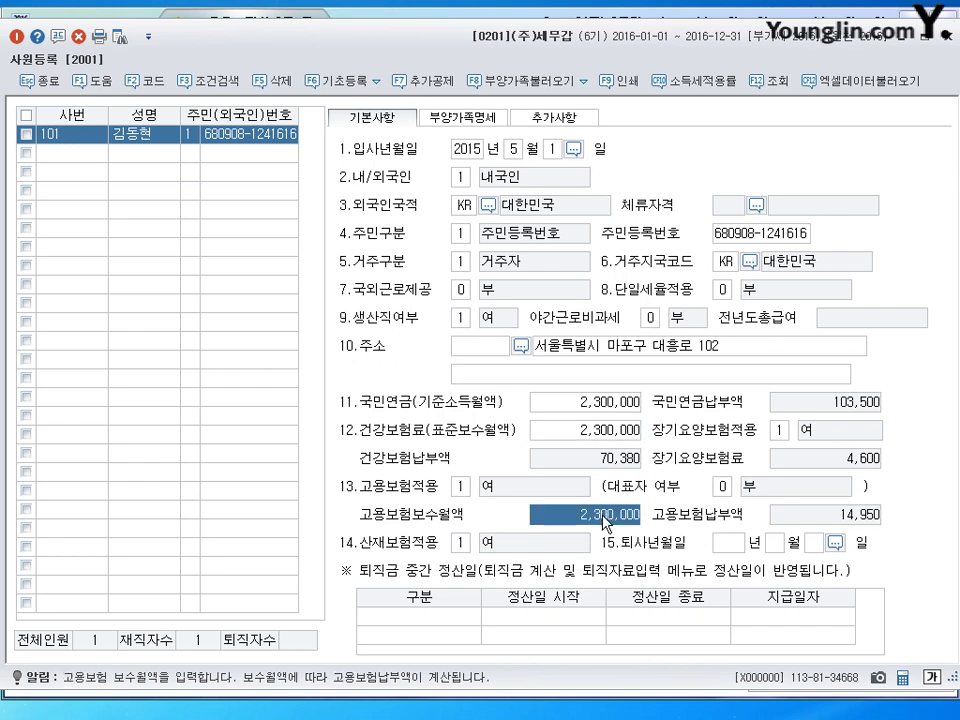
mouse_move(552, 372)
mouse_down()
mouse_move(585, 400)
mouse_move(608, 381)
mouse_move(636, 380)
mouse_up()
mouse_move(347, 398)
mouse_down()
mouse_move(332, 480)
mouse_move(340, 520)
mouse_up()
mouse_move(112, 338)
mouse_down()
mouse_move(125, 352)
mouse_move(228, 300)
mouse_move(255, 312)
mouse_move(312, 295)
mouse_up()
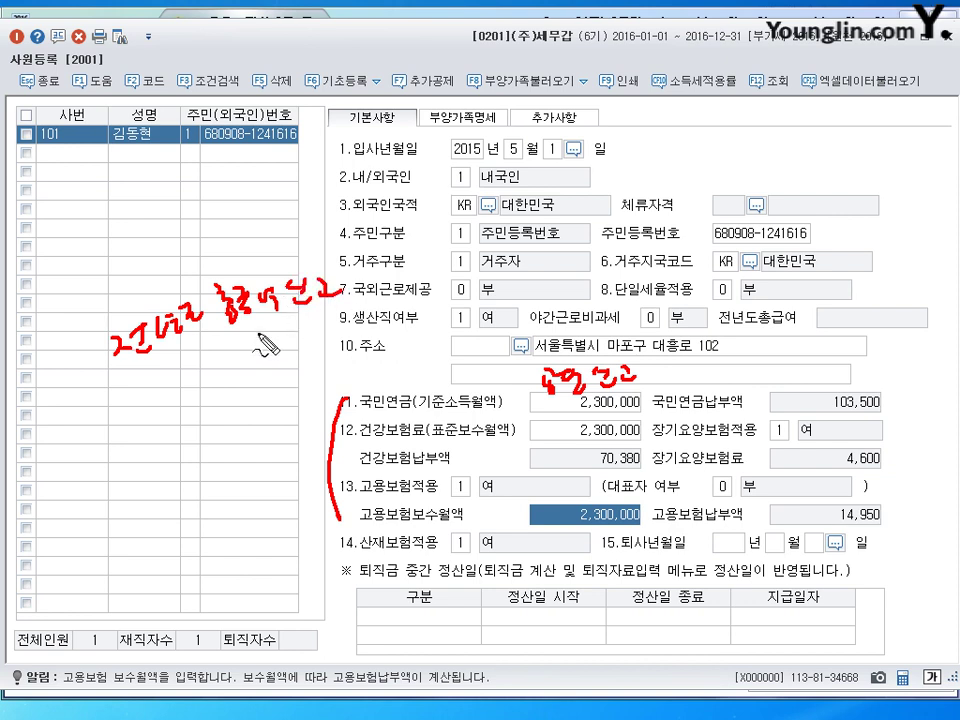
drag(235, 340, 320, 324)
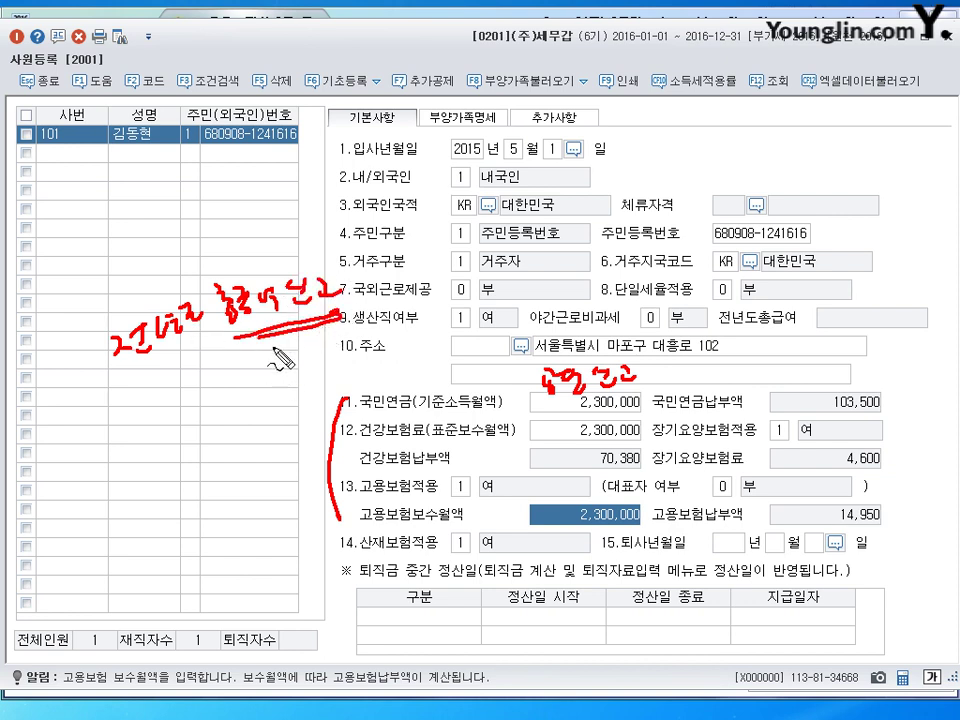
mouse_move(136, 390)
mouse_down()
mouse_move(134, 406)
mouse_move(188, 402)
mouse_up()
drag(78, 428, 120, 410)
drag(30, 447, 60, 463)
drag(136, 390, 133, 412)
drag(206, 384, 208, 405)
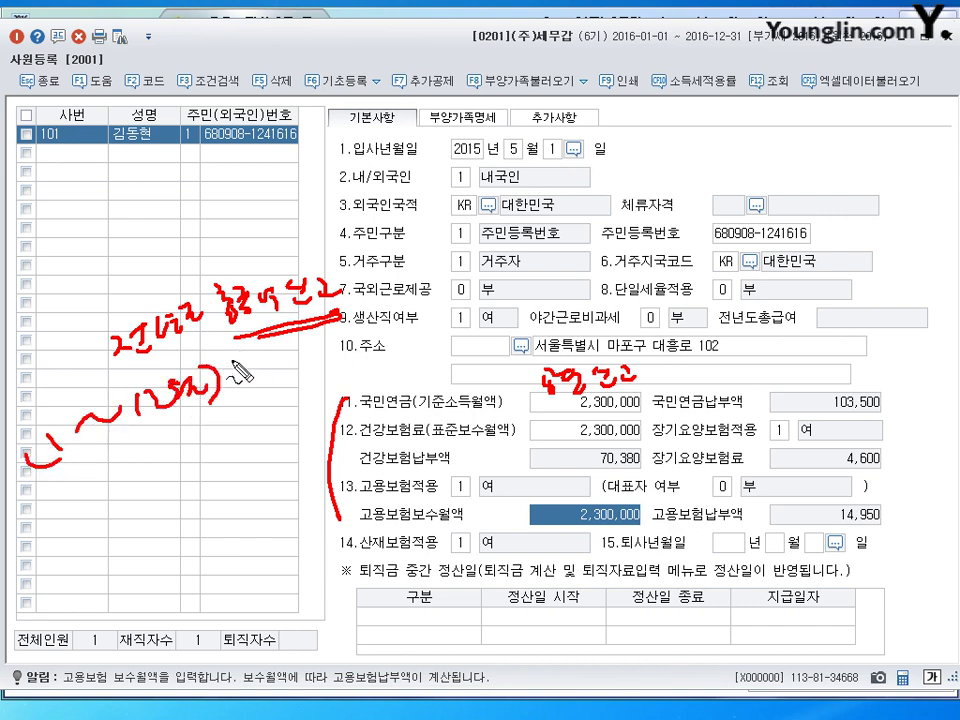
drag(233, 356, 236, 400)
drag(88, 468, 262, 392)
mouse_move(267, 374)
mouse_down()
mouse_move(276, 402)
mouse_move(286, 397)
mouse_up()
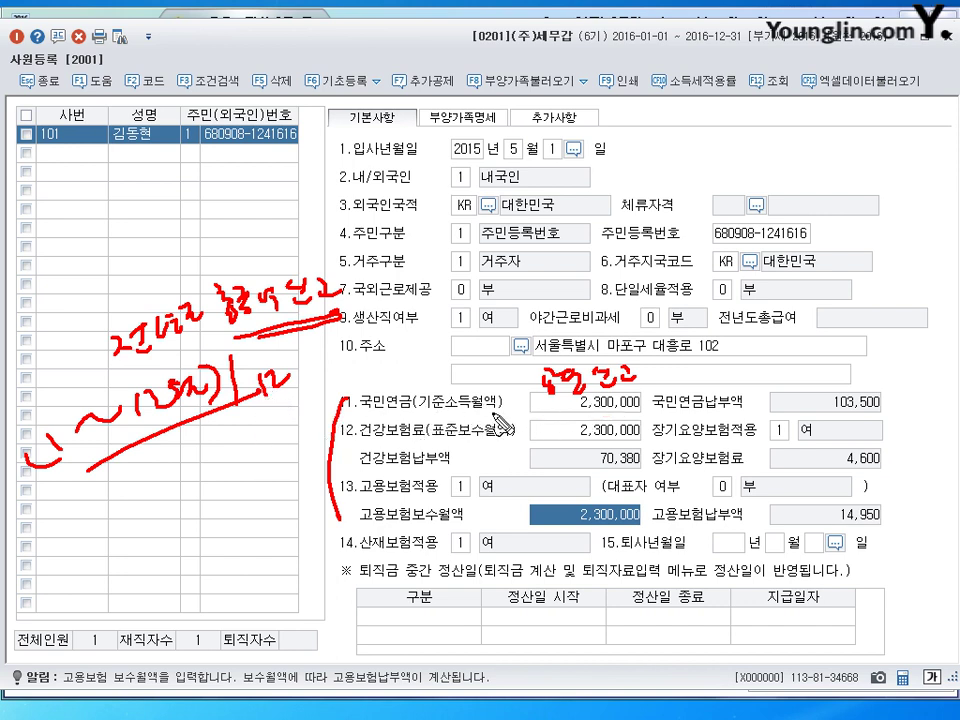
drag(418, 411, 500, 408)
drag(430, 446, 512, 442)
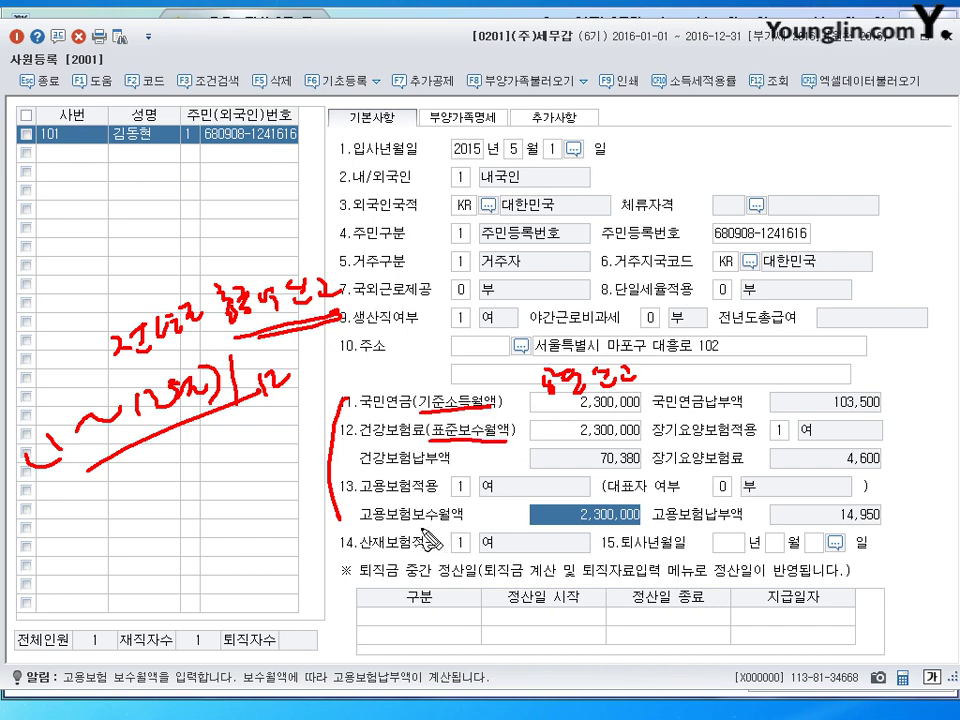
drag(358, 524, 445, 518)
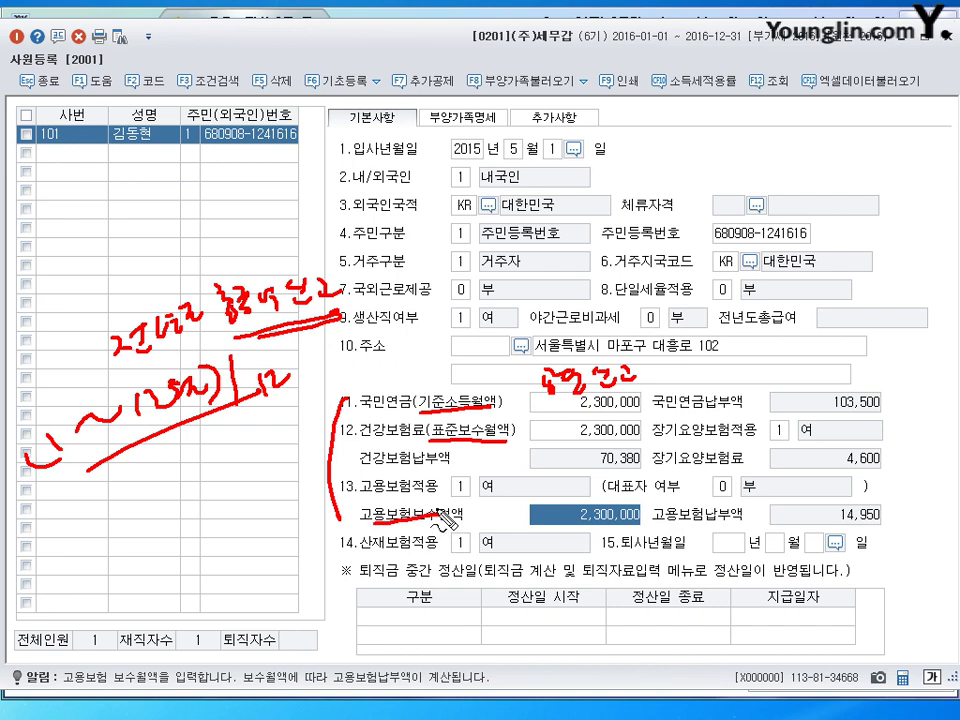
key(Escape)
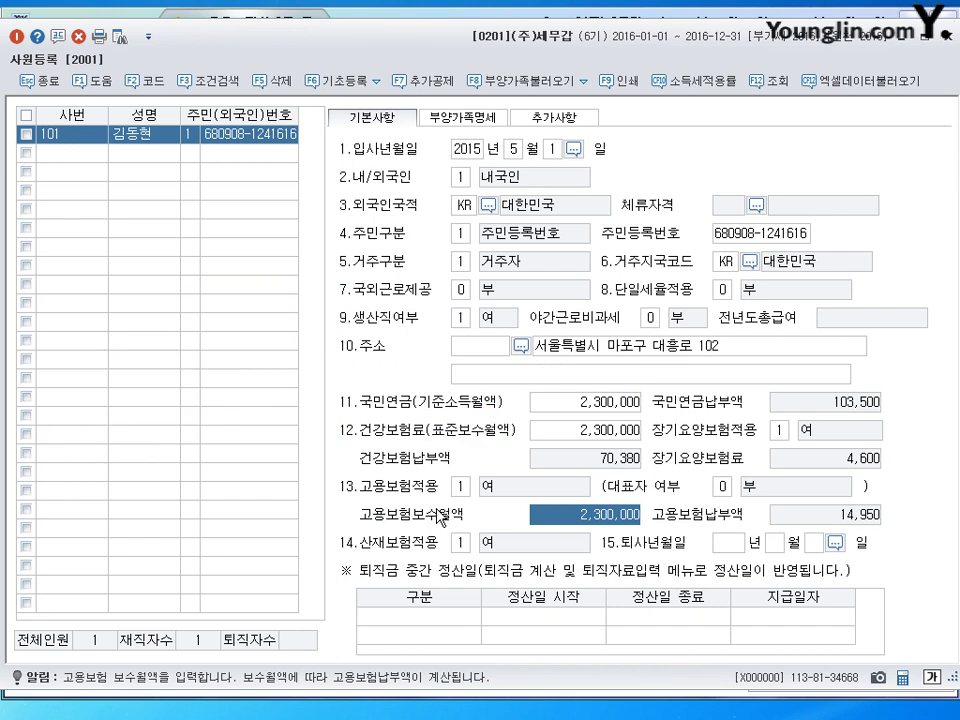
Step: Review the 국민연금, 건강보험료 and 고용보험 base amounts, then close 사원등록
click(600, 402)
click(600, 430)
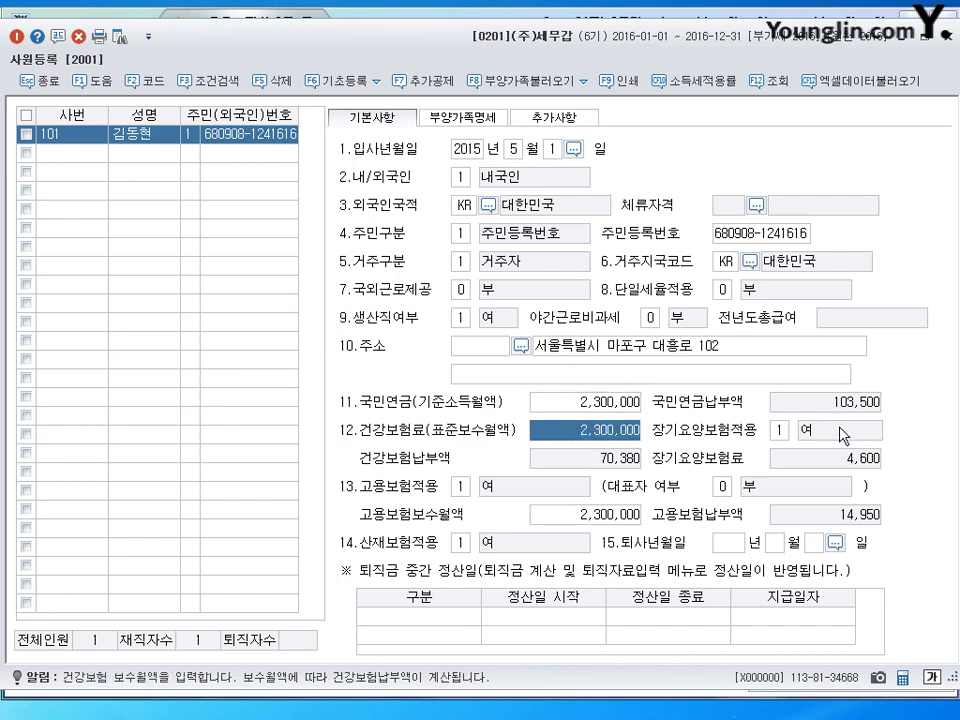
click(600, 520)
click(600, 402)
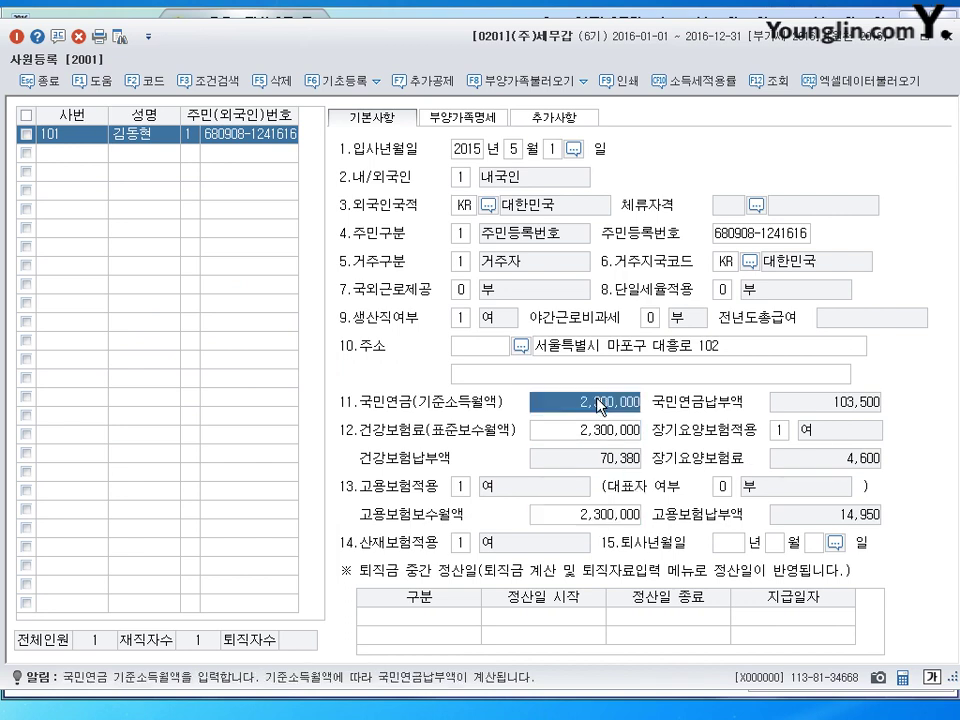
click(602, 432)
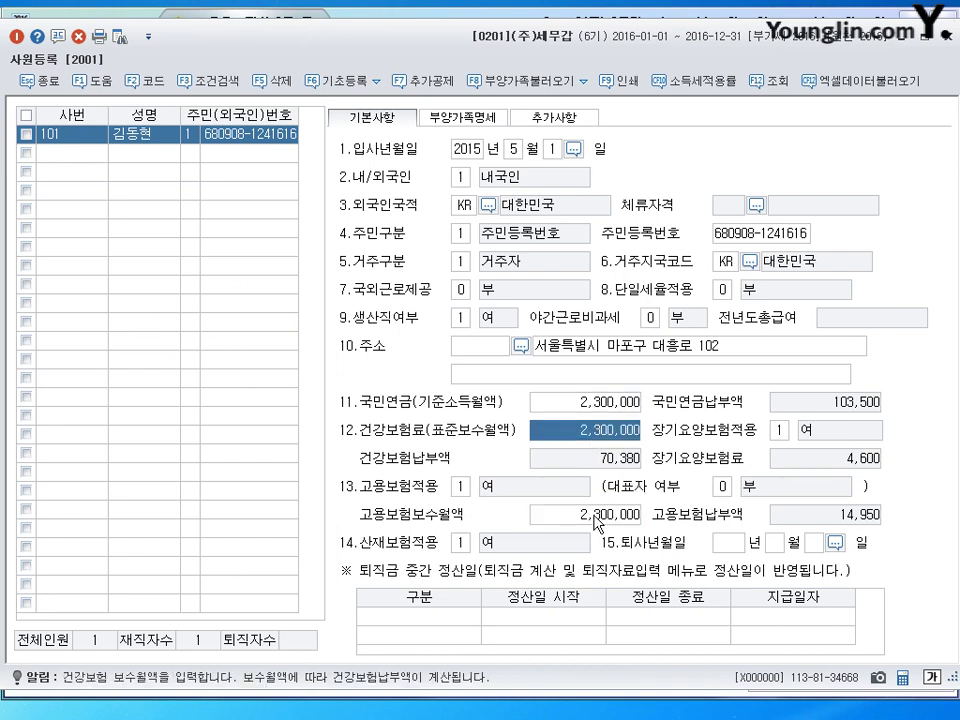
click(595, 516)
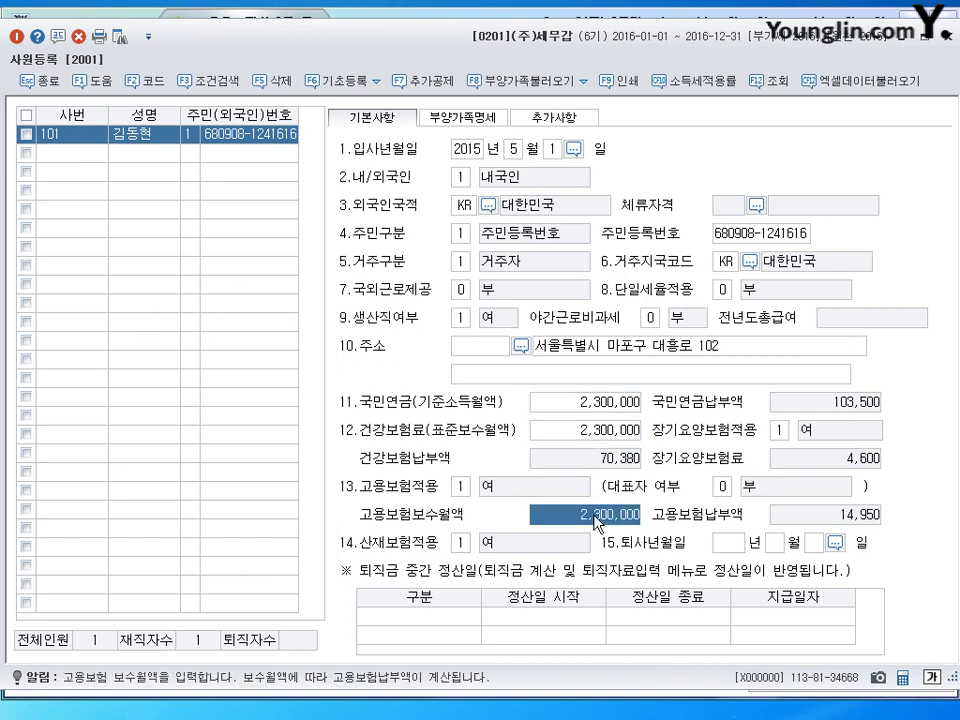
click(587, 408)
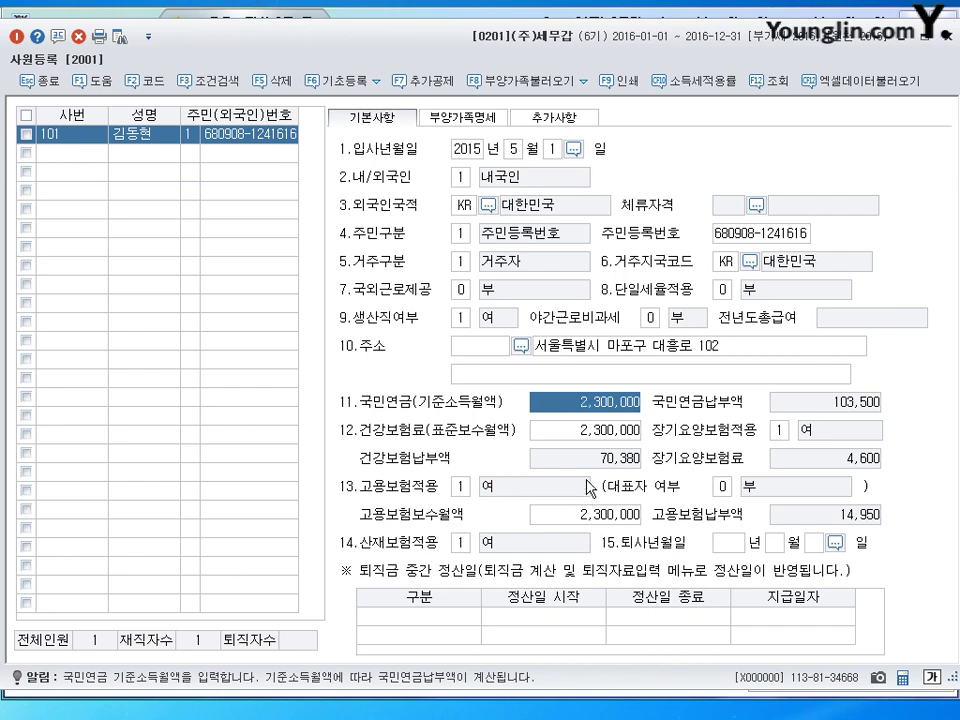
click(598, 432)
click(591, 408)
click(592, 433)
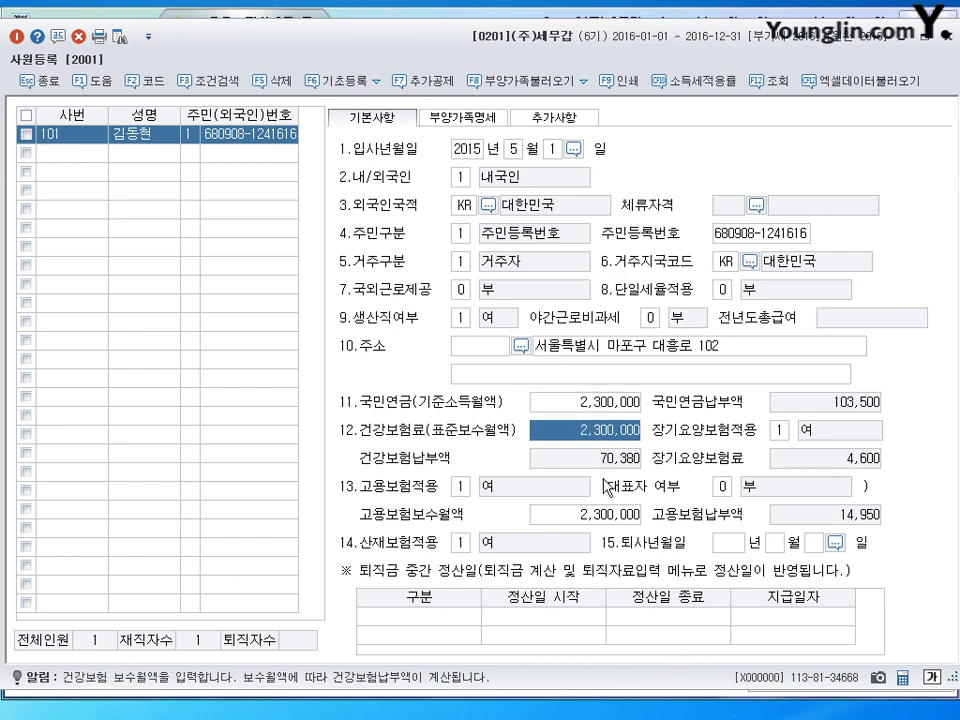
click(570, 518)
click(593, 402)
click(590, 433)
click(600, 518)
click(586, 403)
click(590, 432)
click(598, 514)
key(Escape)
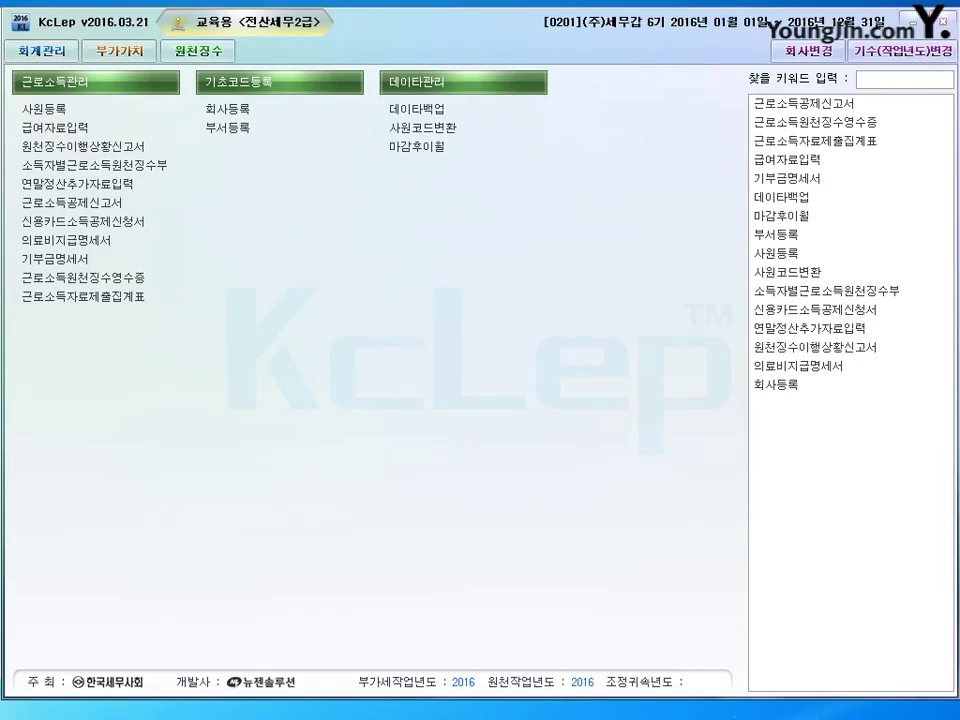
Step: Start 급여자료입력 for January 2016 paid on the 25th, at the 기본급 cell
click(55, 127)
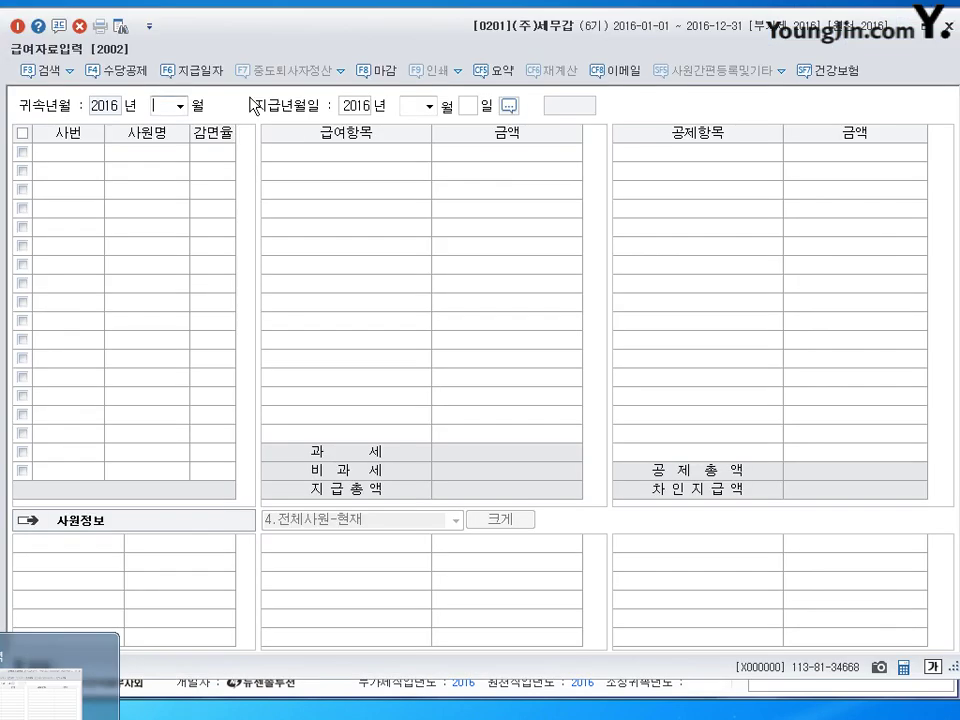
text(1)
key(Return)
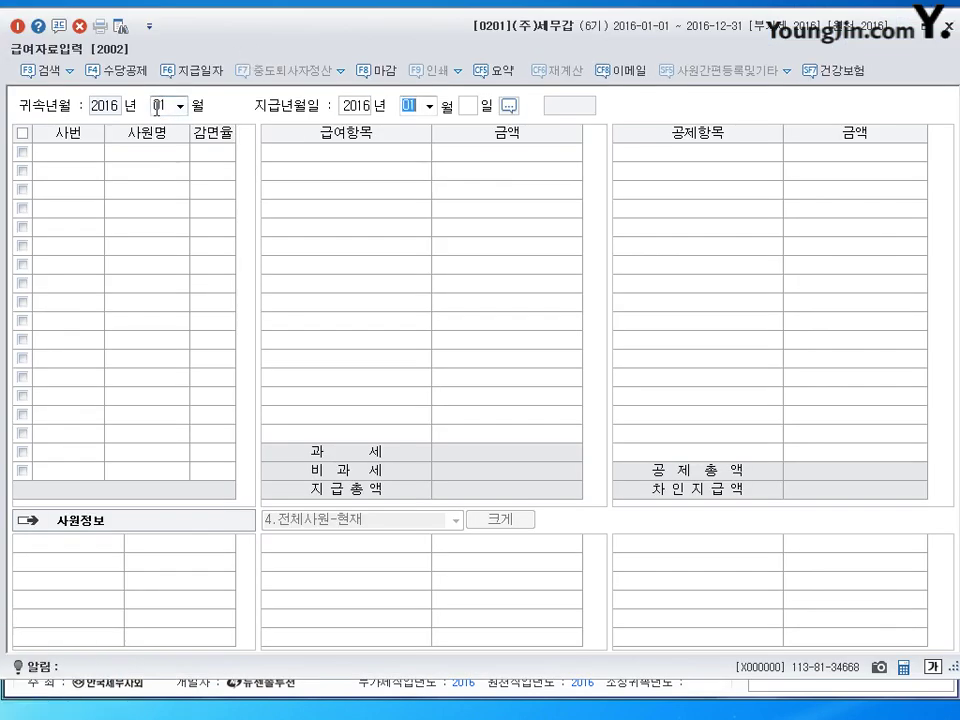
key(Return)
text(25)
key(Return)
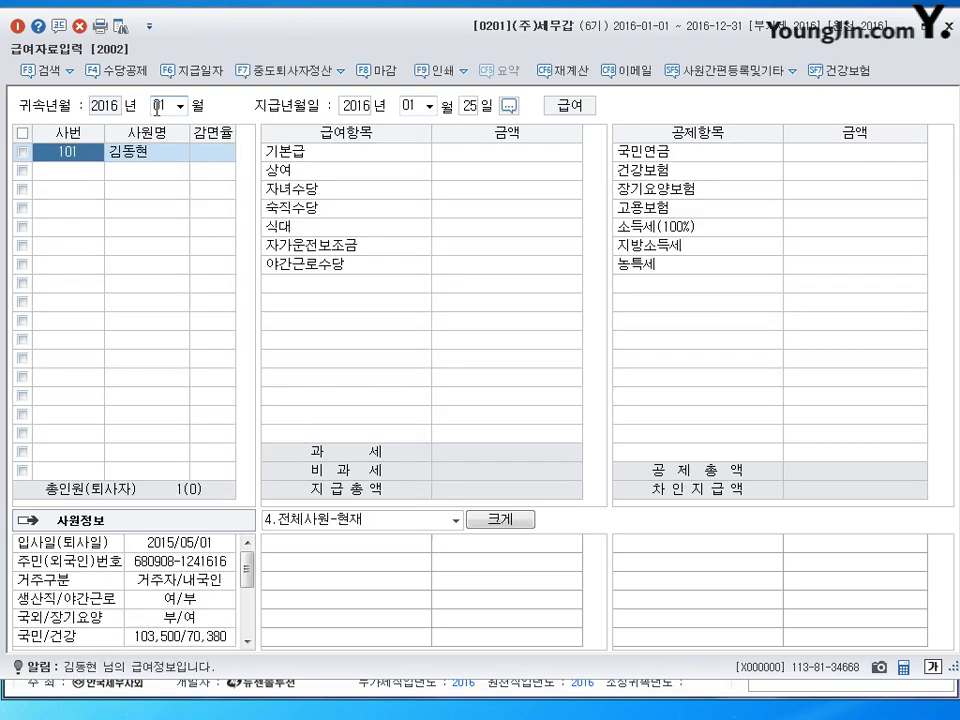
click(483, 157)
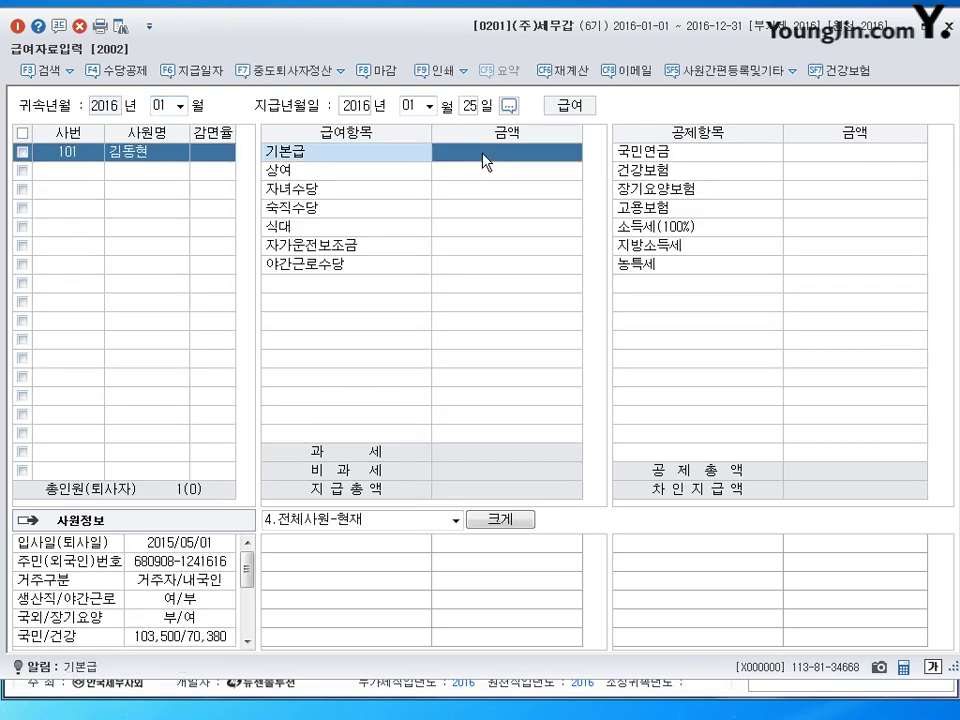
Step: Enter a 1,500,000 basic salary for January, leaving the bonus blank
text(1500000)
key(Return)
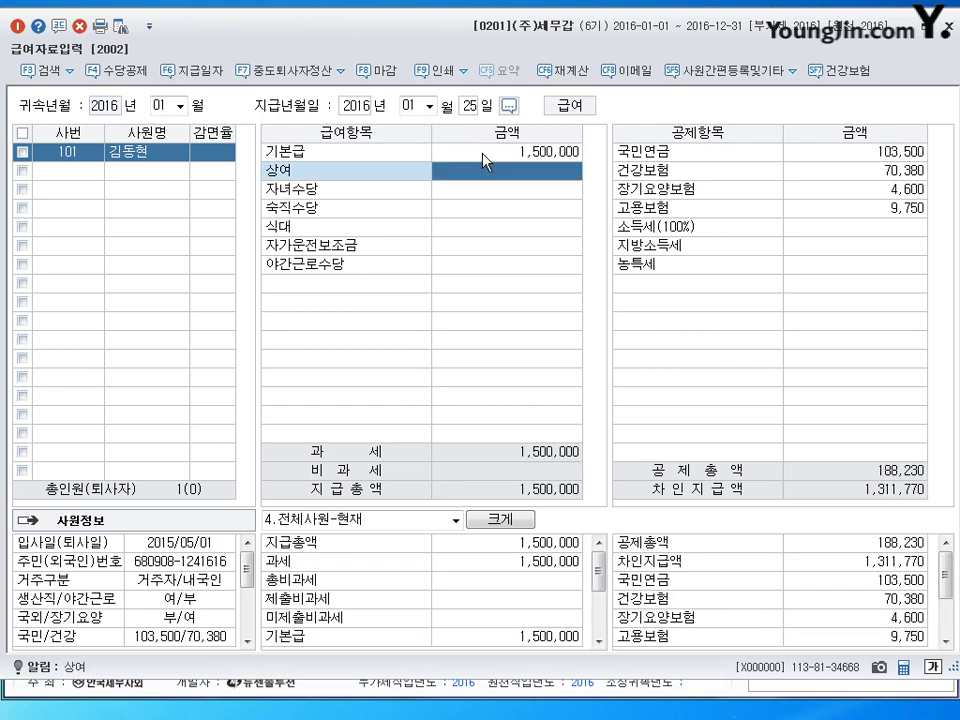
key(Return)
Step: Enter allowances: 자녀수당 100,000, 숙직수당 50,000, 식대 110,000, 자가운전보조금 150,000, 야간근로수당 800,000
text(1000000)
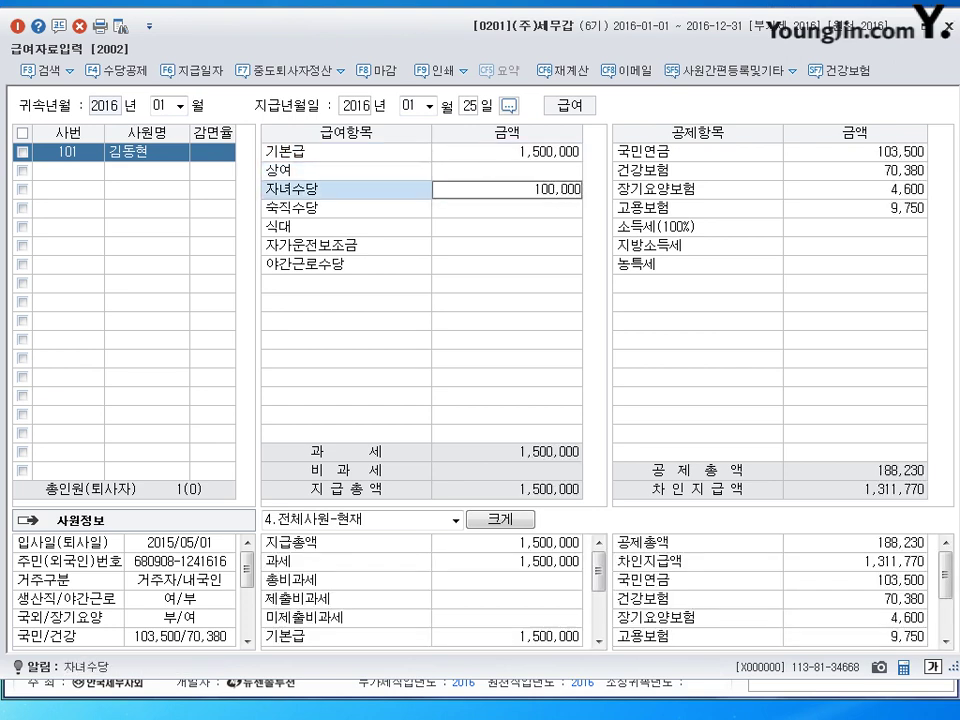
key(Return)
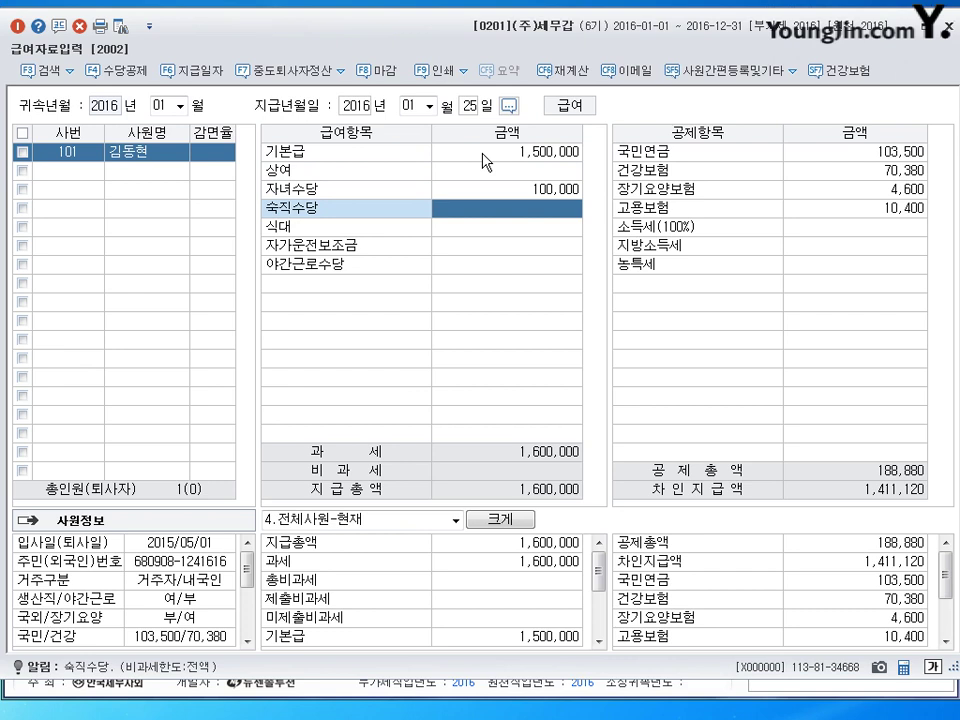
text(50000)
key(Return)
text(1100000)
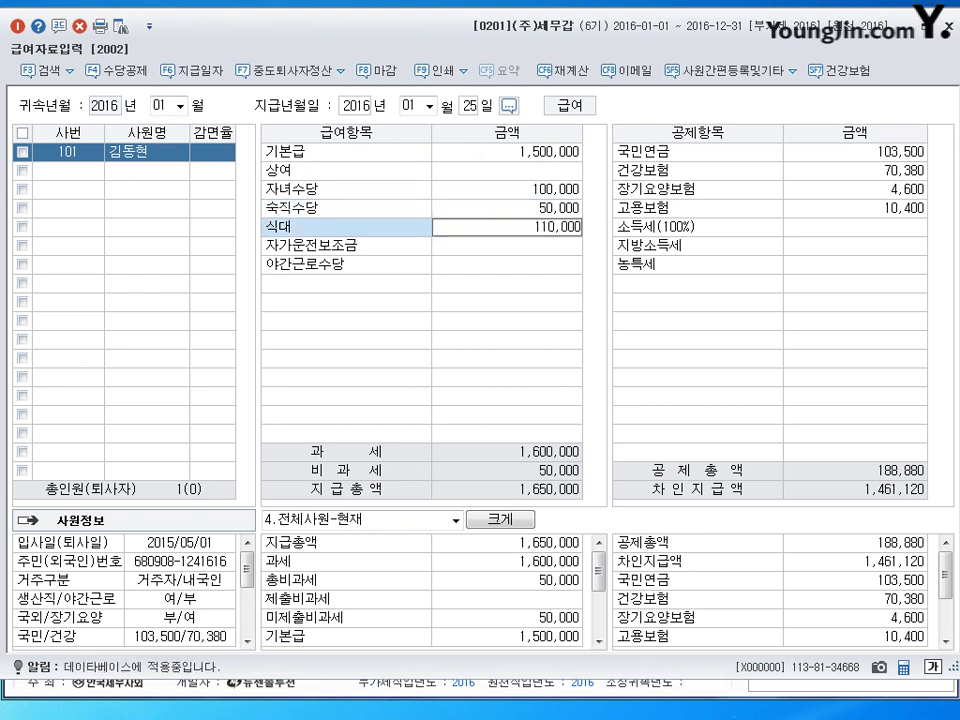
key(Return)
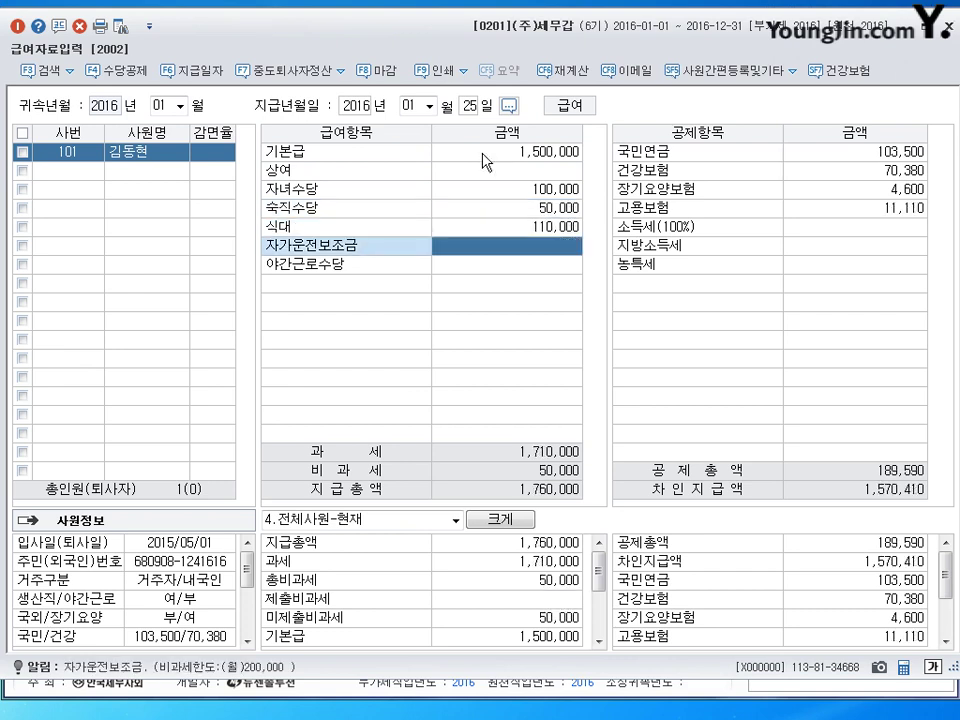
text(1500000)
key(Return)
text(800,000)
key(Return)
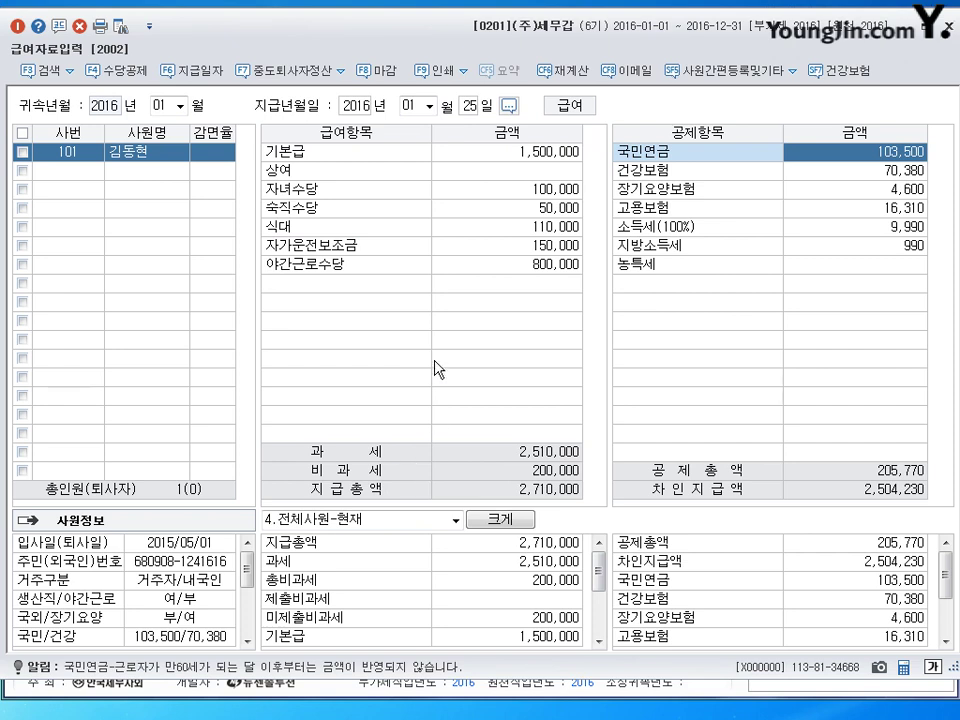
Step: Annotate and compare the meal, car, and night-duty allowance amounts, then exit pen annotation
click(540, 226)
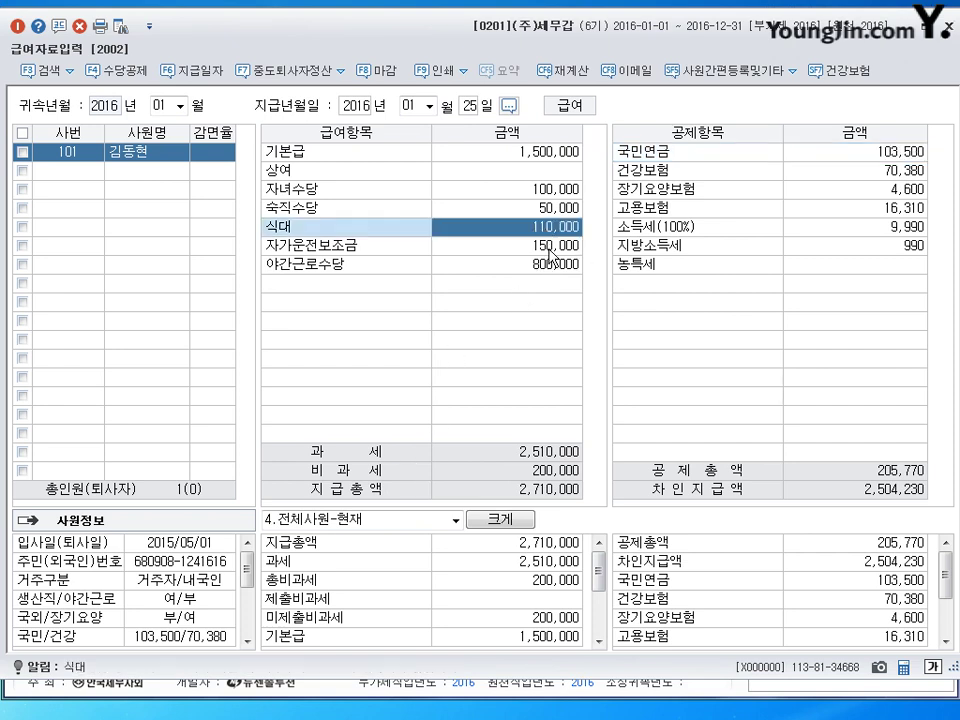
click(549, 249)
click(548, 207)
click(549, 246)
click(548, 211)
click(552, 243)
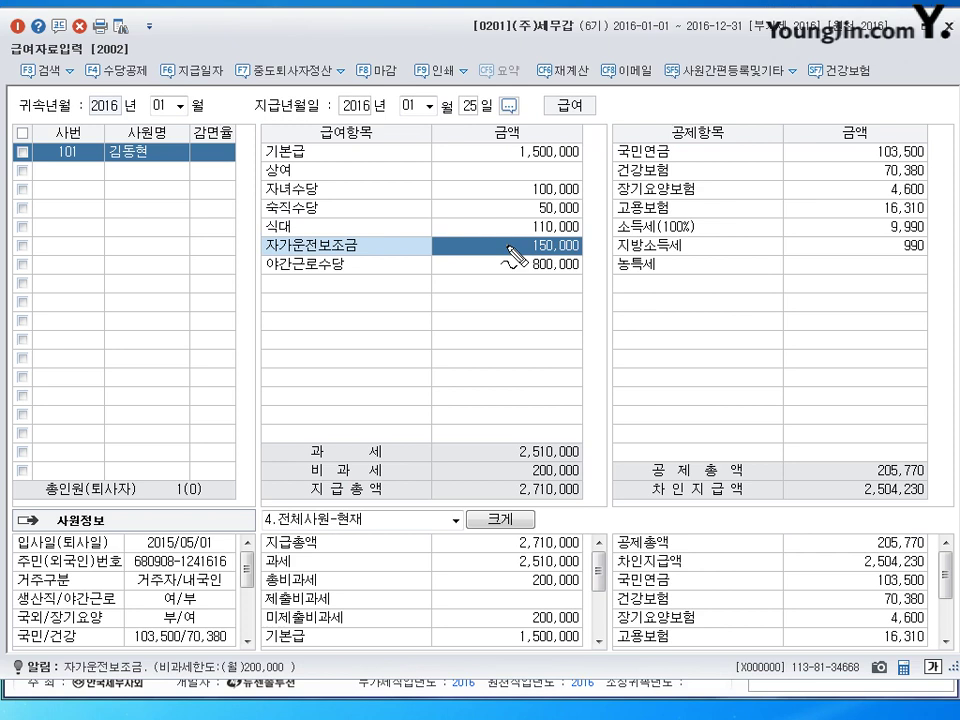
mouse_move(552, 239)
mouse_down()
mouse_move(538, 252)
mouse_move(566, 262)
mouse_up()
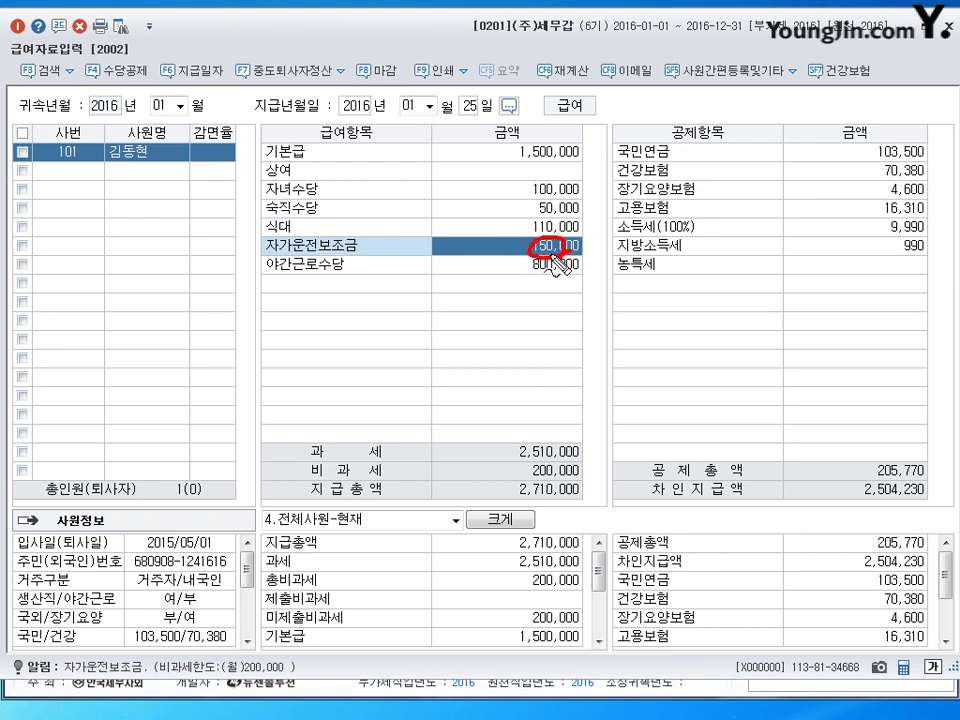
mouse_move(540, 203)
mouse_down()
mouse_move(553, 189)
mouse_move(533, 214)
mouse_move(530, 250)
mouse_up()
mouse_move(454, 256)
mouse_down()
mouse_move(480, 262)
mouse_move(505, 250)
mouse_move(495, 406)
mouse_move(508, 474)
mouse_up()
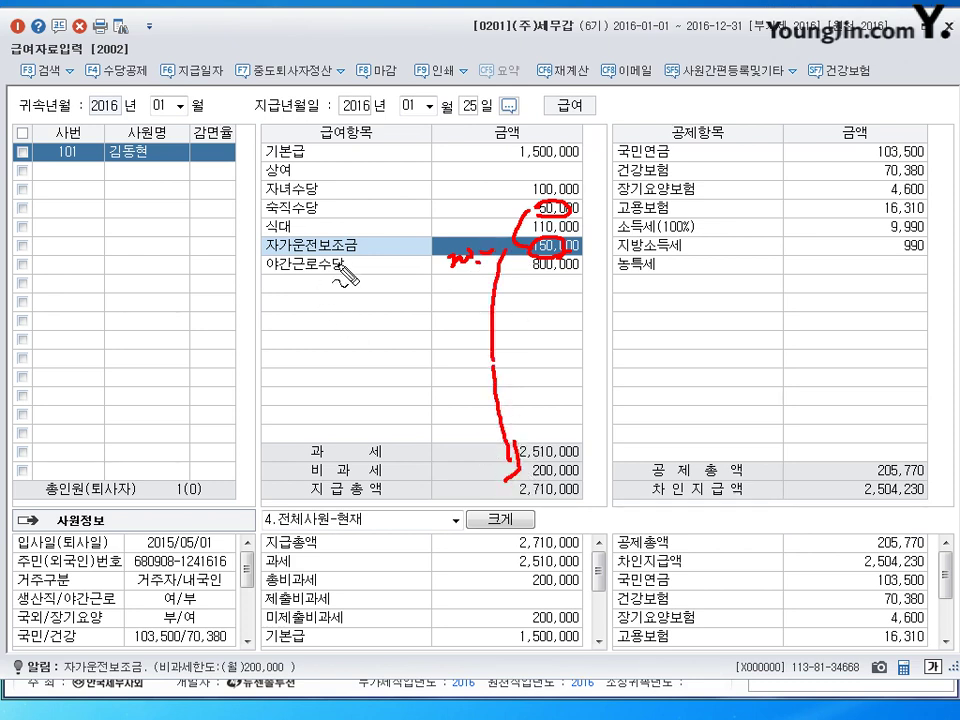
drag(343, 266, 372, 266)
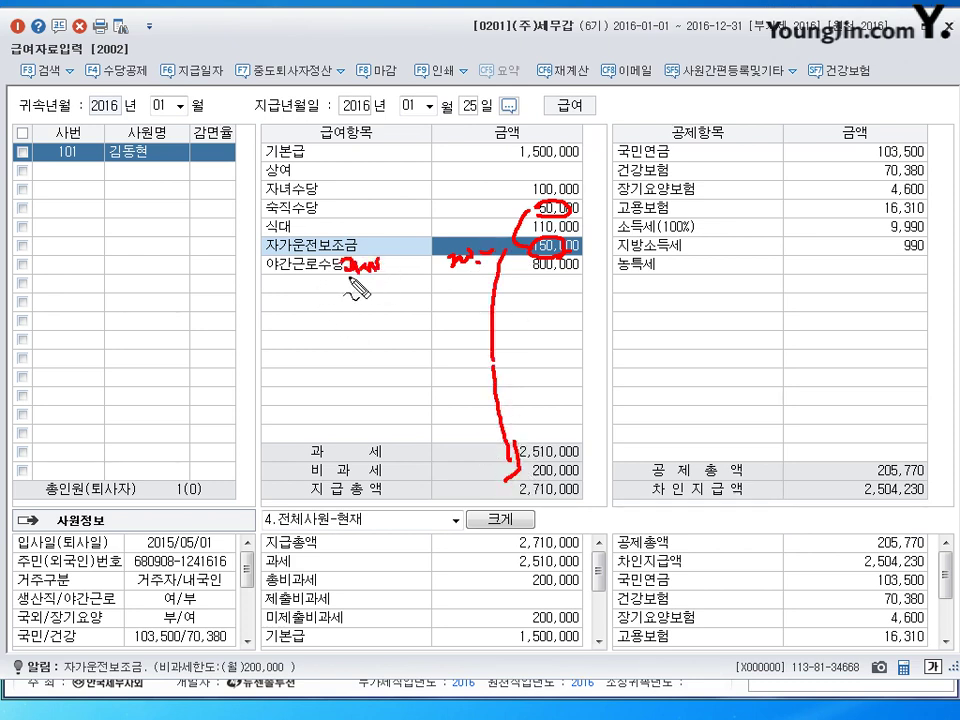
drag(290, 283, 345, 281)
mouse_move(318, 302)
mouse_down()
mouse_move(360, 315)
mouse_move(364, 332)
mouse_move(386, 333)
mouse_move(386, 322)
mouse_move(375, 346)
mouse_up()
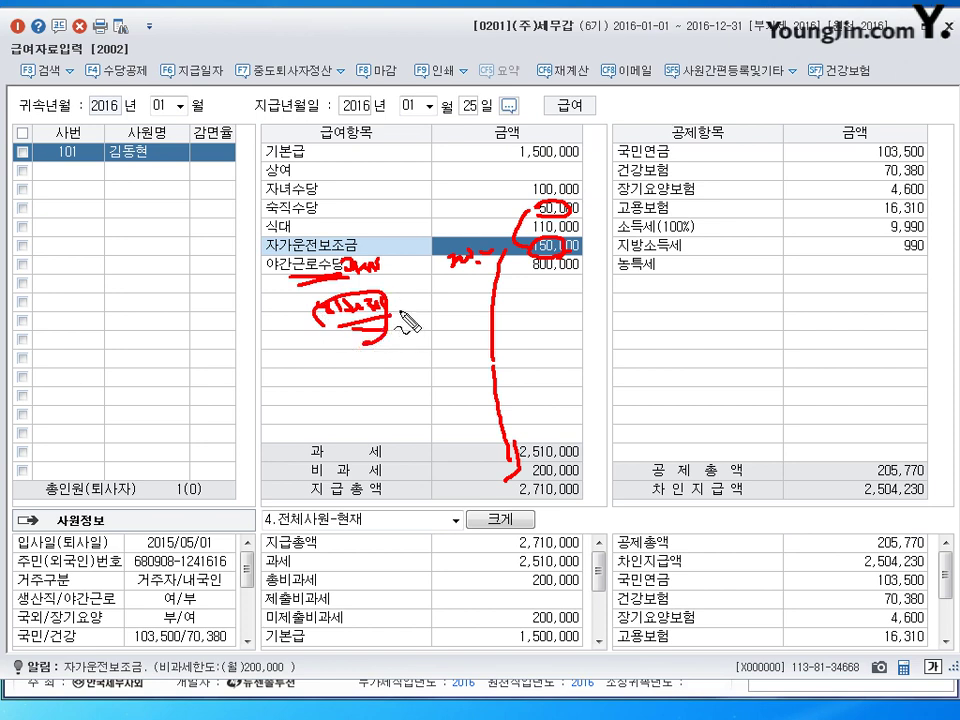
key(Escape)
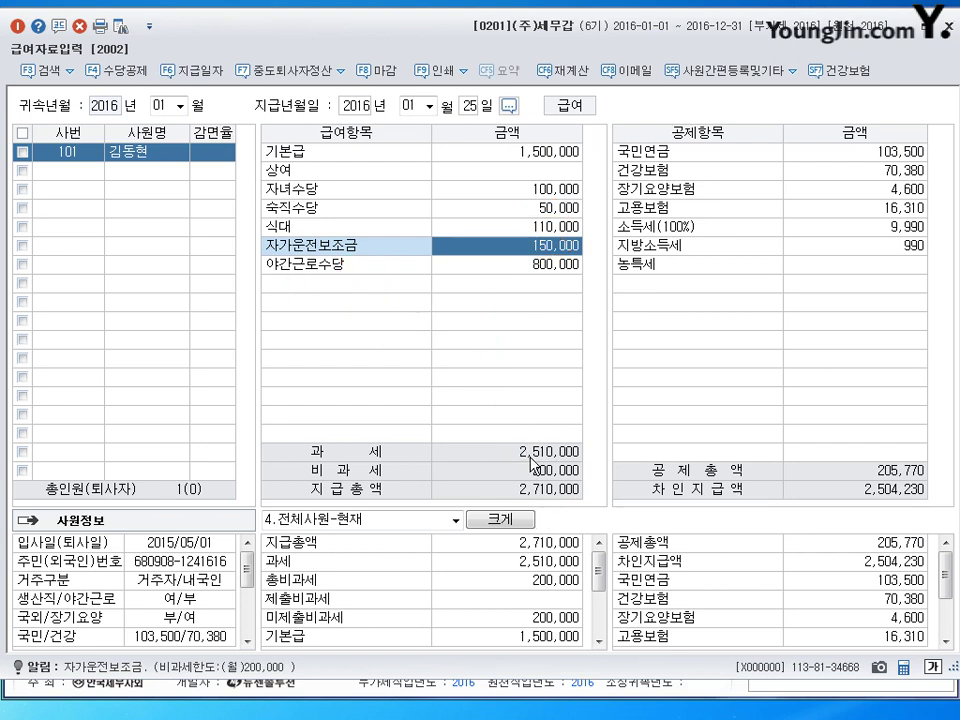
Step: Review January's 소득세 and 지방소득세 deduction amounts, then clear the grid
click(910, 236)
click(898, 244)
click(898, 229)
click(899, 244)
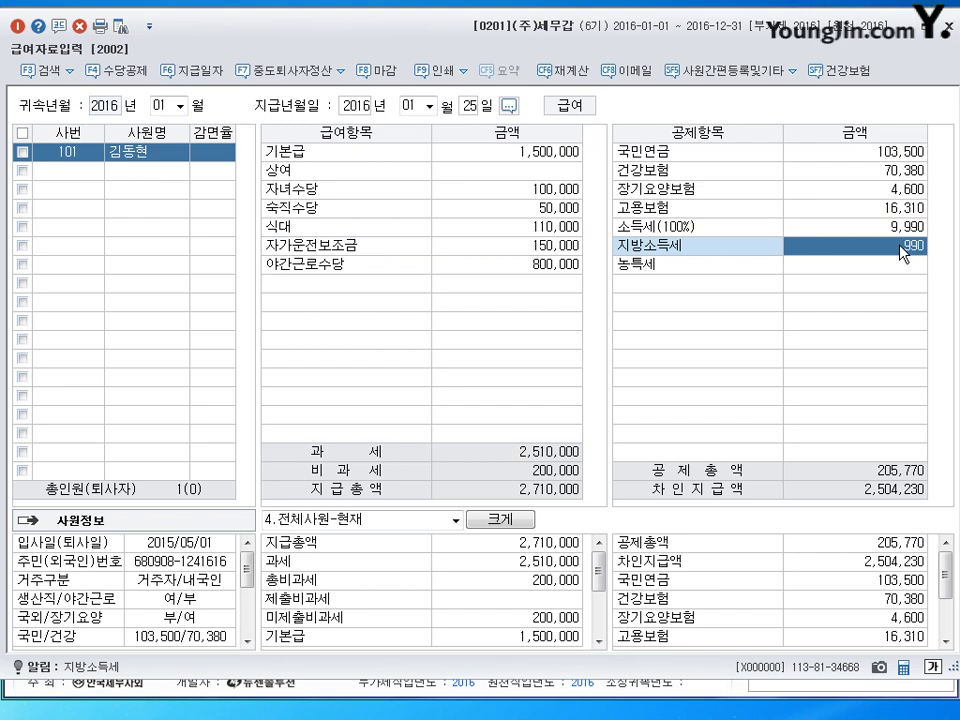
scroll(180, 108, down, 1)
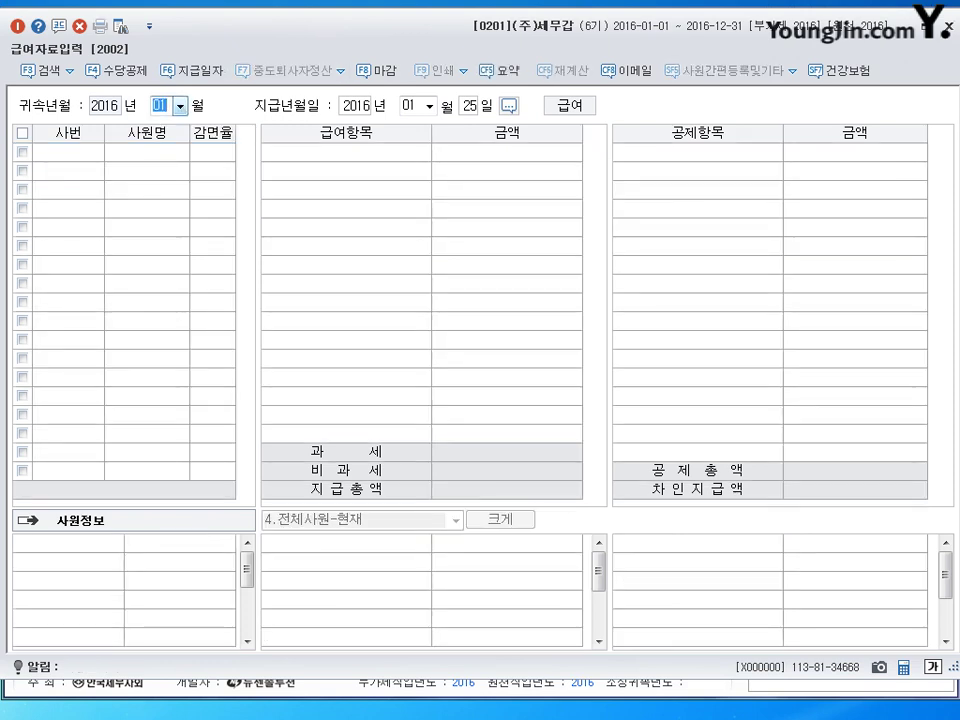
Step: Set February's payment day to the 25th and copy January's payroll into it
key(Return)
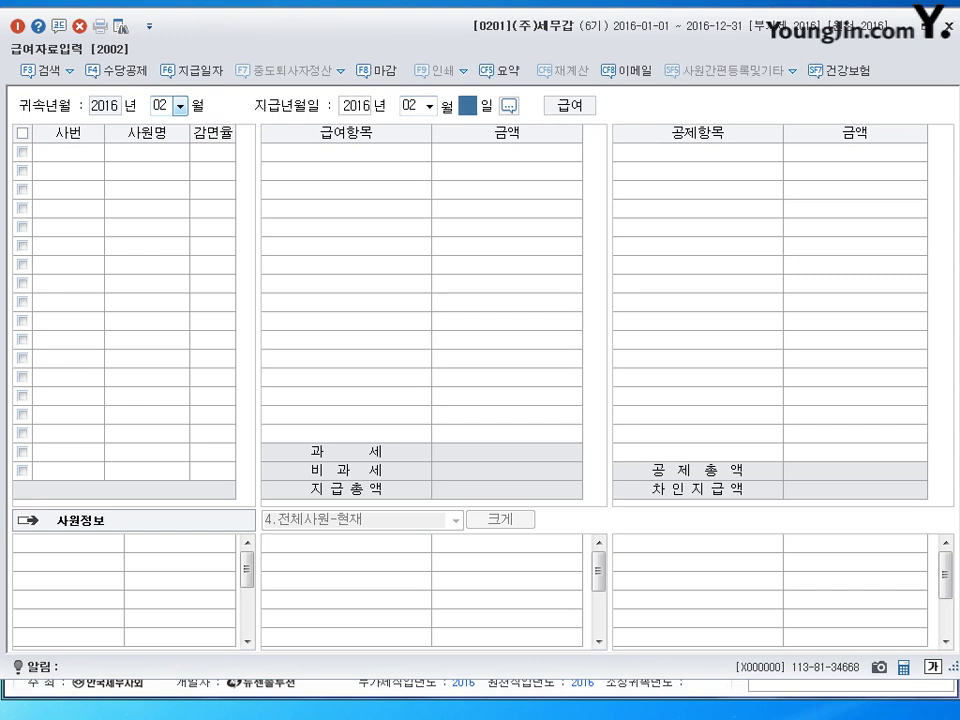
text(25)
key(Return)
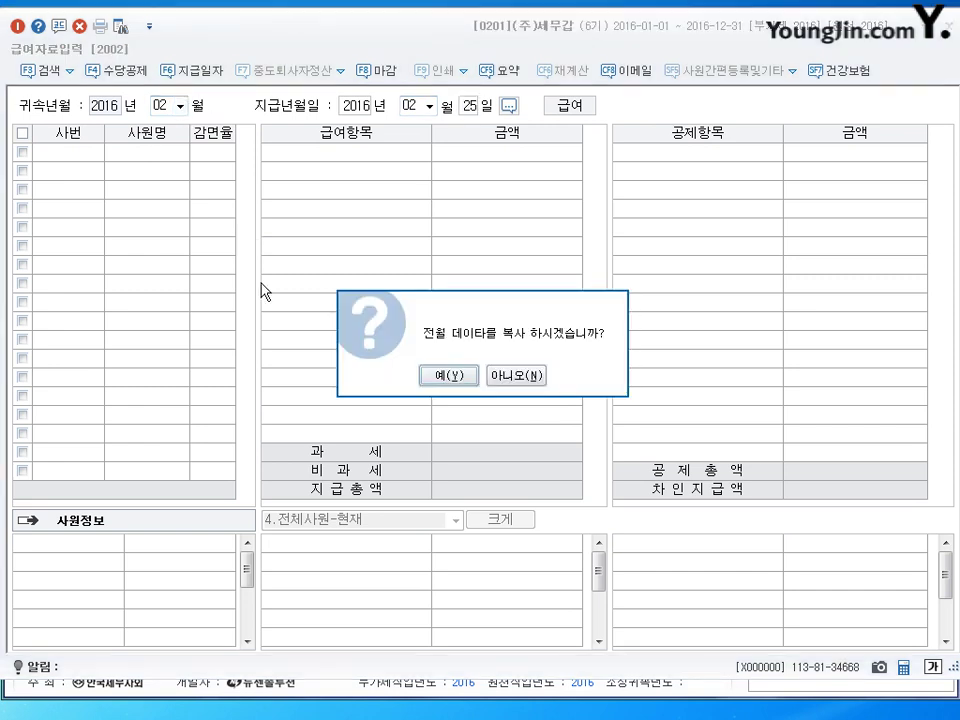
click(412, 228)
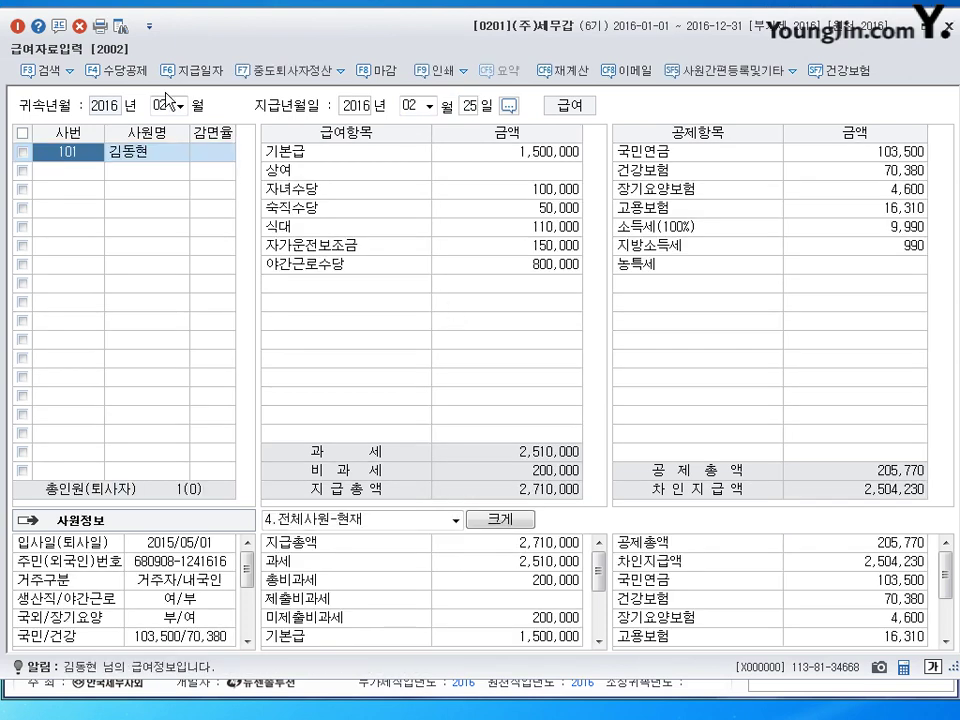
Step: Switch to March with payment day 25 and copy February's payroll into it
click(166, 104)
text(3)
key(Return)
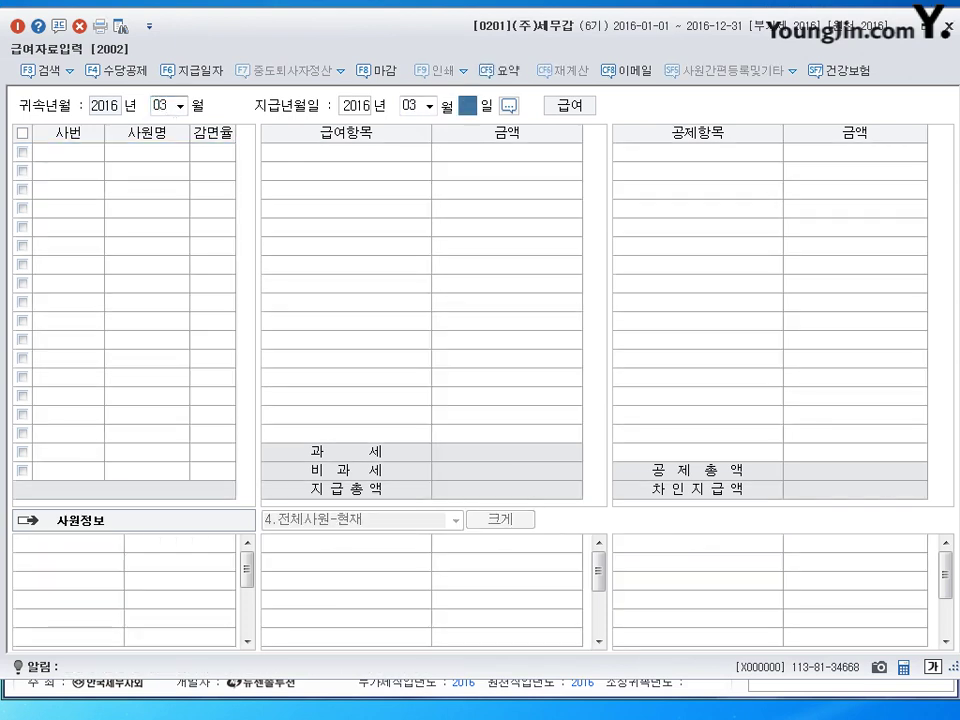
key(Return)
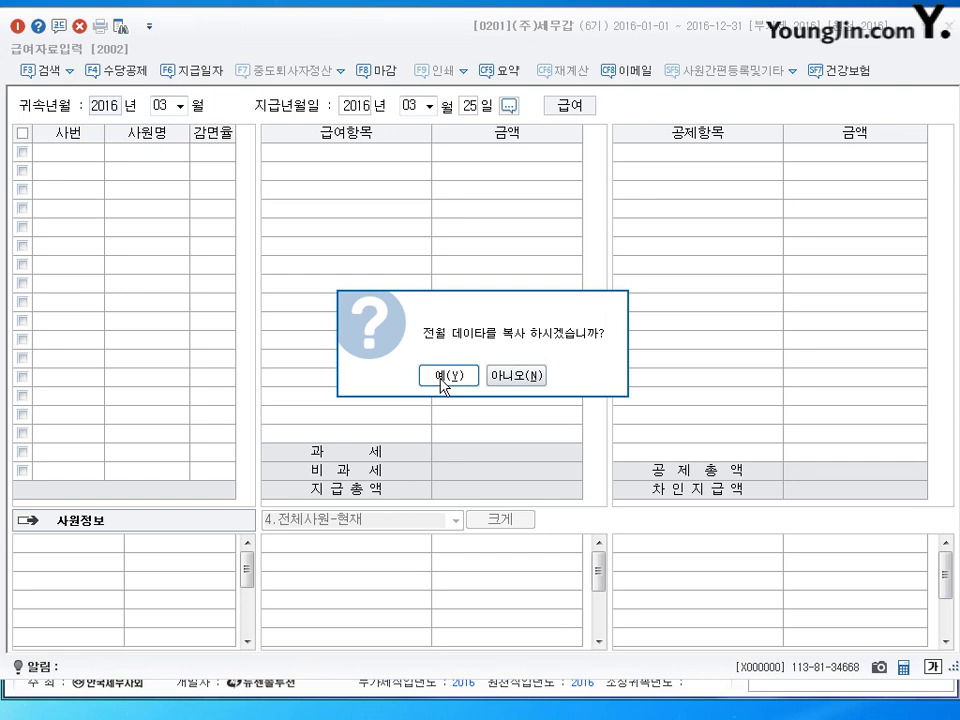
click(450, 376)
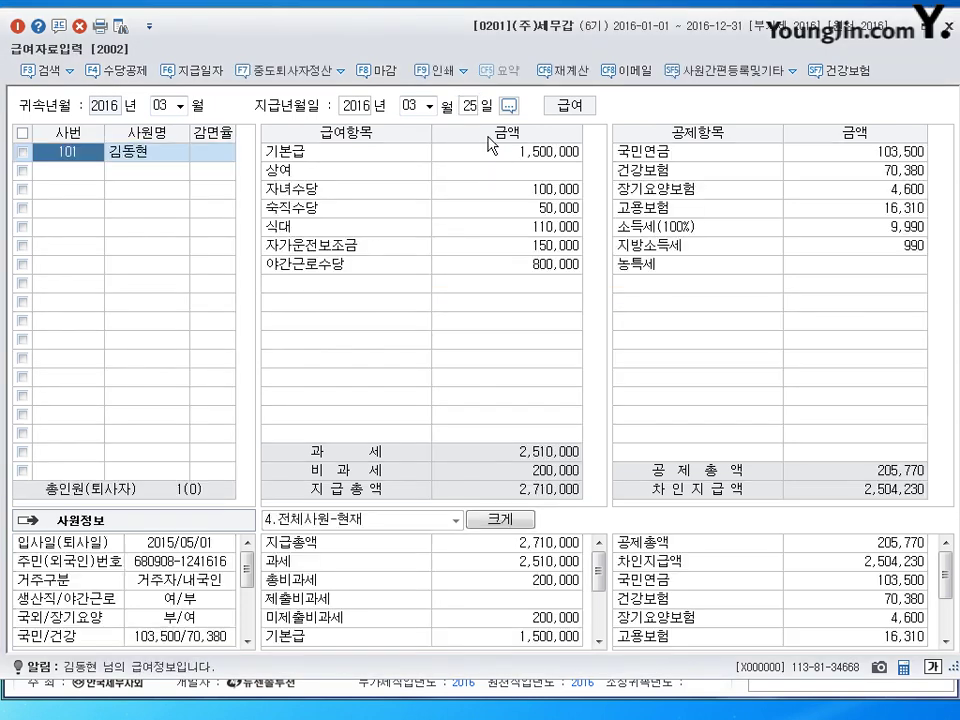
click(505, 172)
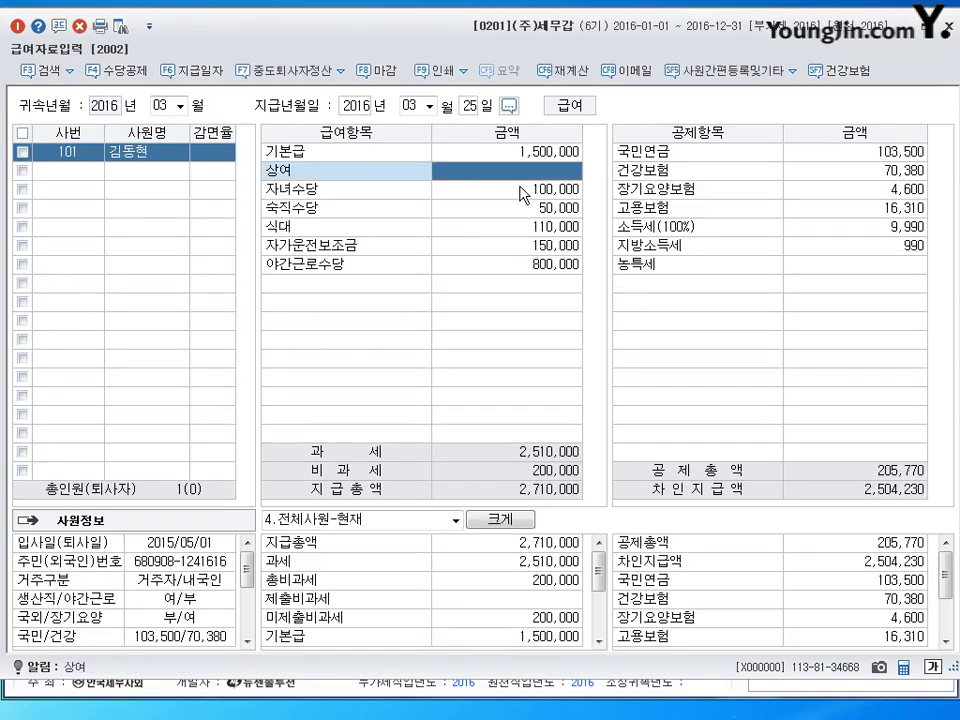
Step: Enter a 1,000,000 상여 for March, raising total pay to 3,710,000
text(1000000)
key(Return)
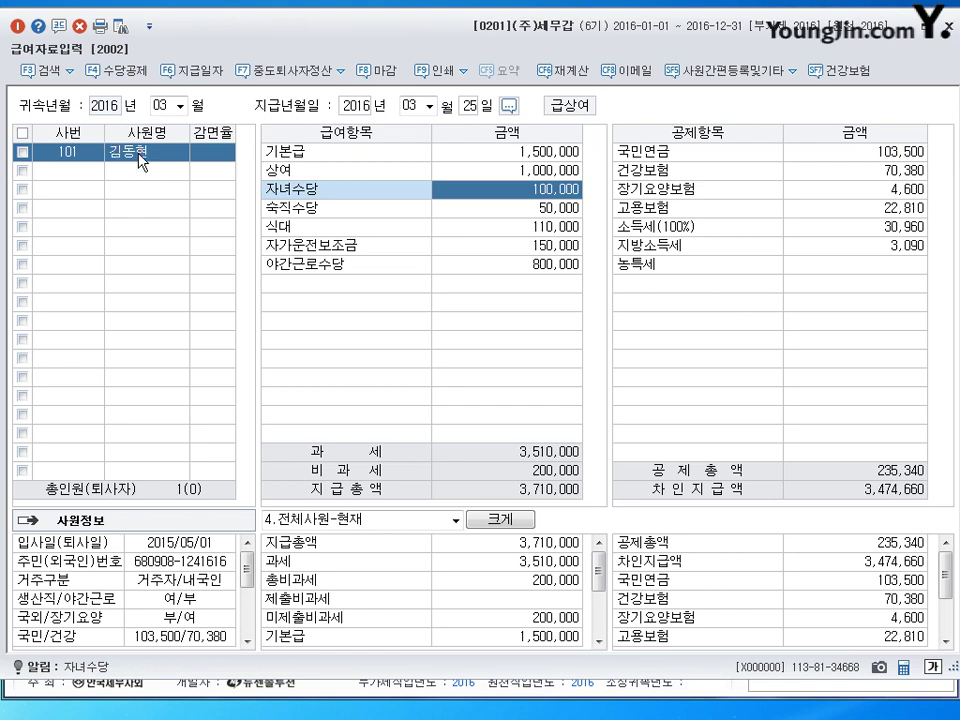
click(186, 80)
click(128, 197)
key(Up)
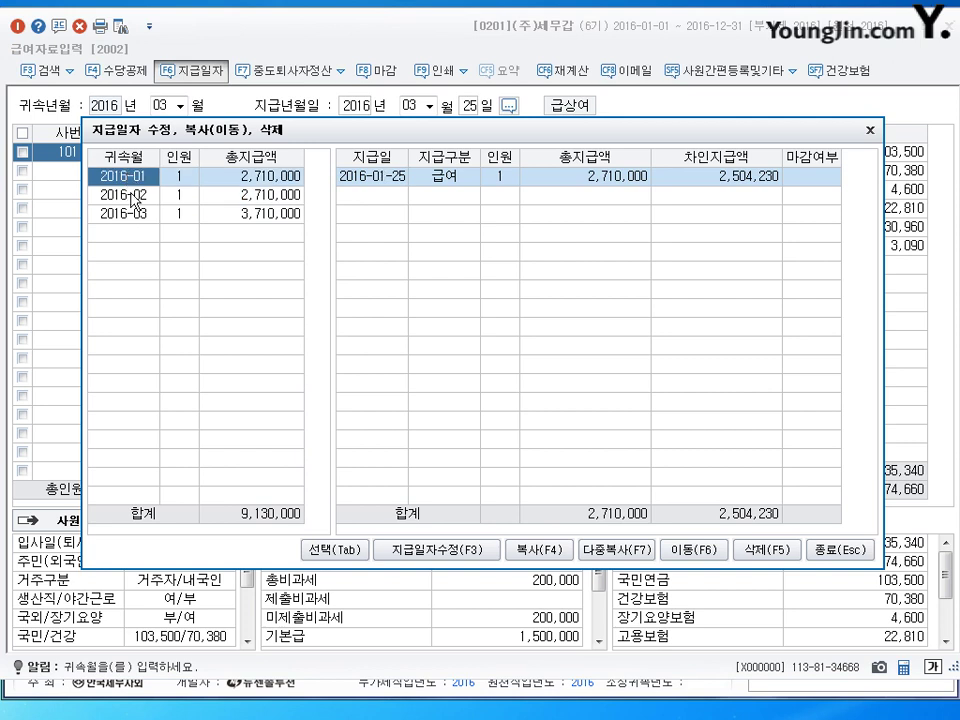
click(133, 197)
click(133, 176)
click(133, 195)
click(133, 214)
key(Up)
key(Up)
key(Down)
key(Down)
key(Up)
key(Up)
key(Down)
key(Down)
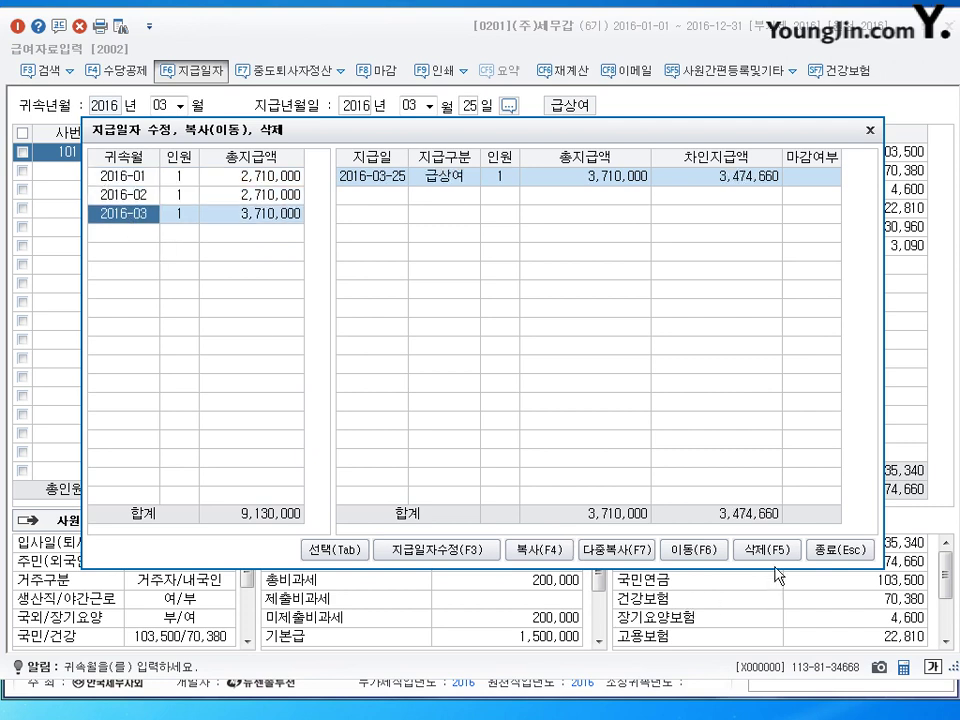
click(825, 552)
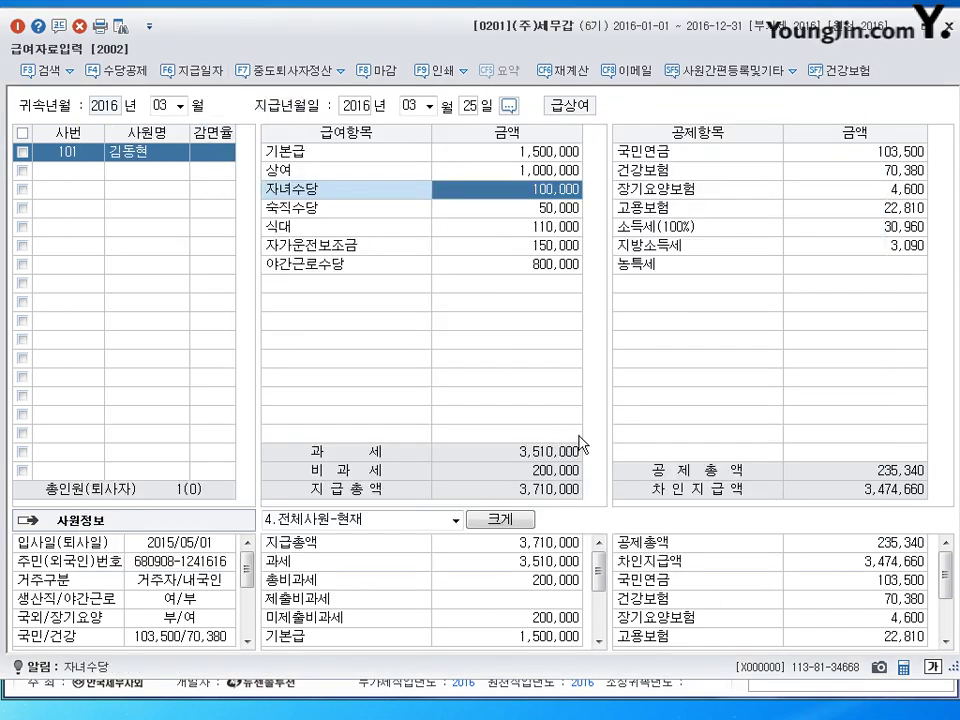
click(829, 209)
key(Up)
key(Up)
key(Up)
key(Down)
key(Down)
key(Down)
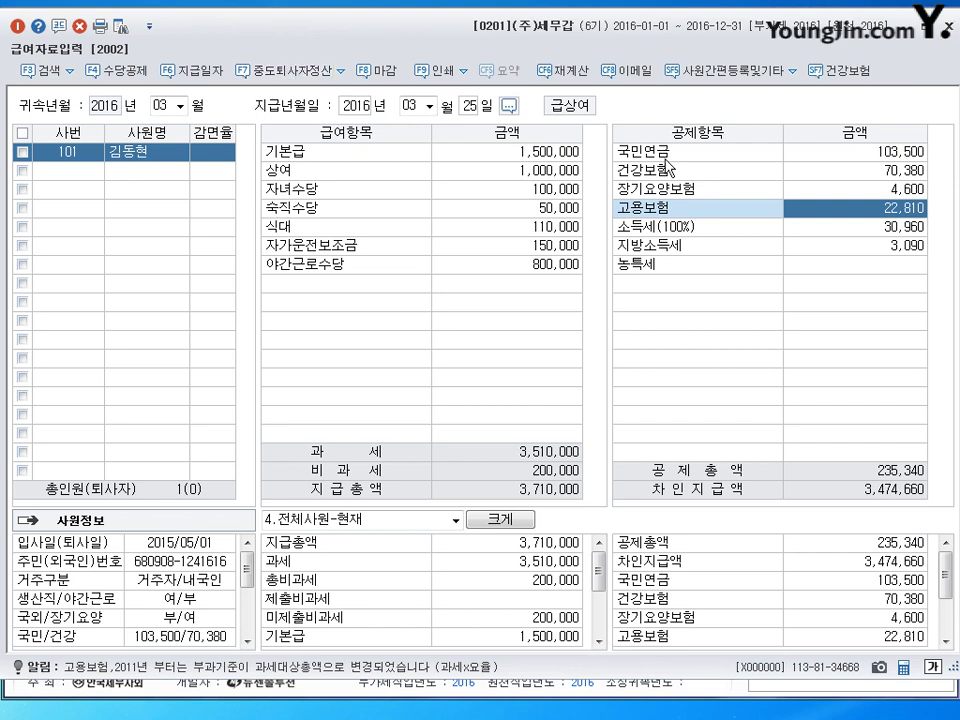
click(878, 153)
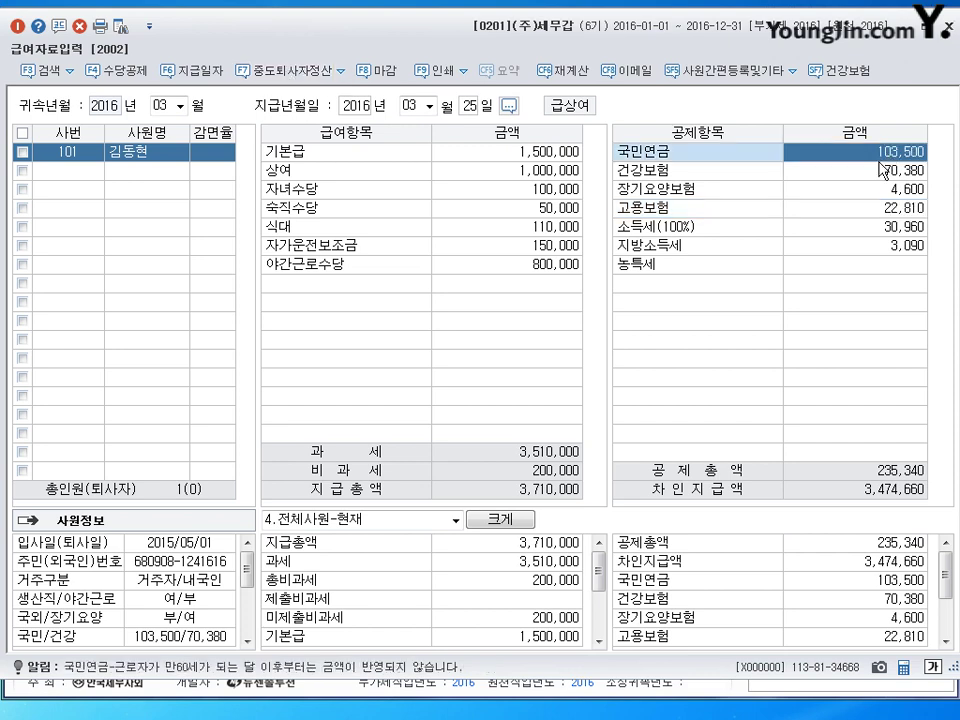
key(Escape)
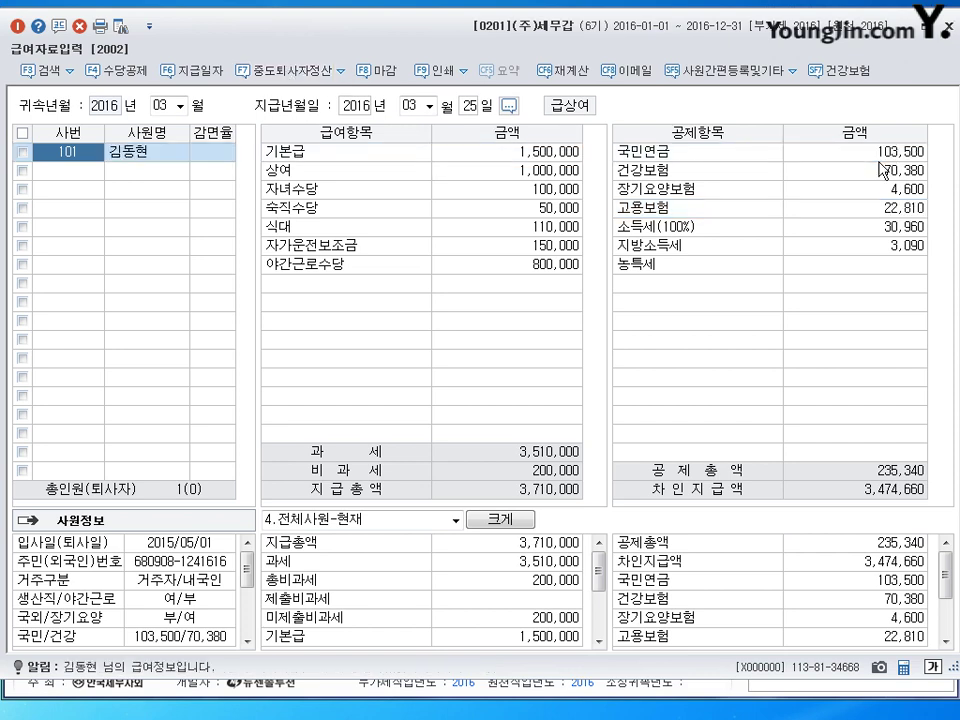
click(552, 265)
key(Up)
key(Up)
key(Up)
key(Up)
key(Up)
key(Down)
key(Down)
key(Down)
key(Down)
key(Down)
key(Down)
key(Down)
key(Down)
key(Down)
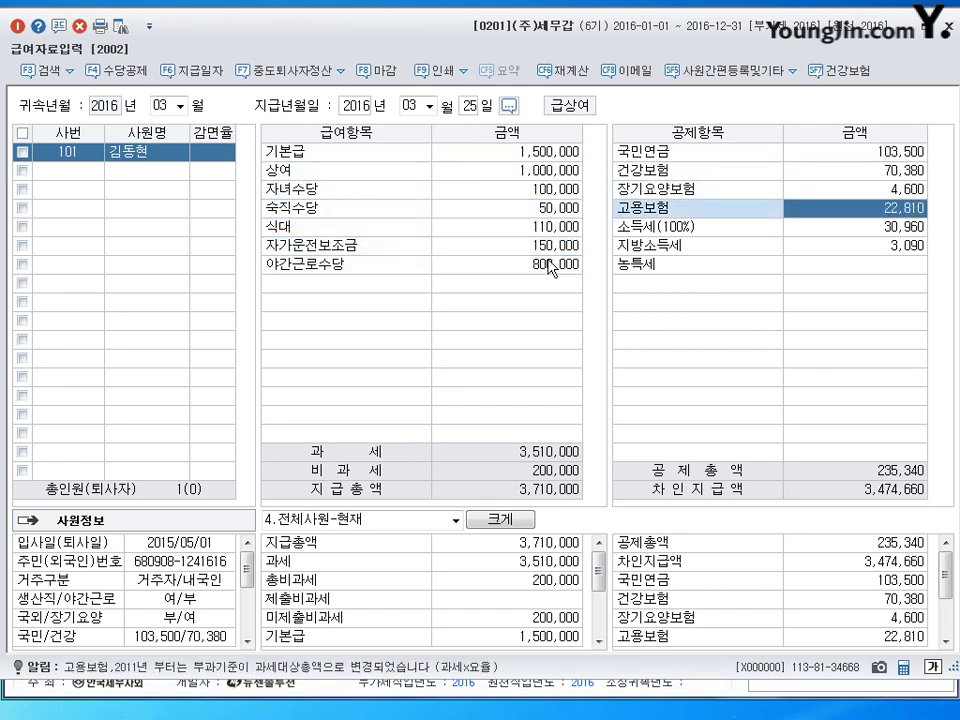
key(Down)
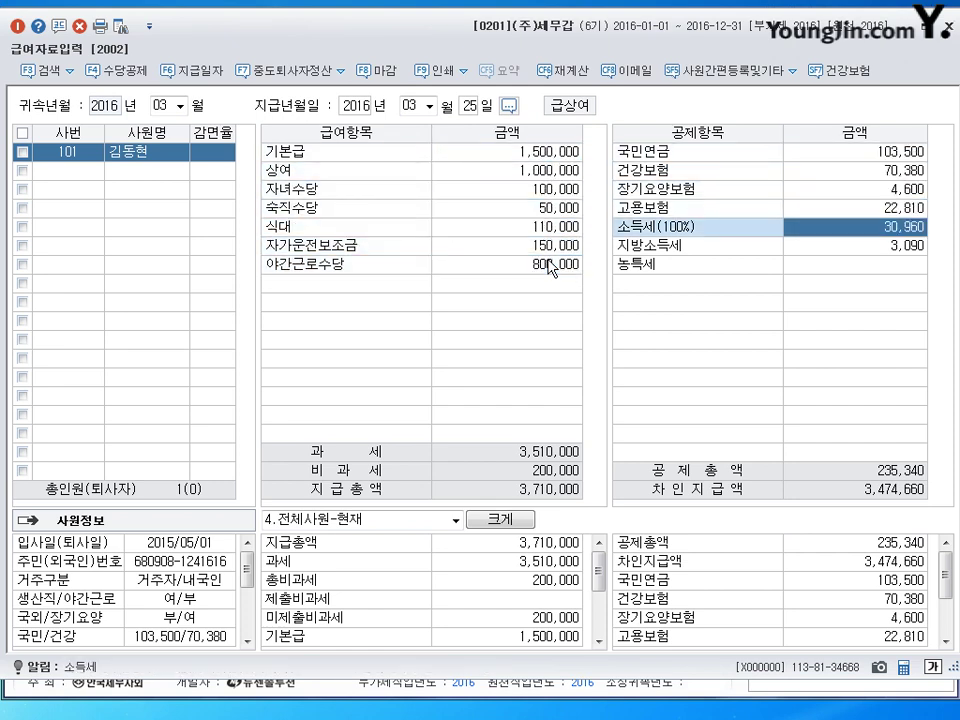
key(Up)
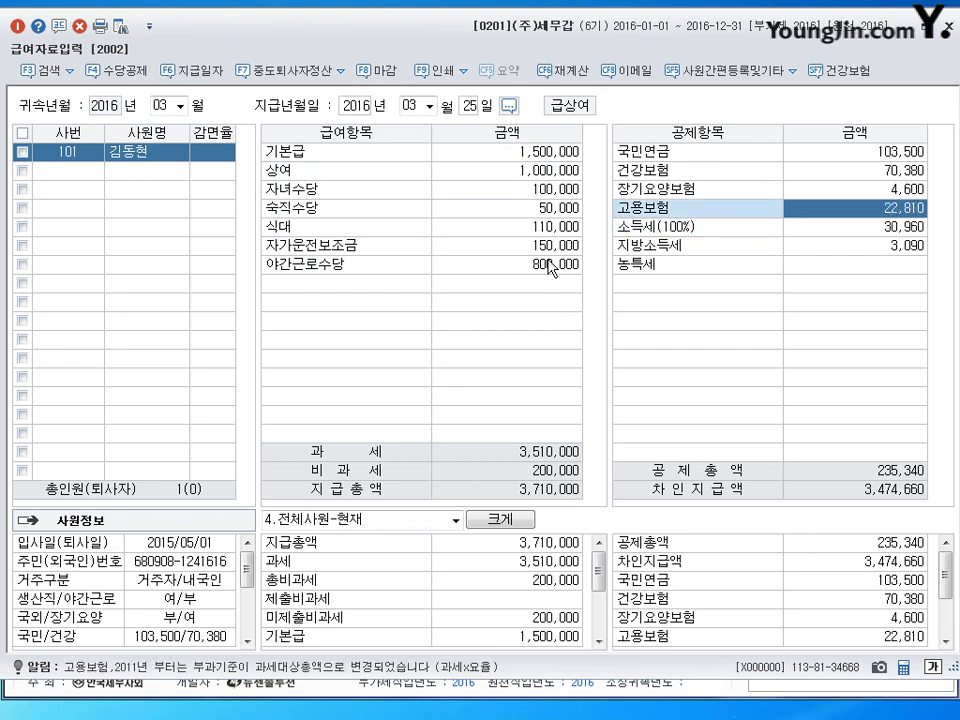
key(Down)
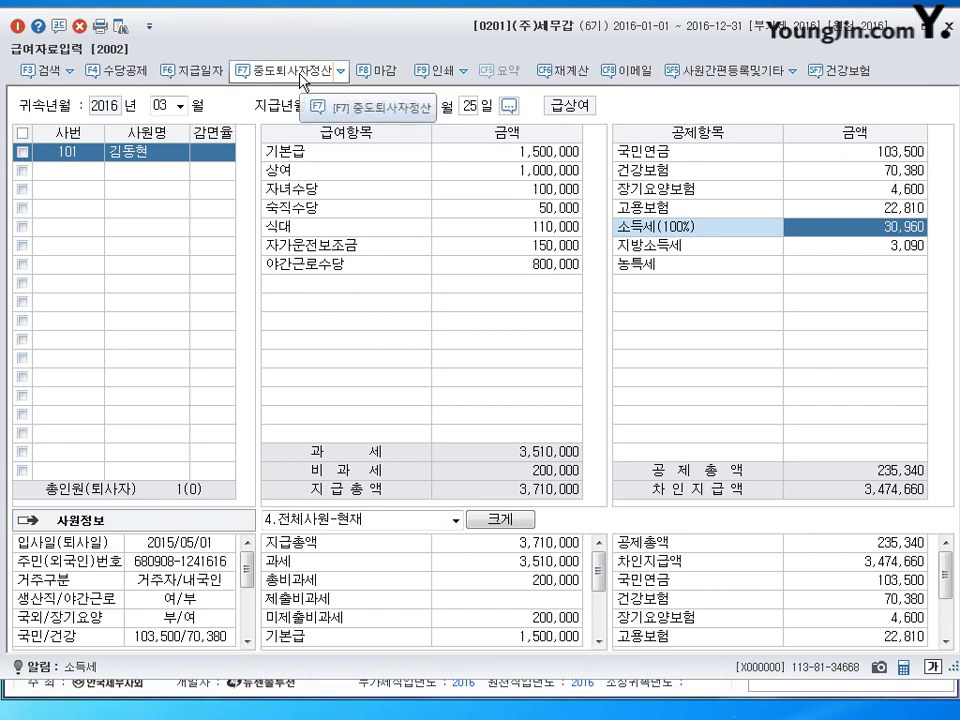
click(810, 250)
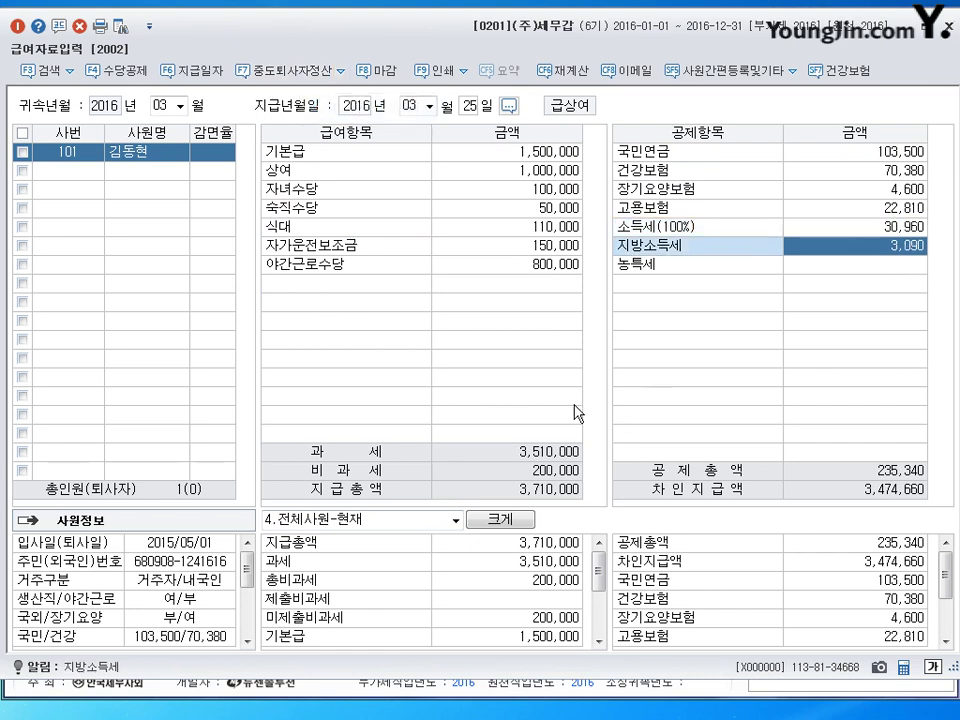
key(Up)
click(847, 248)
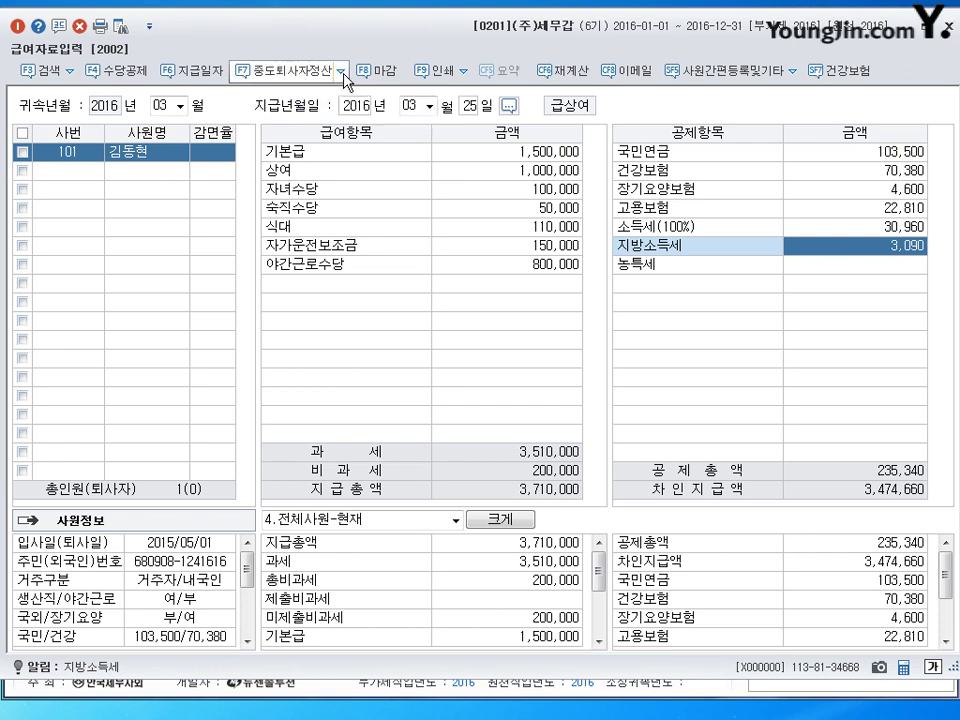
click(340, 71)
click(297, 68)
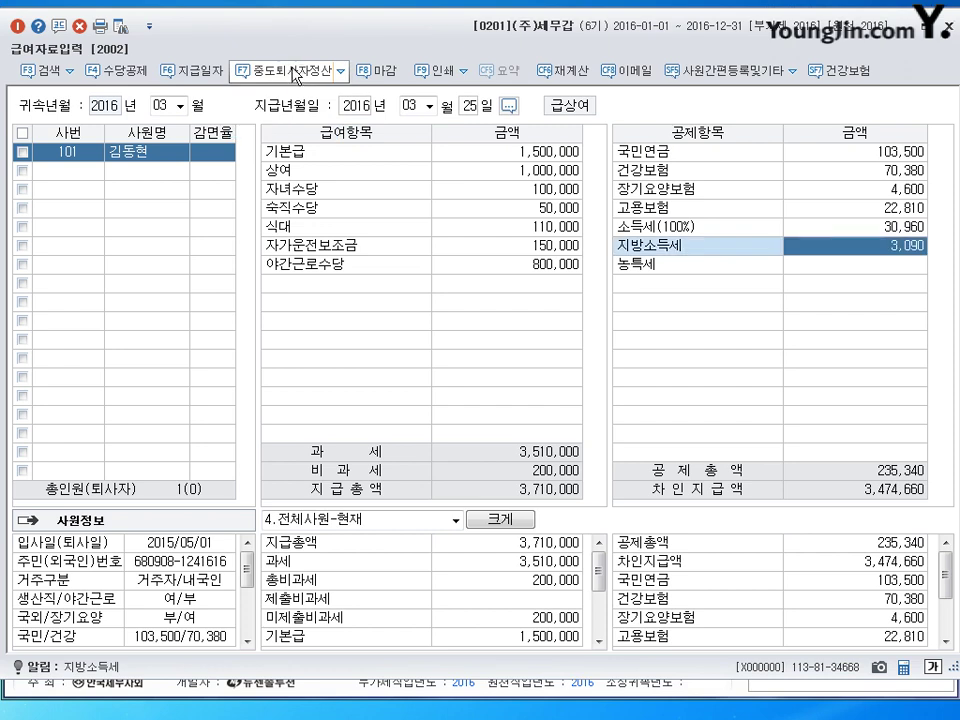